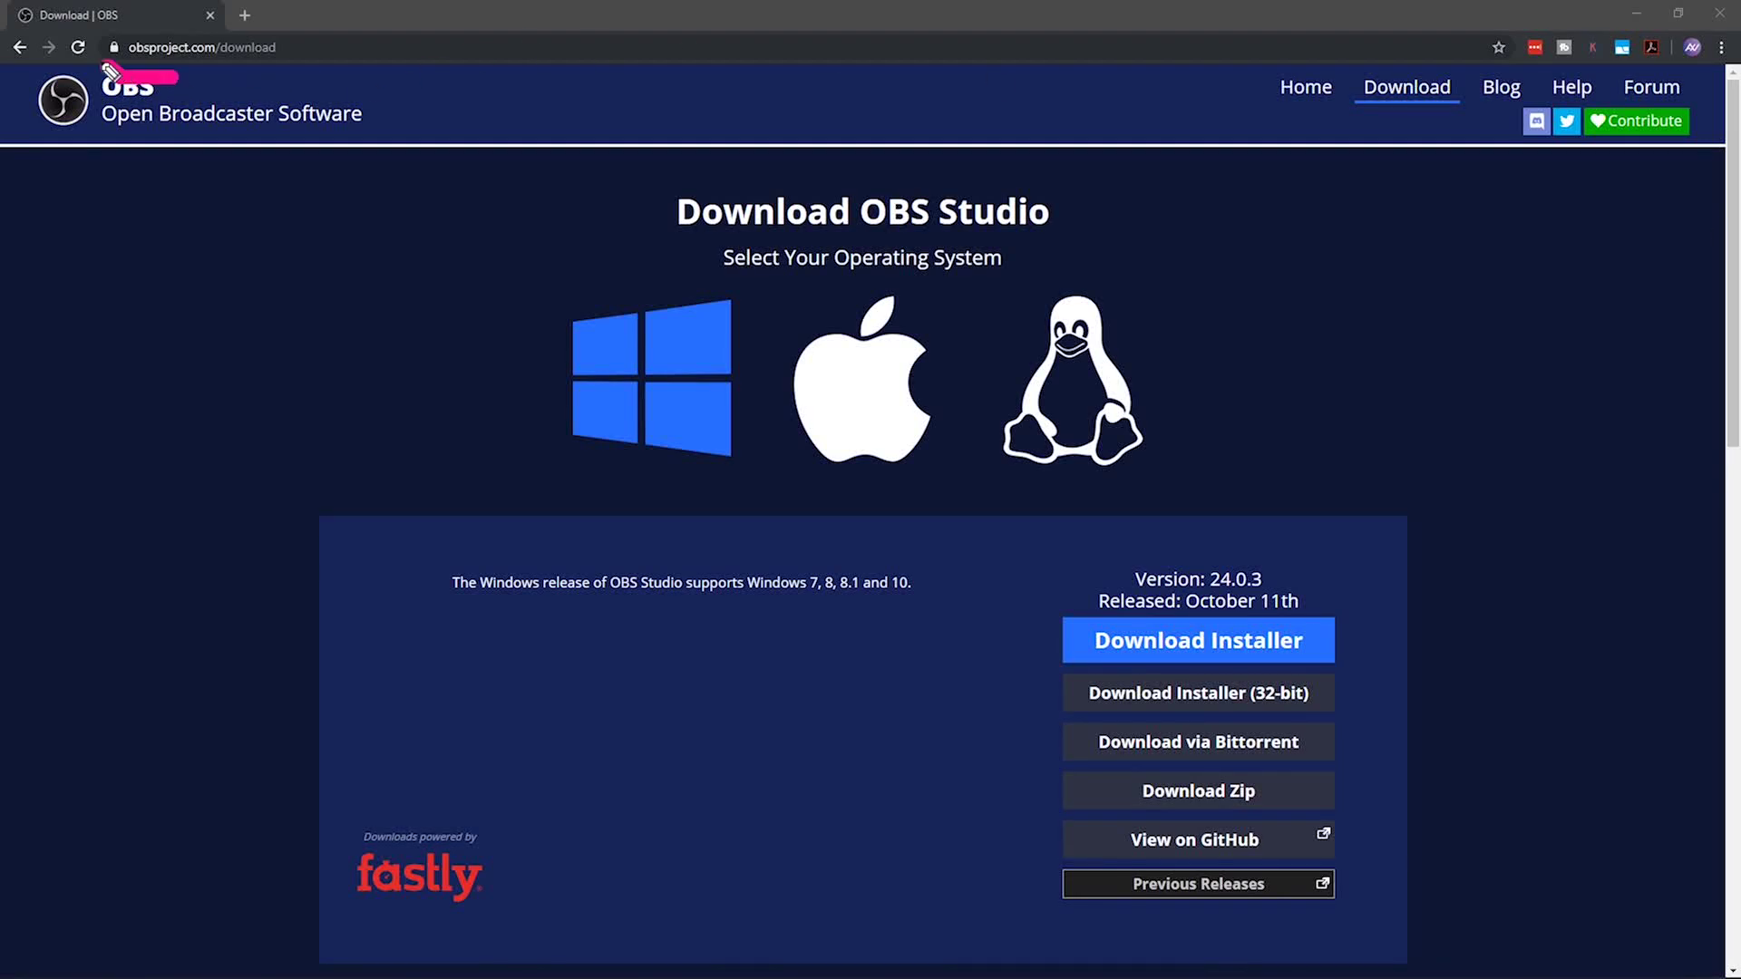
Step: Highlight the download address and OS logos, then download and launch the OBS Studio installer
mouse_move(522, 47)
left_mouse_down()
mouse_move(362, 52)
mouse_move(408, 80)
left_mouse_up()
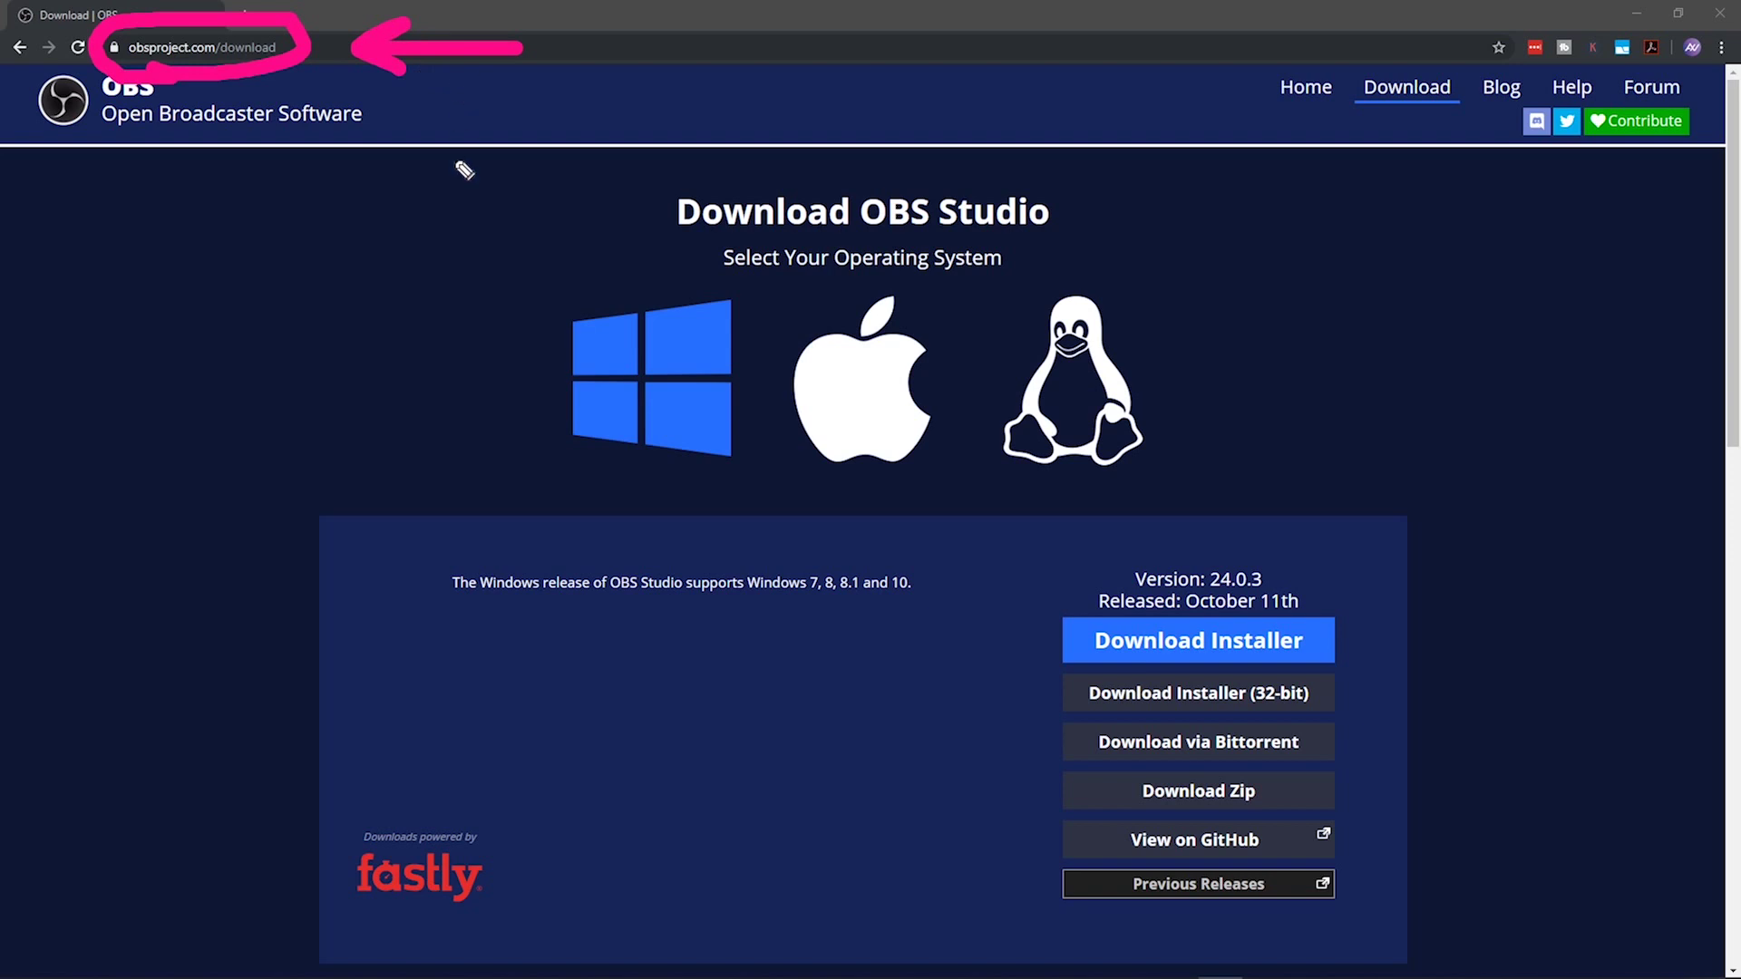
left_click_drag(571, 489, 1154, 498)
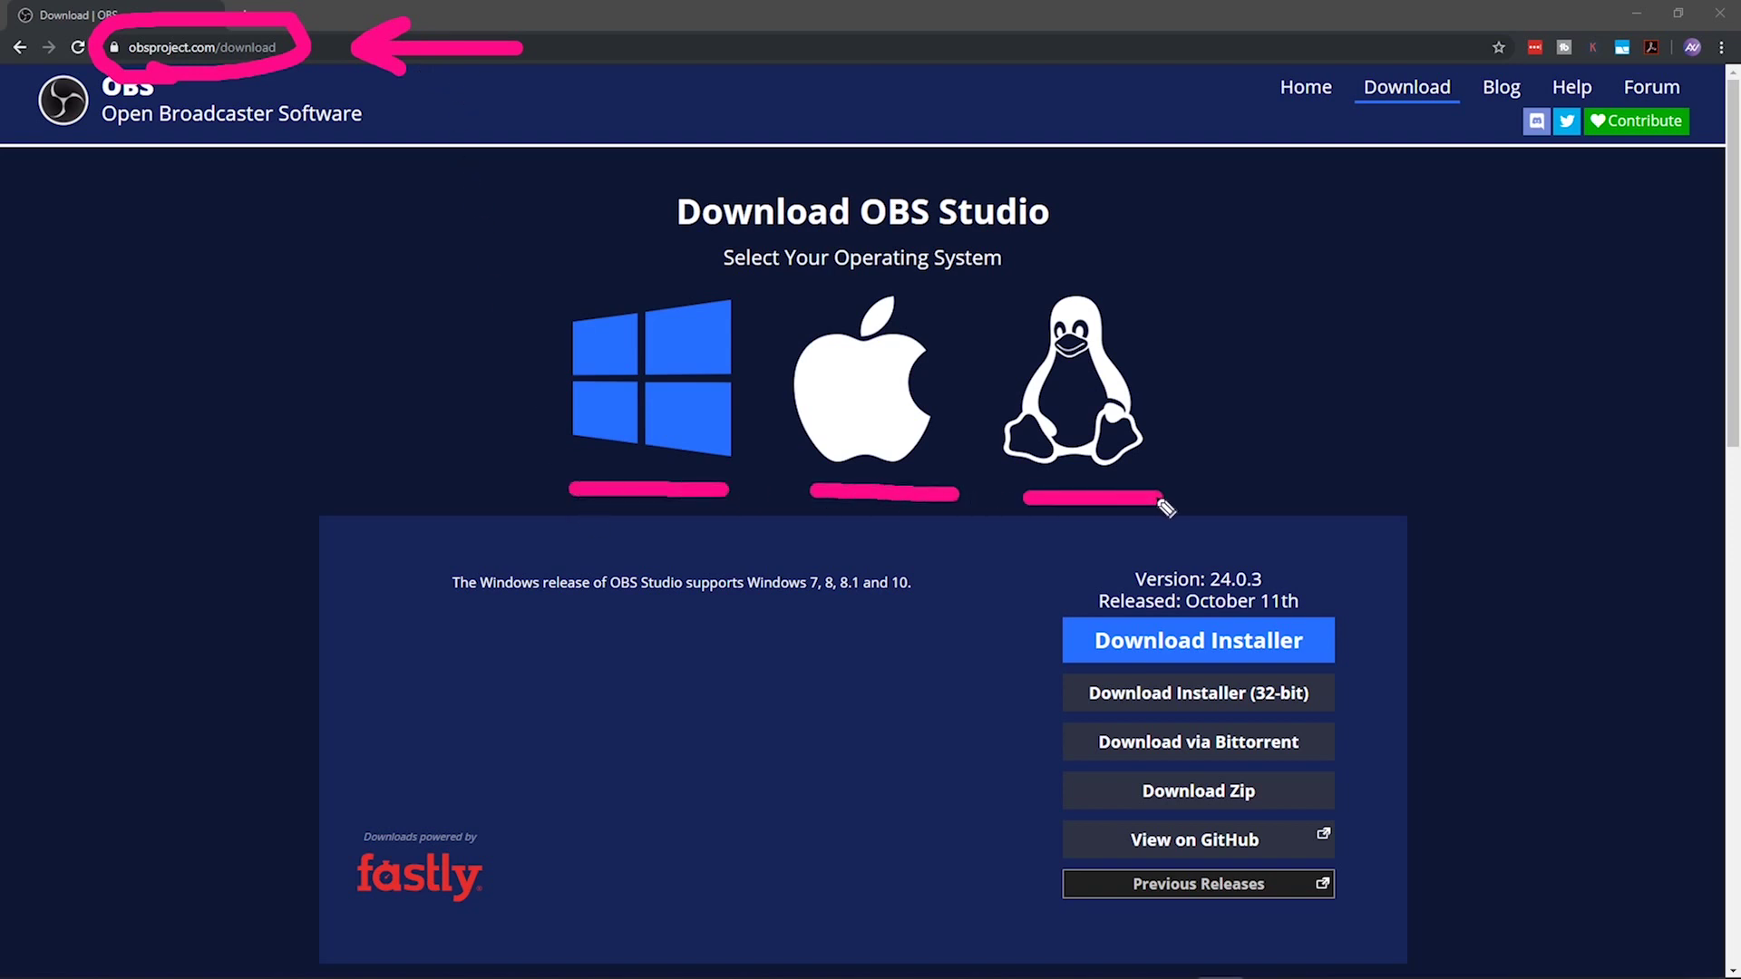
key("Escape")
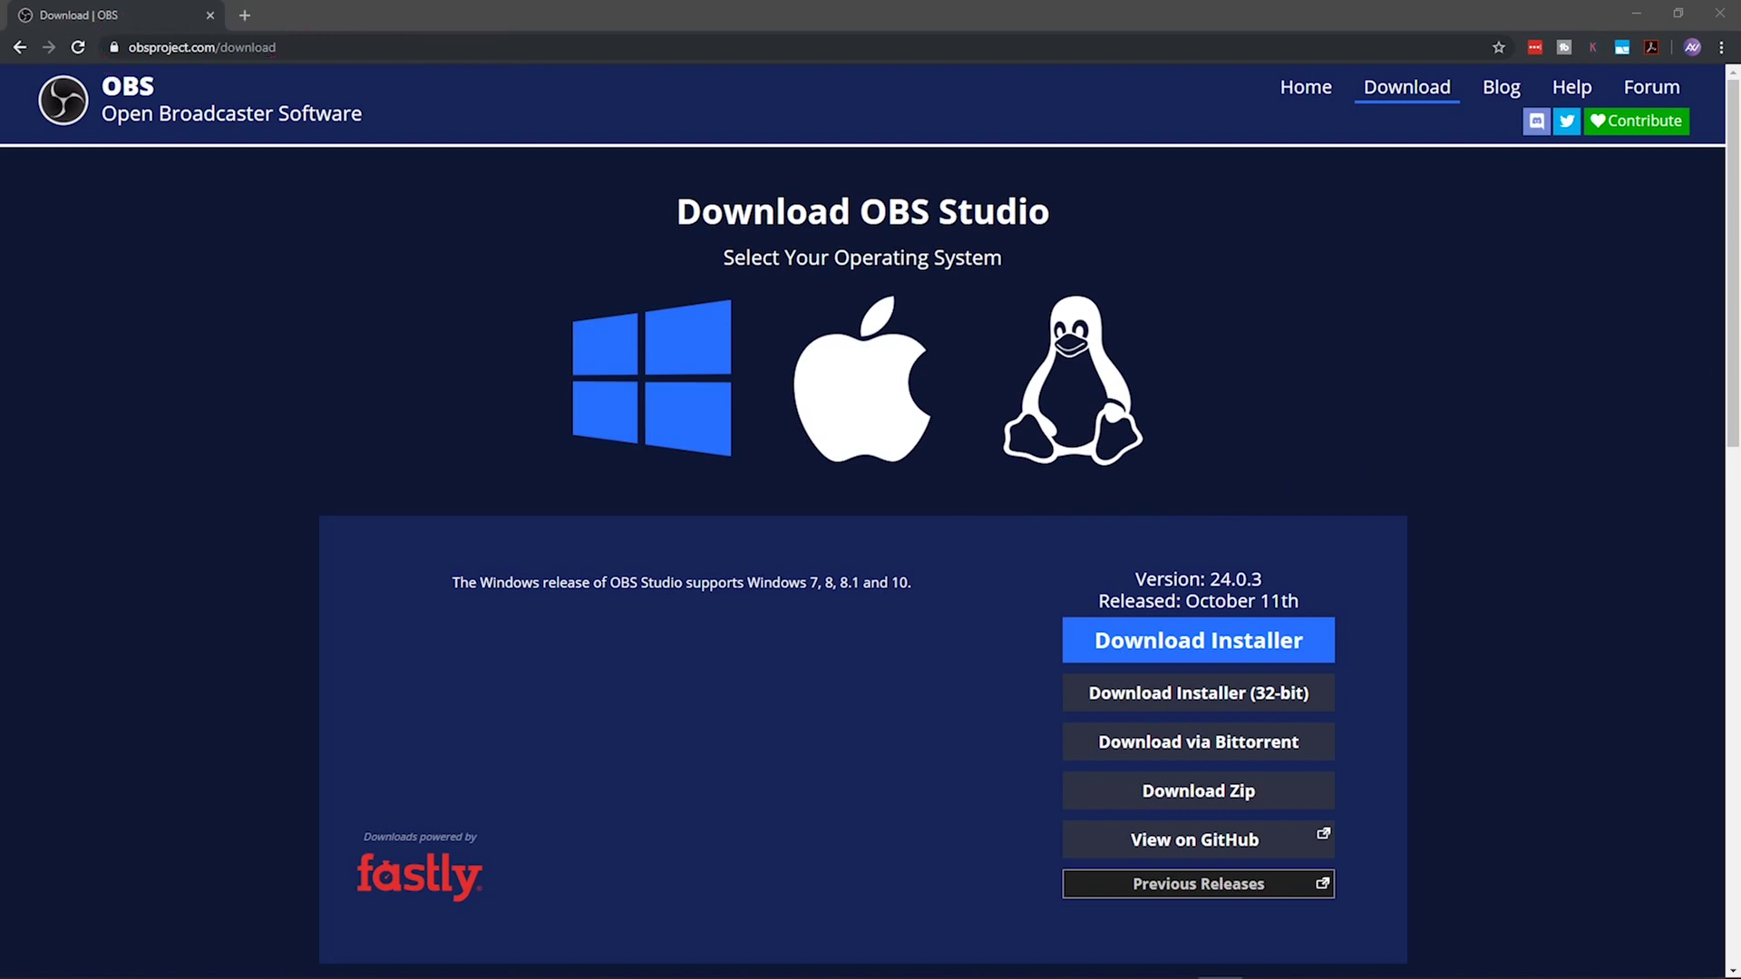
left_click(1238, 634)
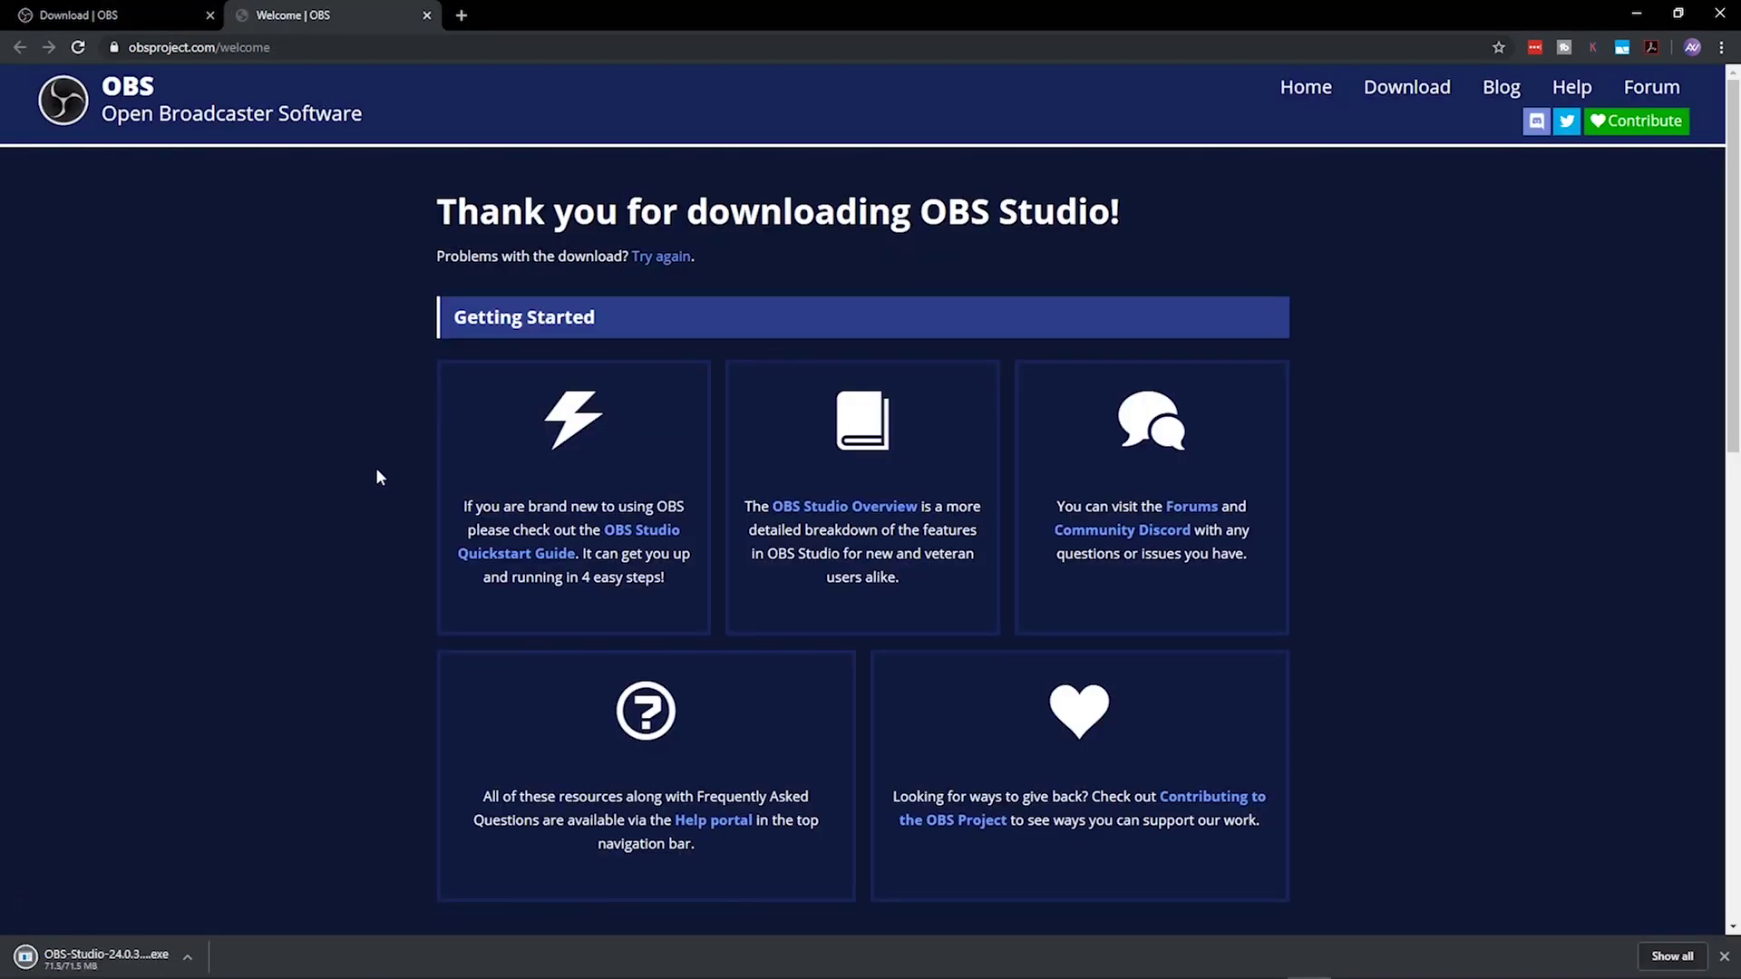
left_click(131, 961)
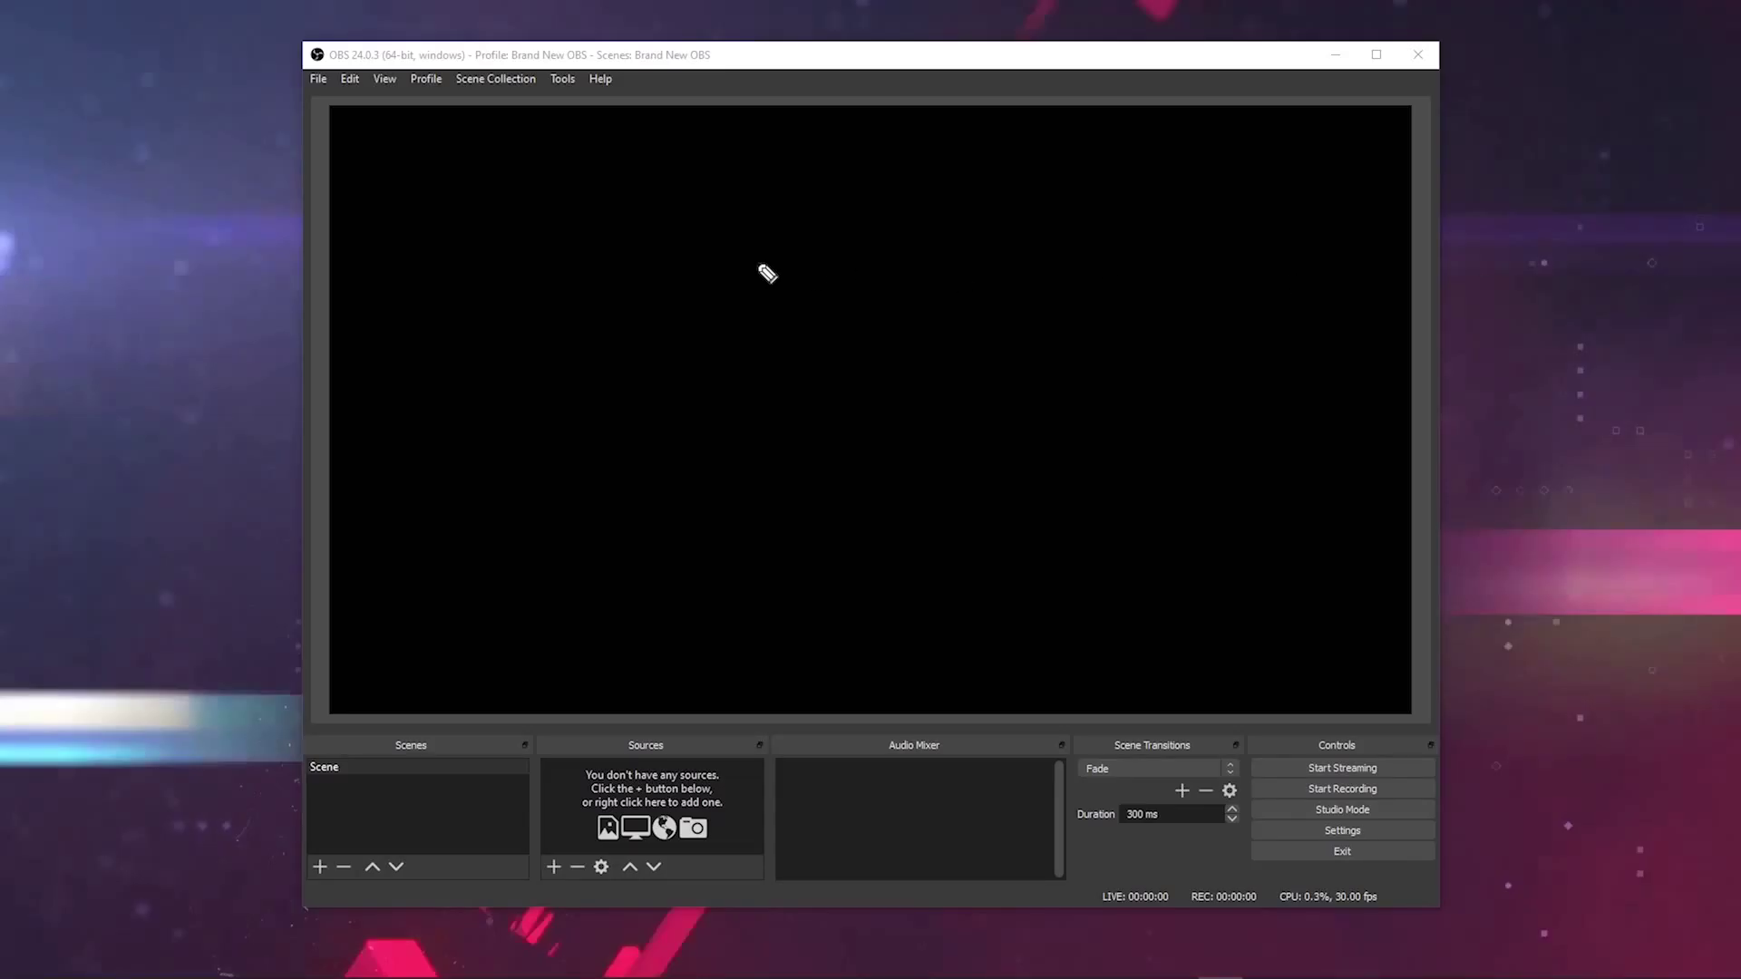
mouse_move(411, 152)
left_mouse_down()
mouse_move(426, 526)
mouse_move(456, 643)
mouse_move(1286, 637)
mouse_move(1301, 342)
mouse_move(1135, 167)
mouse_move(431, 177)
left_mouse_up()
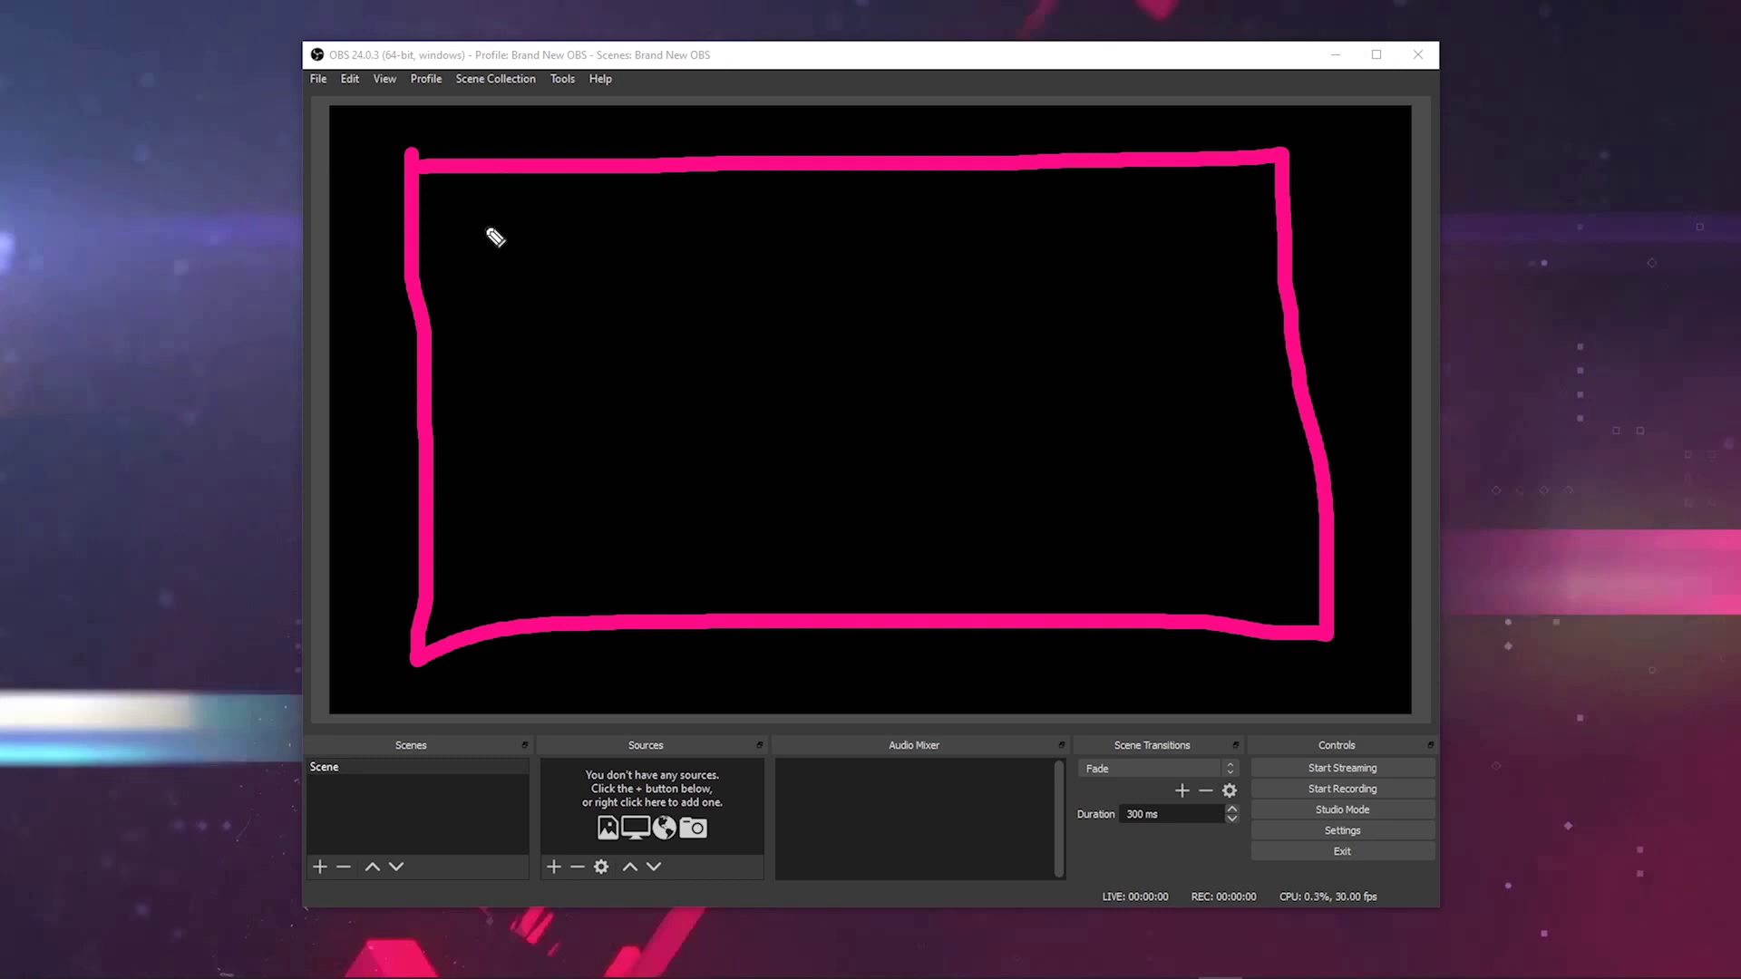
left_click_drag(459, 201, 521, 295)
left_click_drag(533, 214, 451, 272)
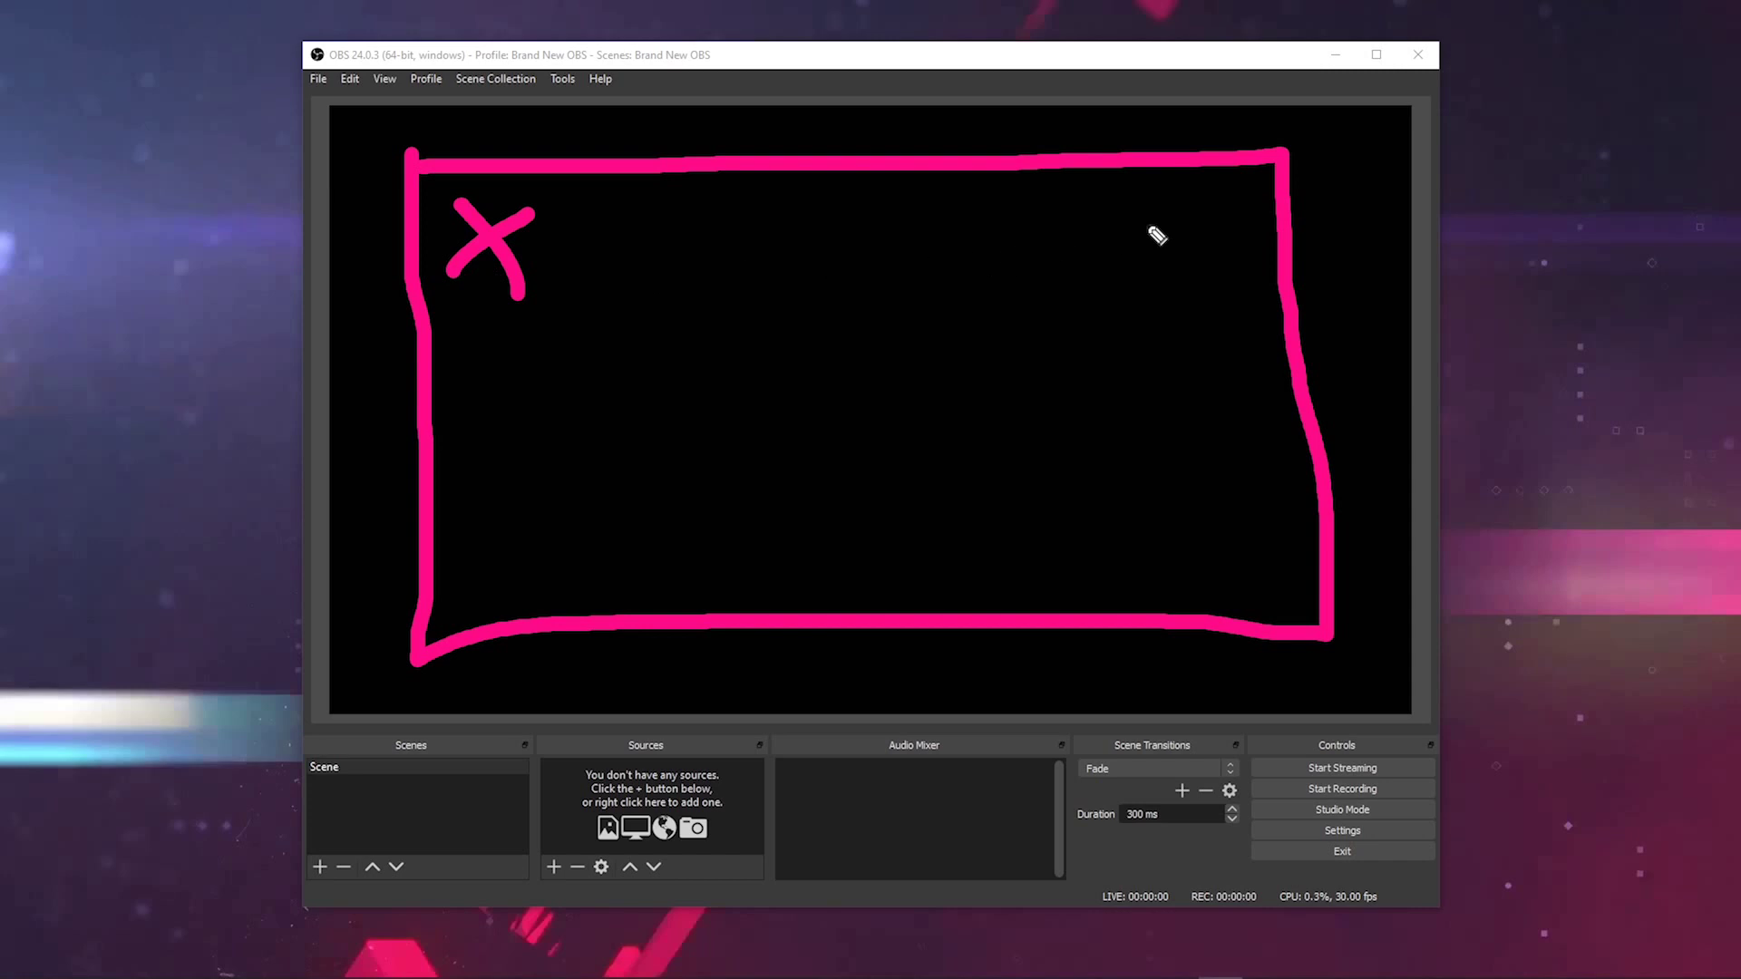
left_click_drag(1171, 212, 1251, 291)
left_click_drag(1248, 216, 1202, 279)
left_click_drag(800, 345, 868, 424)
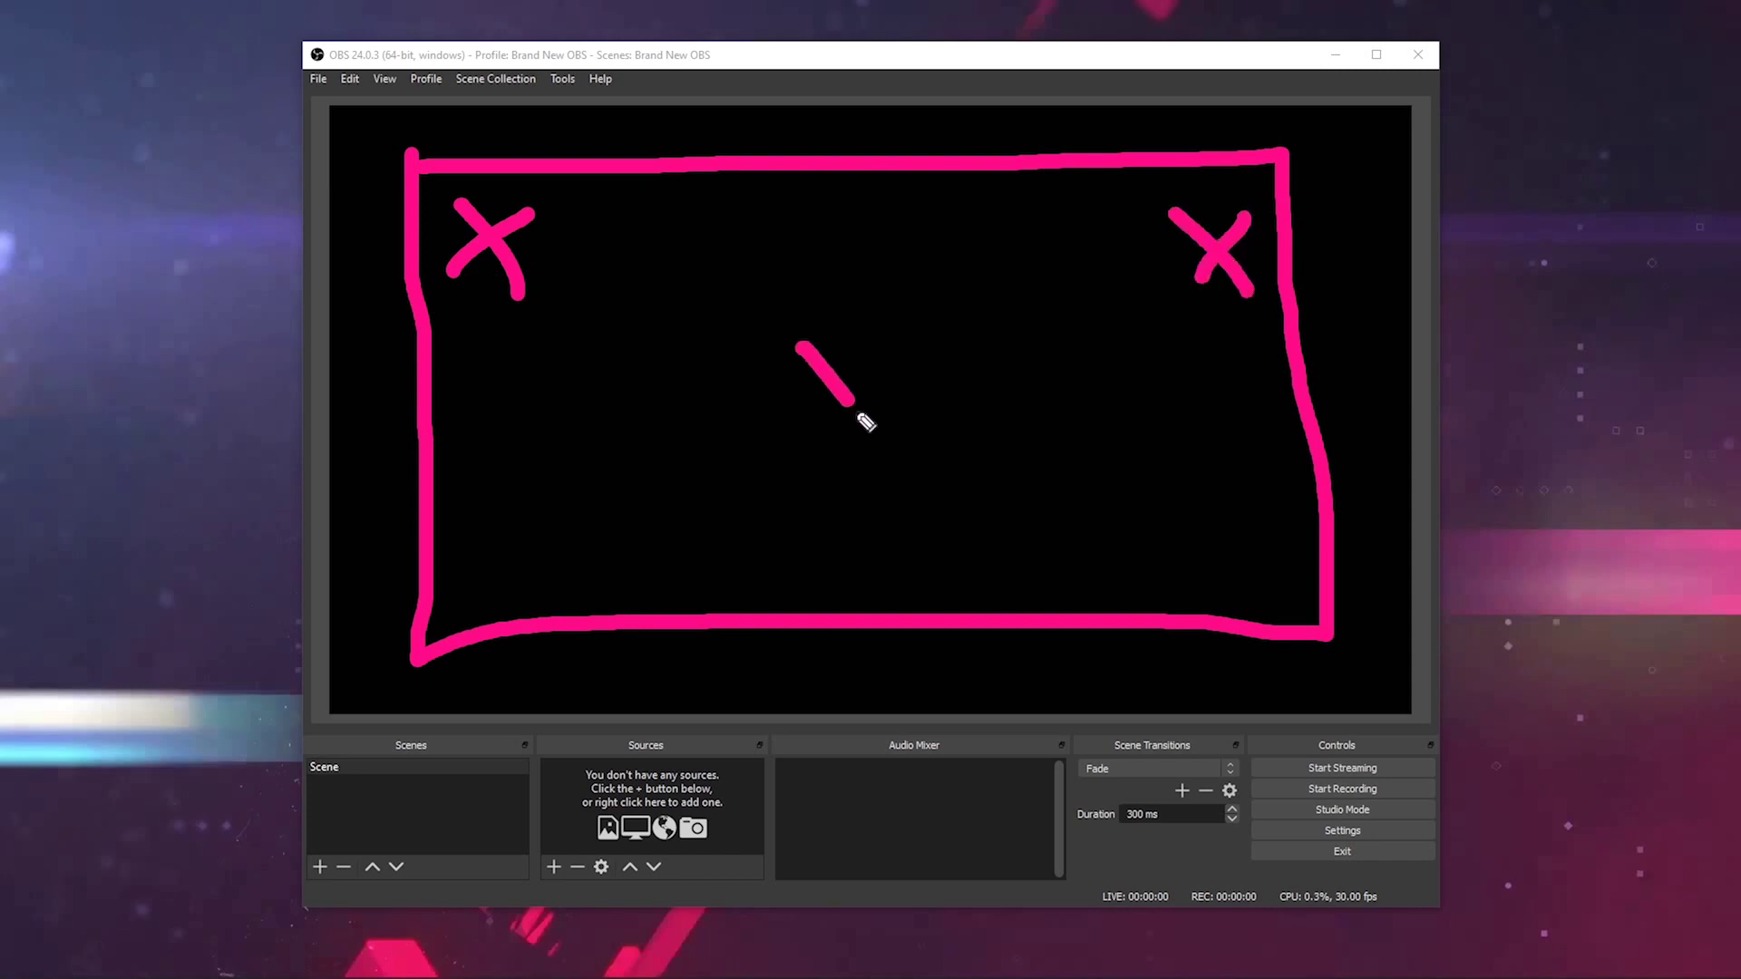
left_click_drag(877, 337, 788, 419)
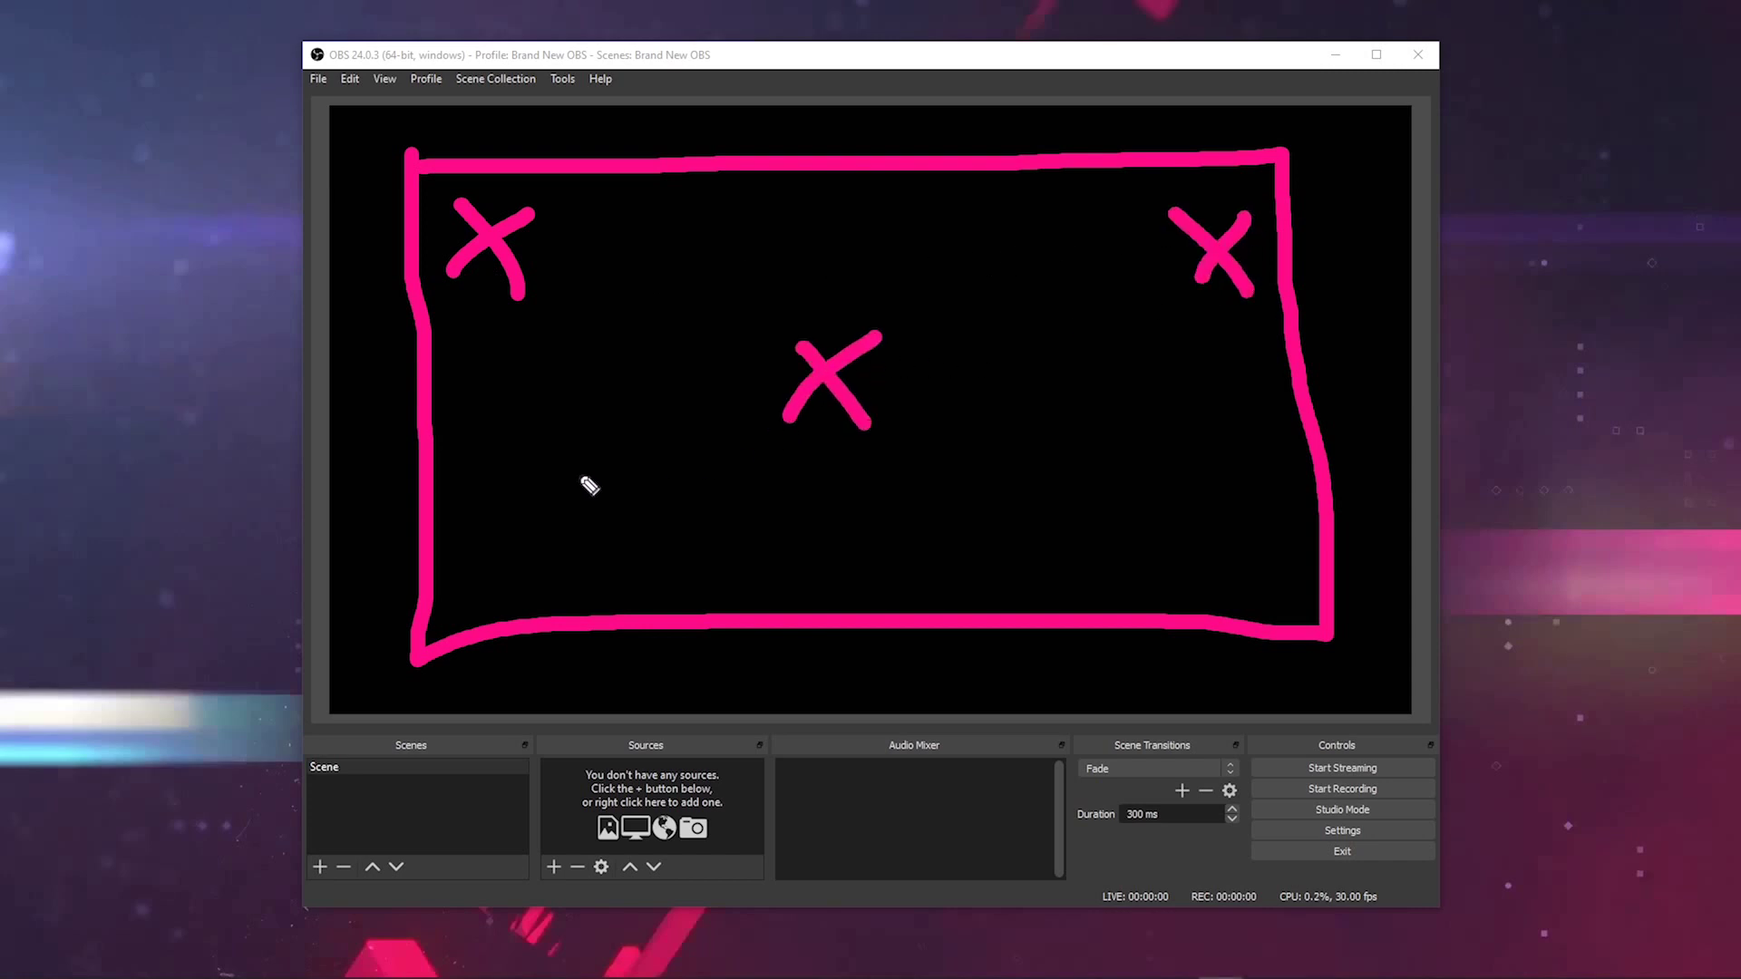
left_click_drag(471, 496, 521, 555)
left_click_drag(544, 494, 460, 570)
left_click_drag(1164, 496, 1215, 569)
left_click_drag(1235, 498, 1157, 562)
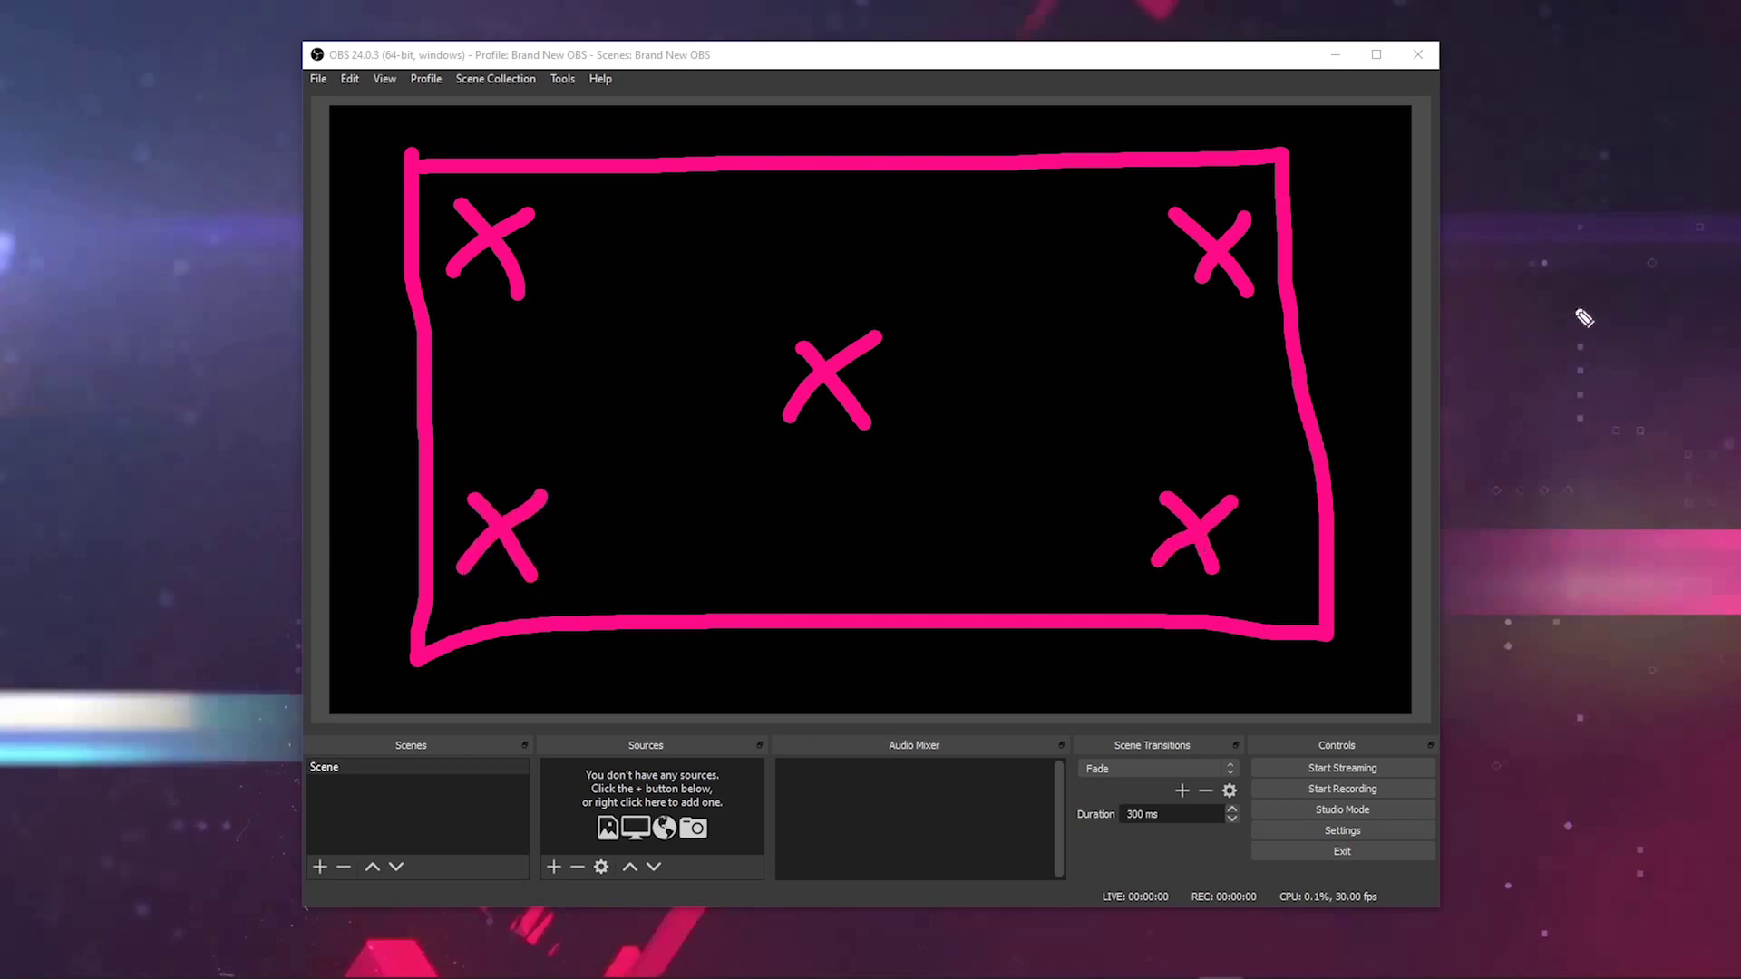
key("Escape")
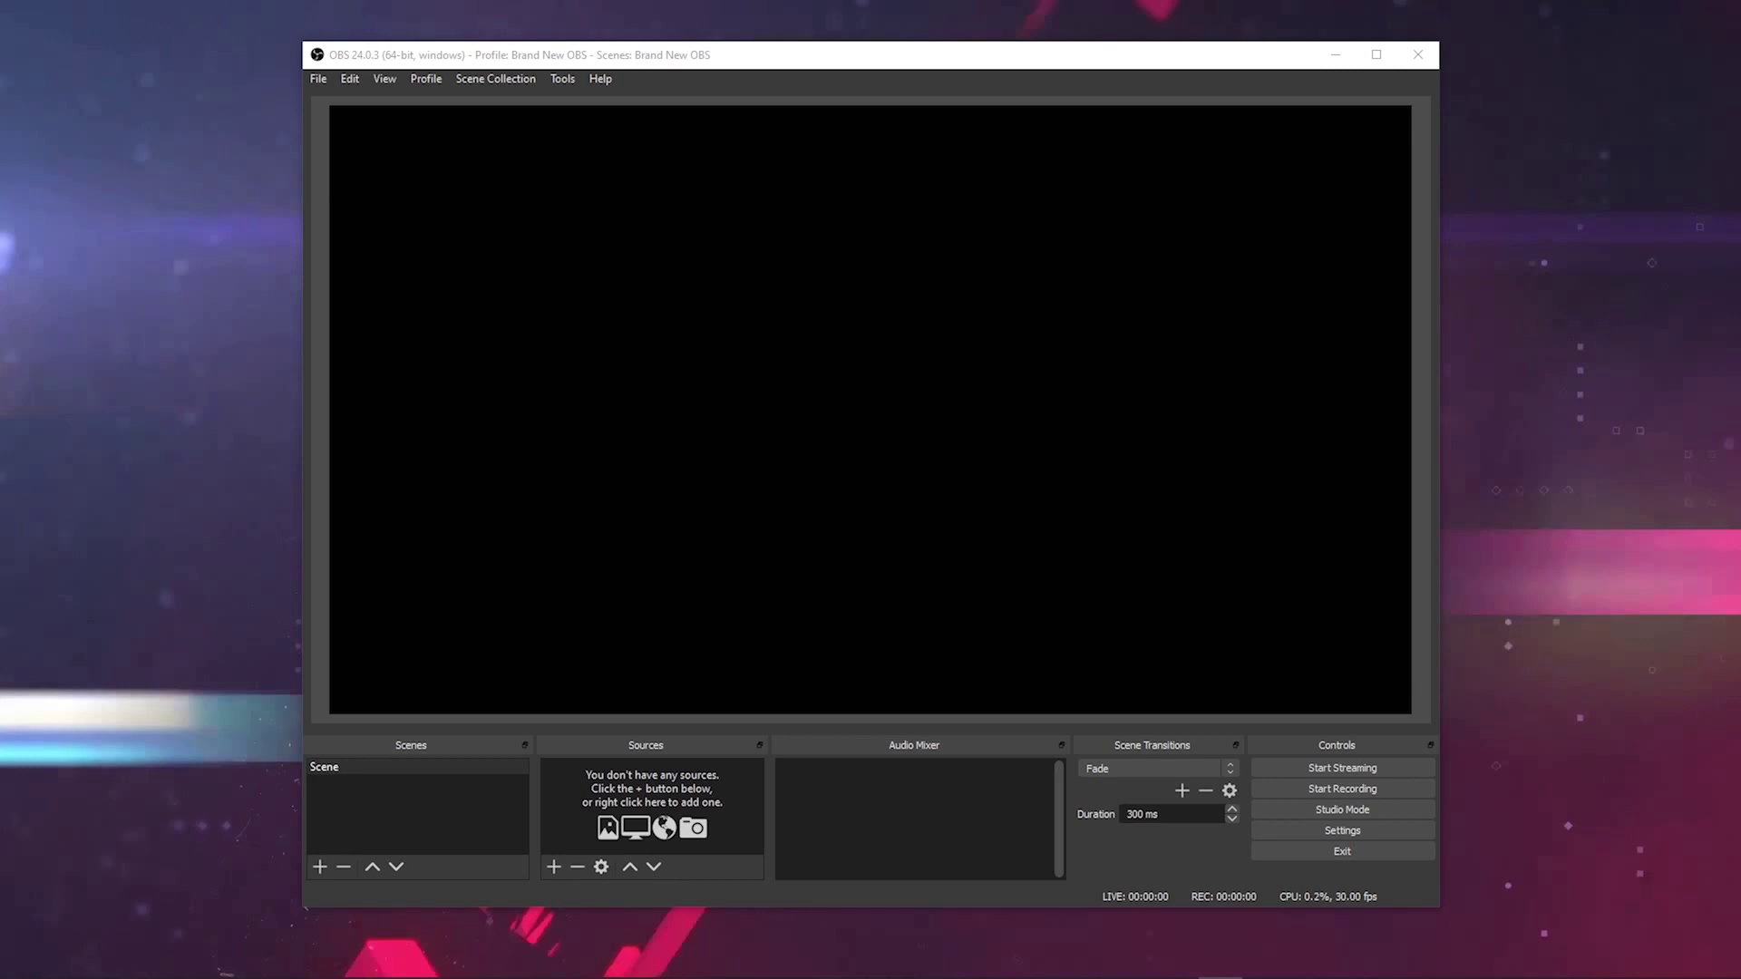
Step: Point out the preview and sources area, then drop the purple triangle tunnel image into the scene
mouse_move(136, 460)
left_mouse_down()
mouse_move(283, 362)
mouse_move(605, 359)
mouse_move(659, 423)
mouse_move(666, 369)
mouse_move(653, 439)
mouse_move(618, 420)
mouse_move(618, 399)
mouse_move(654, 367)
mouse_move(628, 419)
left_mouse_up()
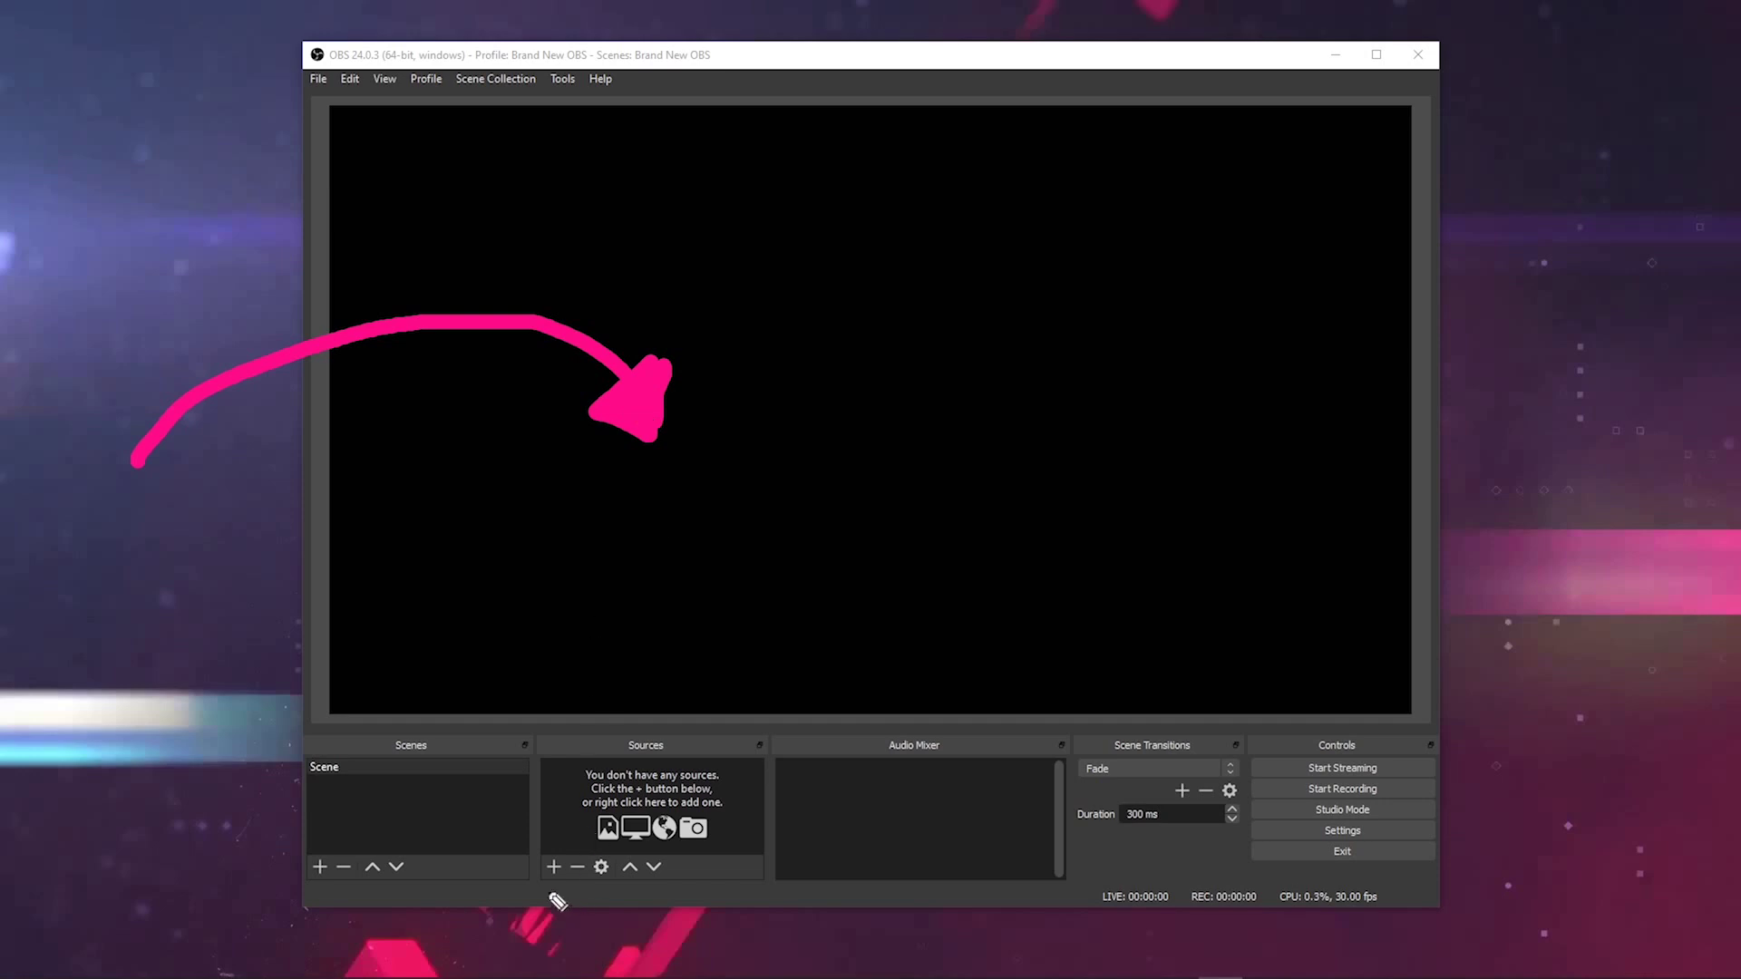
left_click_drag(543, 892, 567, 891)
mouse_move(629, 773)
left_mouse_down()
mouse_move(672, 728)
mouse_move(642, 780)
mouse_move(626, 775)
left_mouse_up()
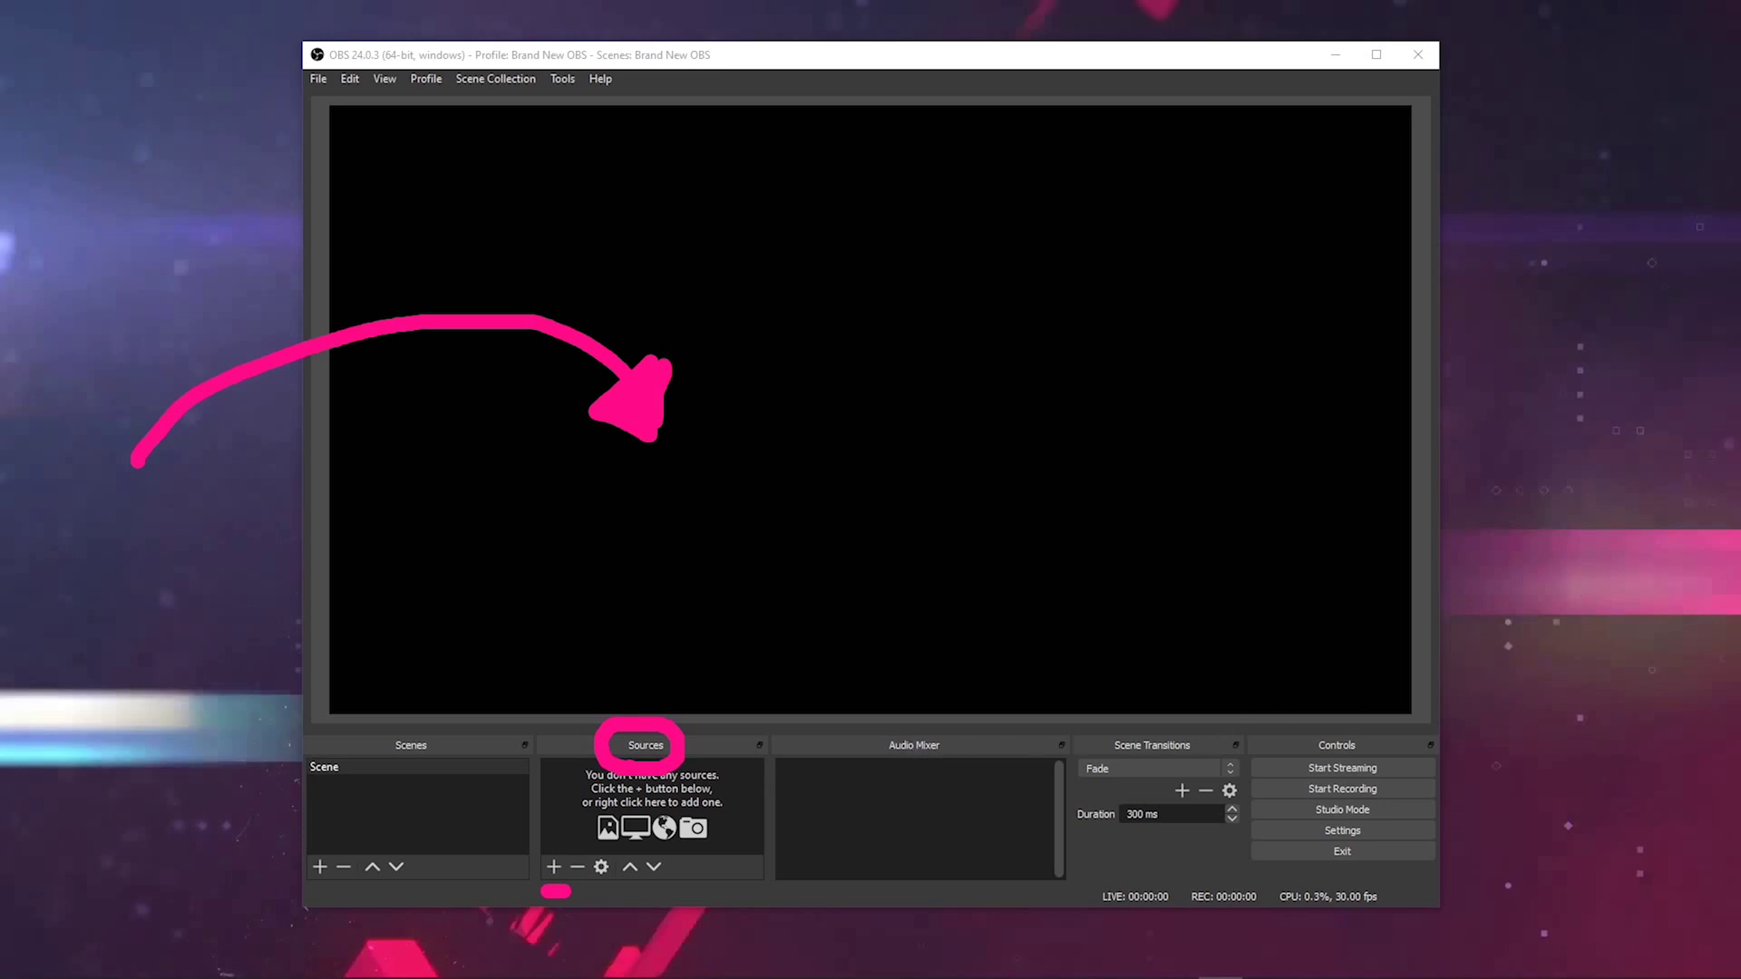
key("Escape")
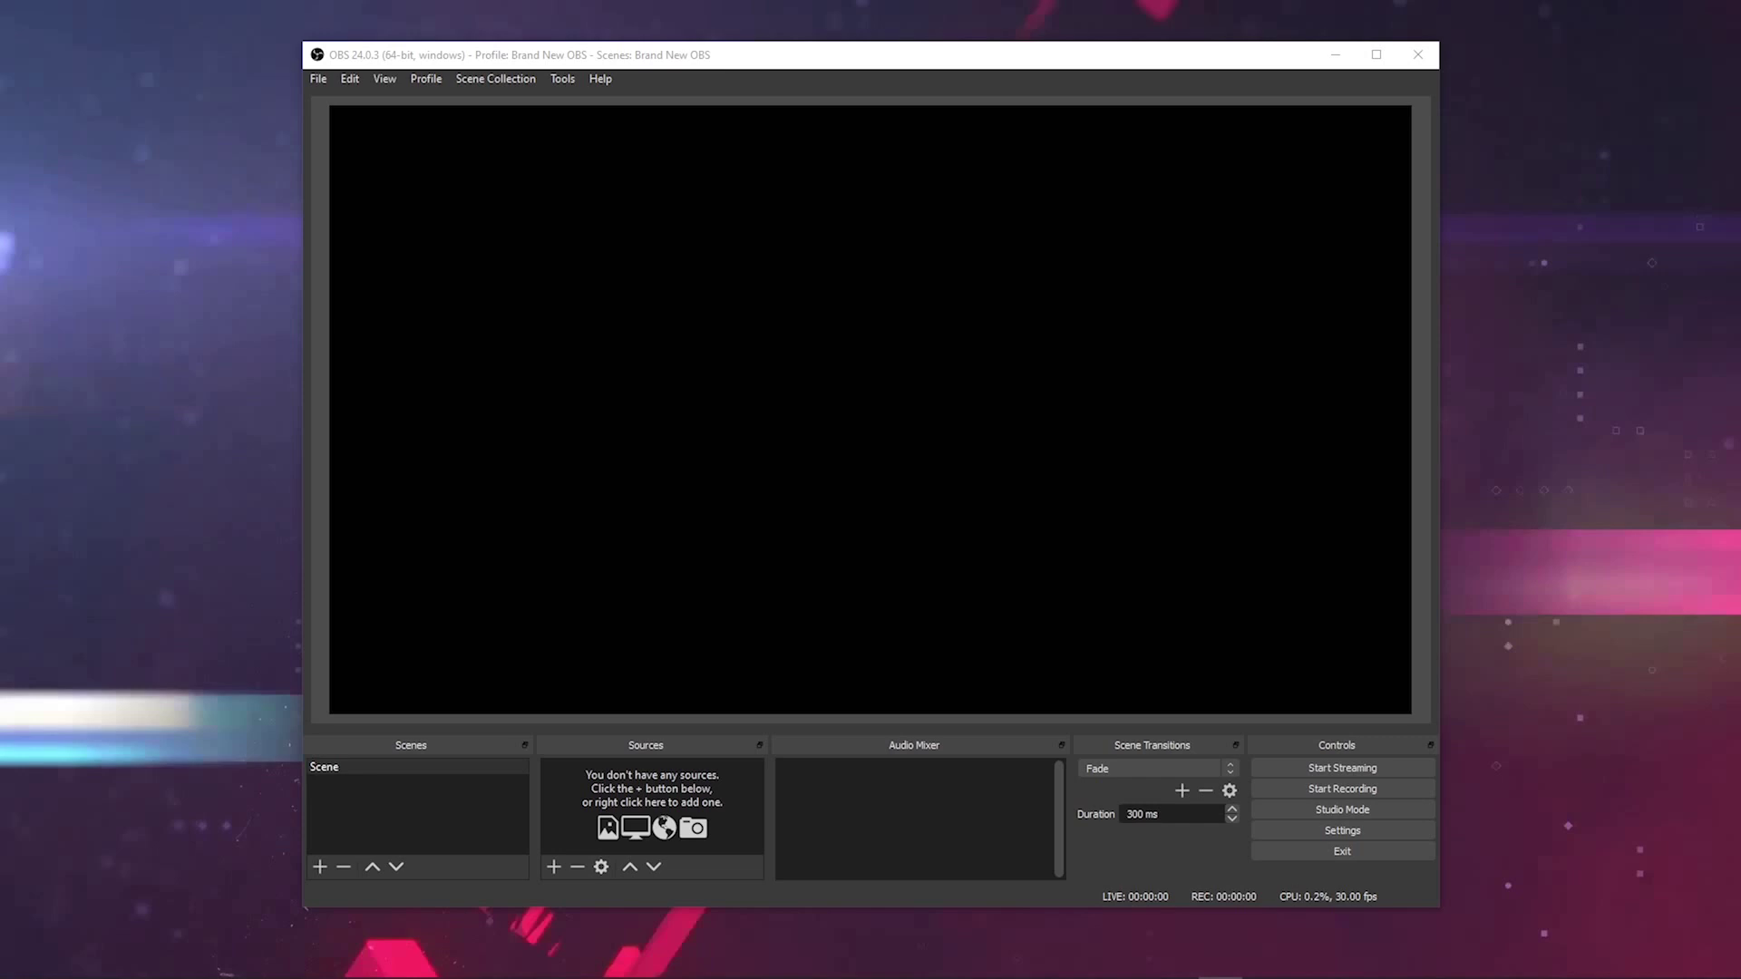
left_click_drag(0, 227, 827, 430)
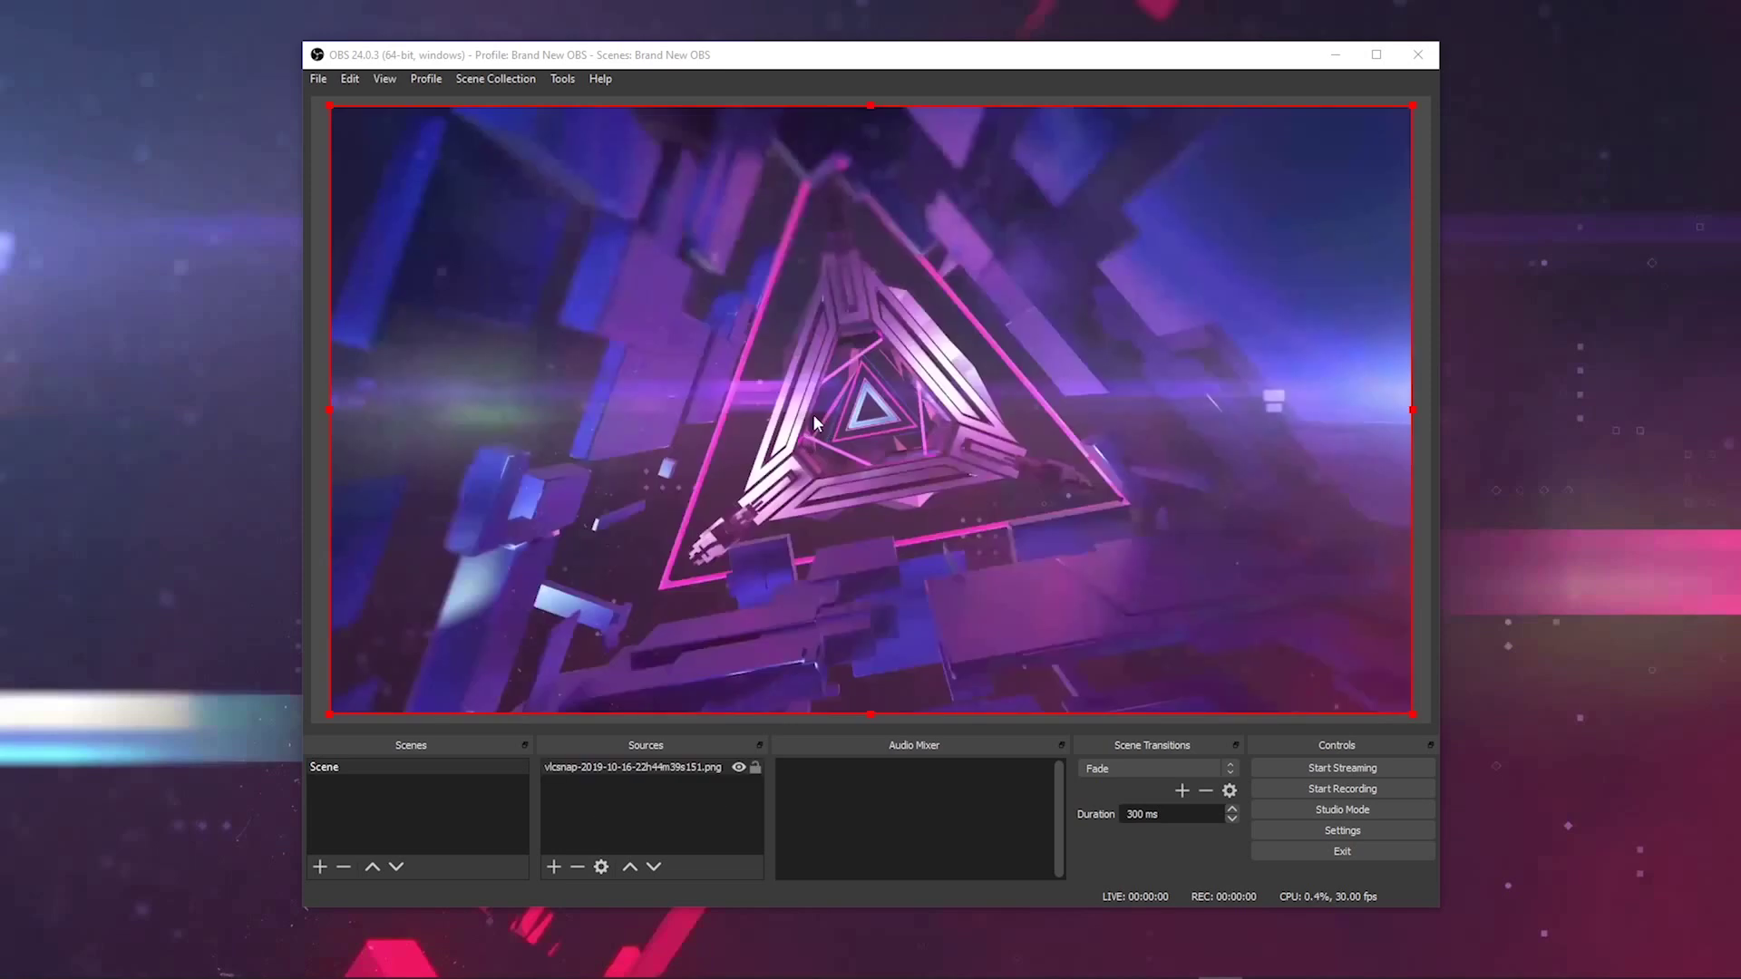
Step: Add an Image source loading the AWALL DIGITAL wallpaper from the Awall Digital Wallpaper folder
left_click(554, 871)
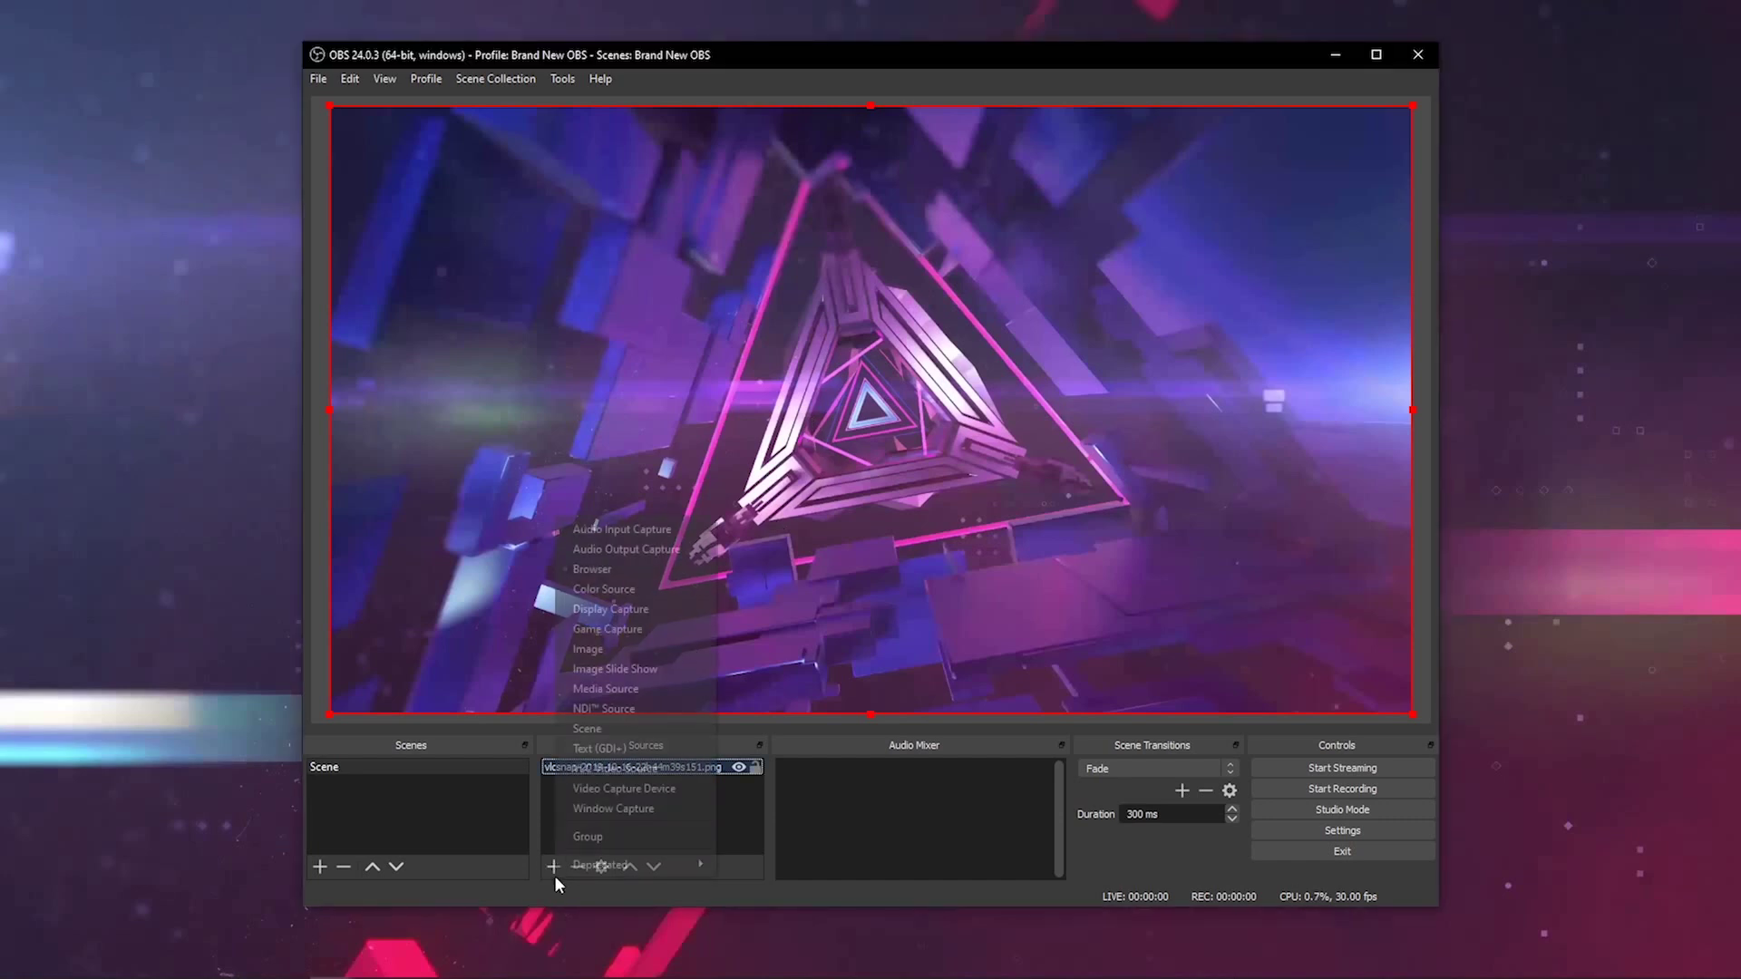
left_click(601, 646)
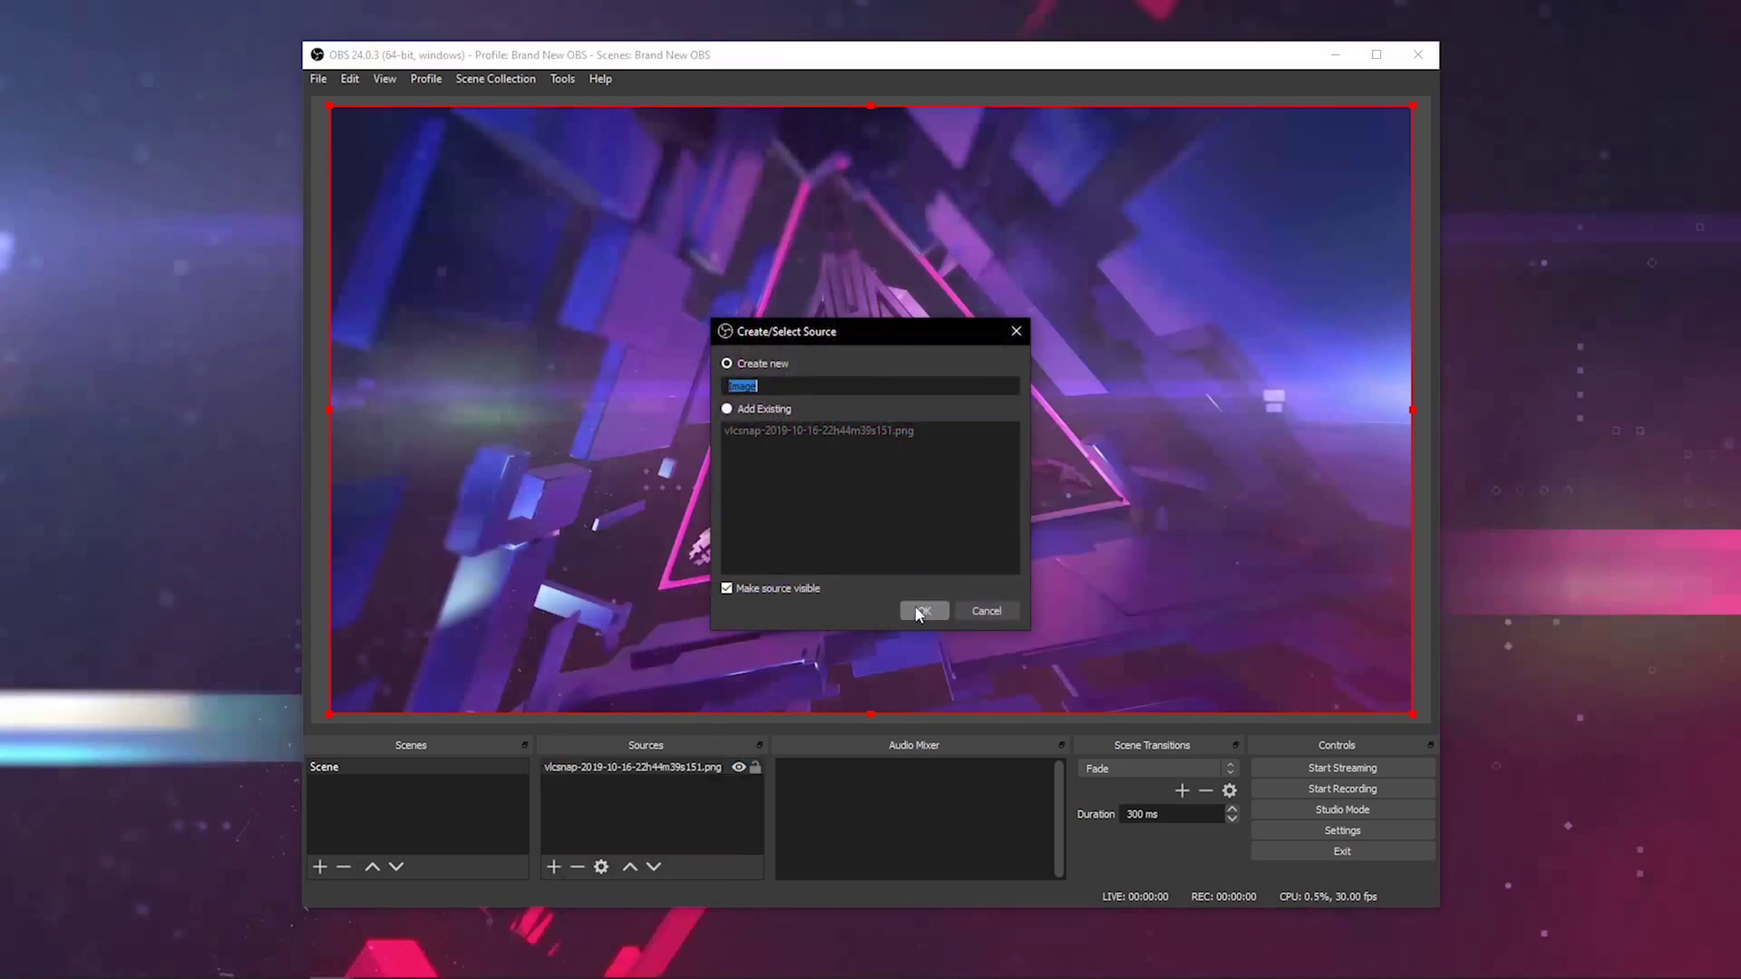
left_click(921, 611)
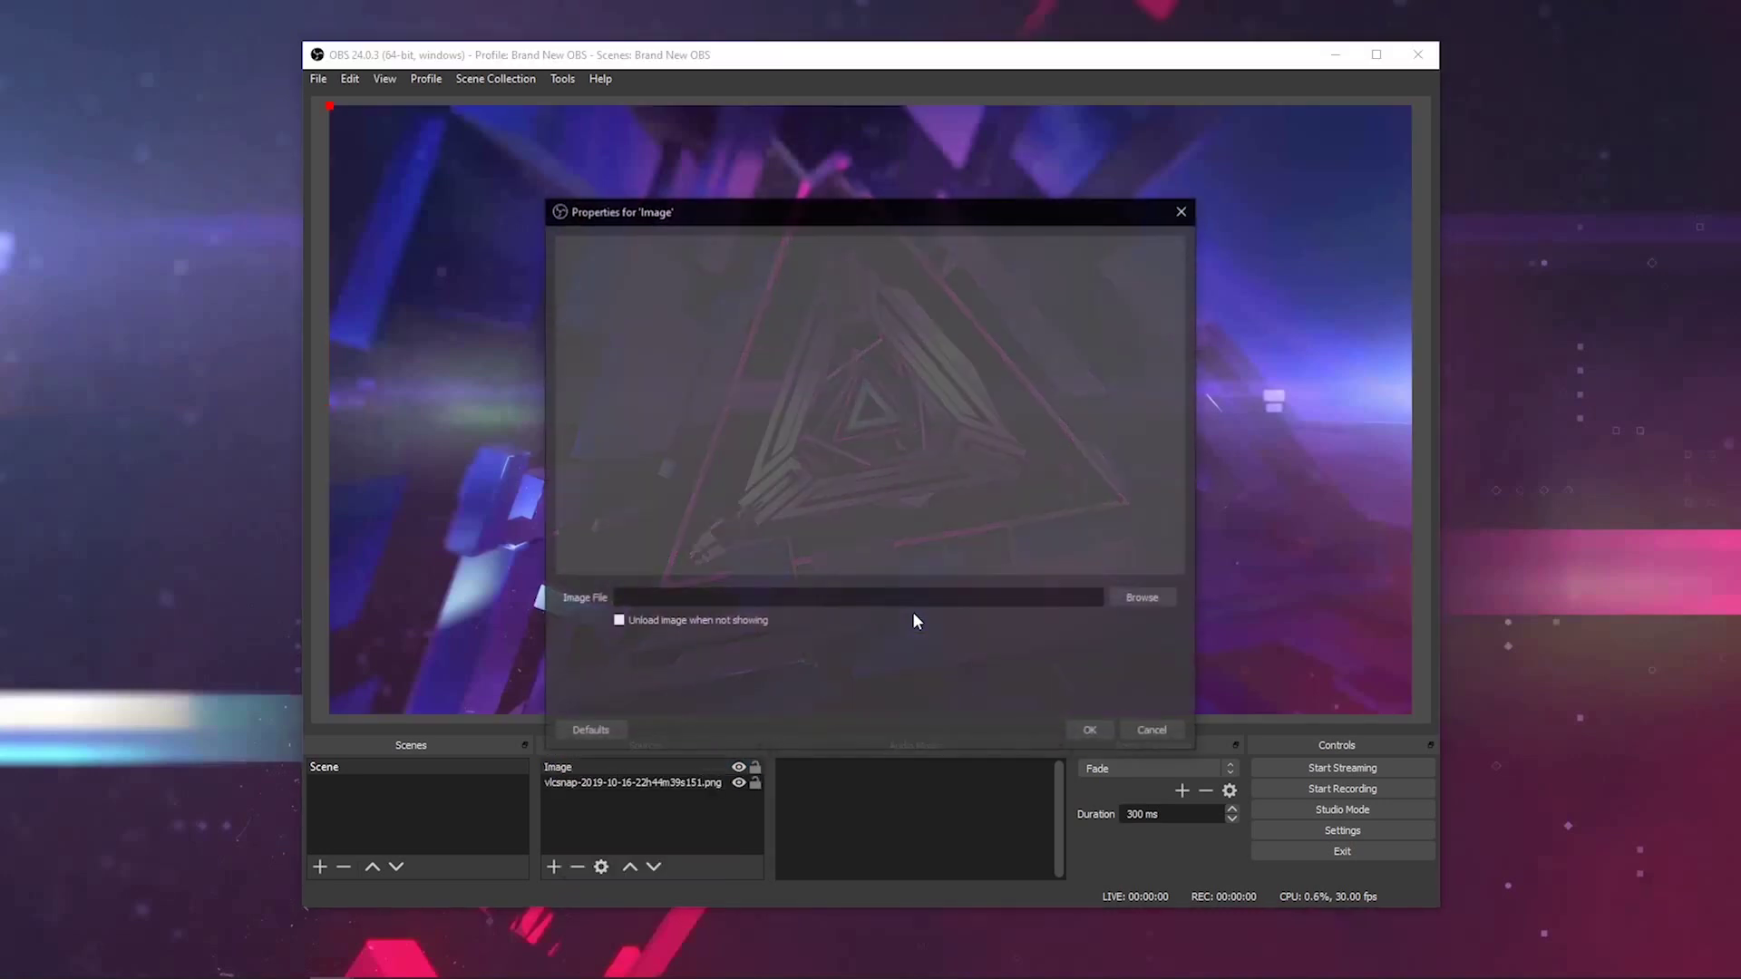
left_click(1150, 601)
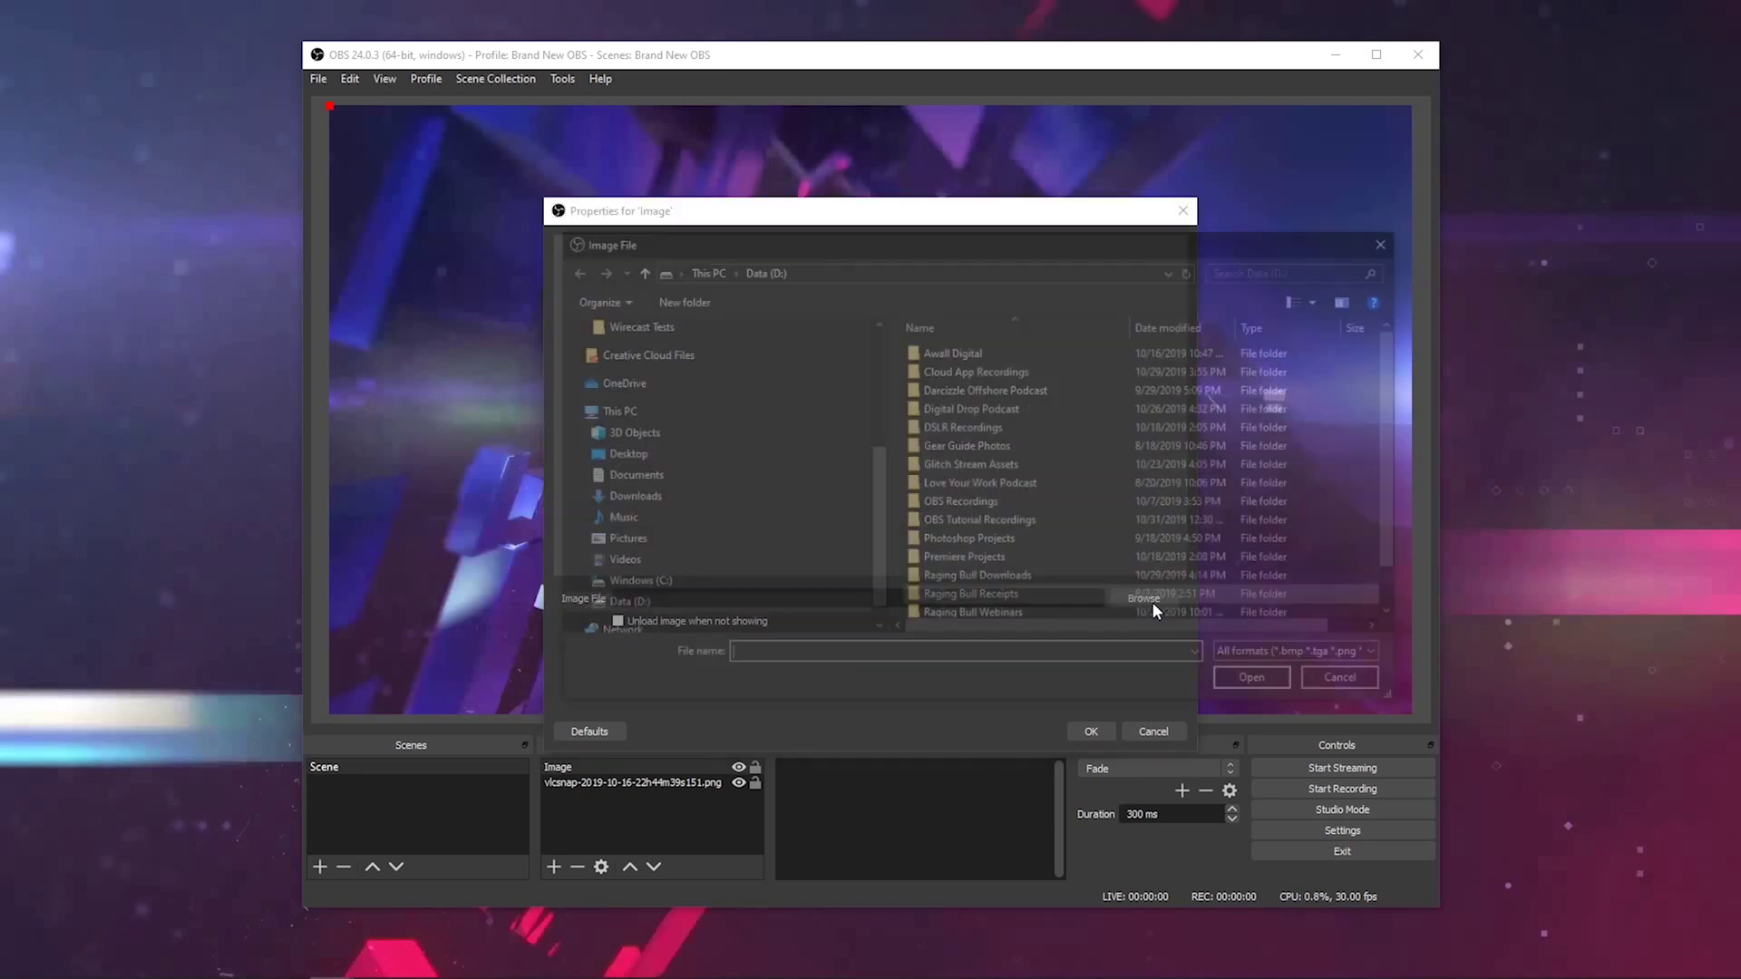
double_click(973, 350)
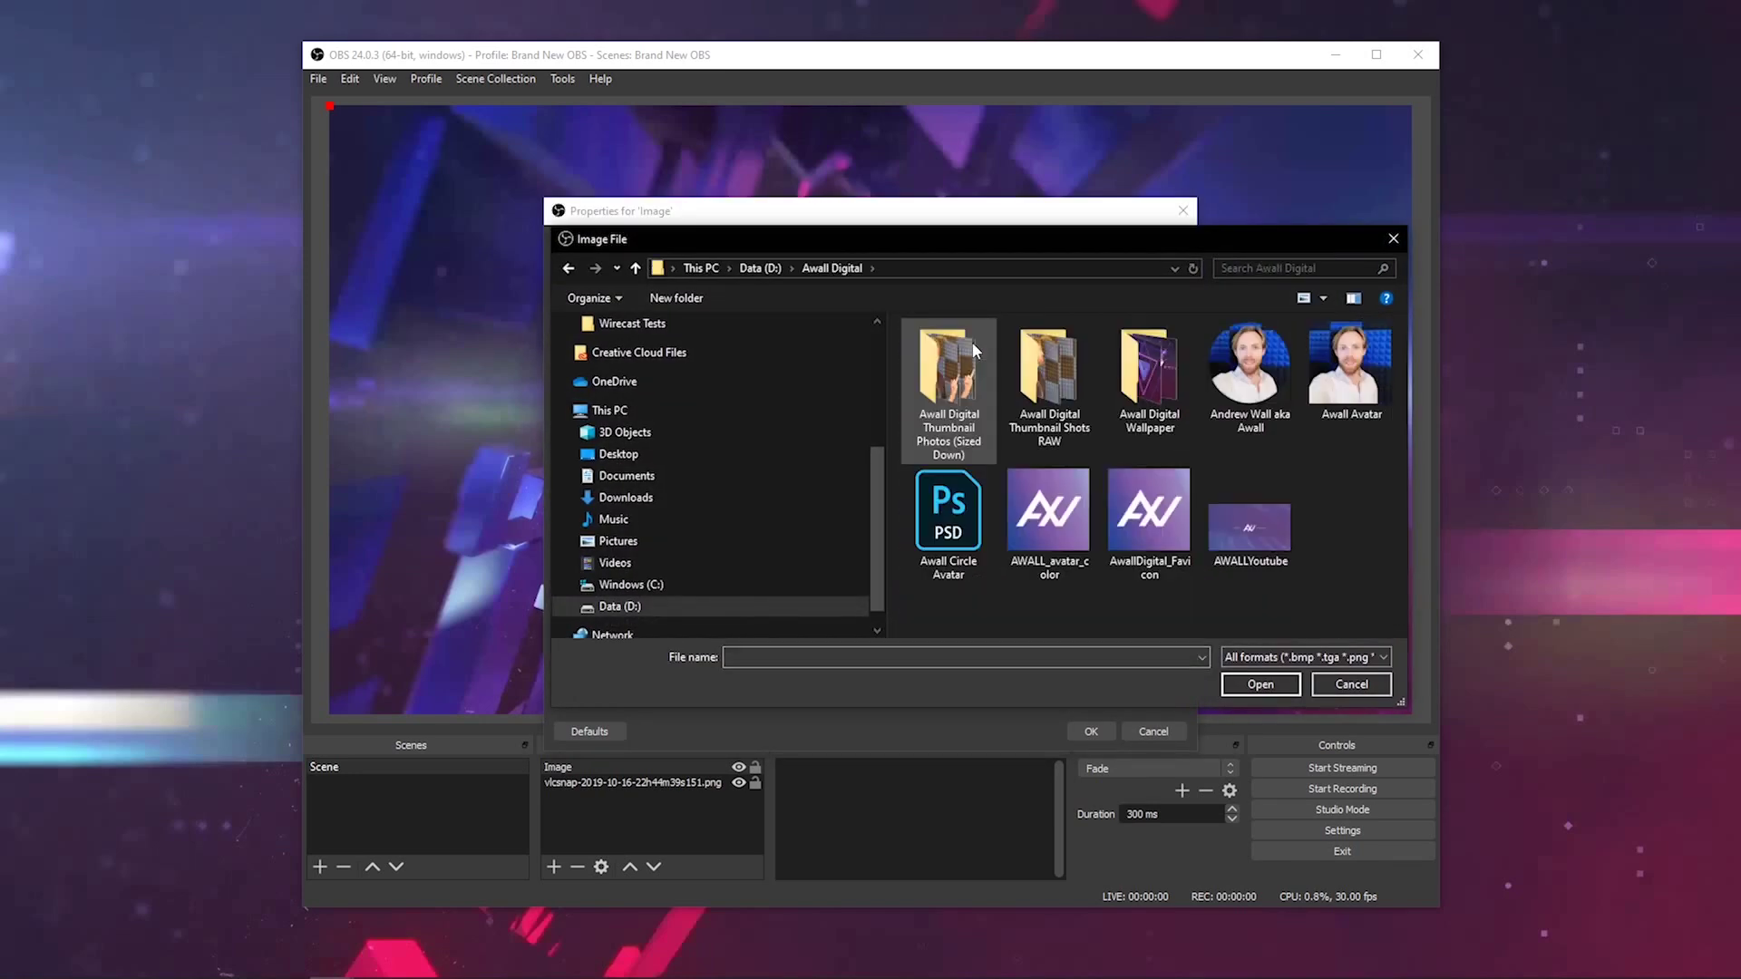
double_click(1162, 363)
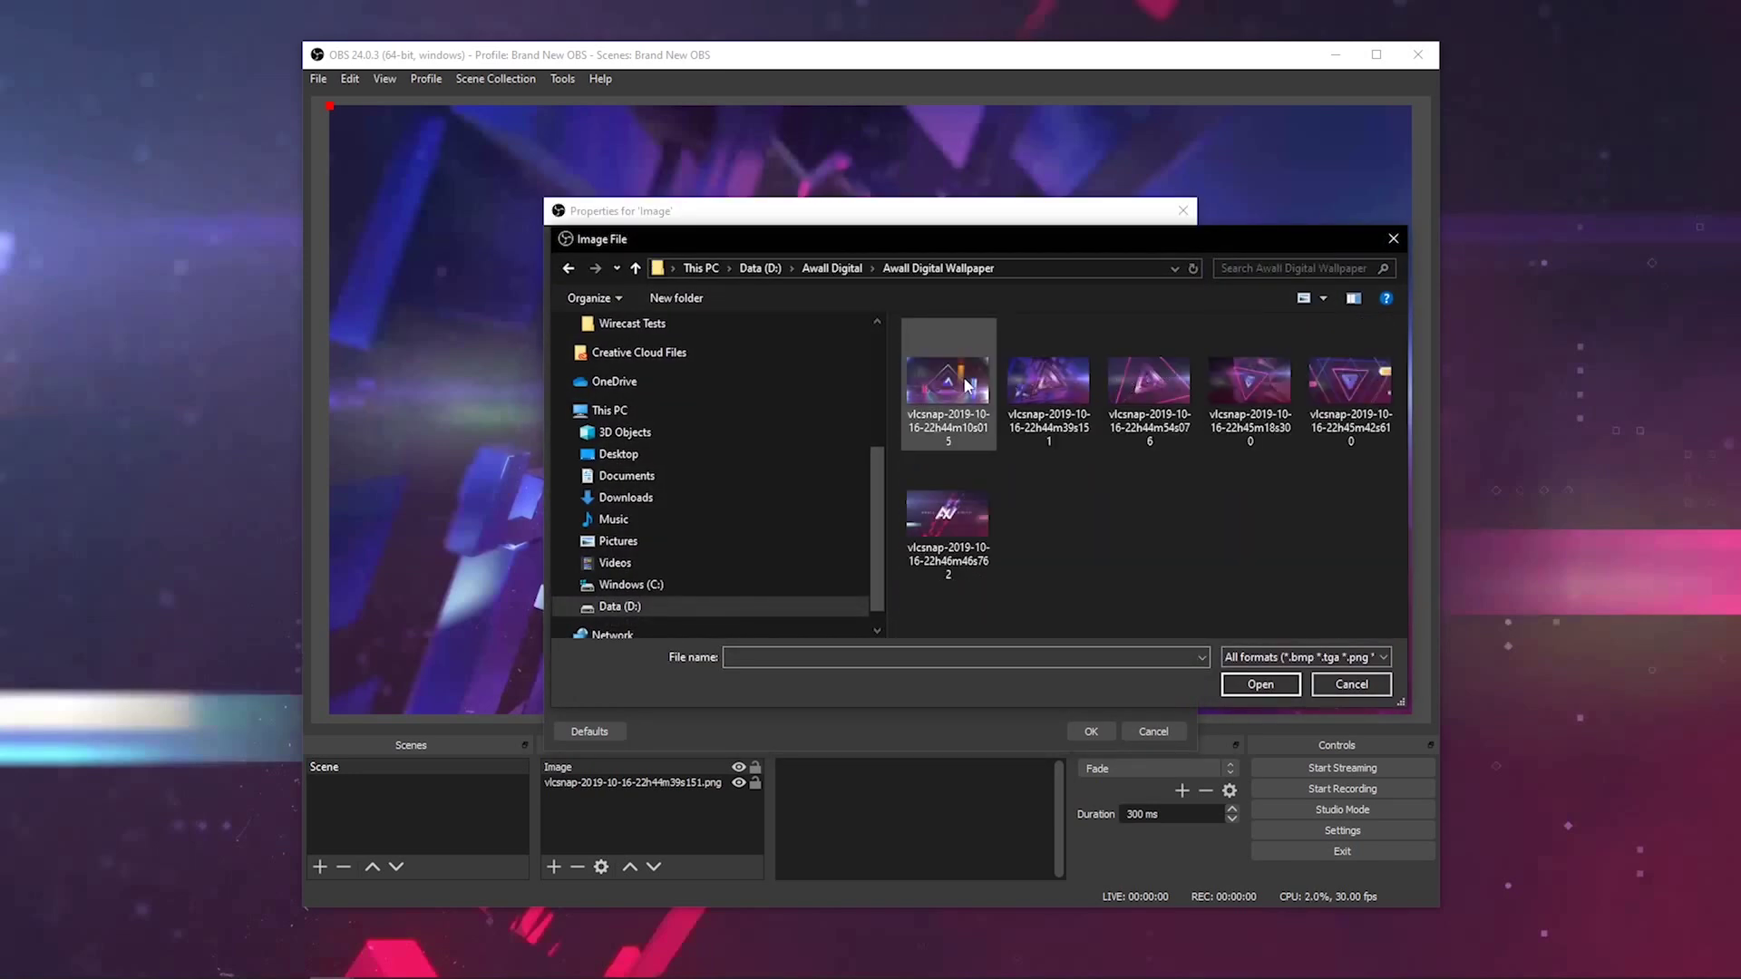
left_click(947, 515)
left_click(1259, 686)
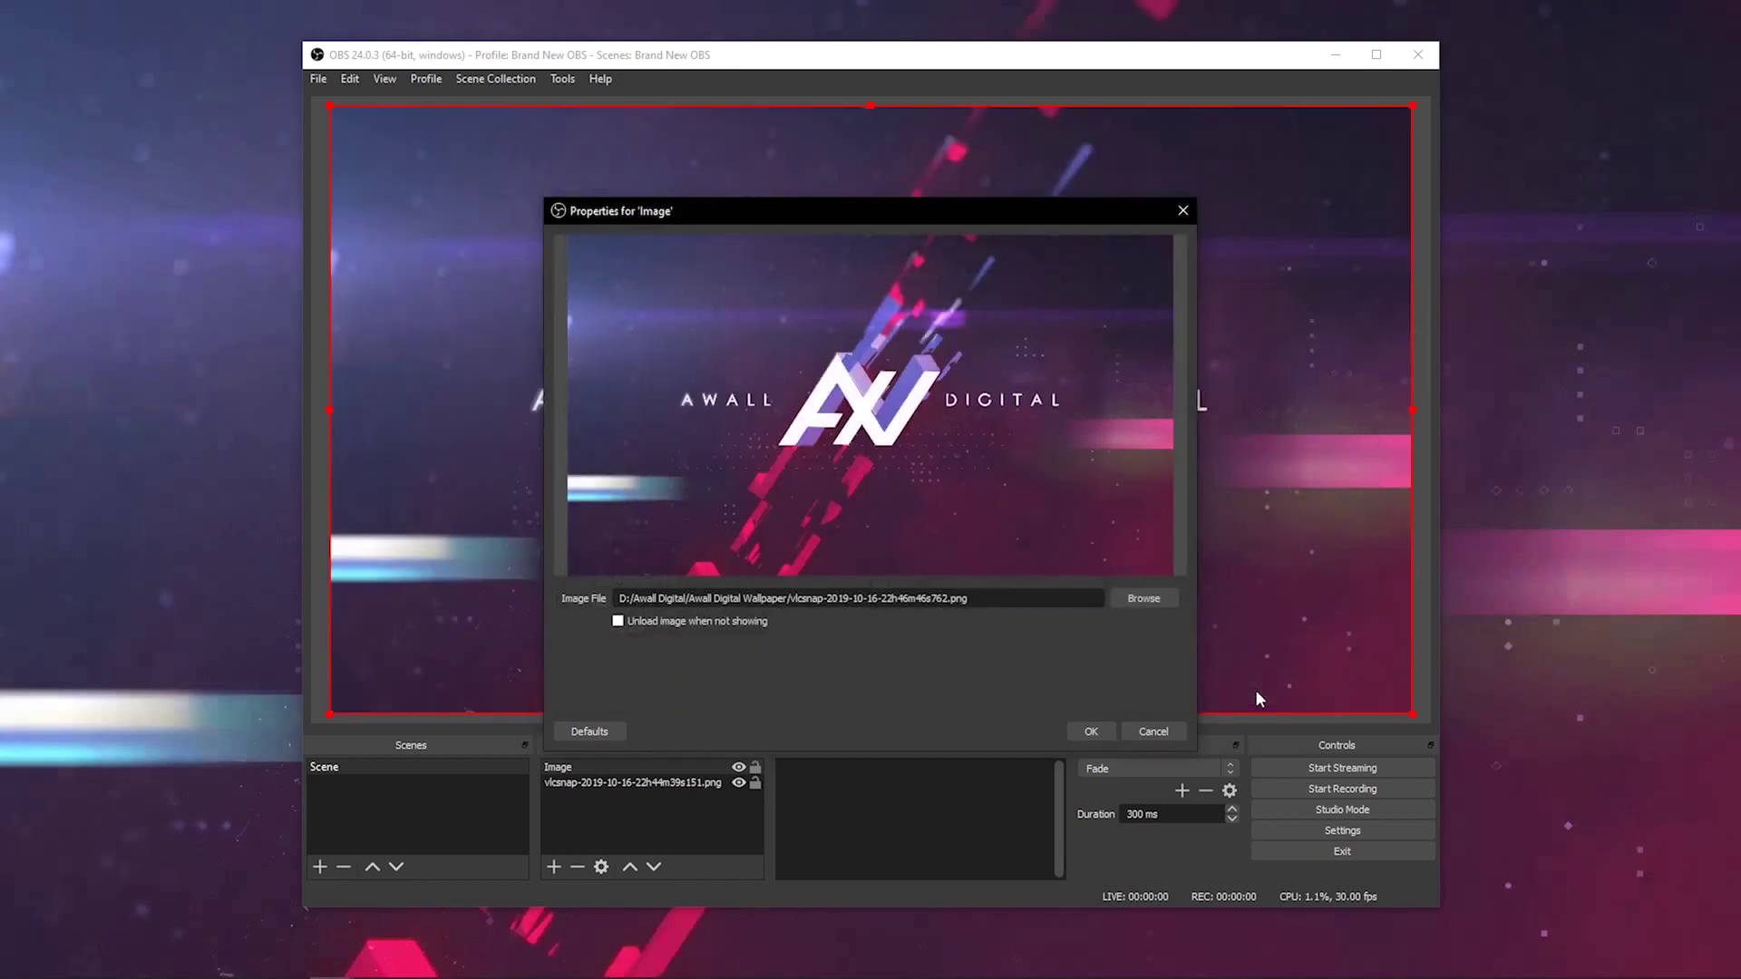
left_click(1091, 731)
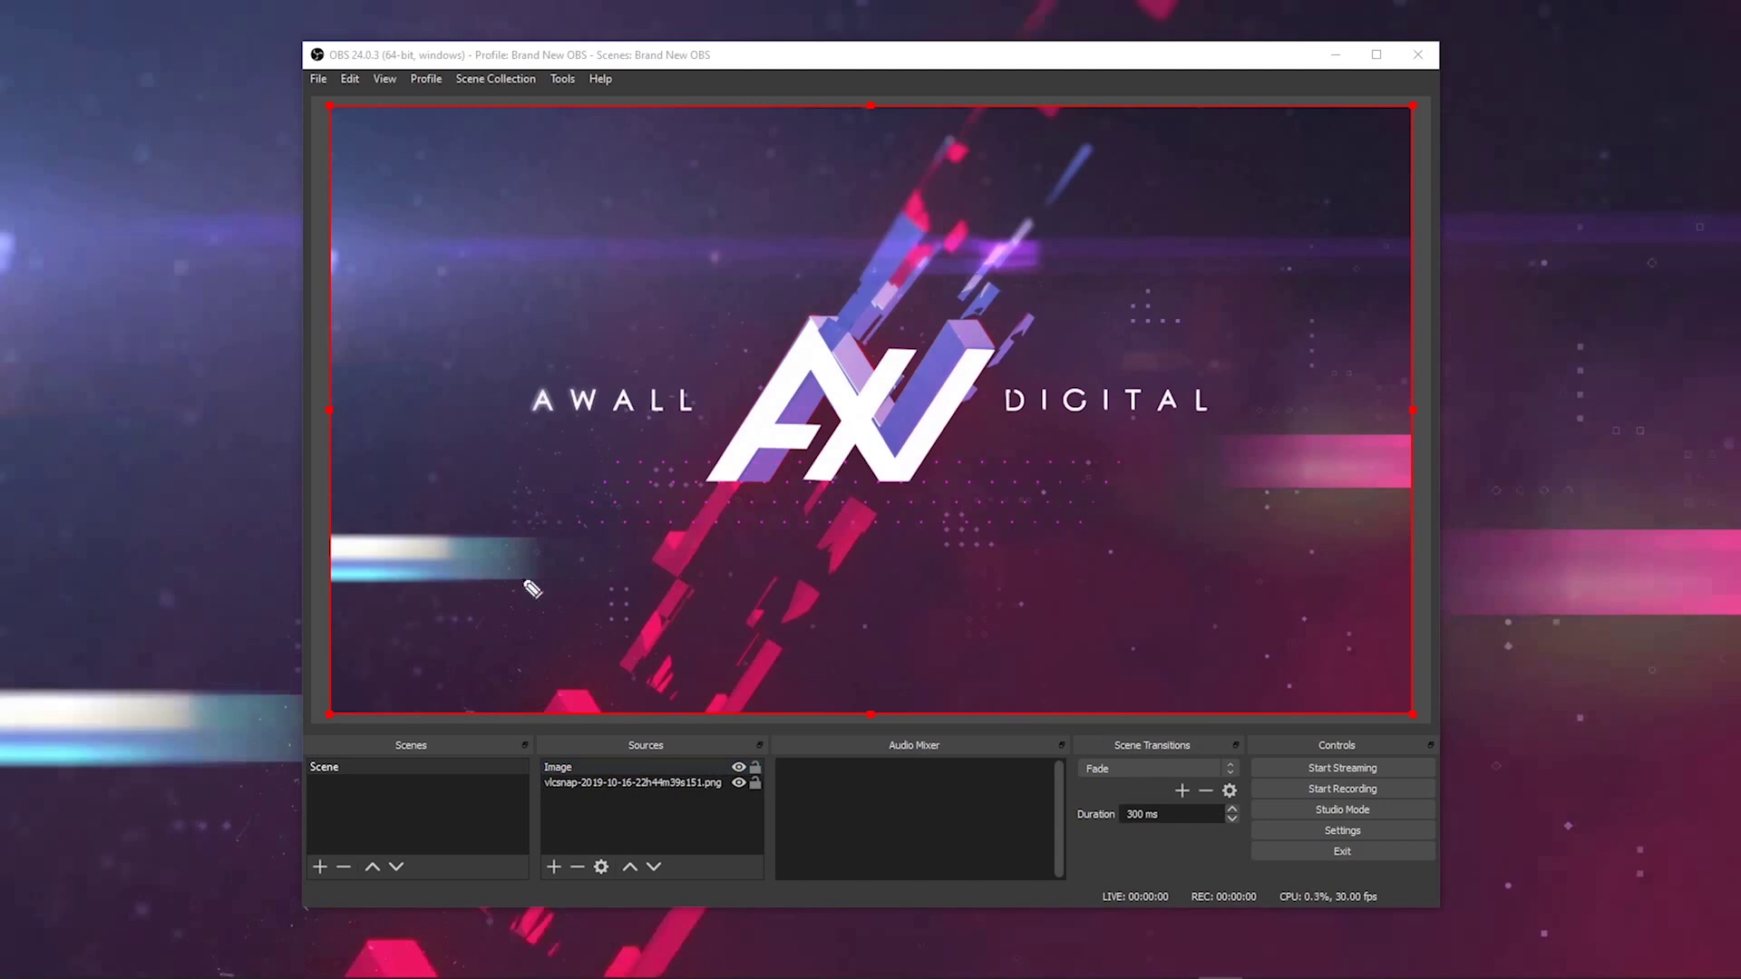
Step: Point out the Scenes list for viewers, then clear the annotations
mouse_move(283, 712)
left_mouse_down()
mouse_move(287, 789)
mouse_move(351, 917)
mouse_move(544, 914)
mouse_move(547, 725)
mouse_move(283, 716)
left_mouse_up()
mouse_move(96, 467)
left_mouse_down()
mouse_move(225, 645)
mouse_move(228, 582)
mouse_move(223, 652)
mouse_move(175, 627)
mouse_move(224, 594)
mouse_move(205, 631)
left_mouse_up()
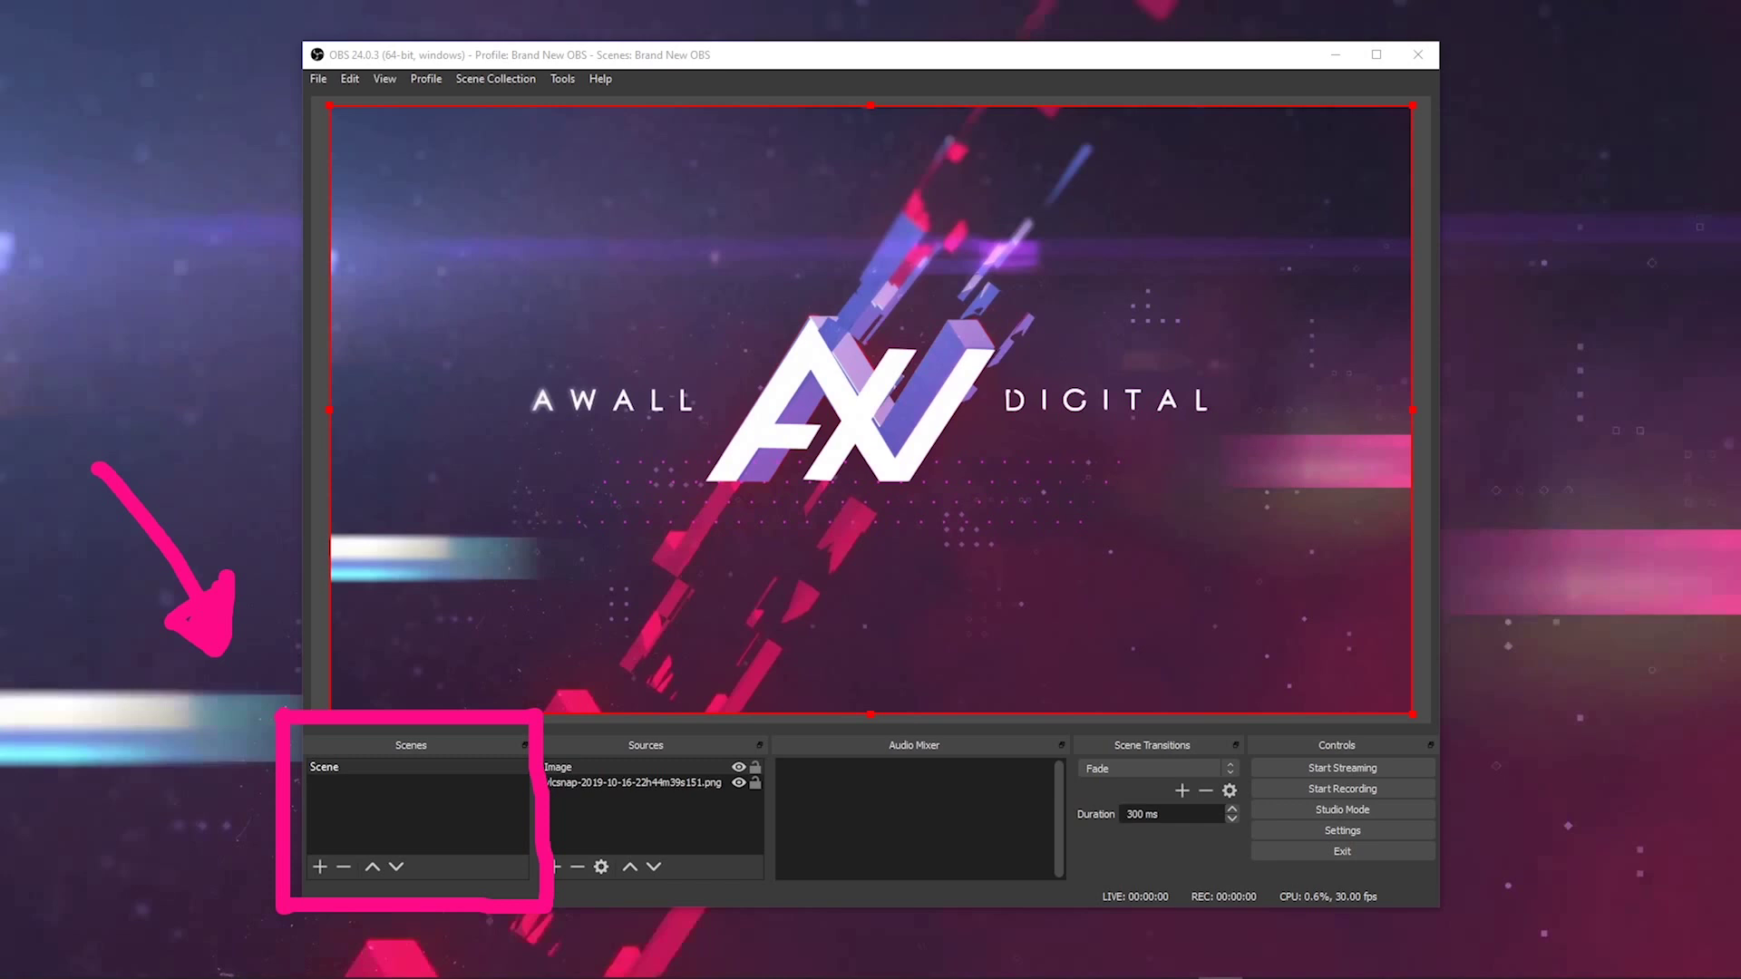
key("Escape")
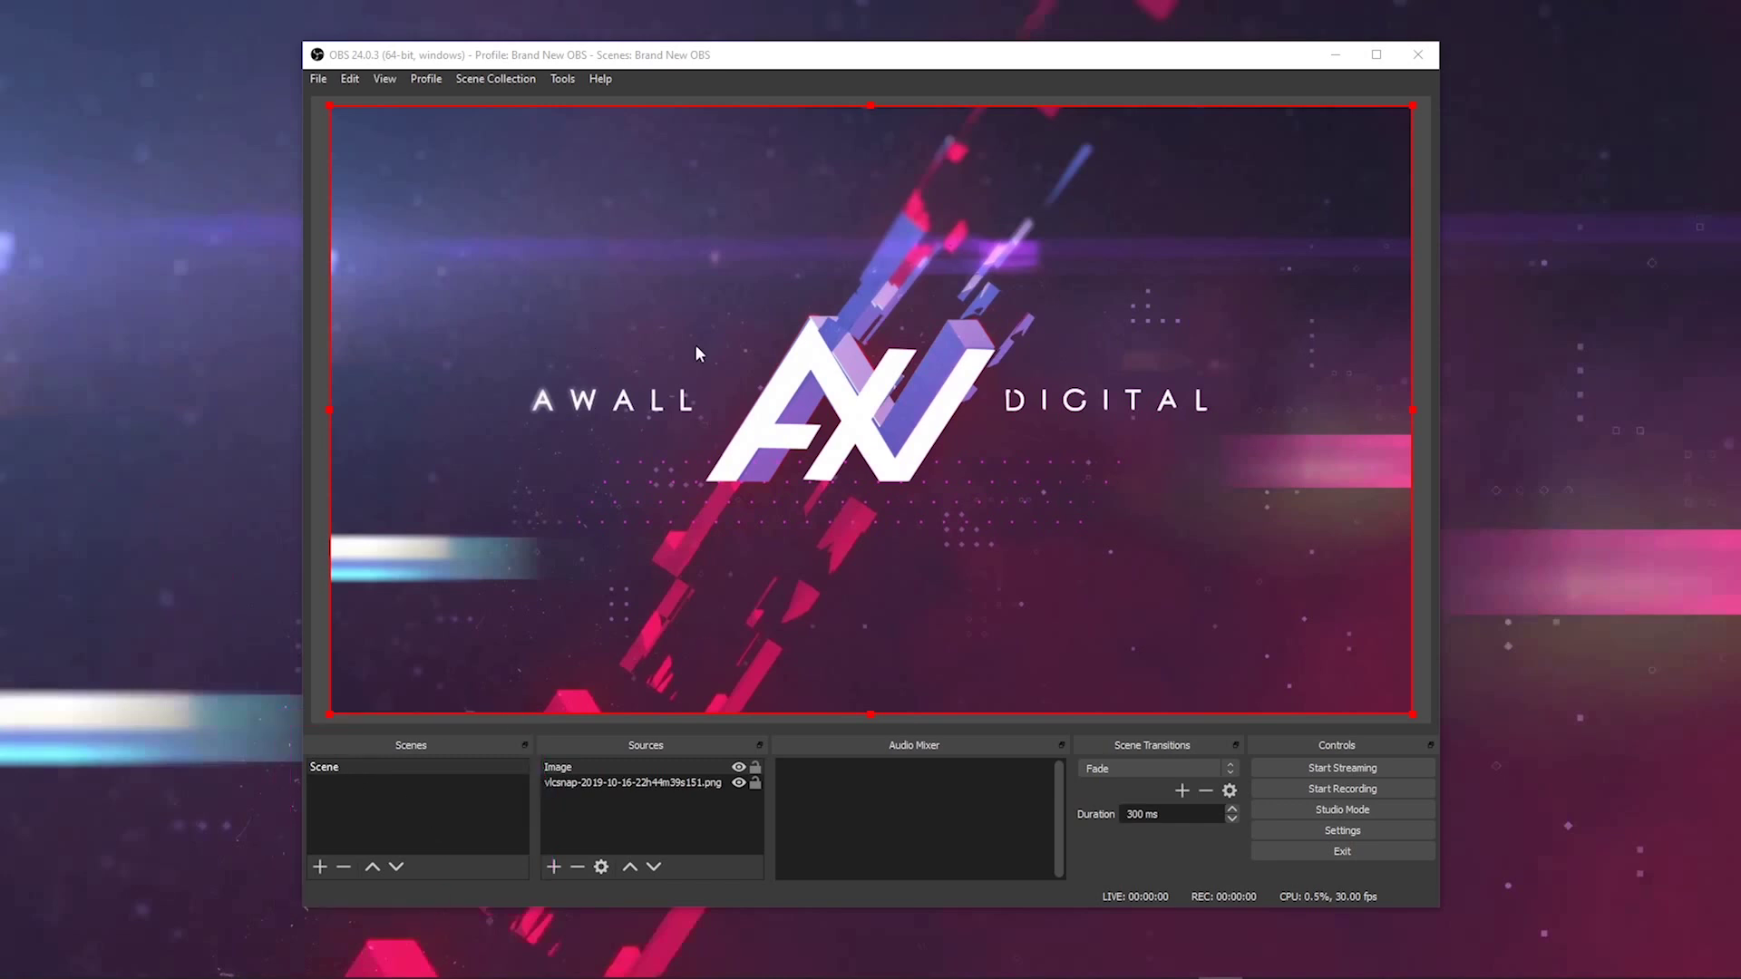
left_click(324, 873)
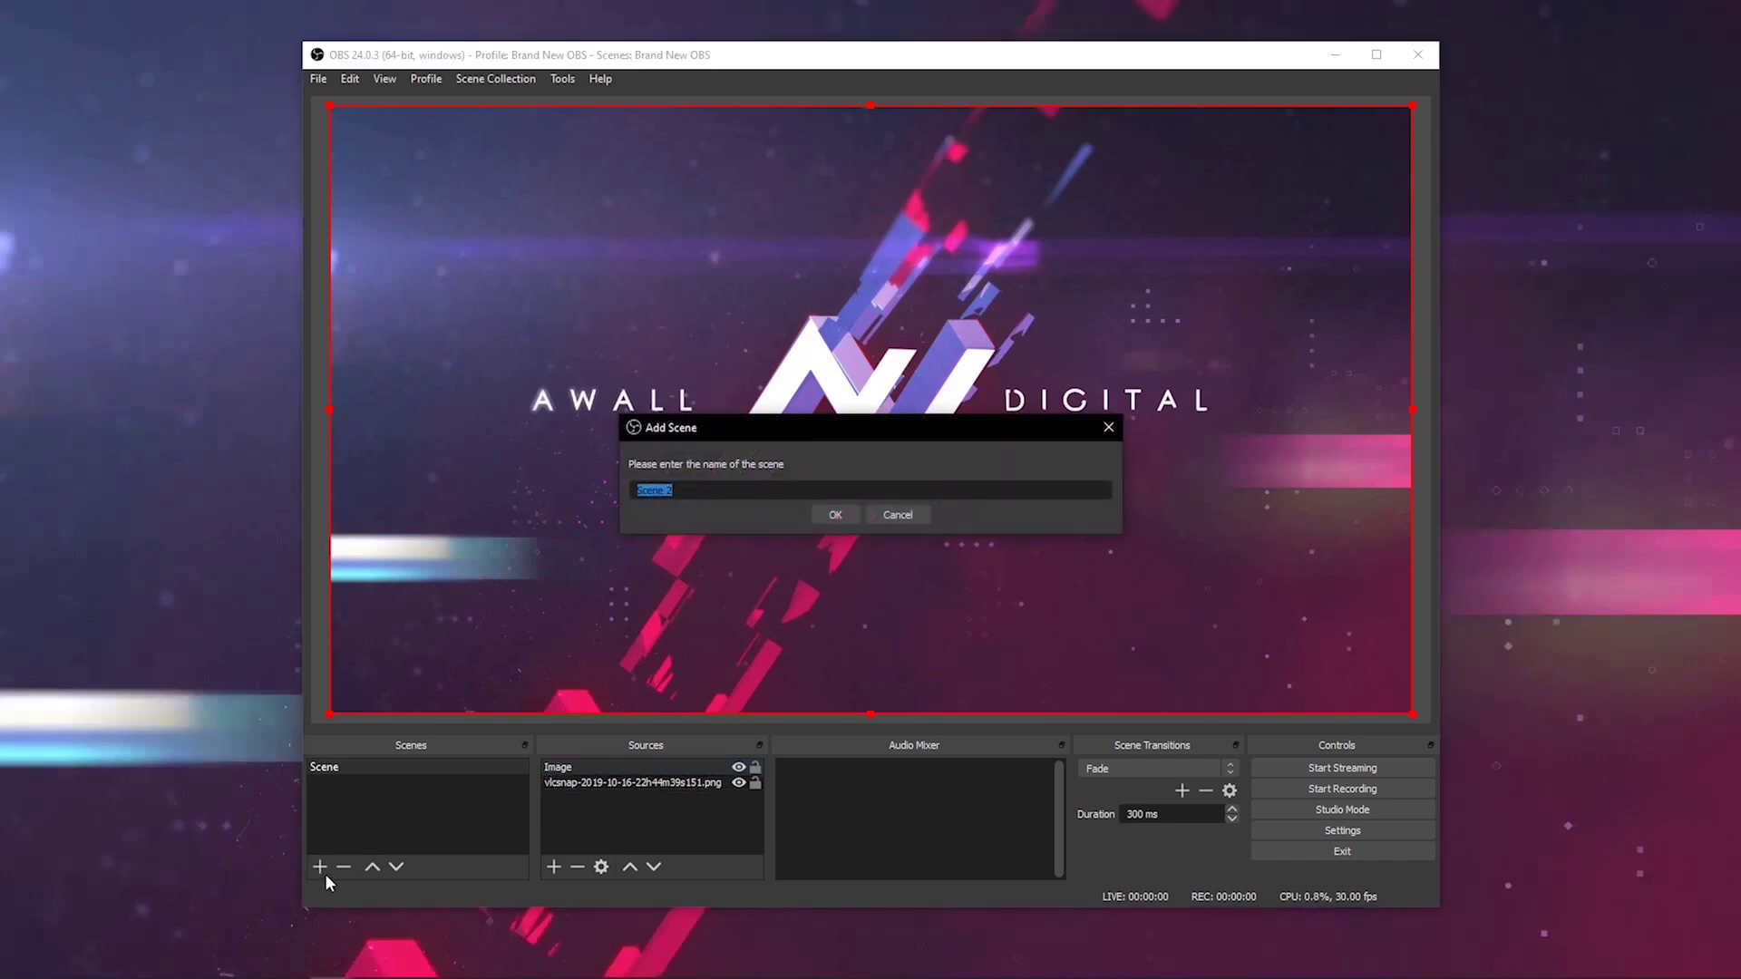
left_click(846, 517)
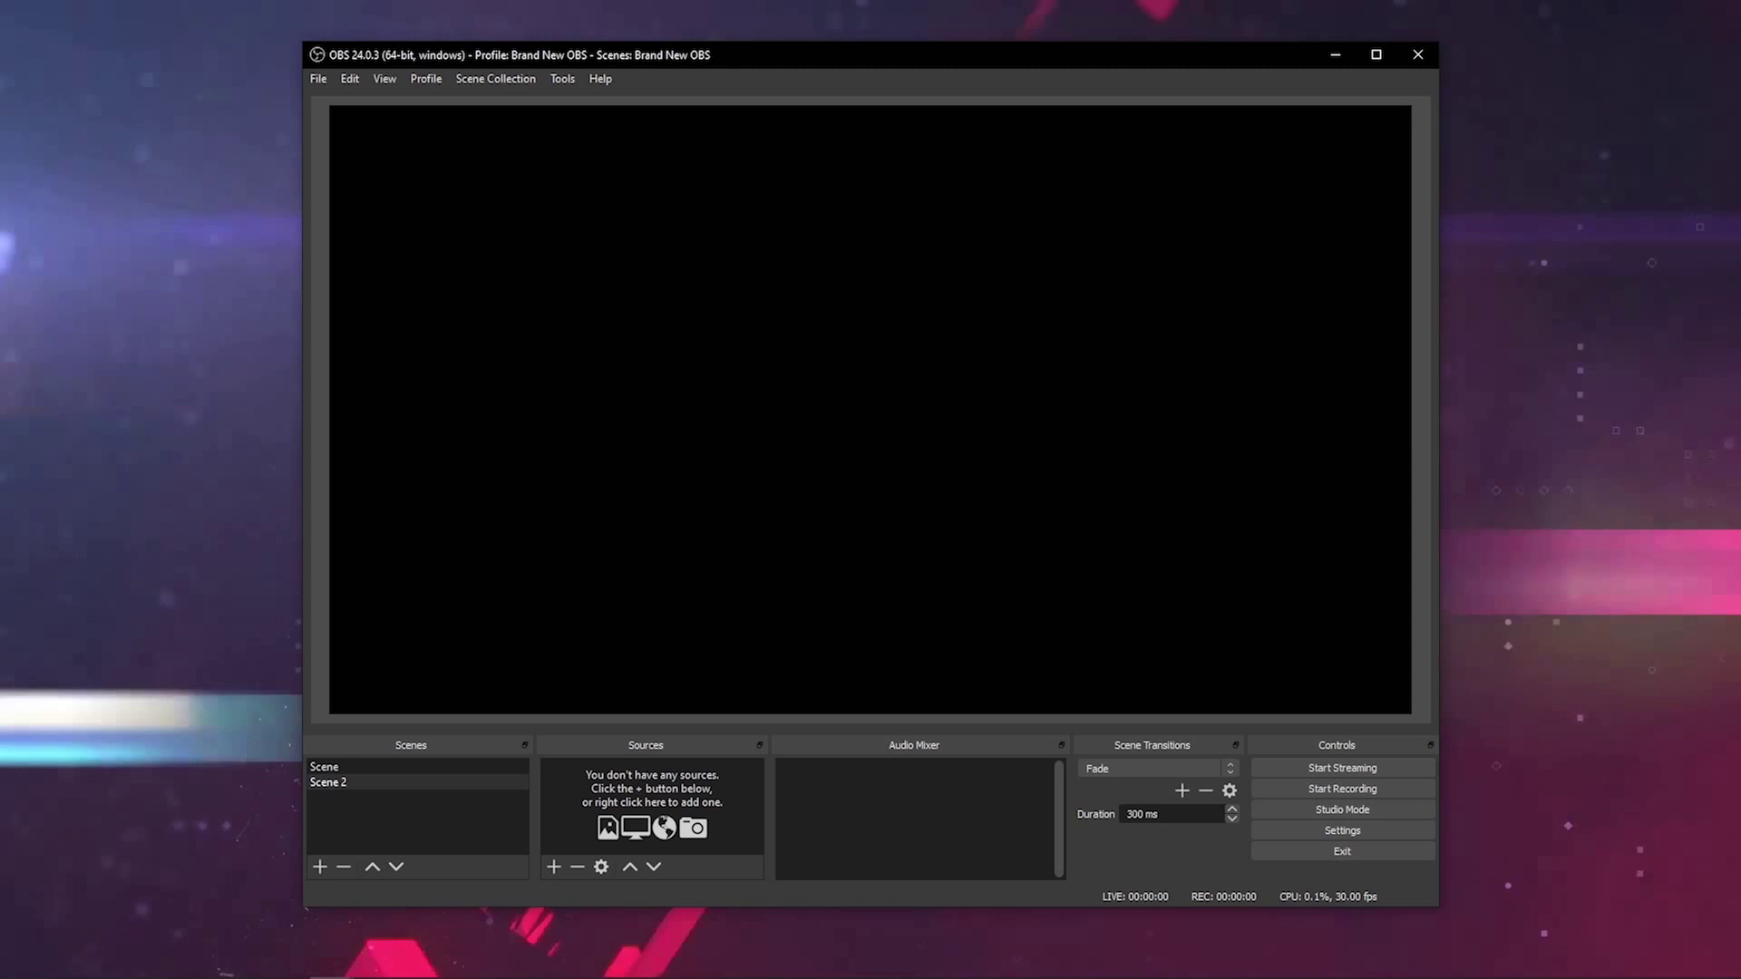
left_click_drag(0, 227, 802, 391)
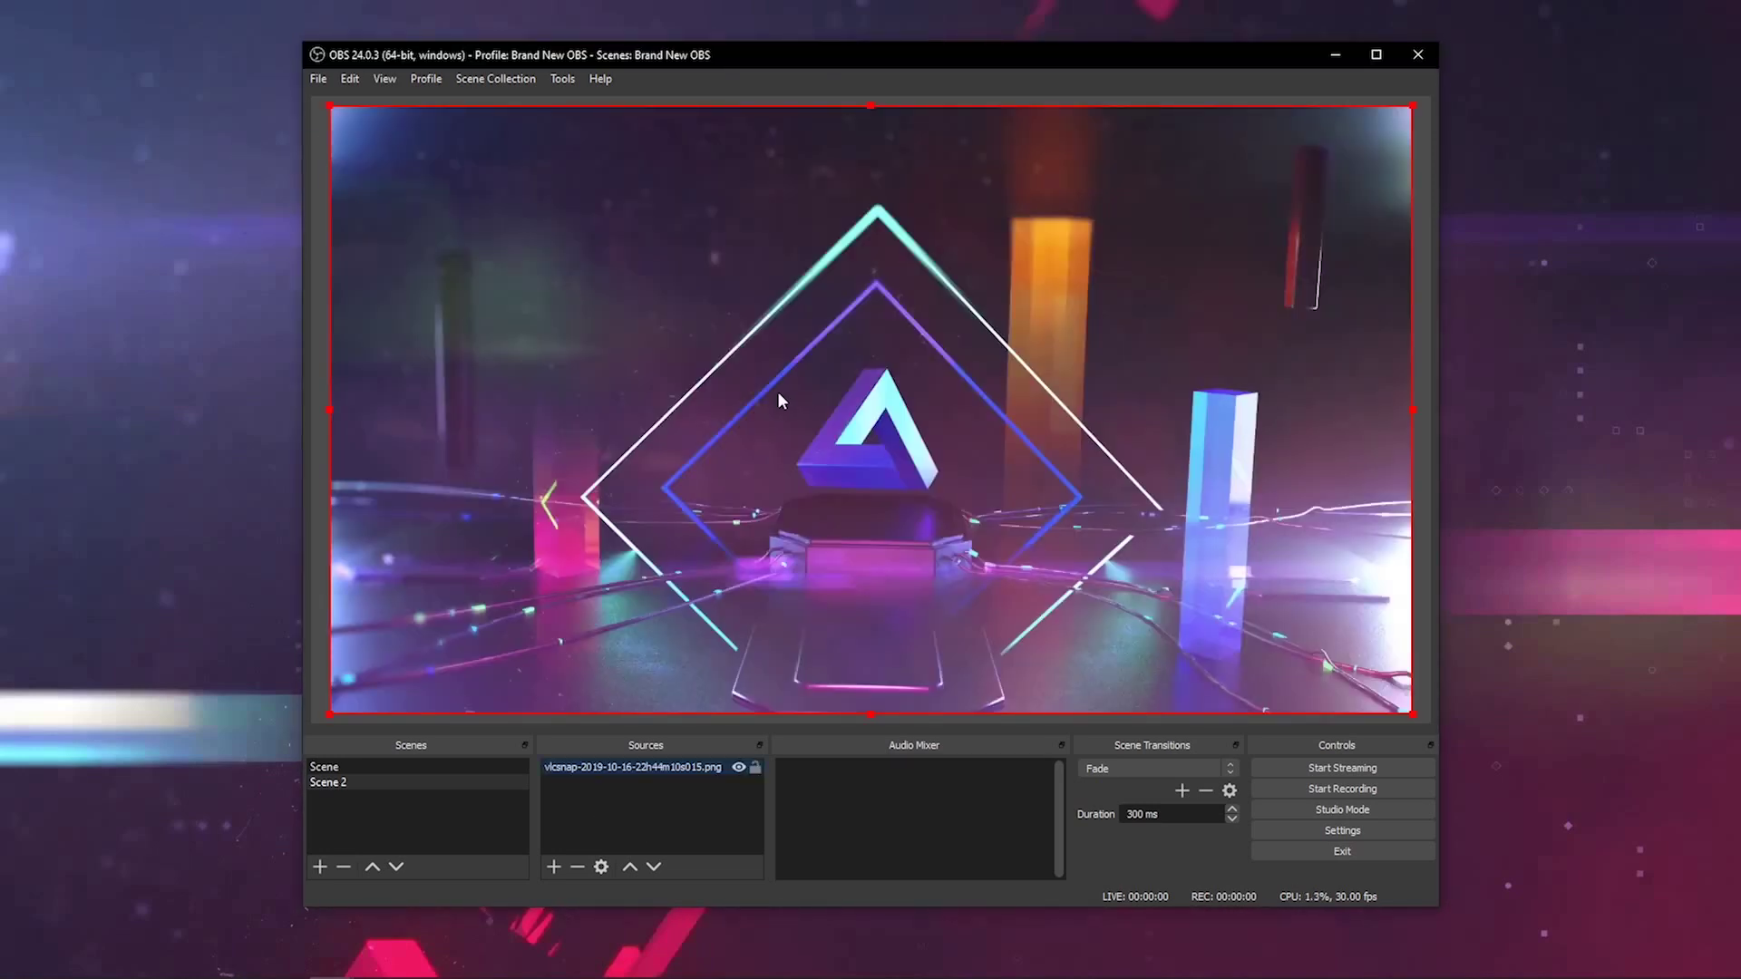
Step: After checking Scene and Scene 2, add Scene 3 holding the neon-triangle screenshot image
left_click(339, 768)
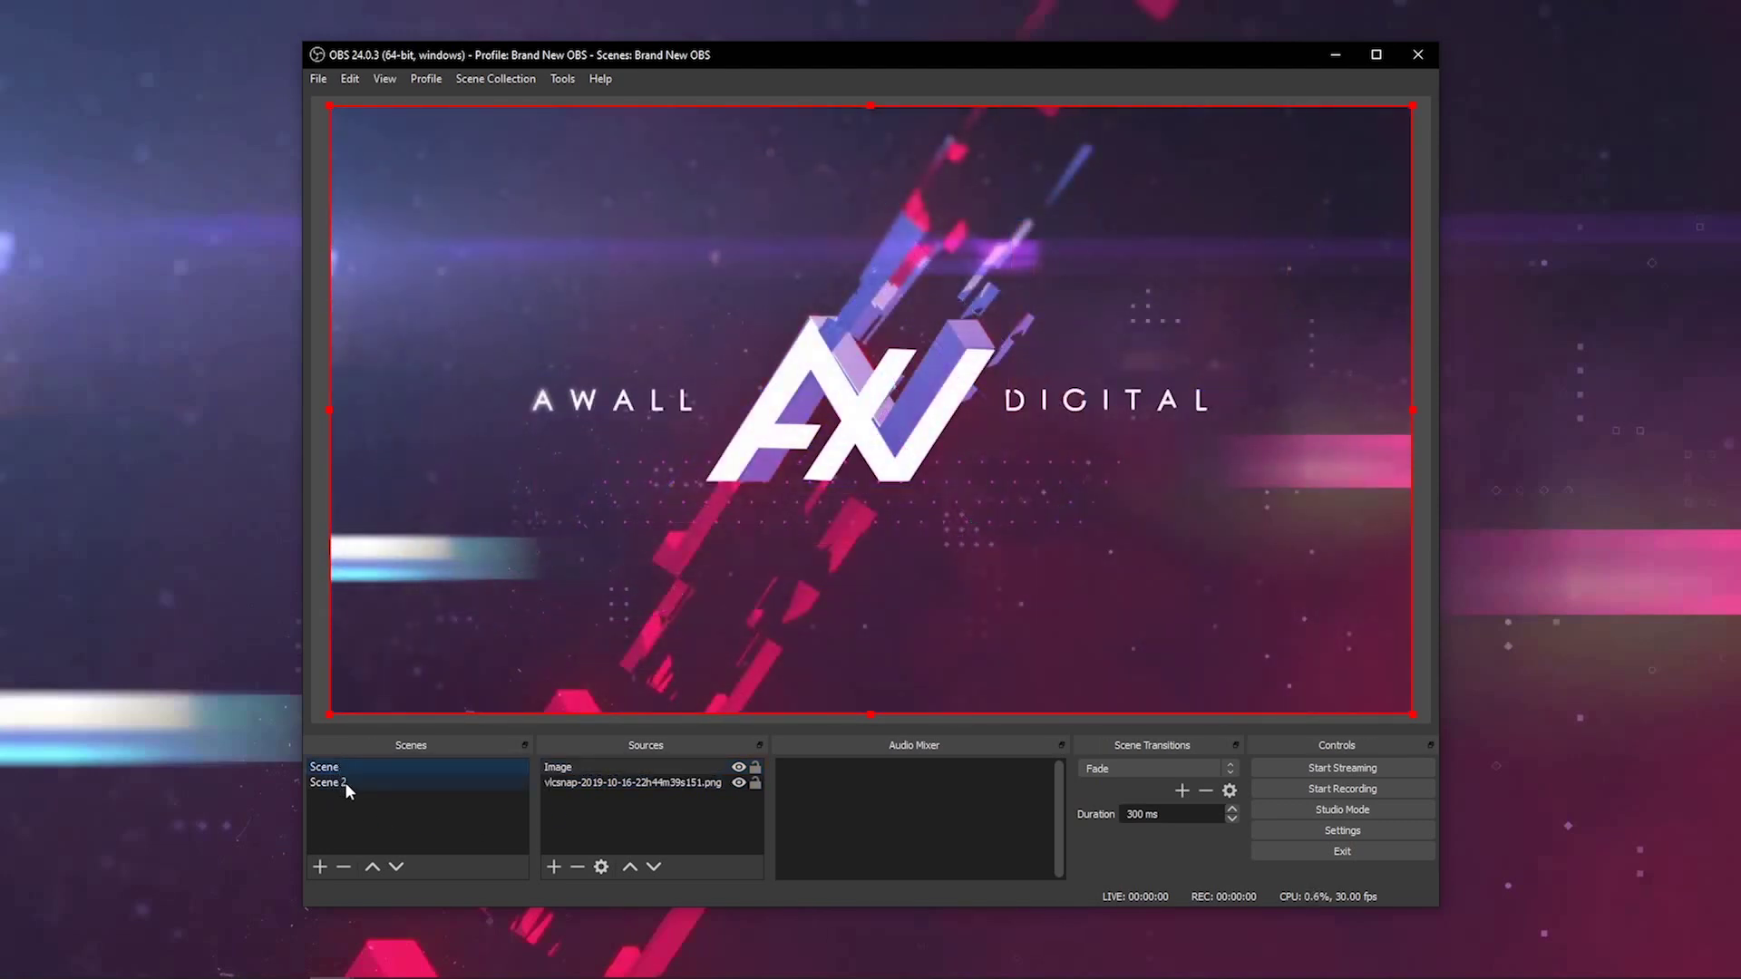
left_click(353, 782)
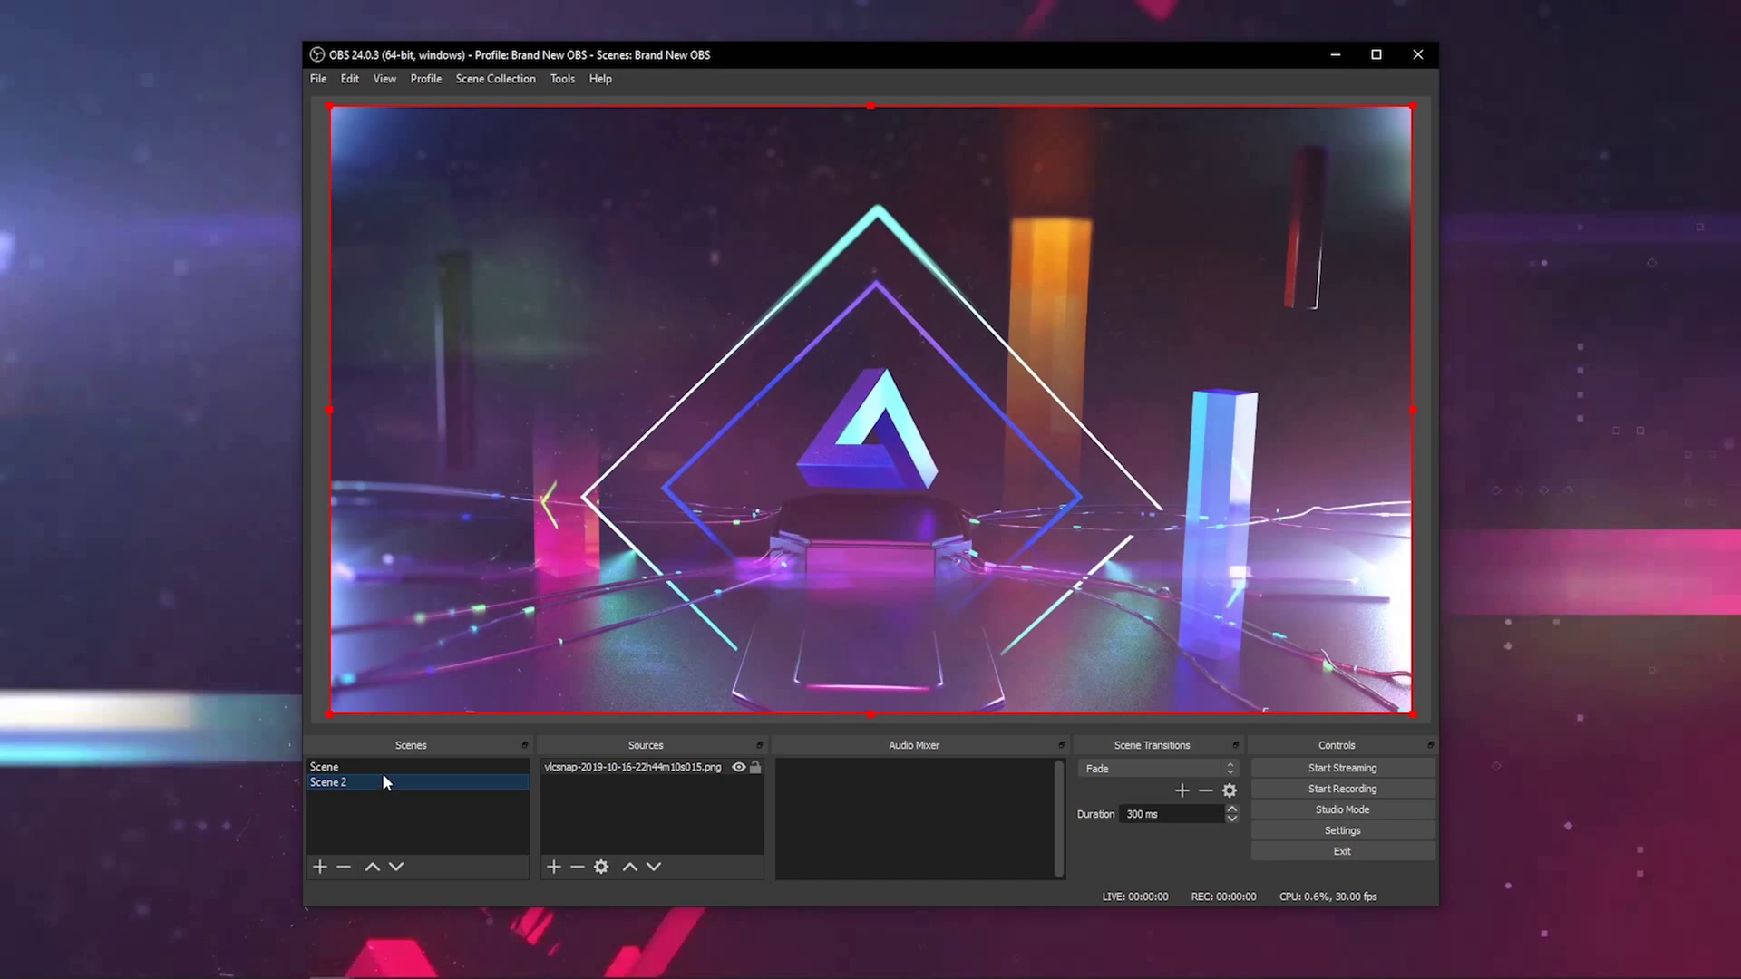
left_click(321, 866)
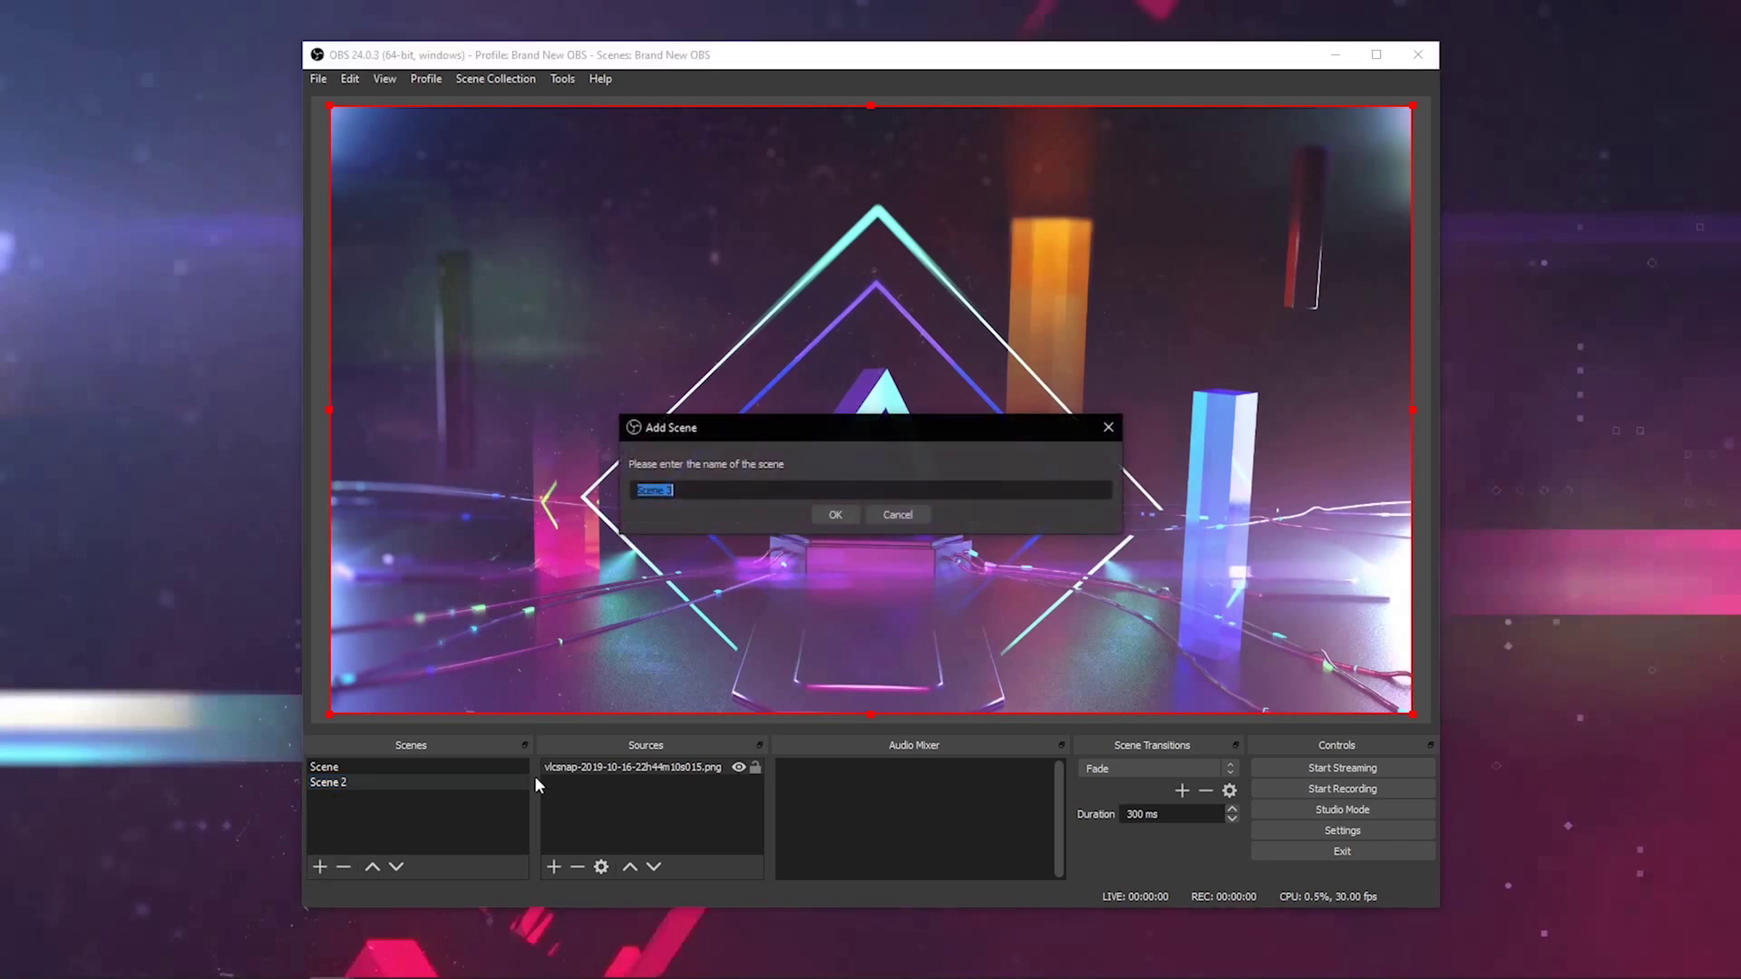
left_click(832, 513)
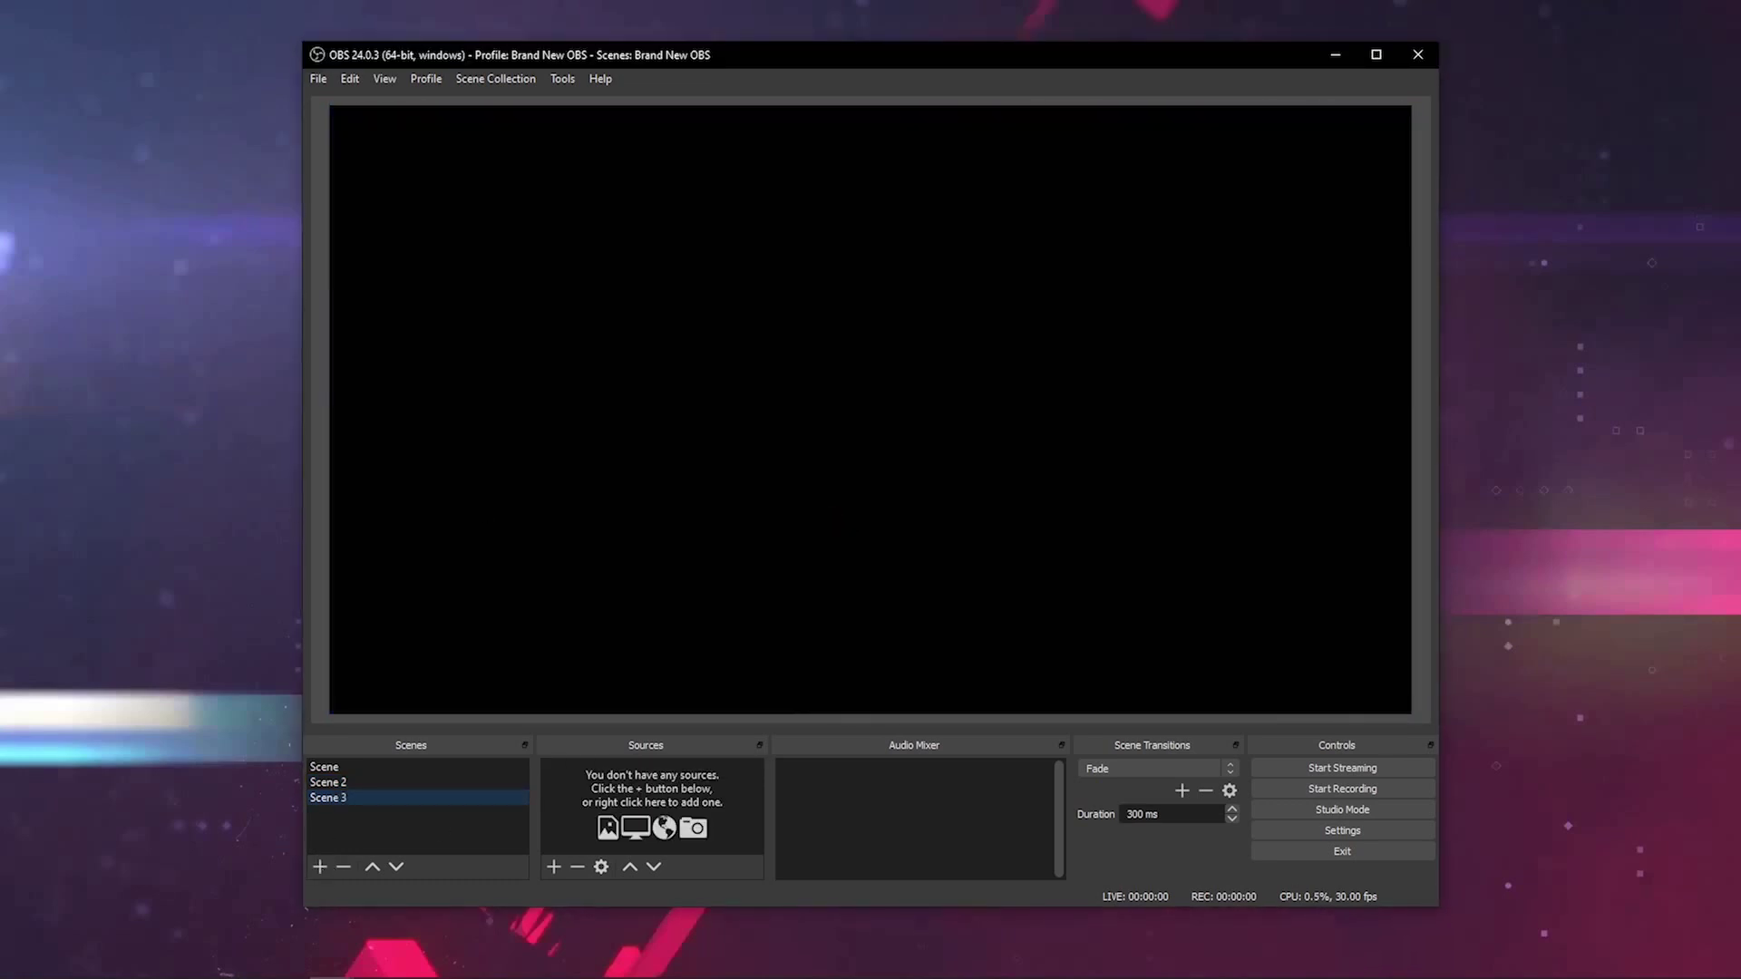
left_click_drag(299, 363, 766, 340)
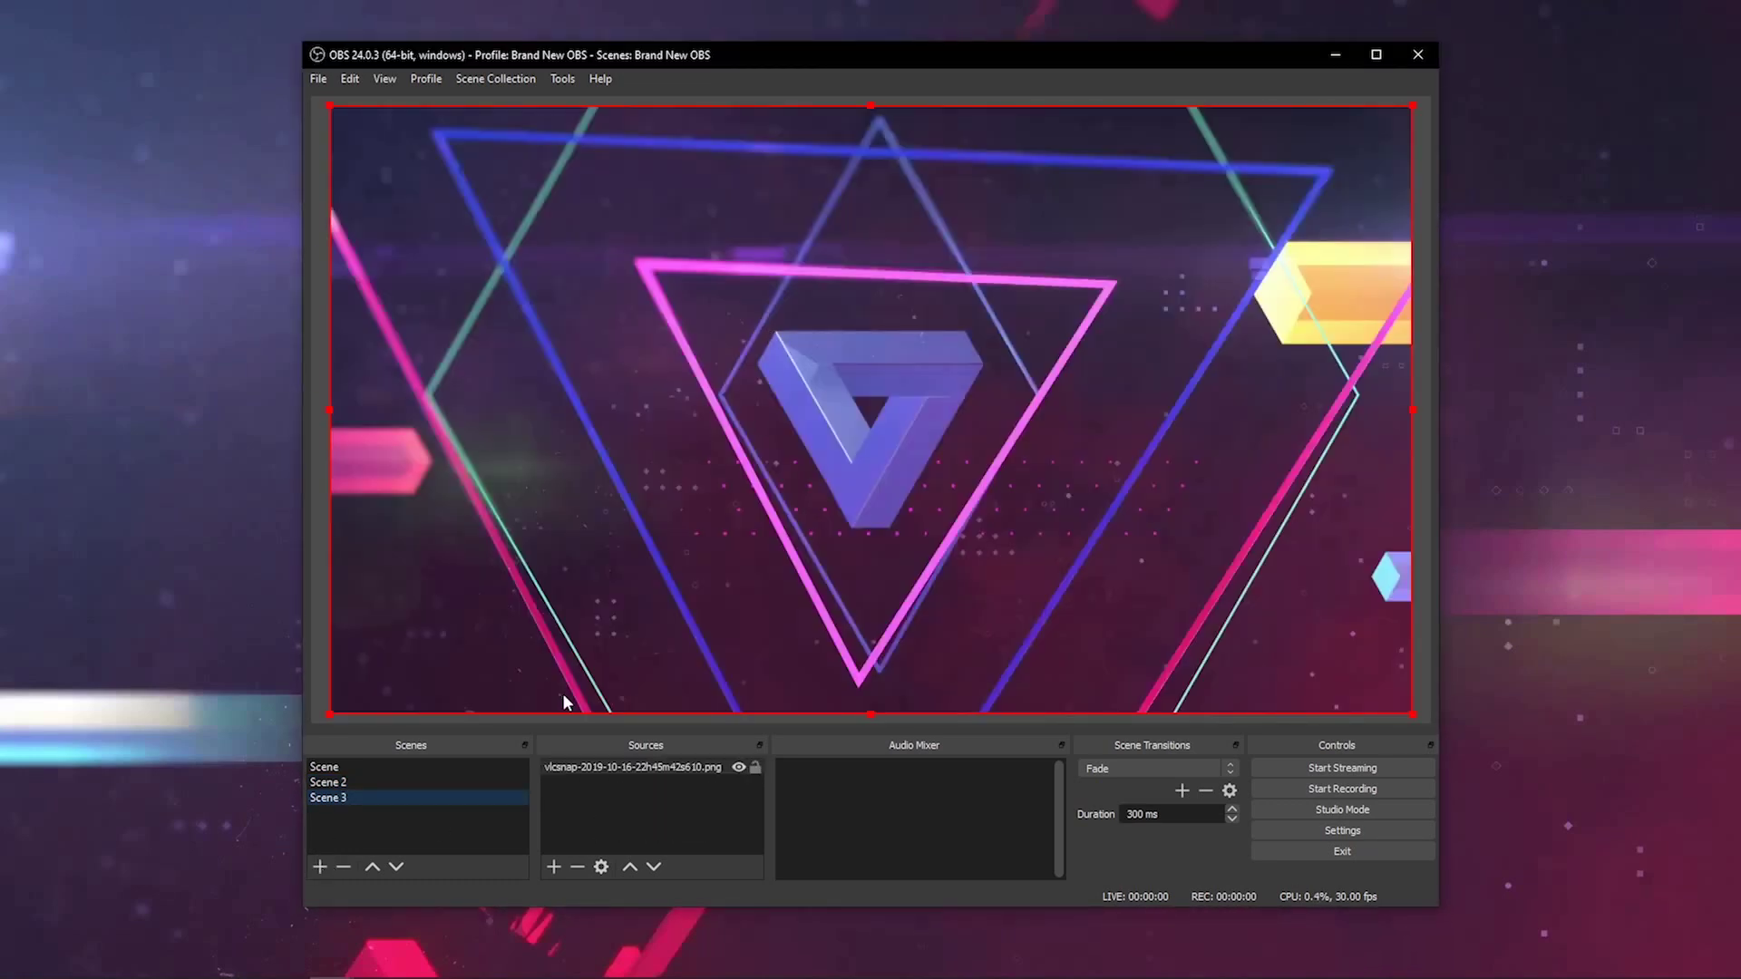
Step: Cycle through Scene, Scene 2 and Scene 3 to compare their images
left_click(356, 766)
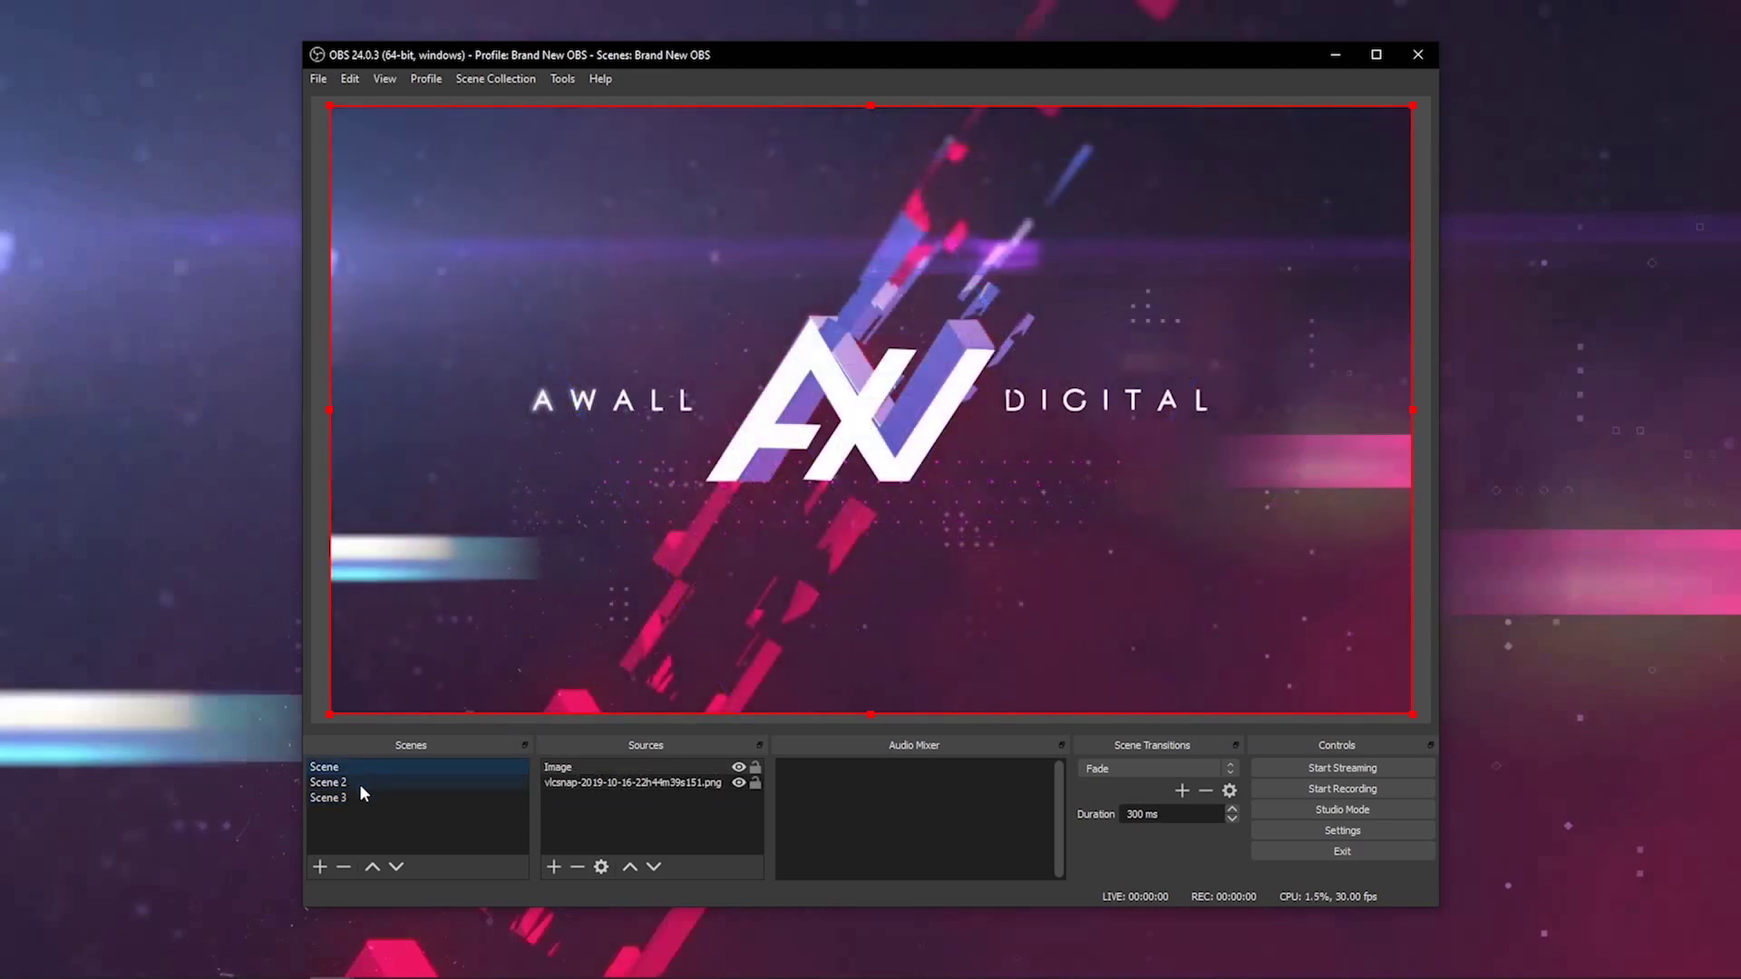
left_click(359, 783)
left_click(362, 798)
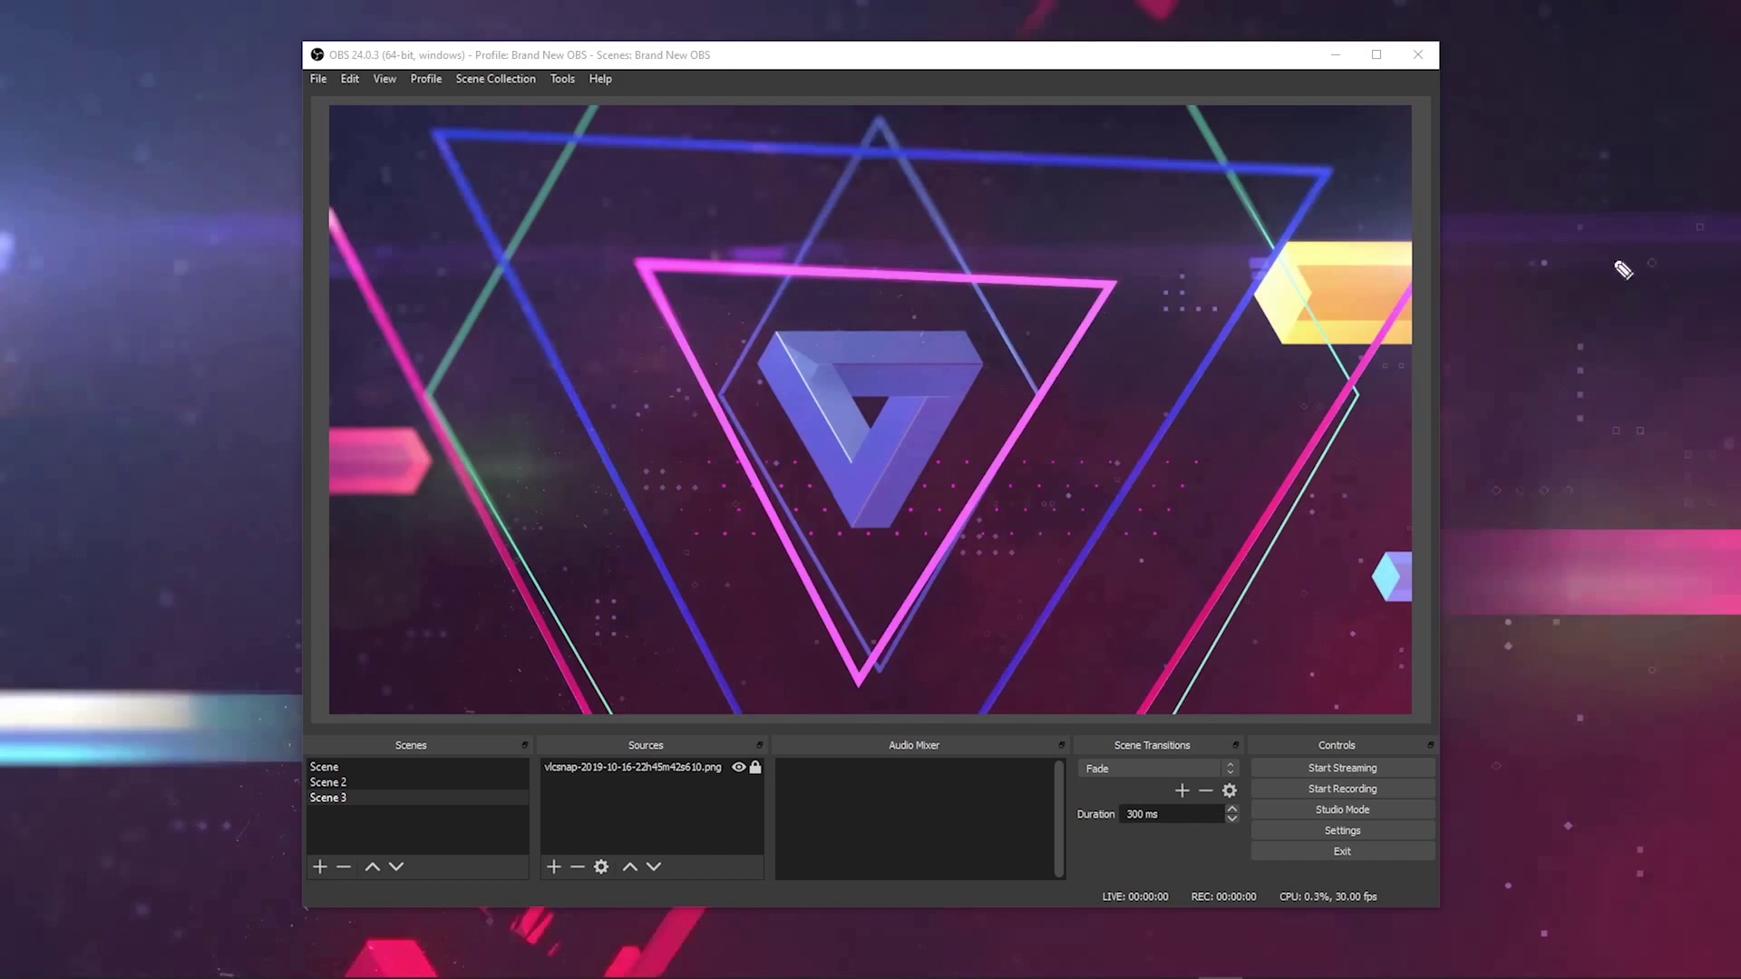
mouse_move(765, 721)
left_mouse_down()
mouse_move(760, 904)
mouse_move(968, 893)
mouse_move(1091, 909)
mouse_move(1085, 721)
mouse_move(766, 718)
left_mouse_up()
mouse_move(453, 793)
left_mouse_down()
mouse_move(721, 796)
mouse_move(675, 807)
left_mouse_up()
mouse_move(1478, 783)
left_mouse_down()
mouse_move(1169, 787)
mouse_move(1183, 755)
mouse_move(1177, 802)
mouse_move(1192, 781)
mouse_move(1210, 798)
left_mouse_up()
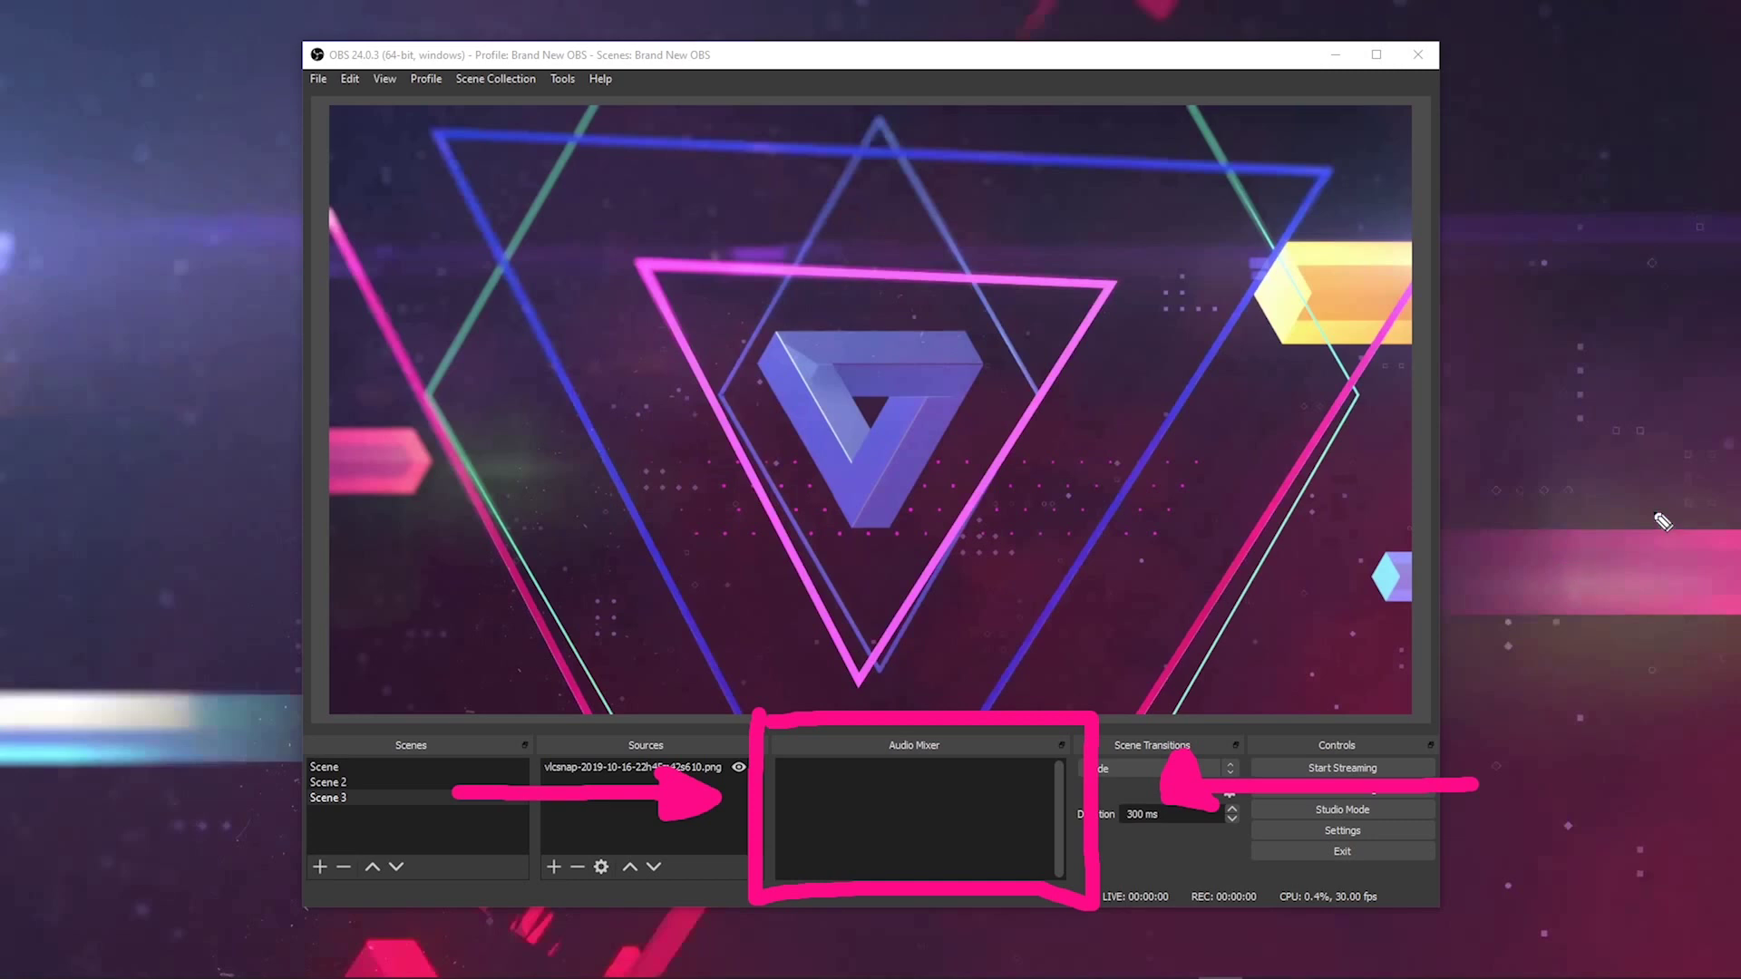
key("Escape")
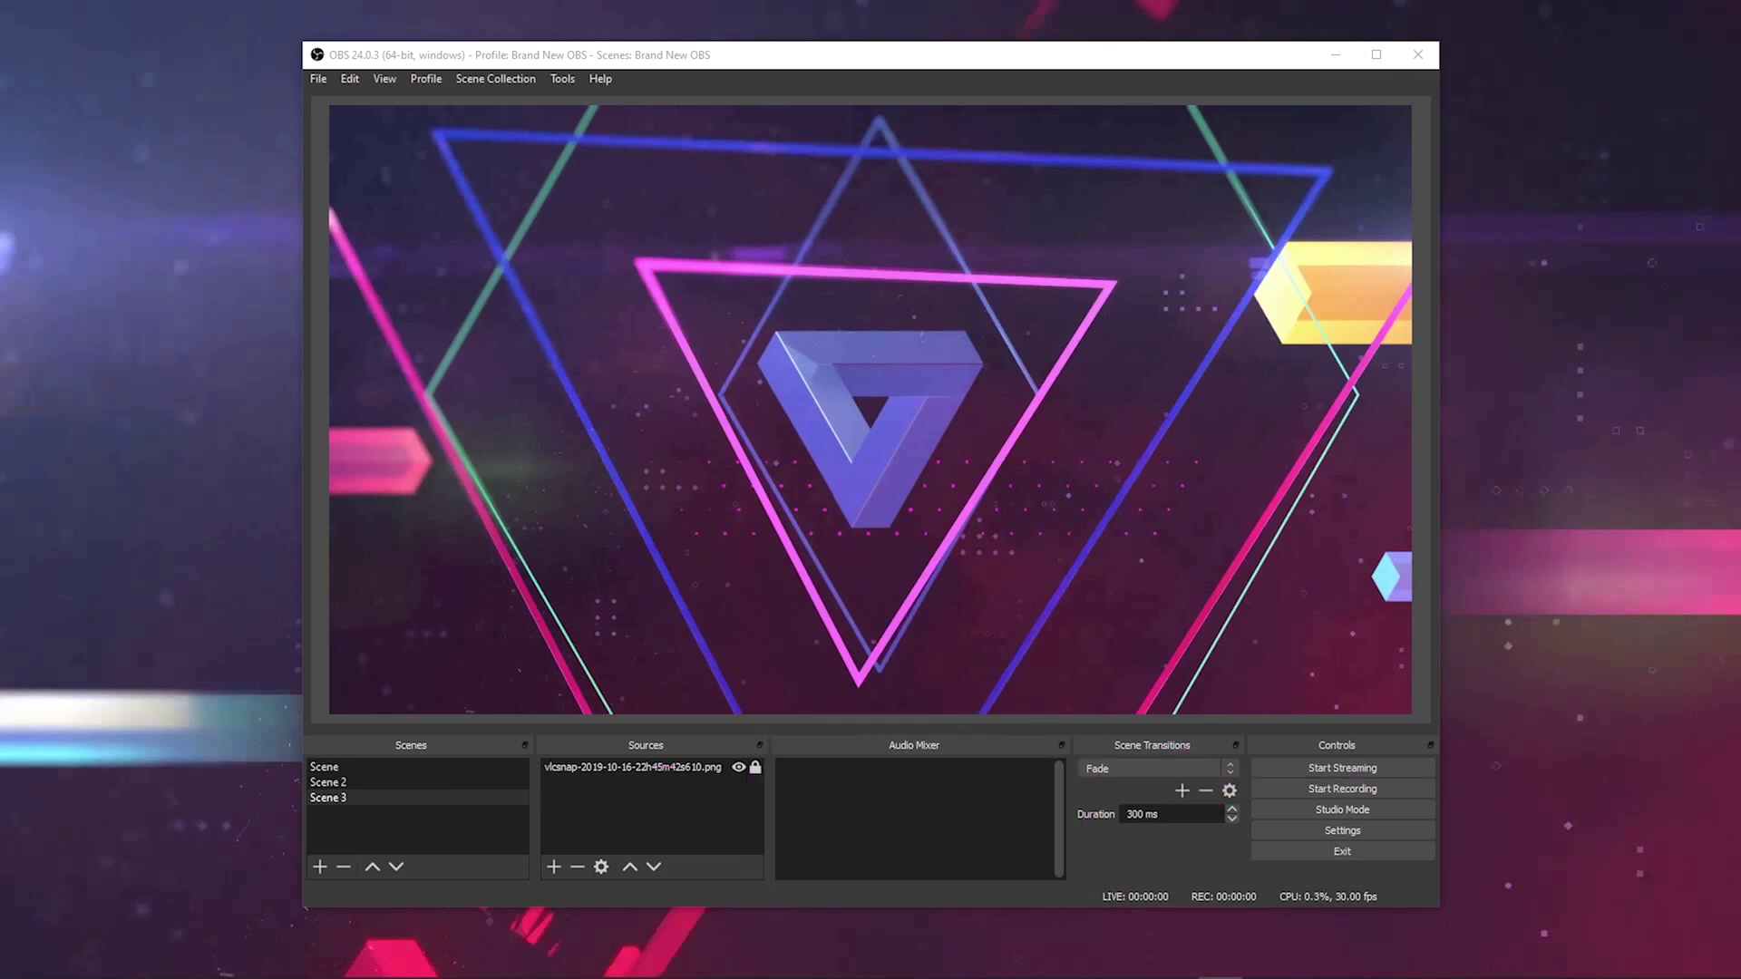
Step: Add an Audio Input Capture source using Microphone (RODECaster Pro Stereo)
left_click(554, 868)
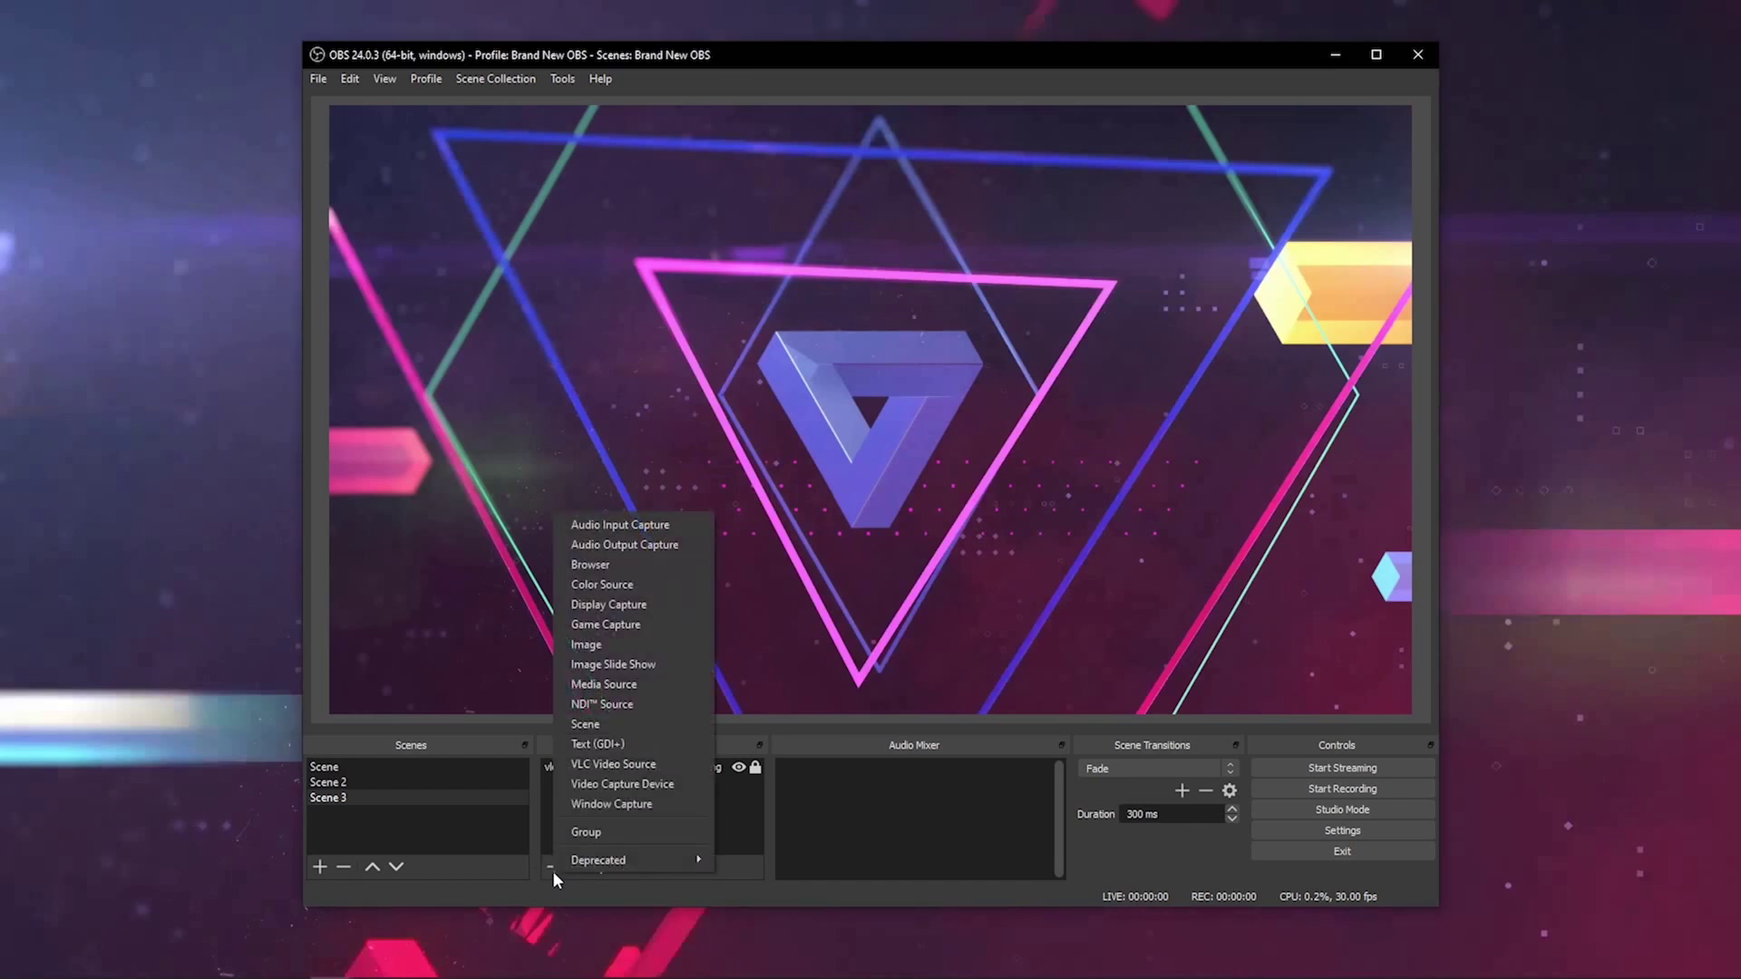
left_click(686, 531)
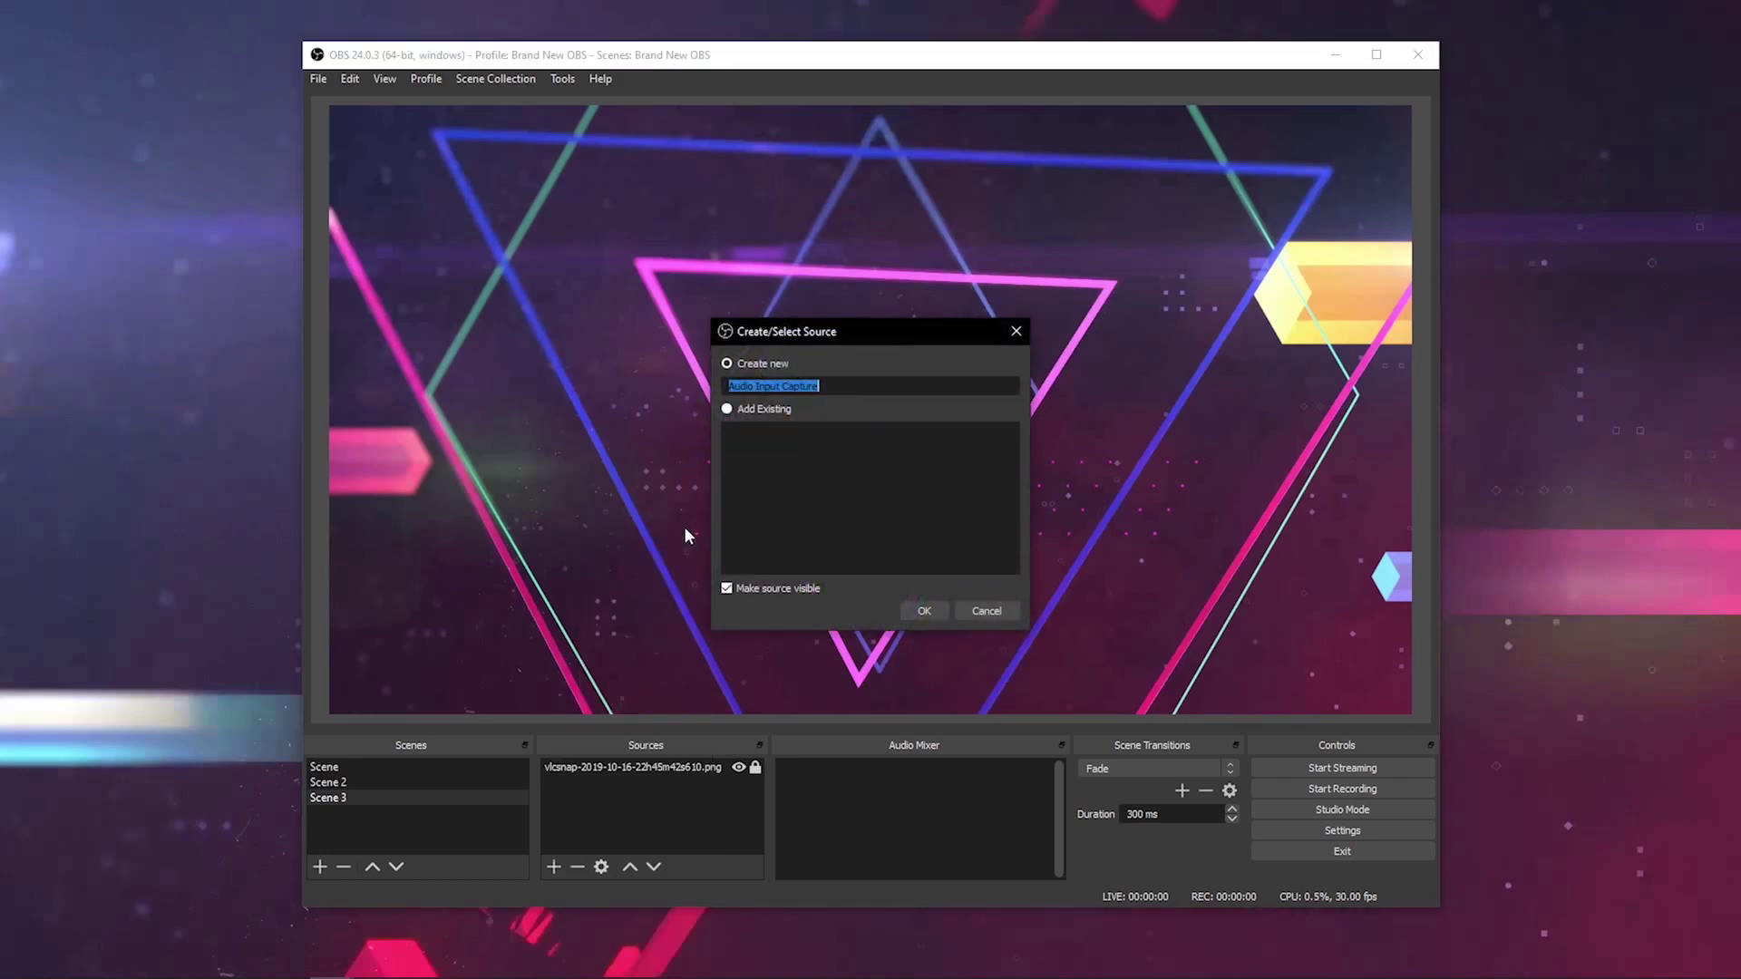
left_click(937, 612)
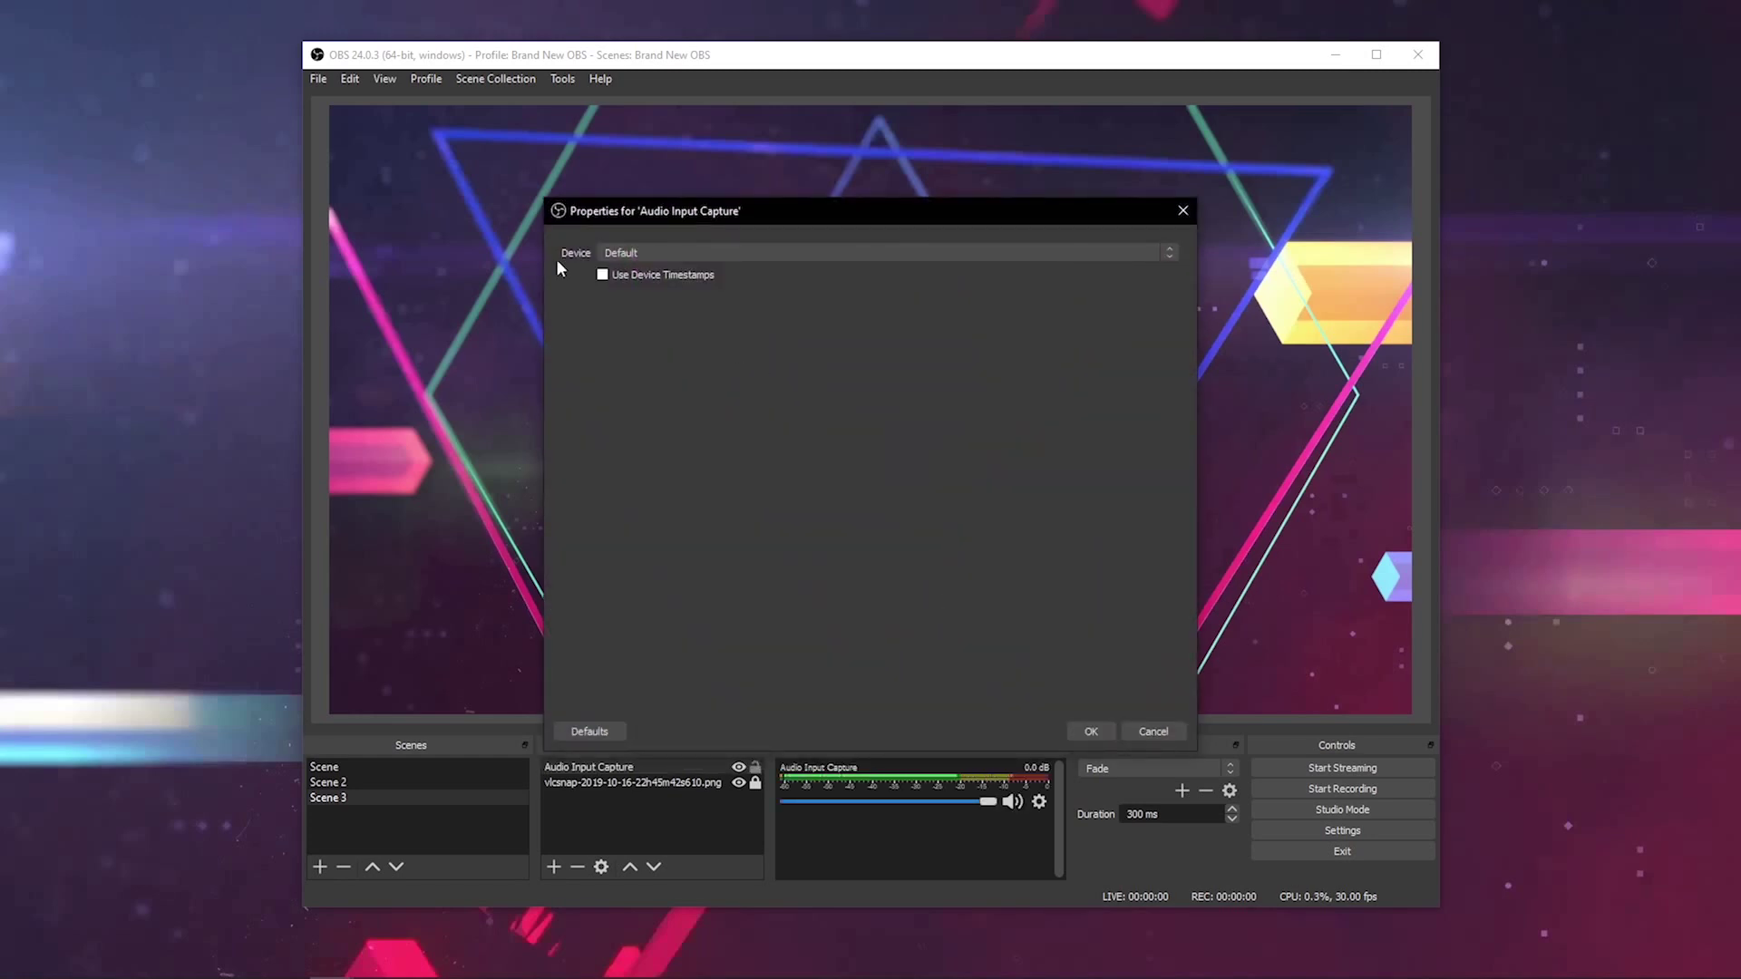
left_click(692, 255)
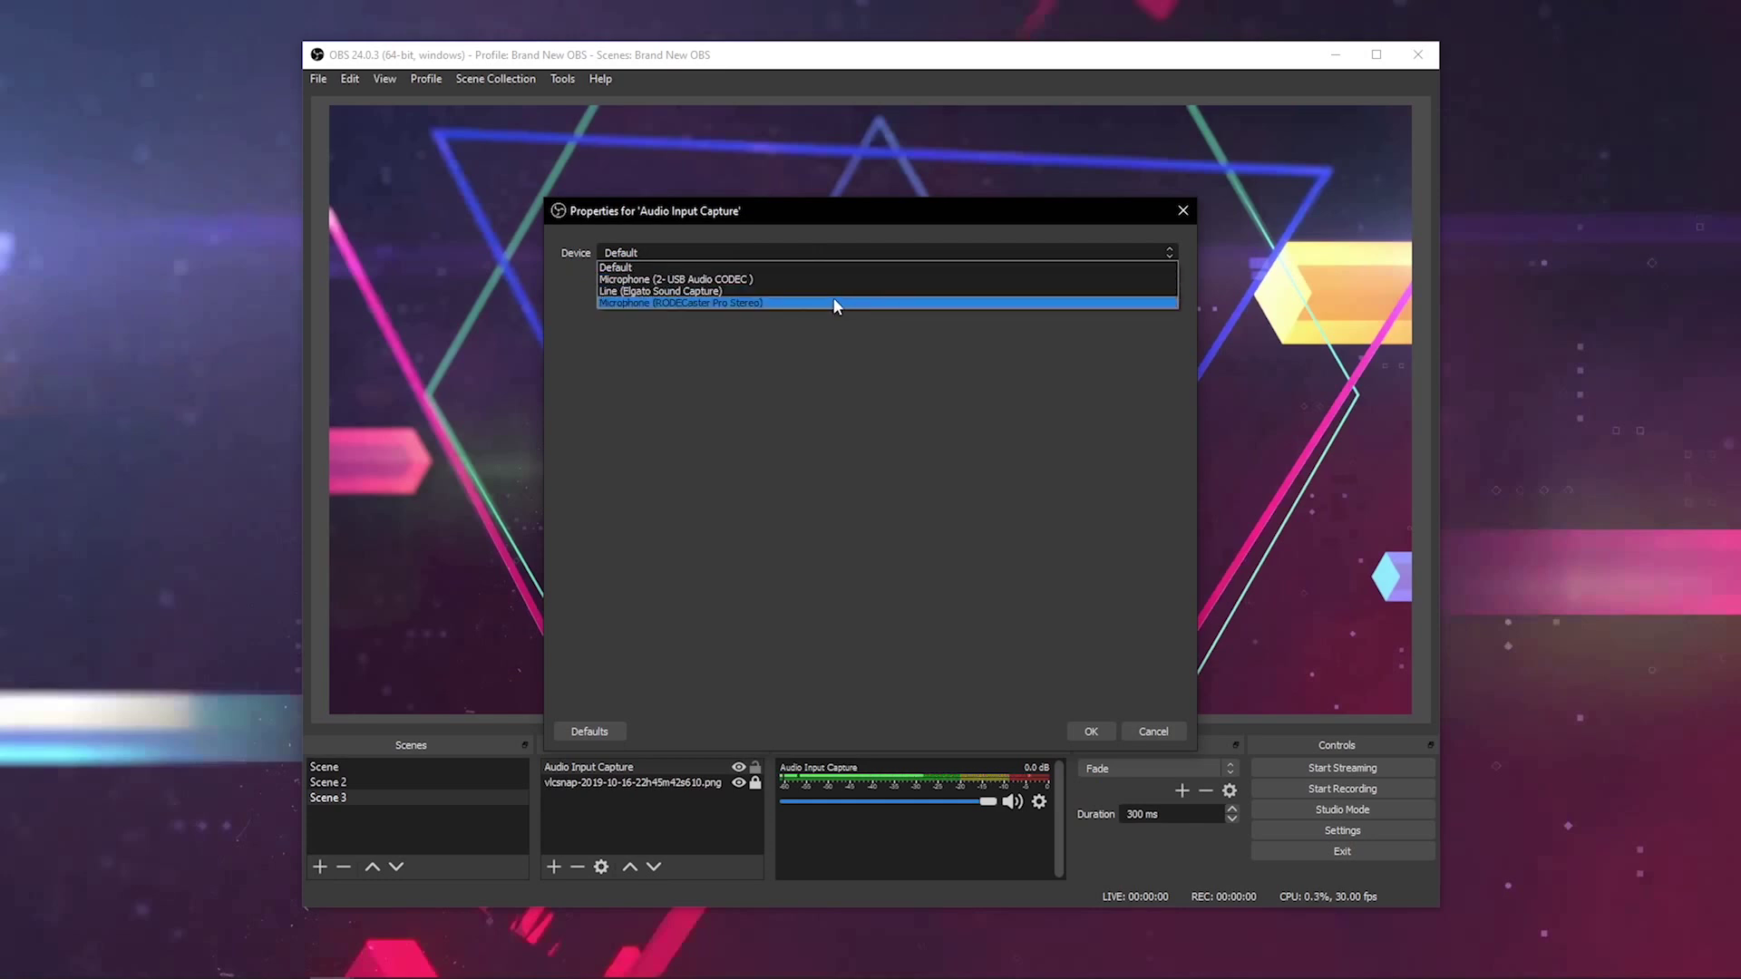
left_click(834, 302)
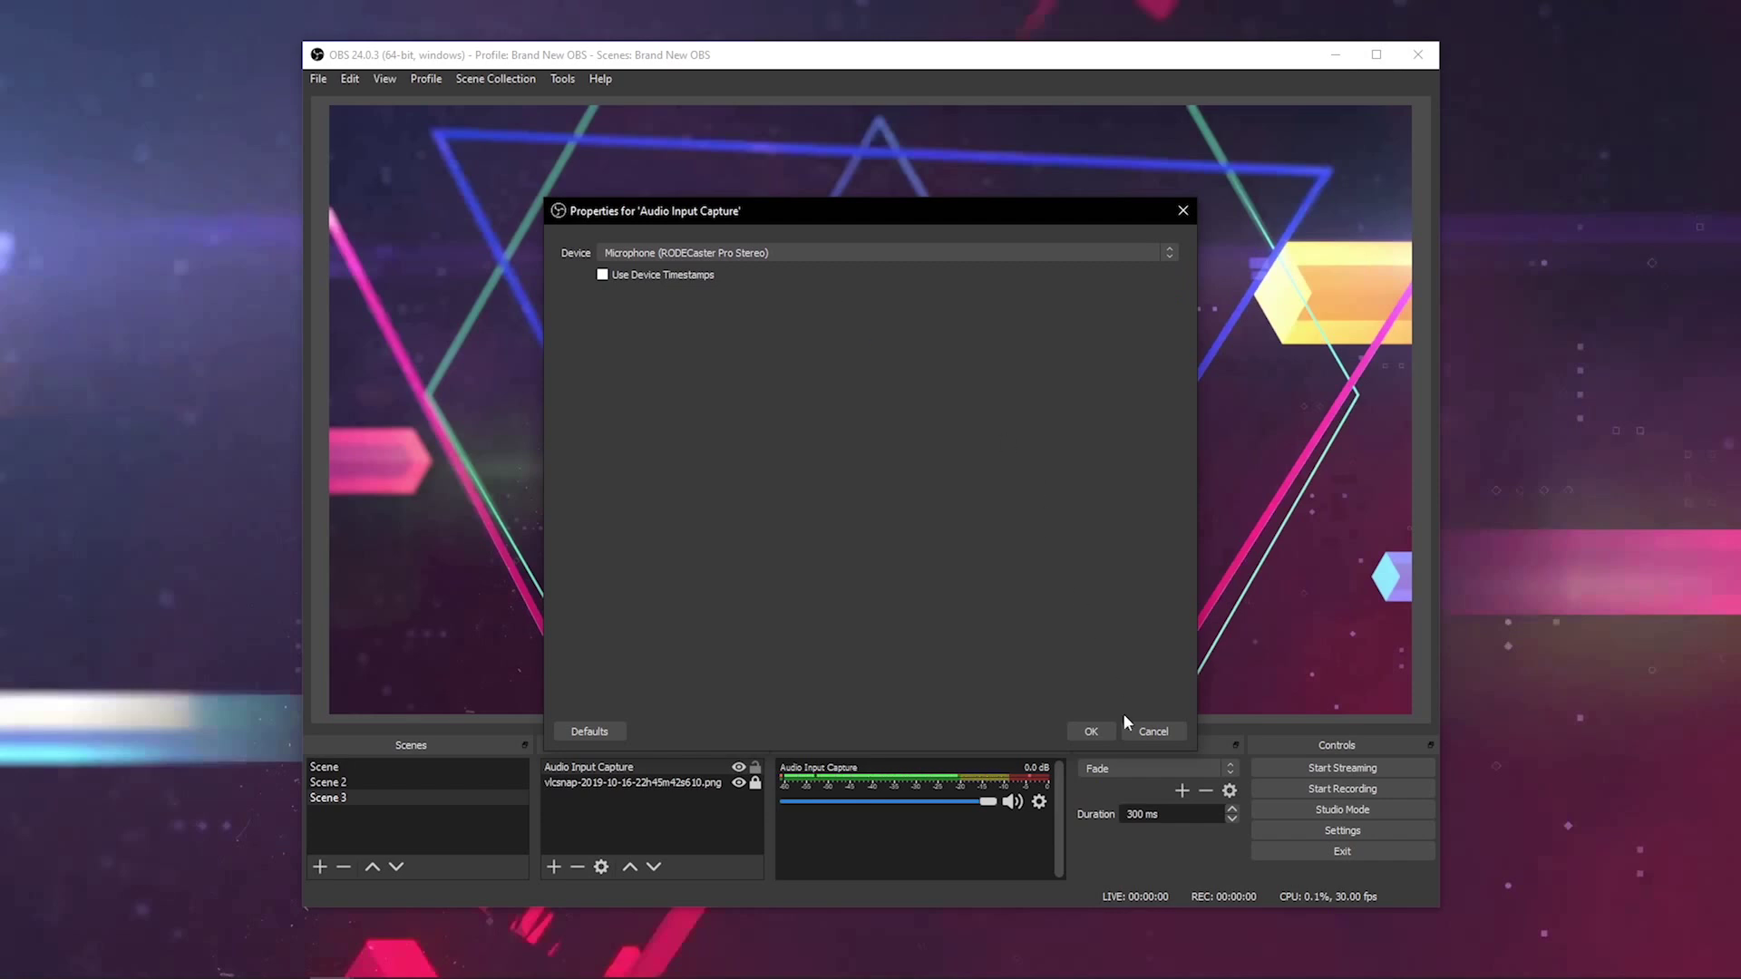
left_click(1094, 730)
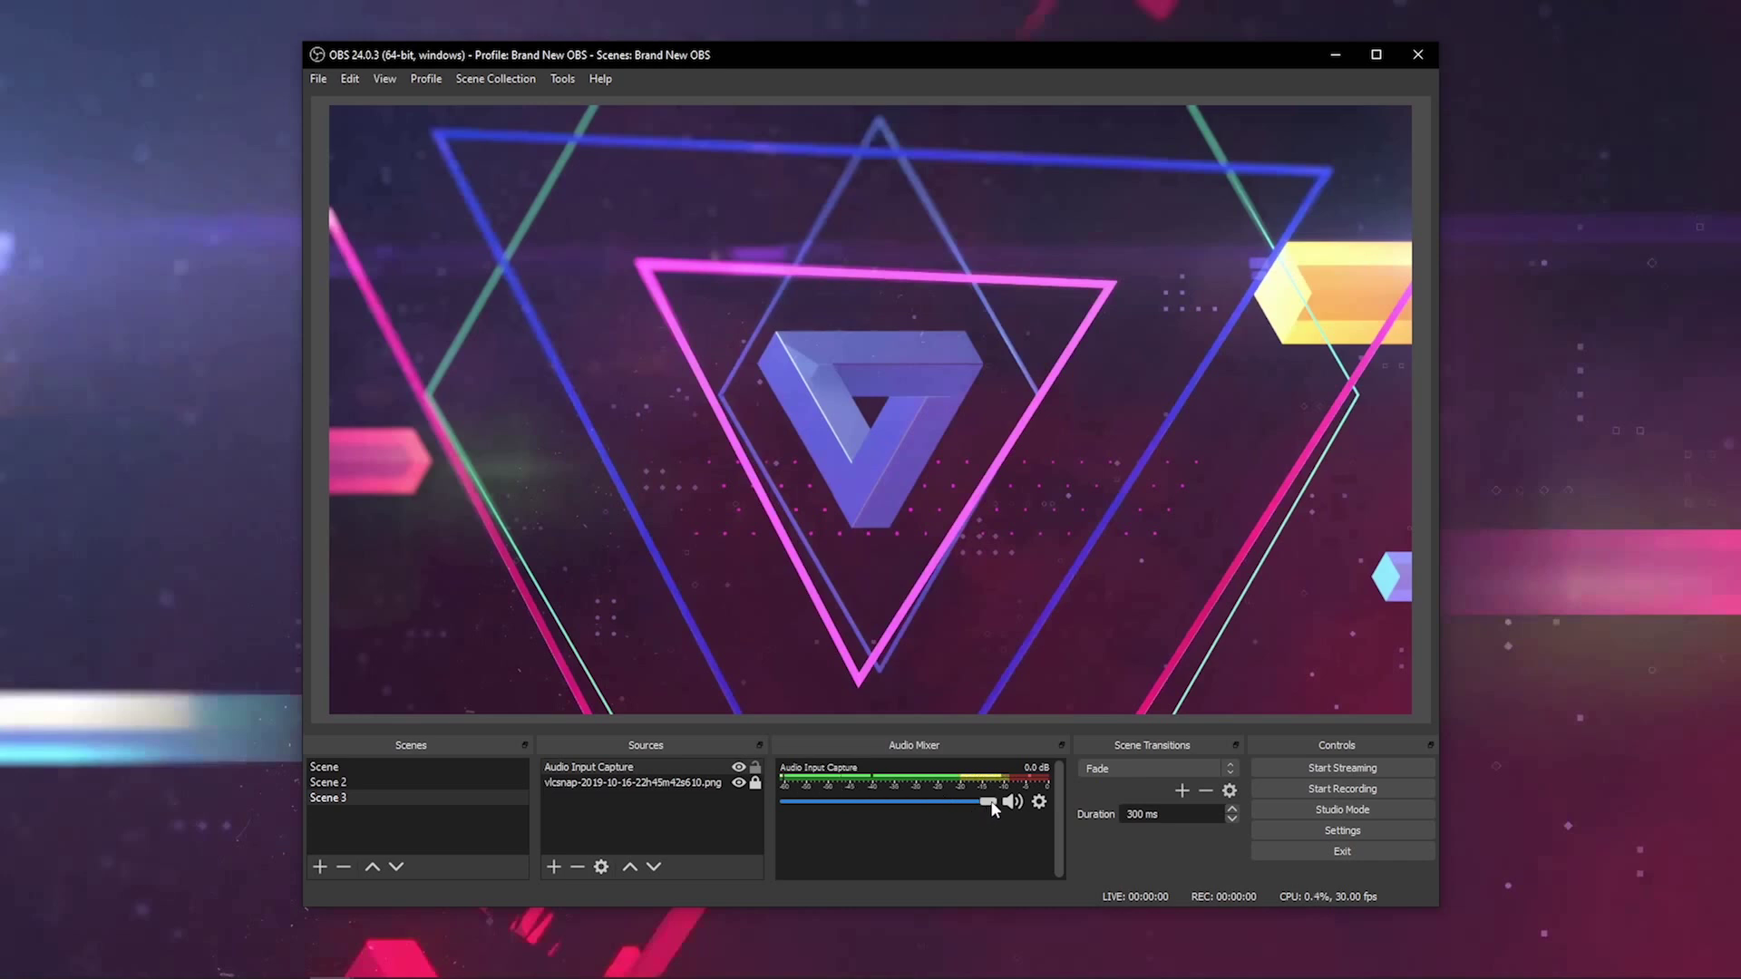
Step: Test the microphone fader, unmute it, and settle its volume at about -5 dB
left_click_drag(988, 802, 896, 801)
left_click_drag(897, 806, 1001, 807)
left_click(1011, 801)
left_click(1039, 803)
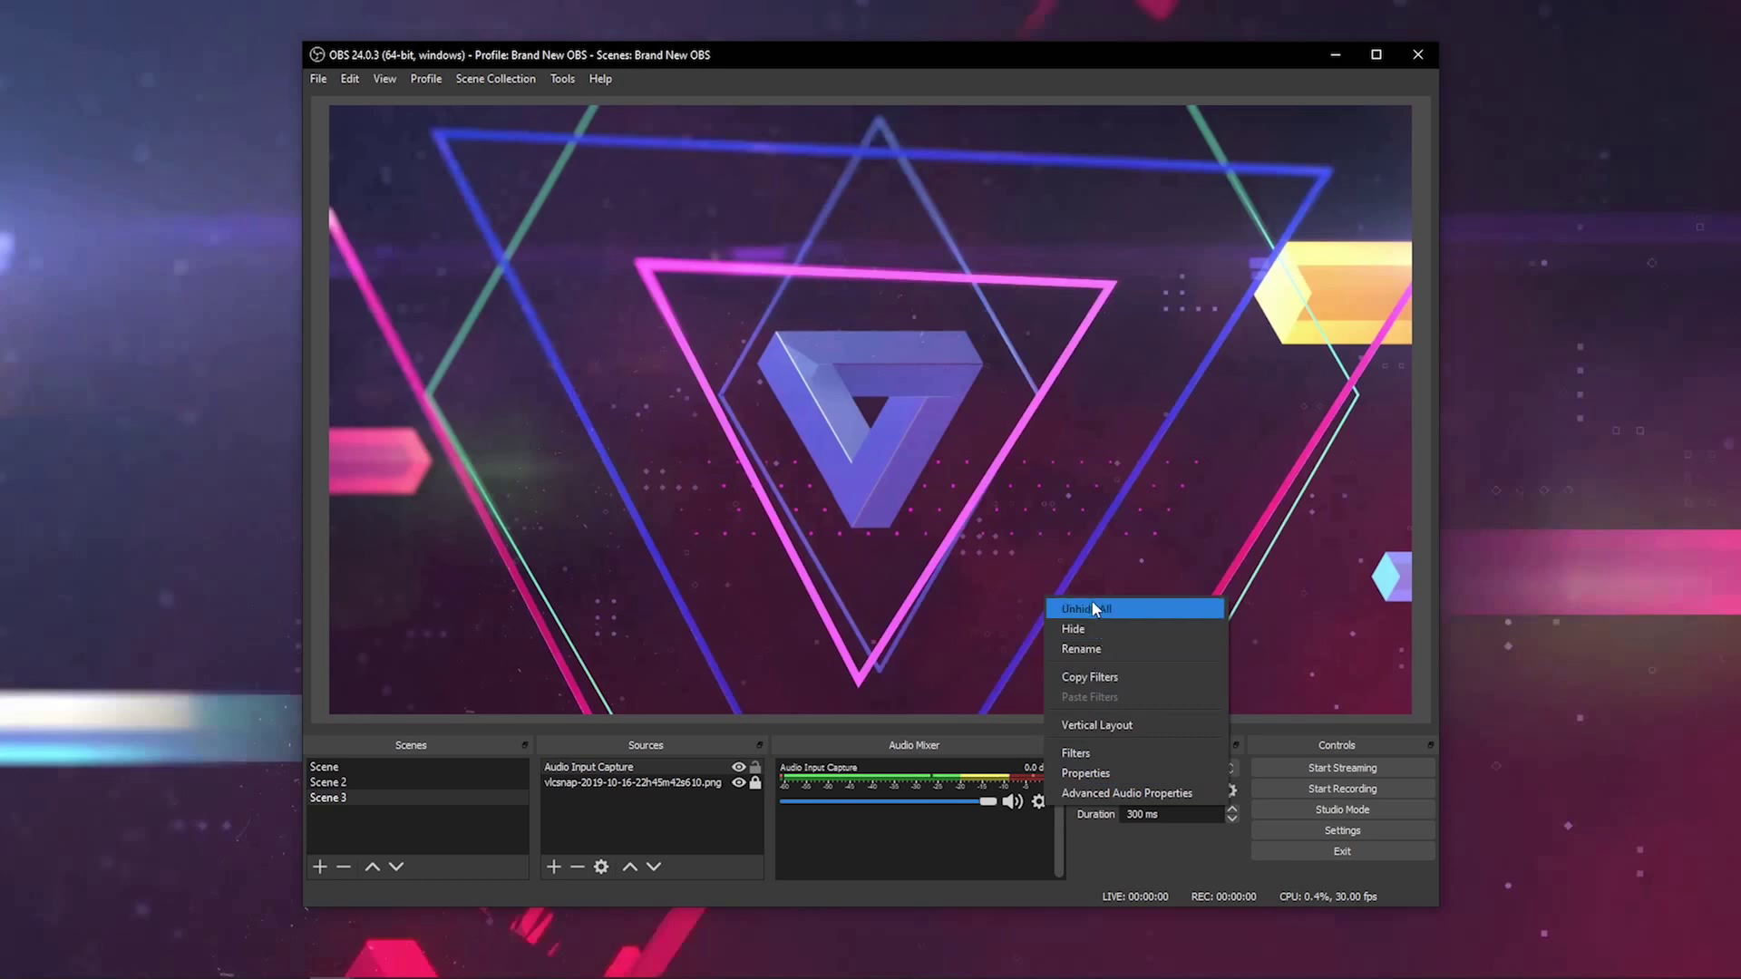
left_click(982, 854)
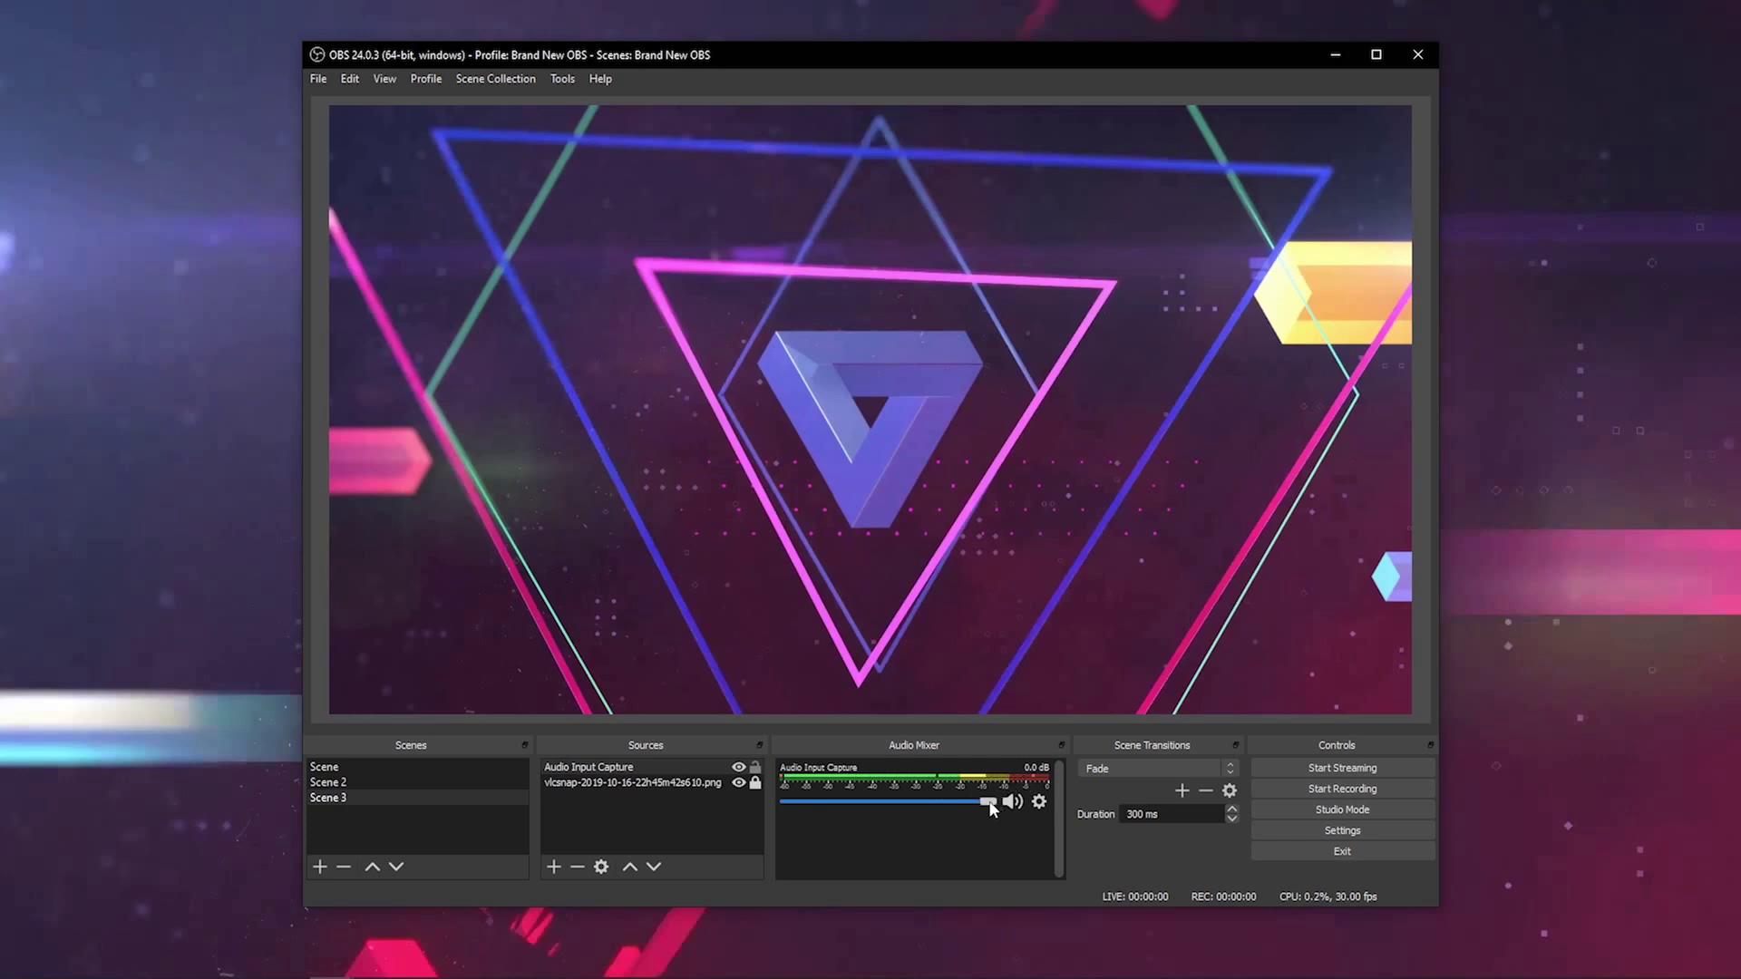
left_click_drag(990, 807, 943, 803)
Step: Draw on-screen annotations for viewers, then clear them
mouse_move(1068, 699)
left_mouse_down()
mouse_move(1071, 861)
mouse_move(1113, 904)
mouse_move(1260, 903)
mouse_move(1256, 762)
mouse_move(1177, 715)
mouse_move(1049, 705)
left_mouse_up()
mouse_move(1577, 550)
left_mouse_down()
mouse_move(1299, 712)
mouse_move(1295, 674)
mouse_move(1298, 721)
mouse_move(1355, 725)
left_mouse_up()
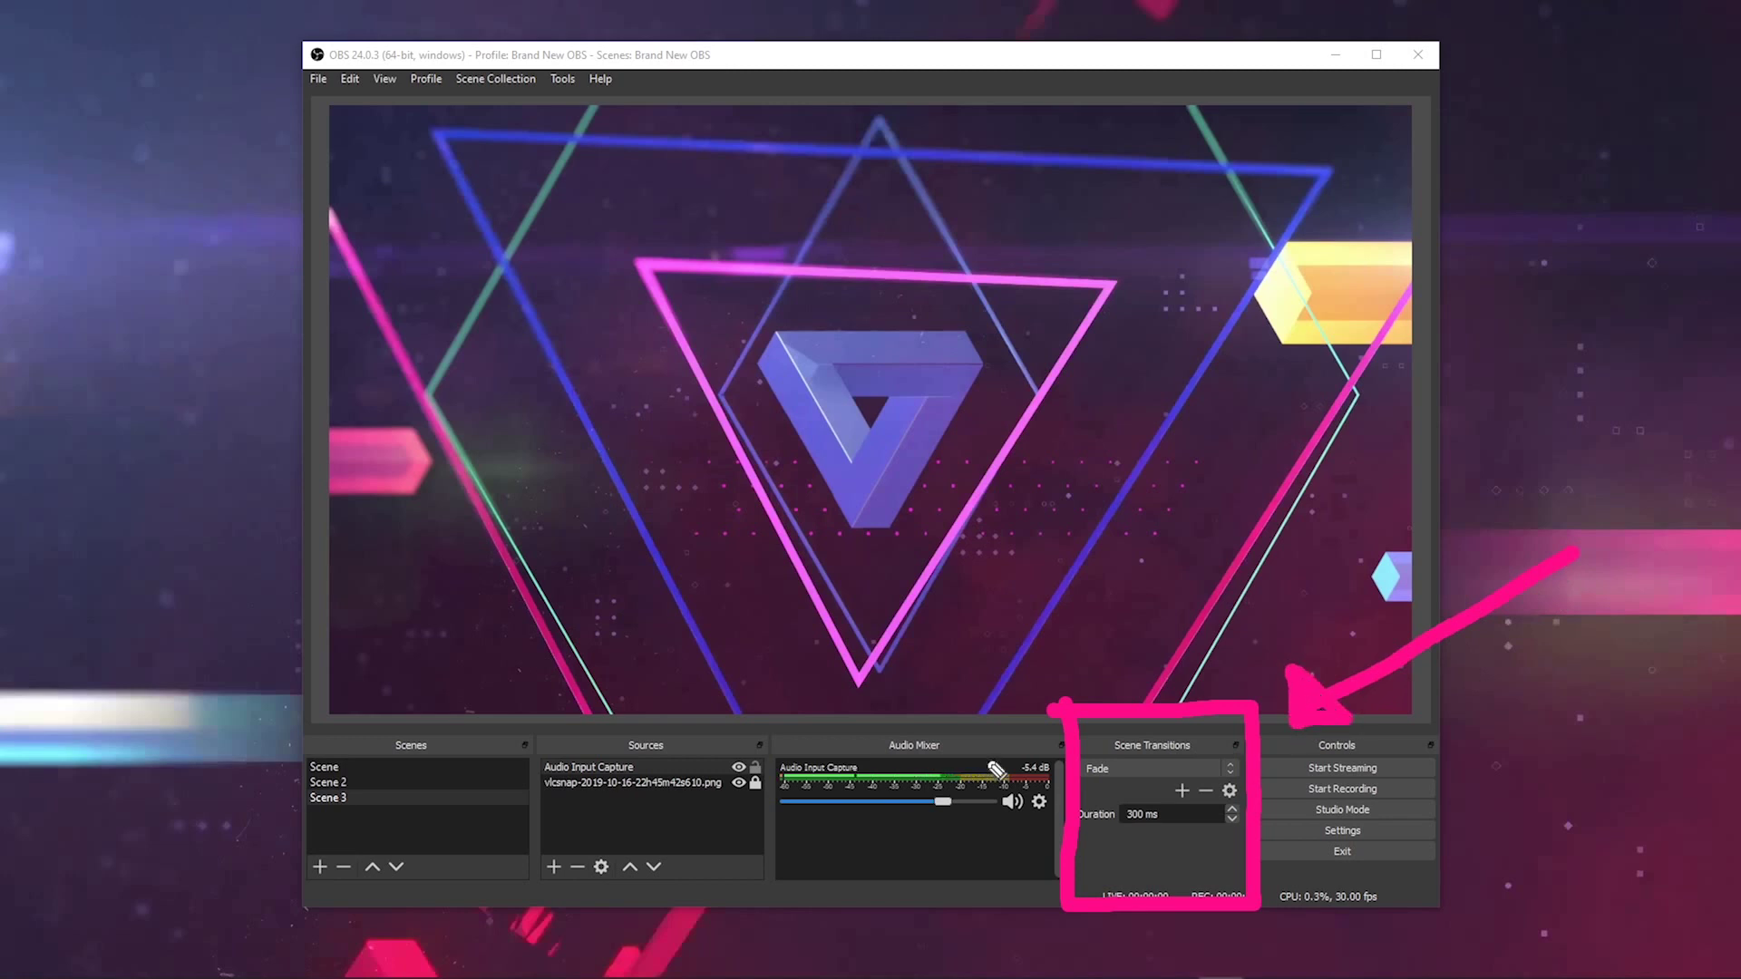
left_click_drag(744, 786, 1043, 787)
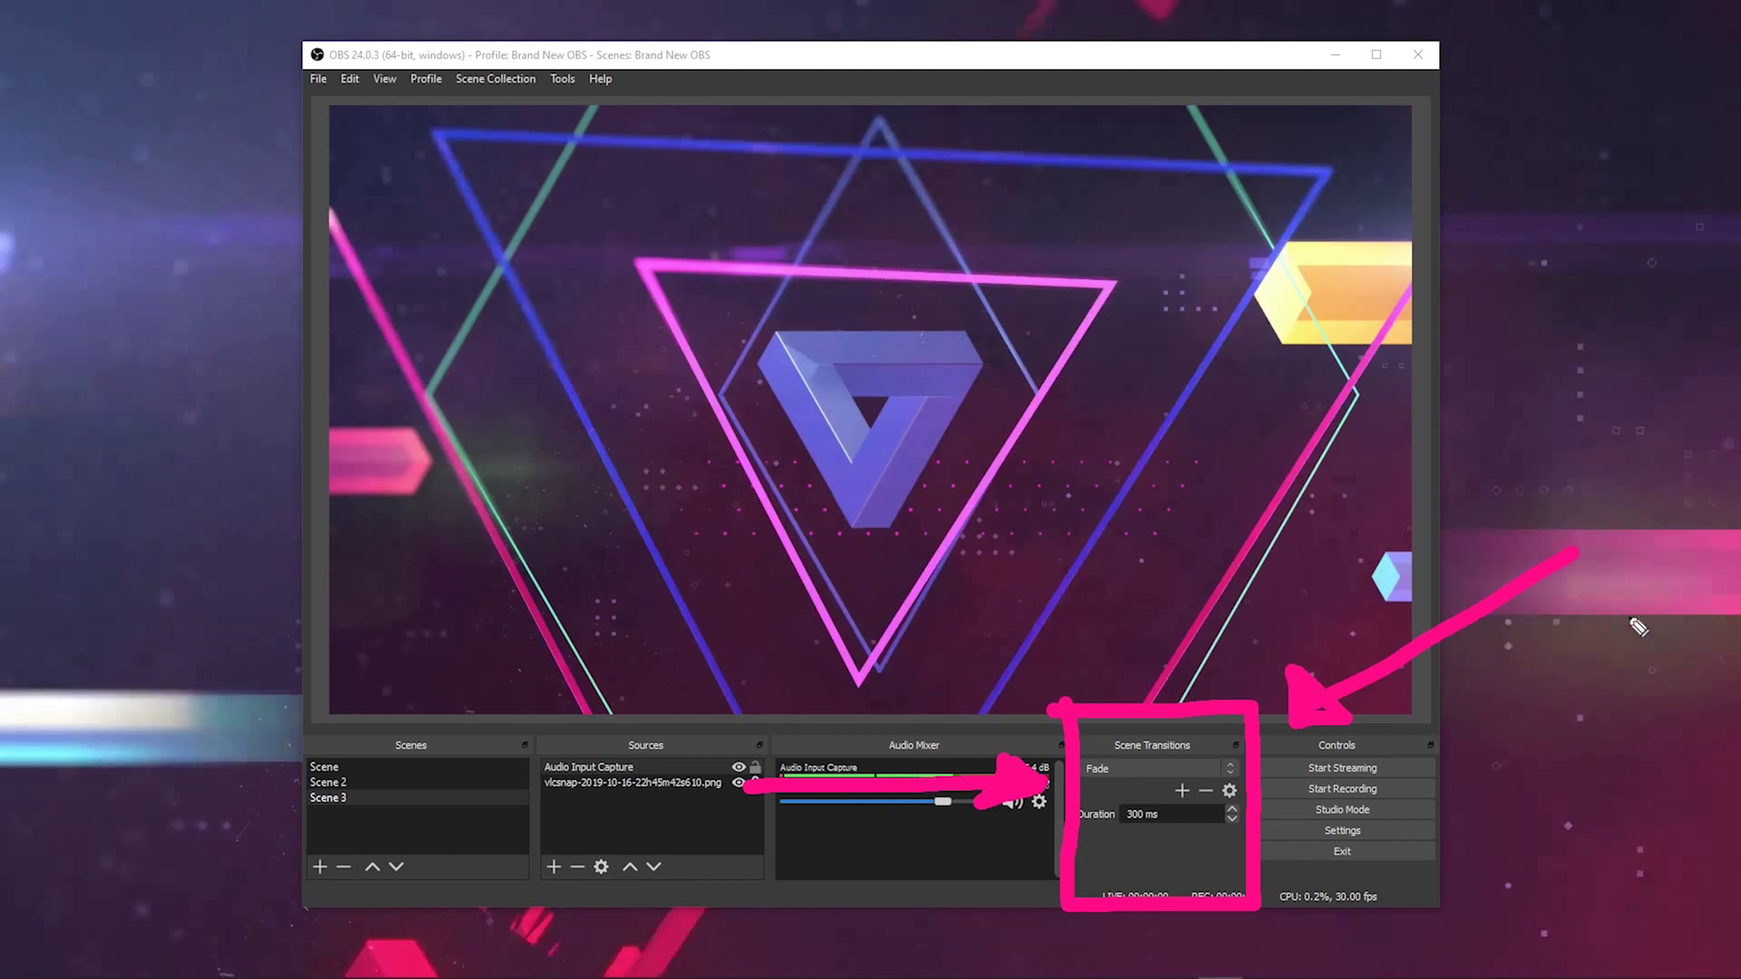
key("Escape")
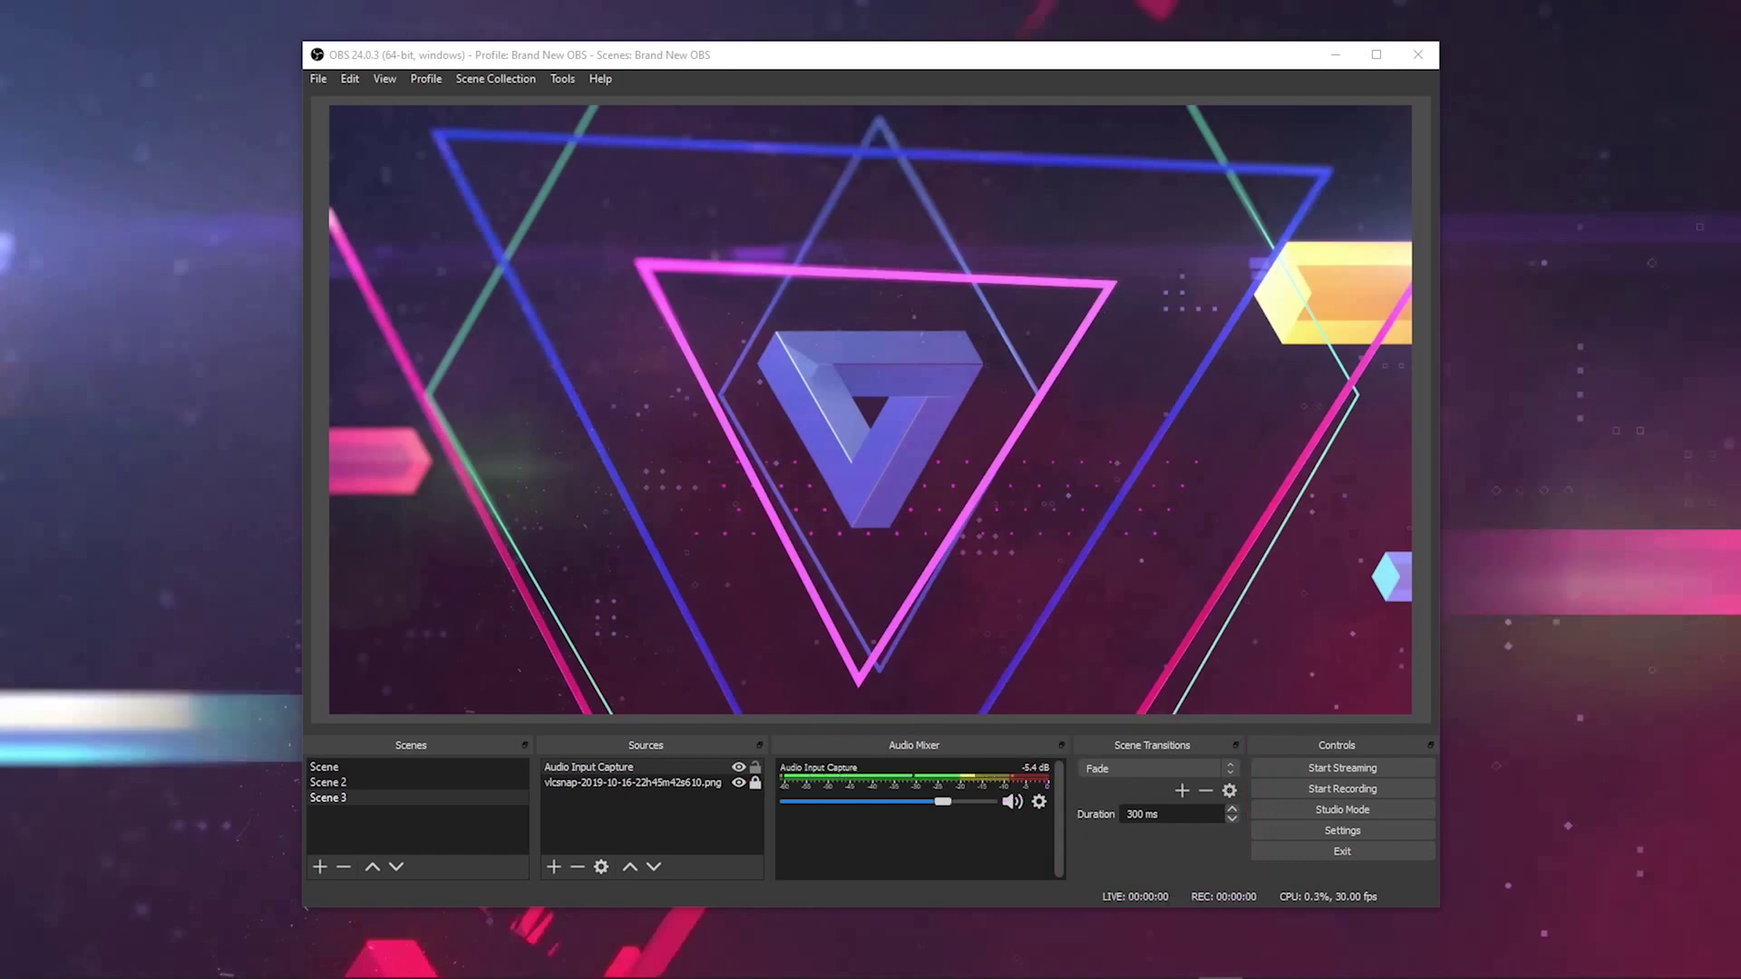
Step: Set the scene transition to Cut and switch through Scene, Scene 2 and Scene 3
left_click(1231, 768)
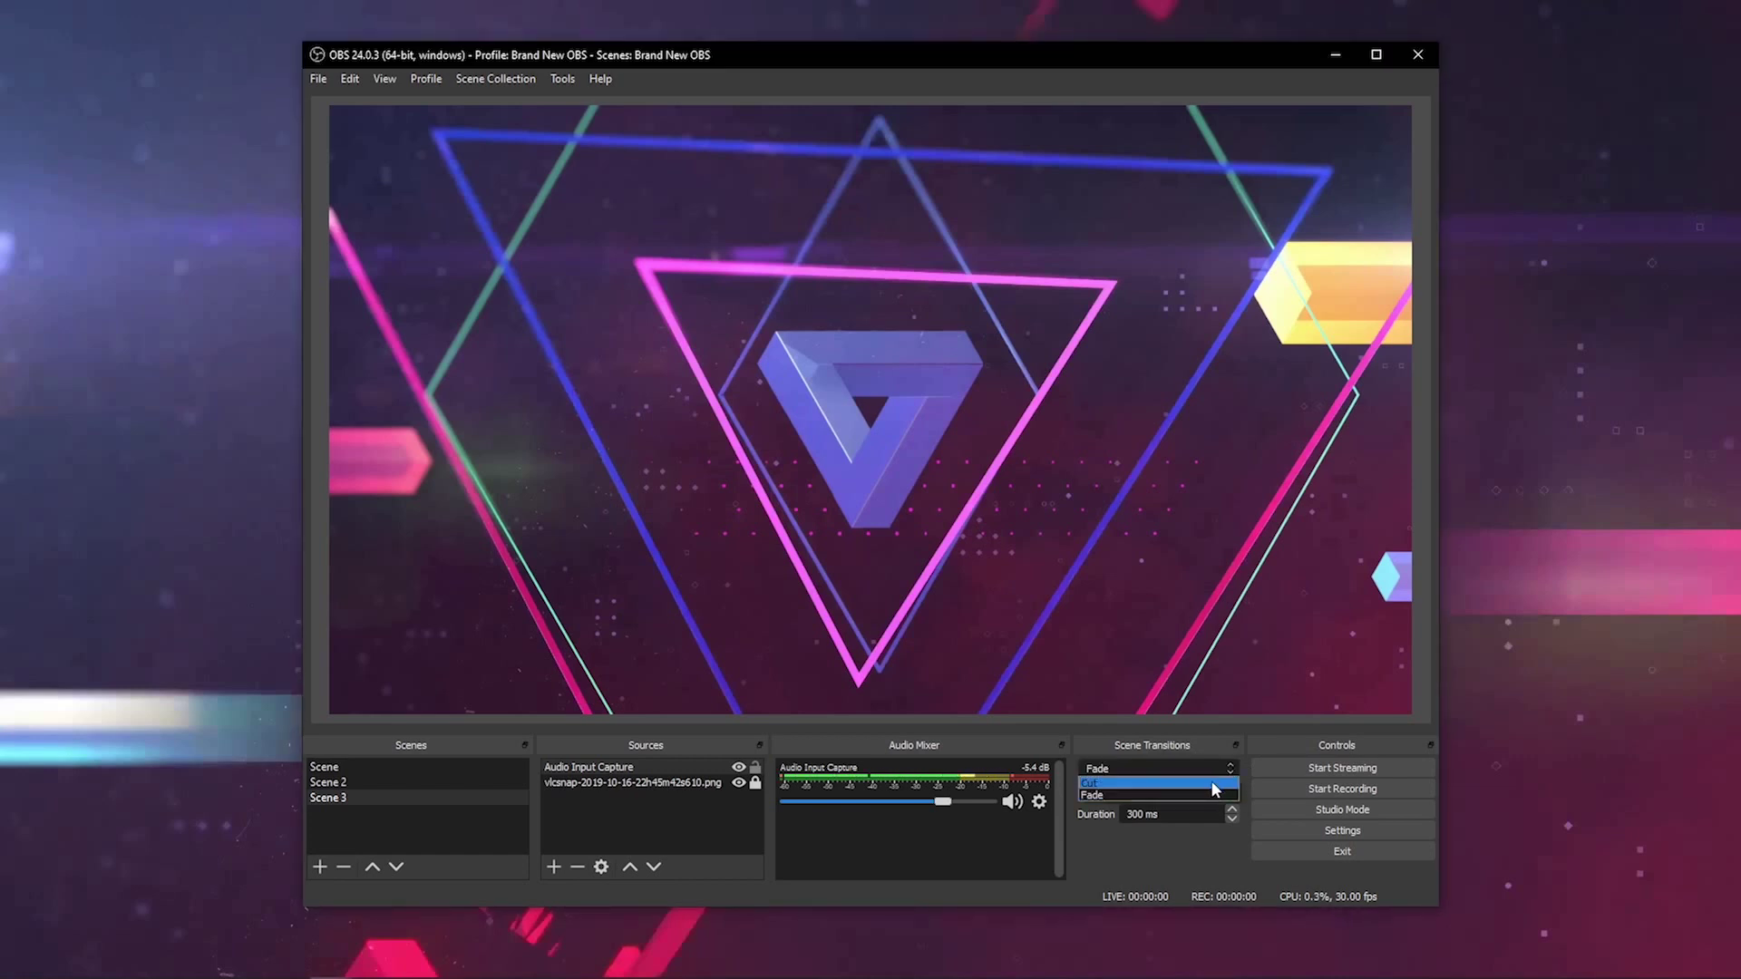
left_click(1211, 784)
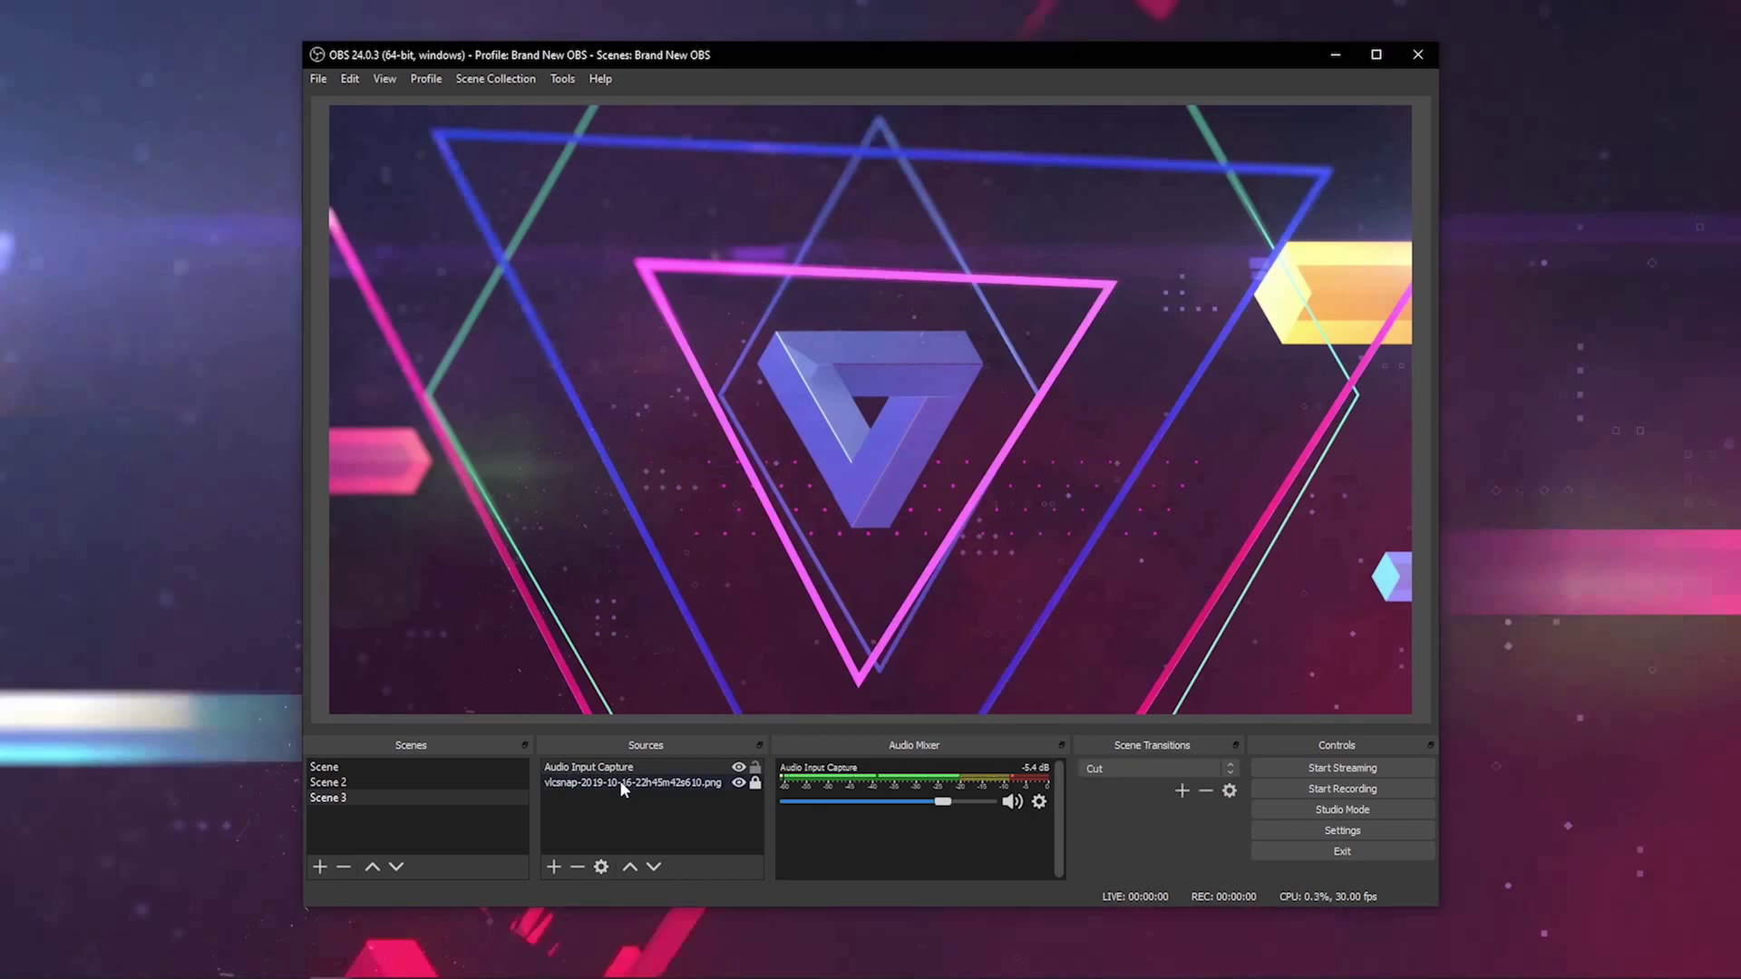
left_click(435, 767)
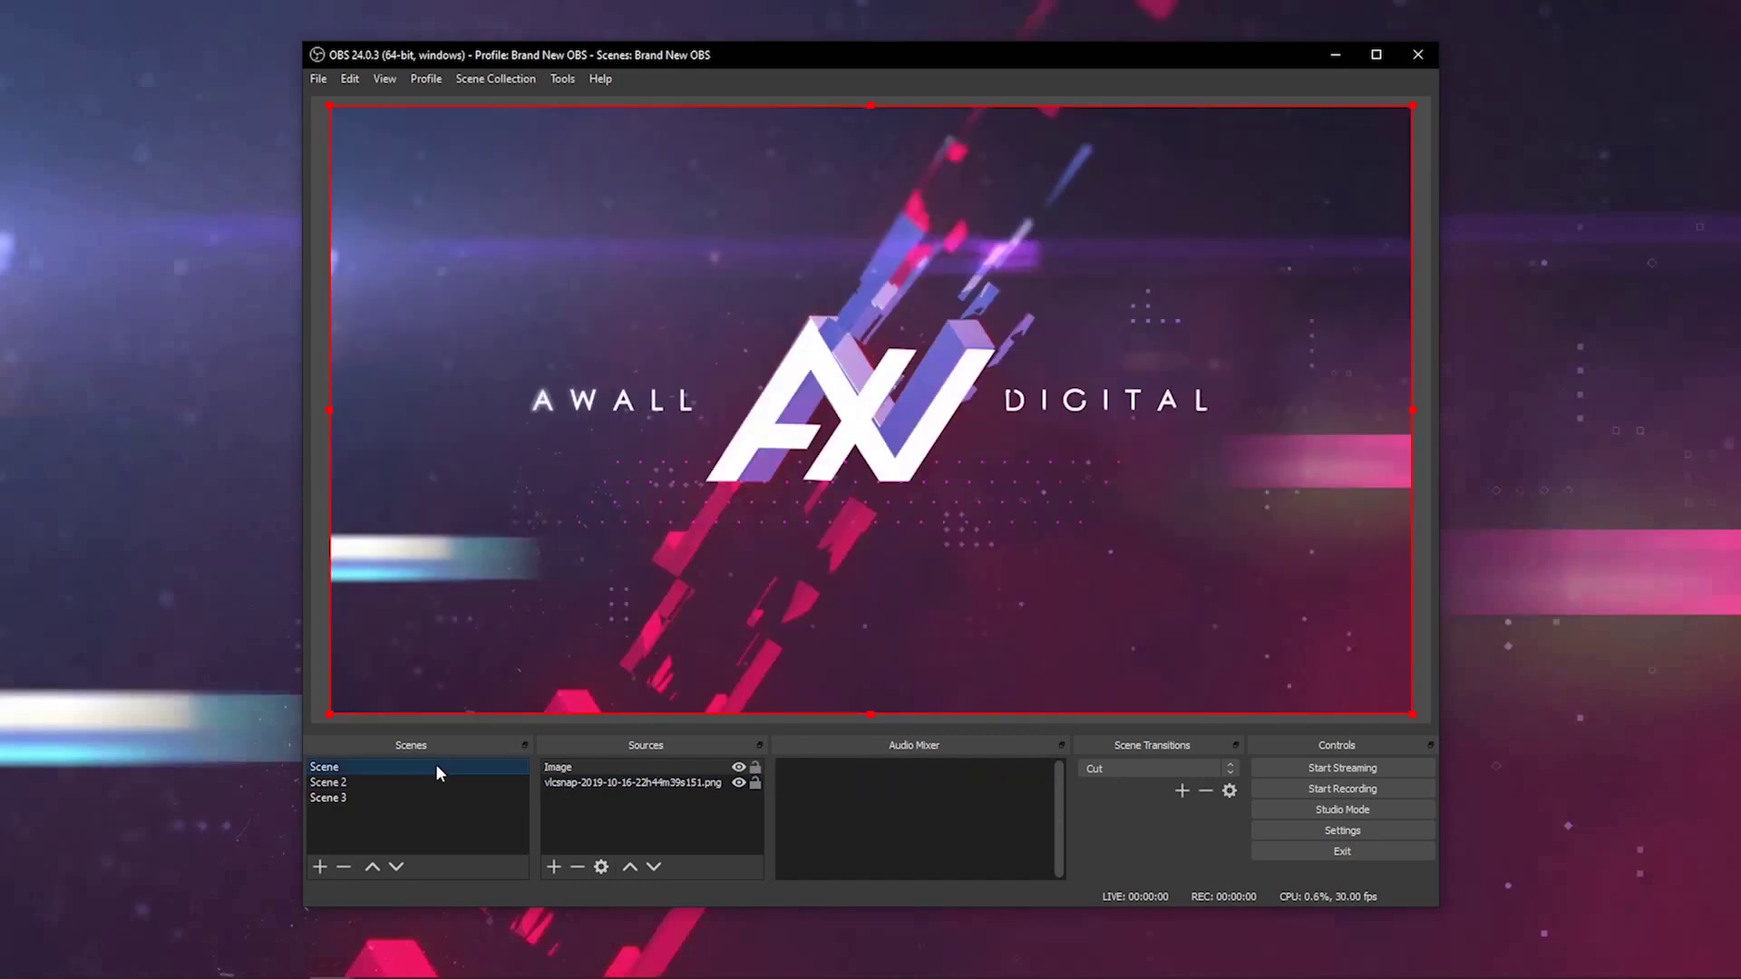
left_click(436, 781)
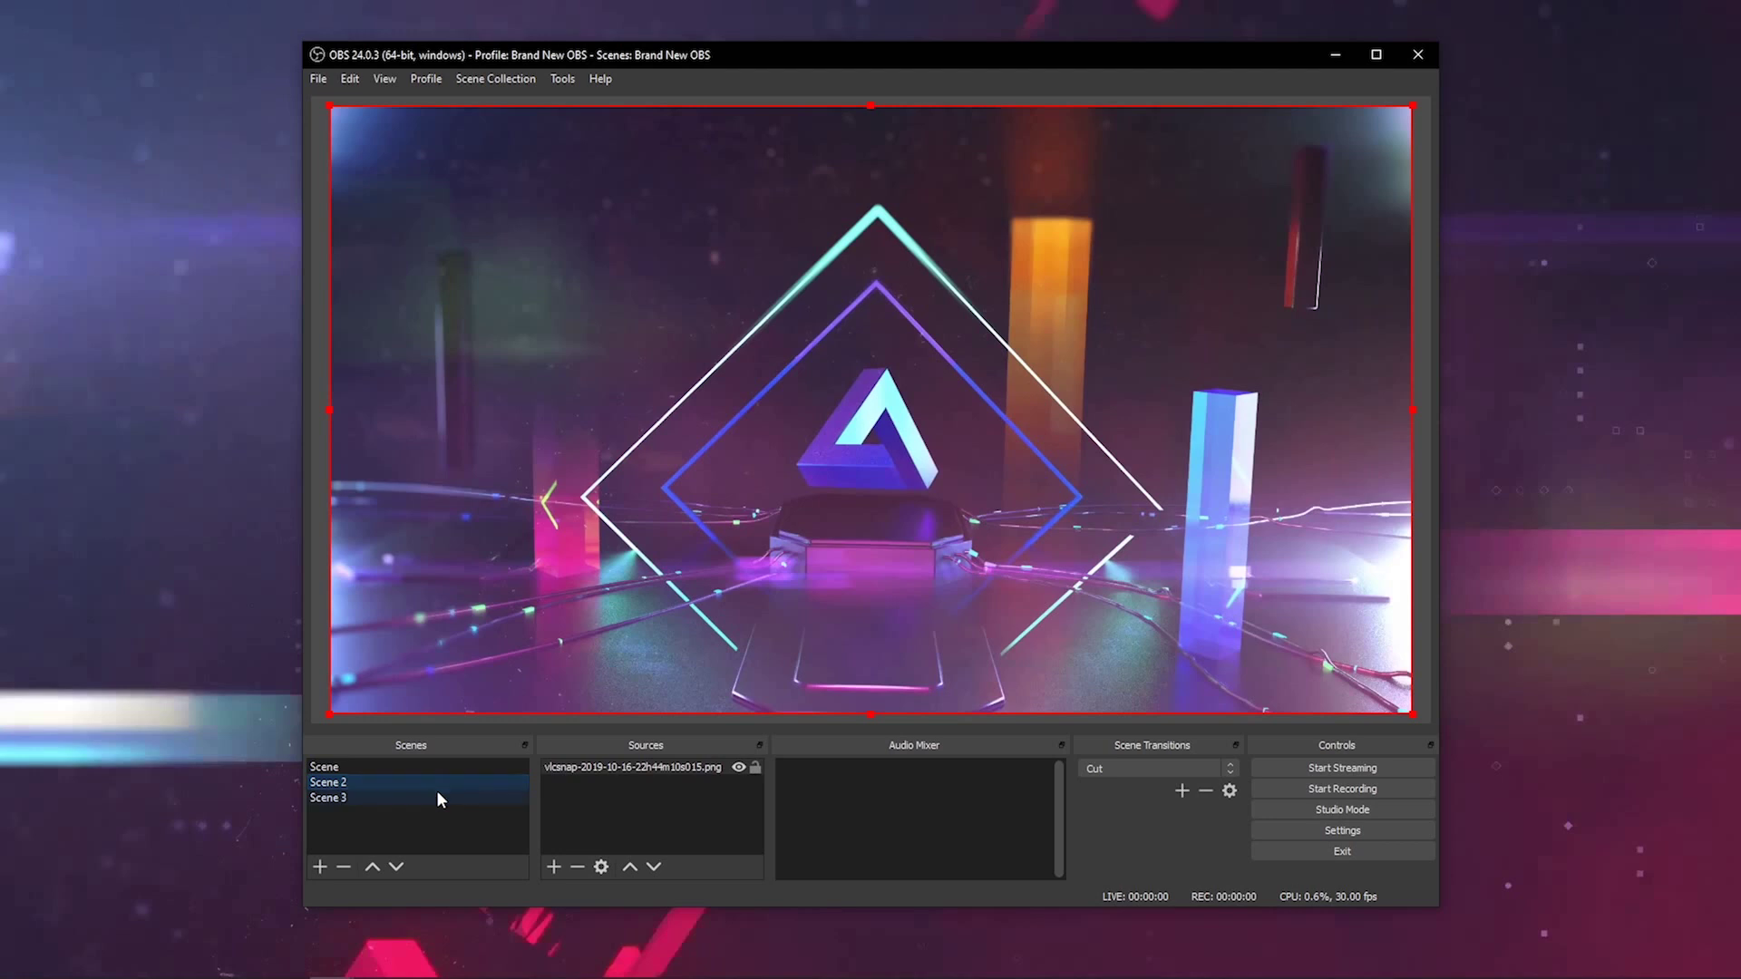
left_click(438, 794)
Step: Restore the Fade transition, return to Scene, and browse the available transition types
left_click(1231, 768)
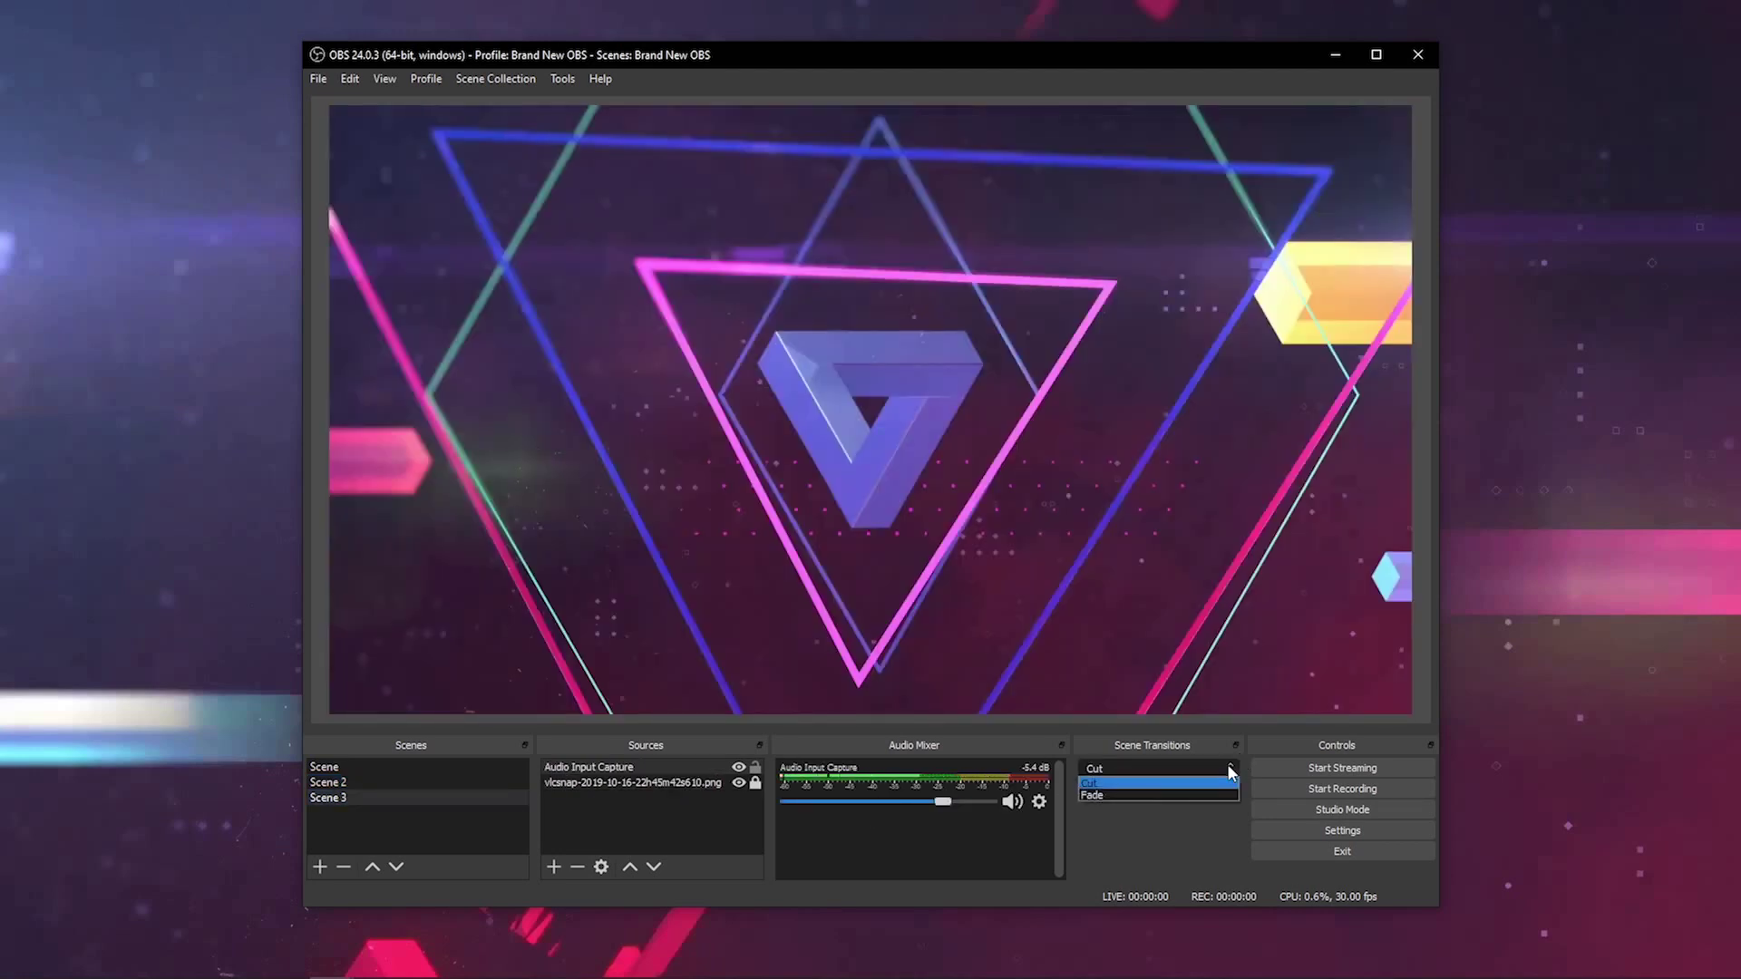
left_click(1193, 795)
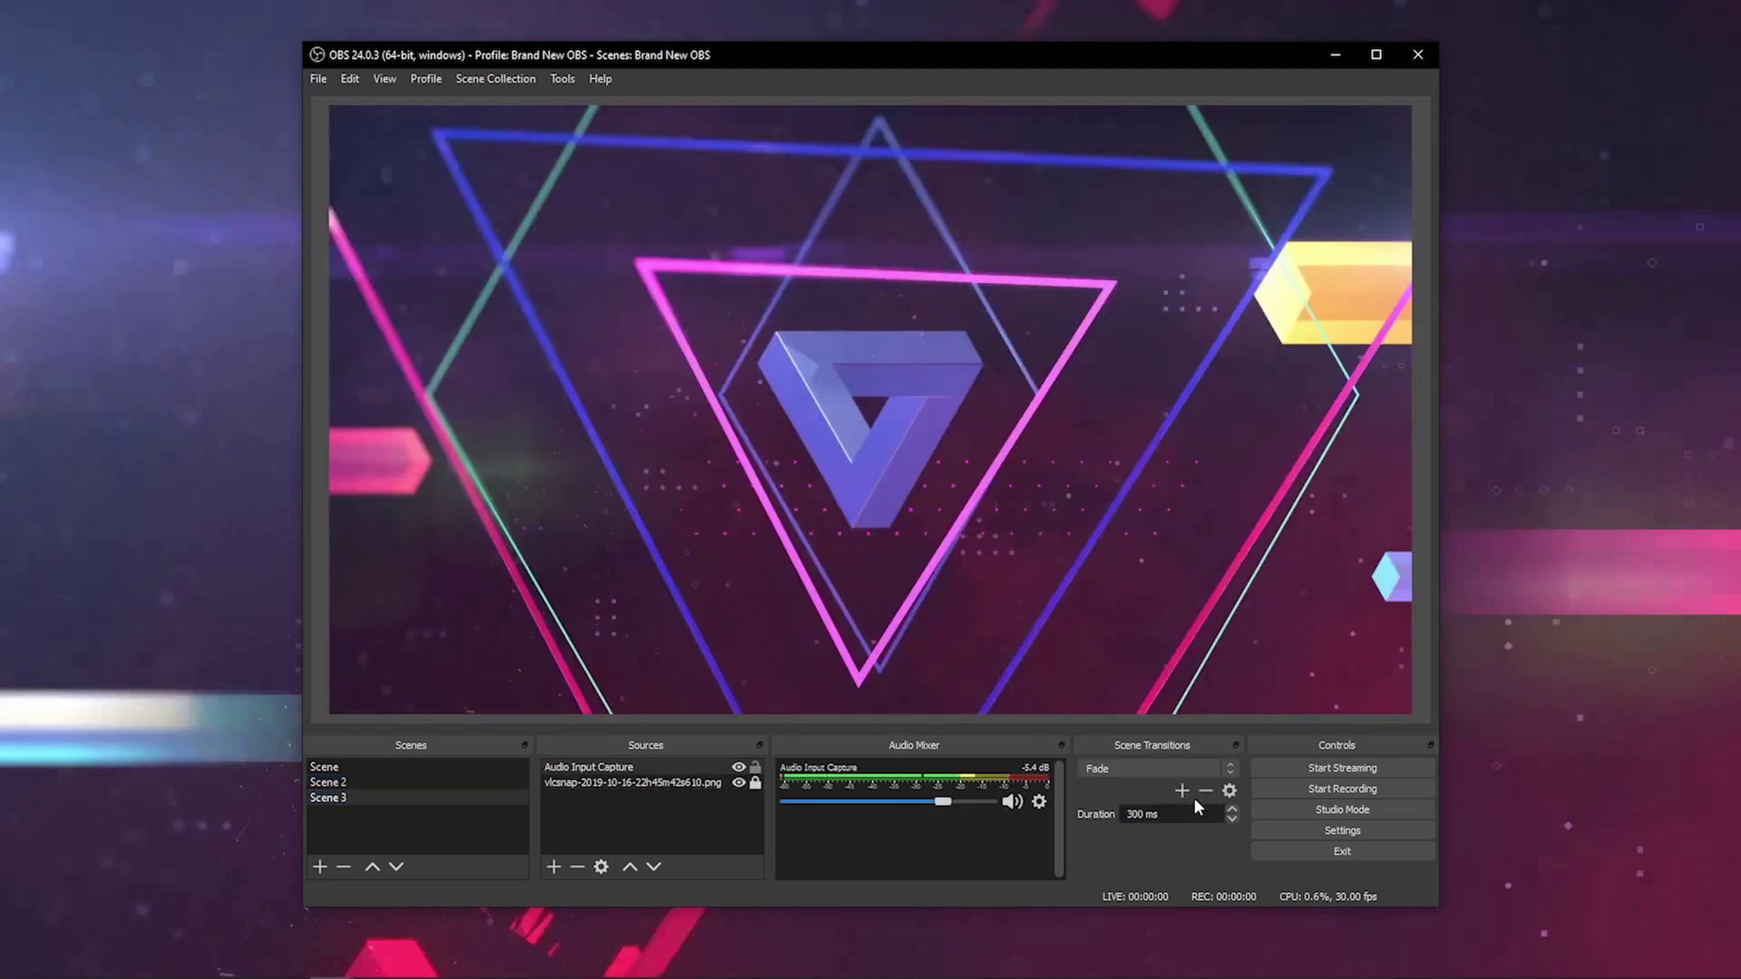
left_click(416, 784)
left_click(422, 766)
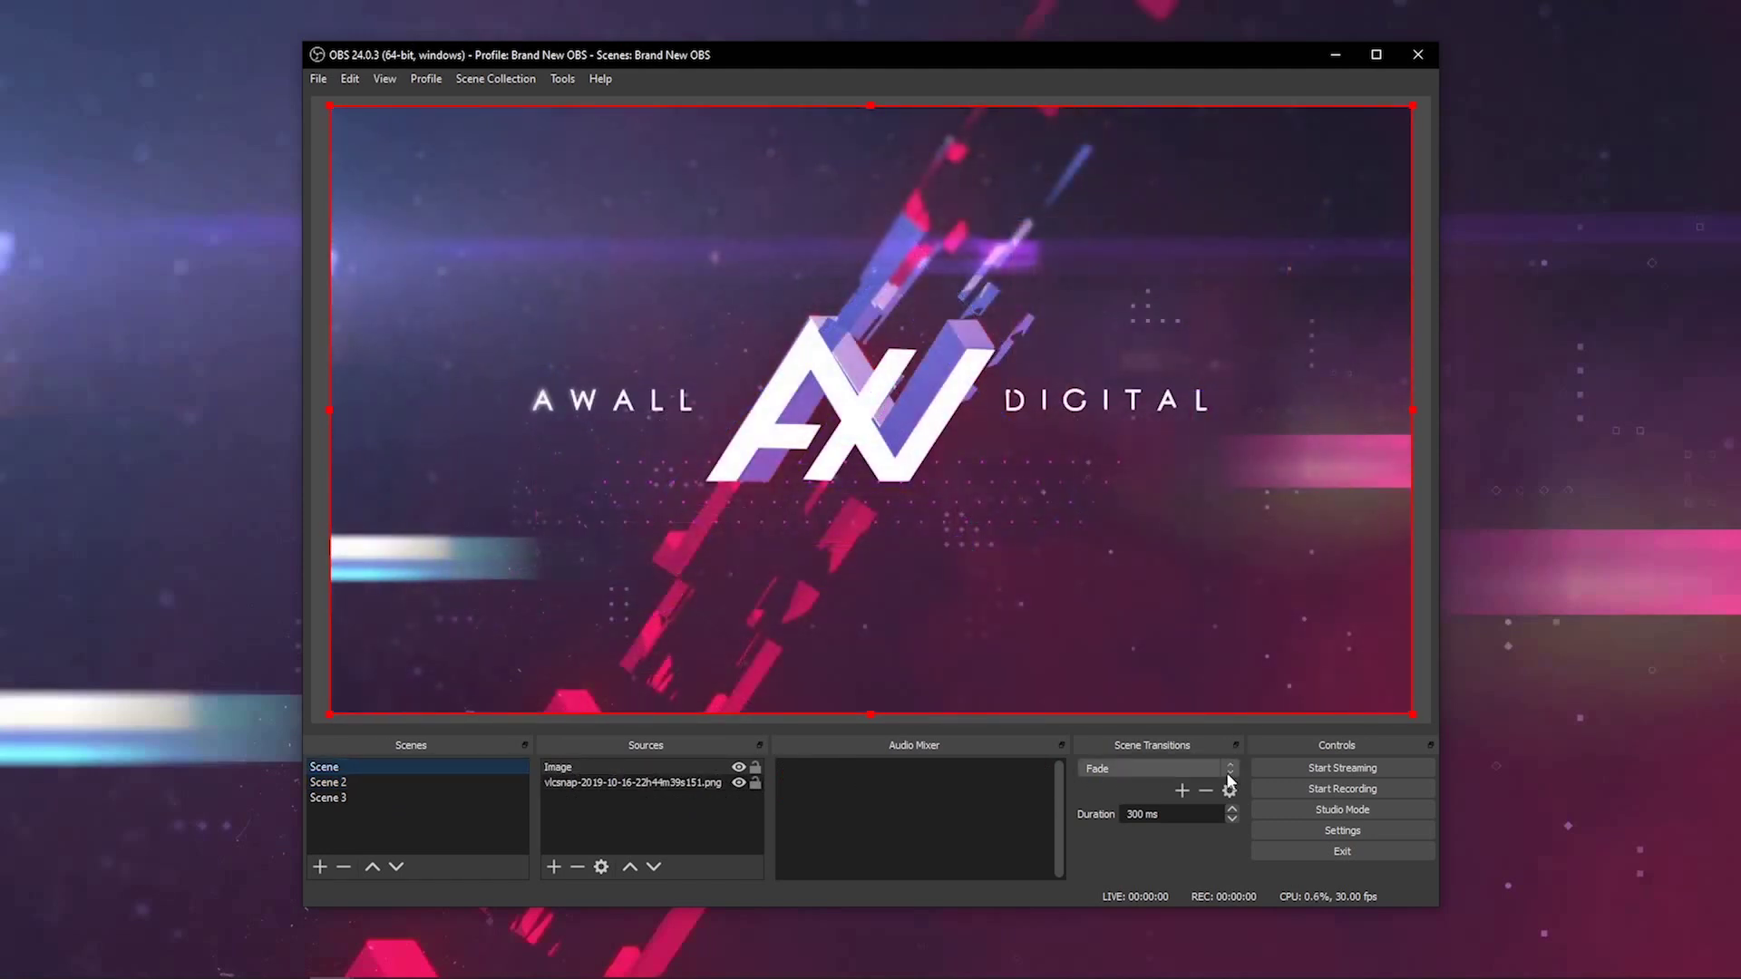
left_click(1183, 791)
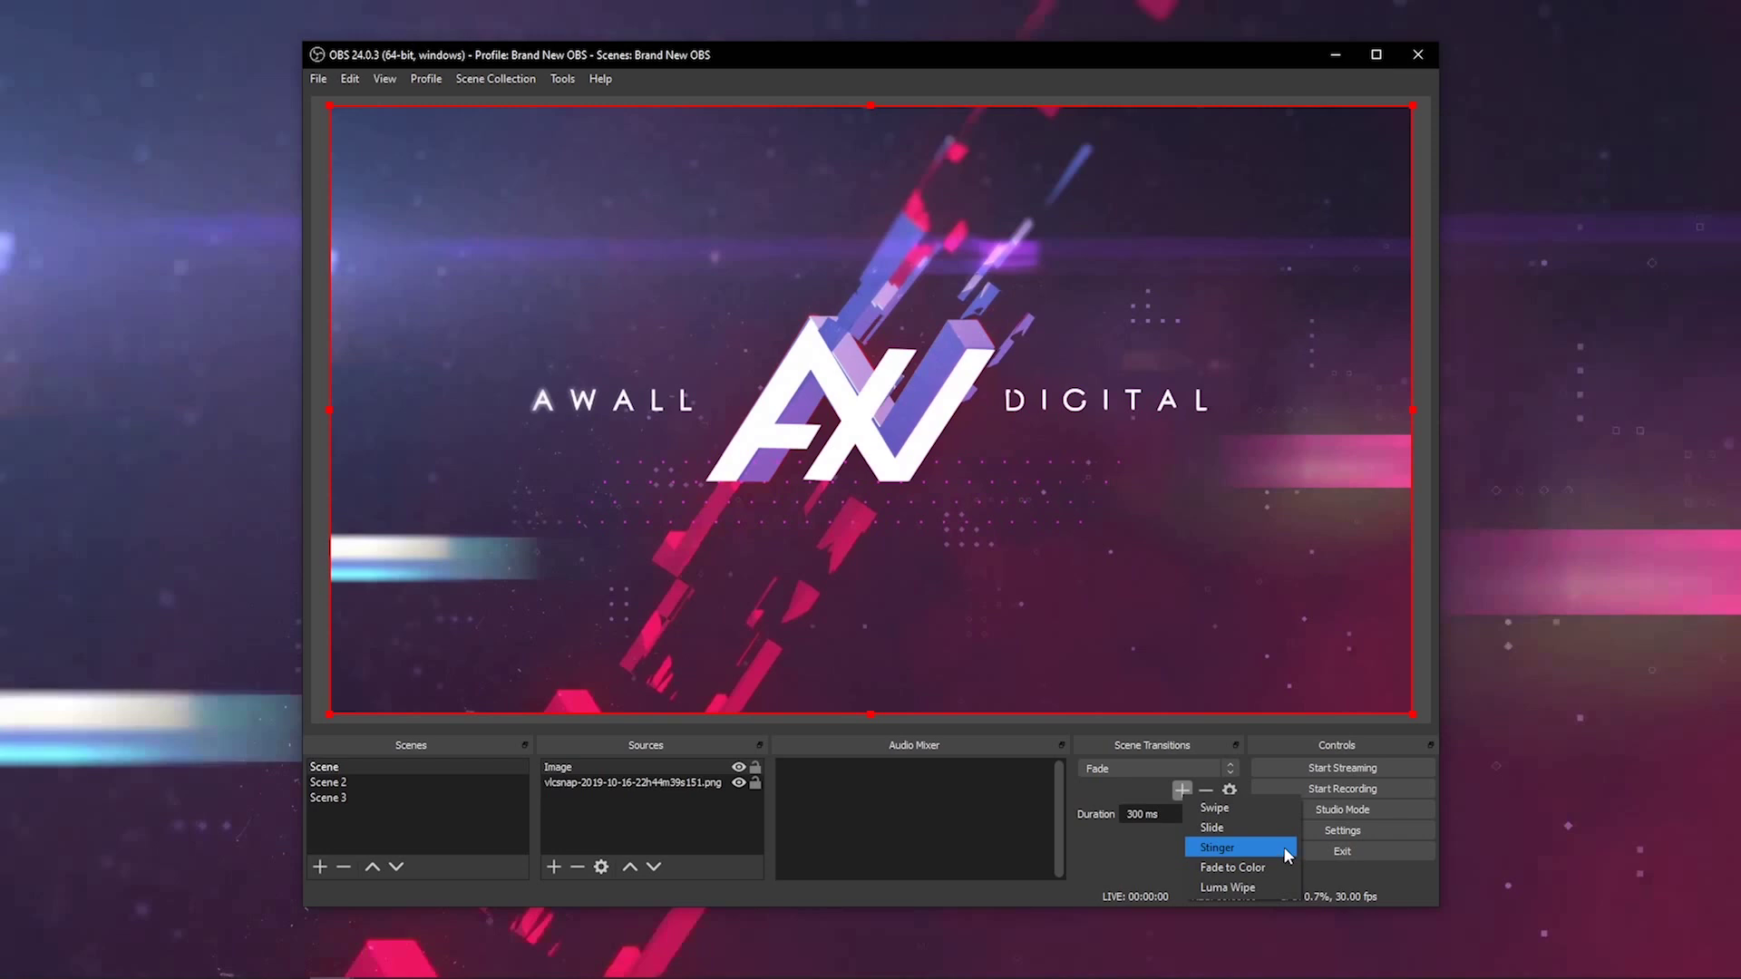
left_click(1174, 857)
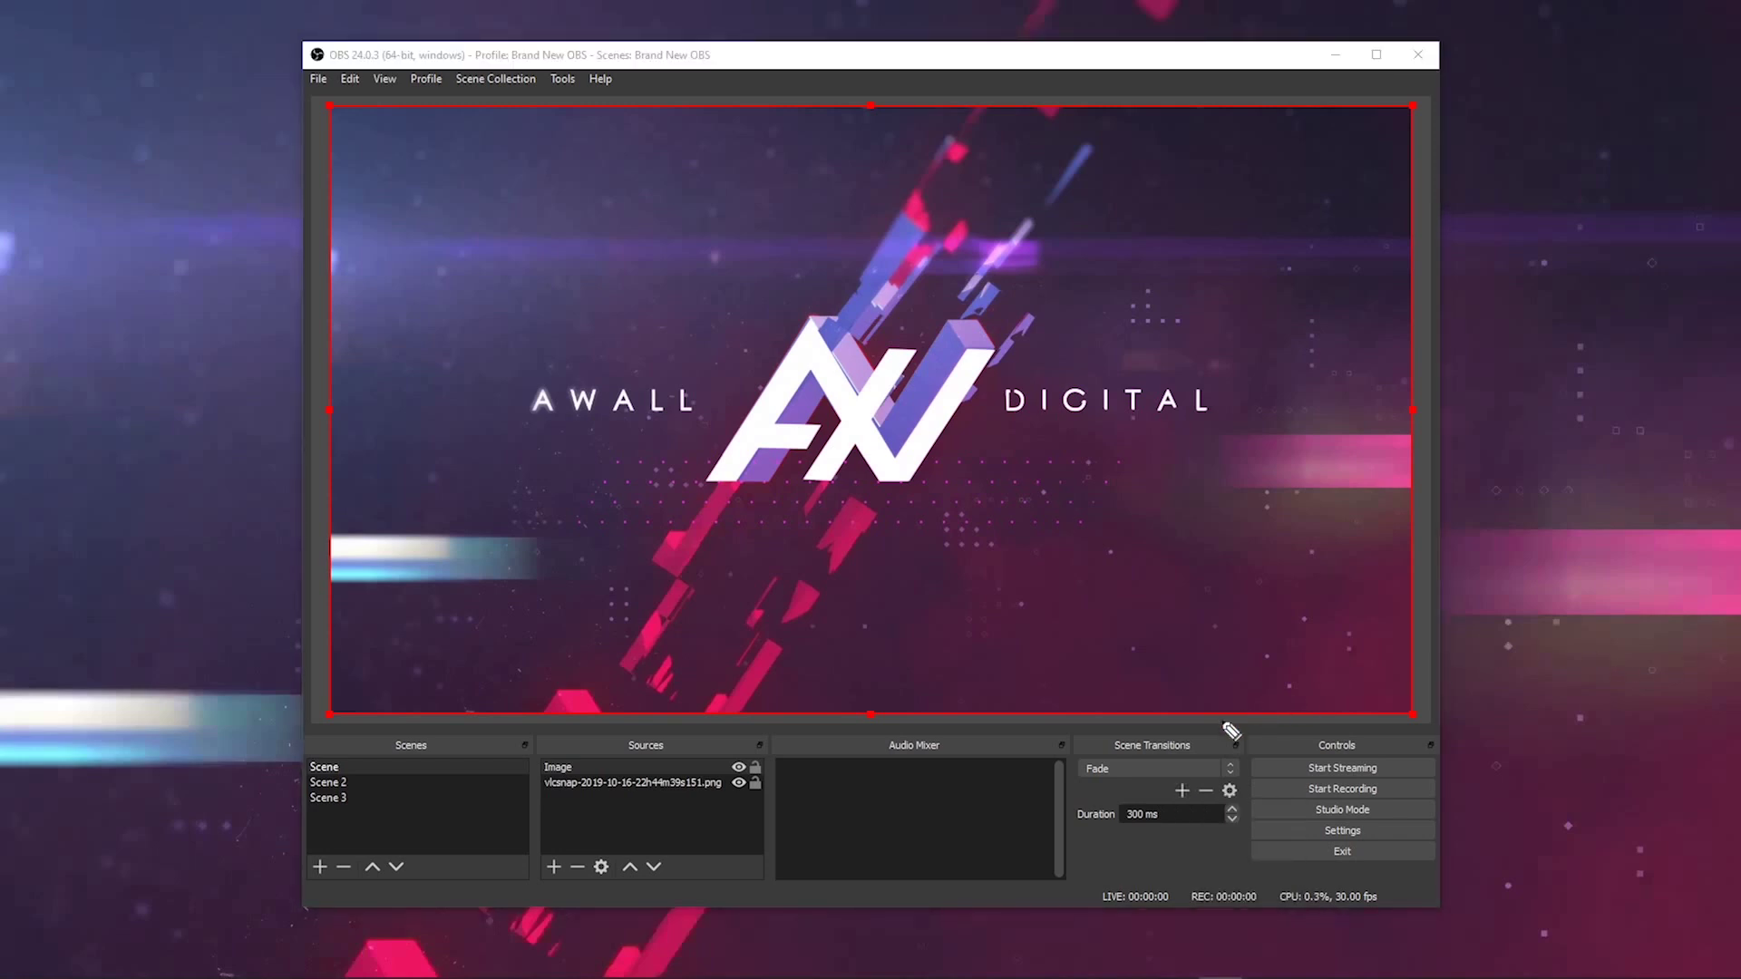
mouse_move(1238, 716)
left_mouse_down()
mouse_move(1242, 865)
mouse_move(1387, 876)
mouse_move(1466, 834)
mouse_move(1469, 722)
mouse_move(1226, 723)
left_mouse_up()
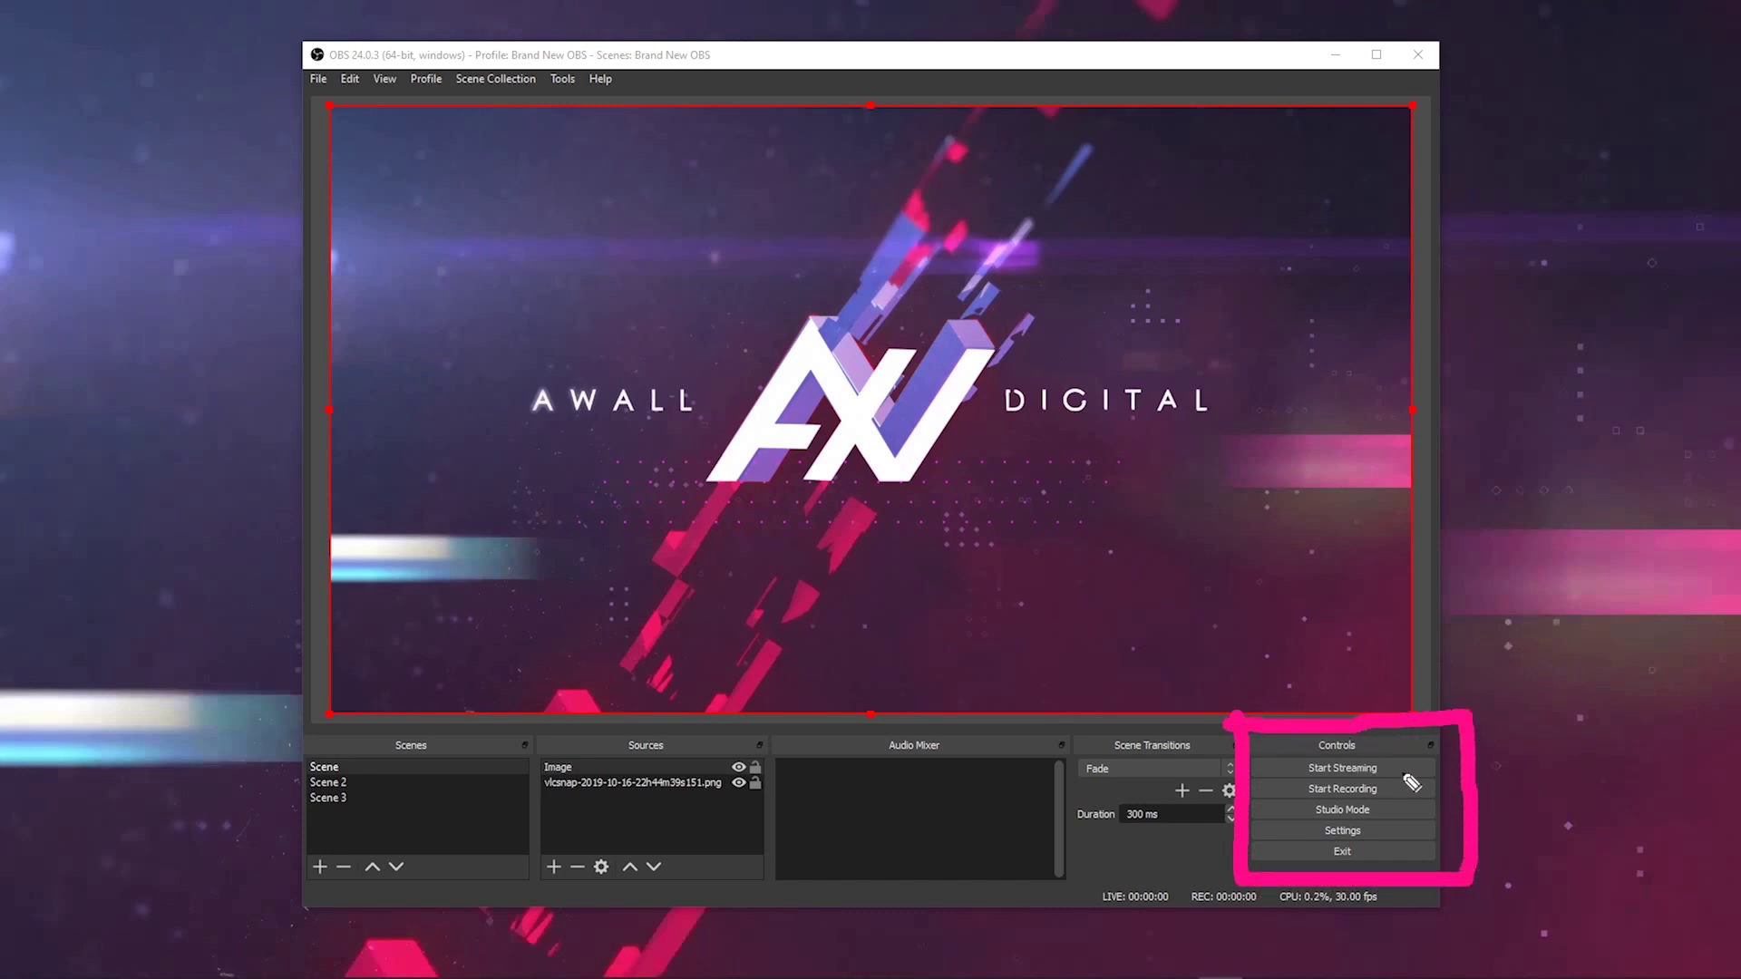
mouse_move(1399, 769)
left_mouse_down()
mouse_move(1425, 768)
mouse_move(1435, 809)
left_mouse_up()
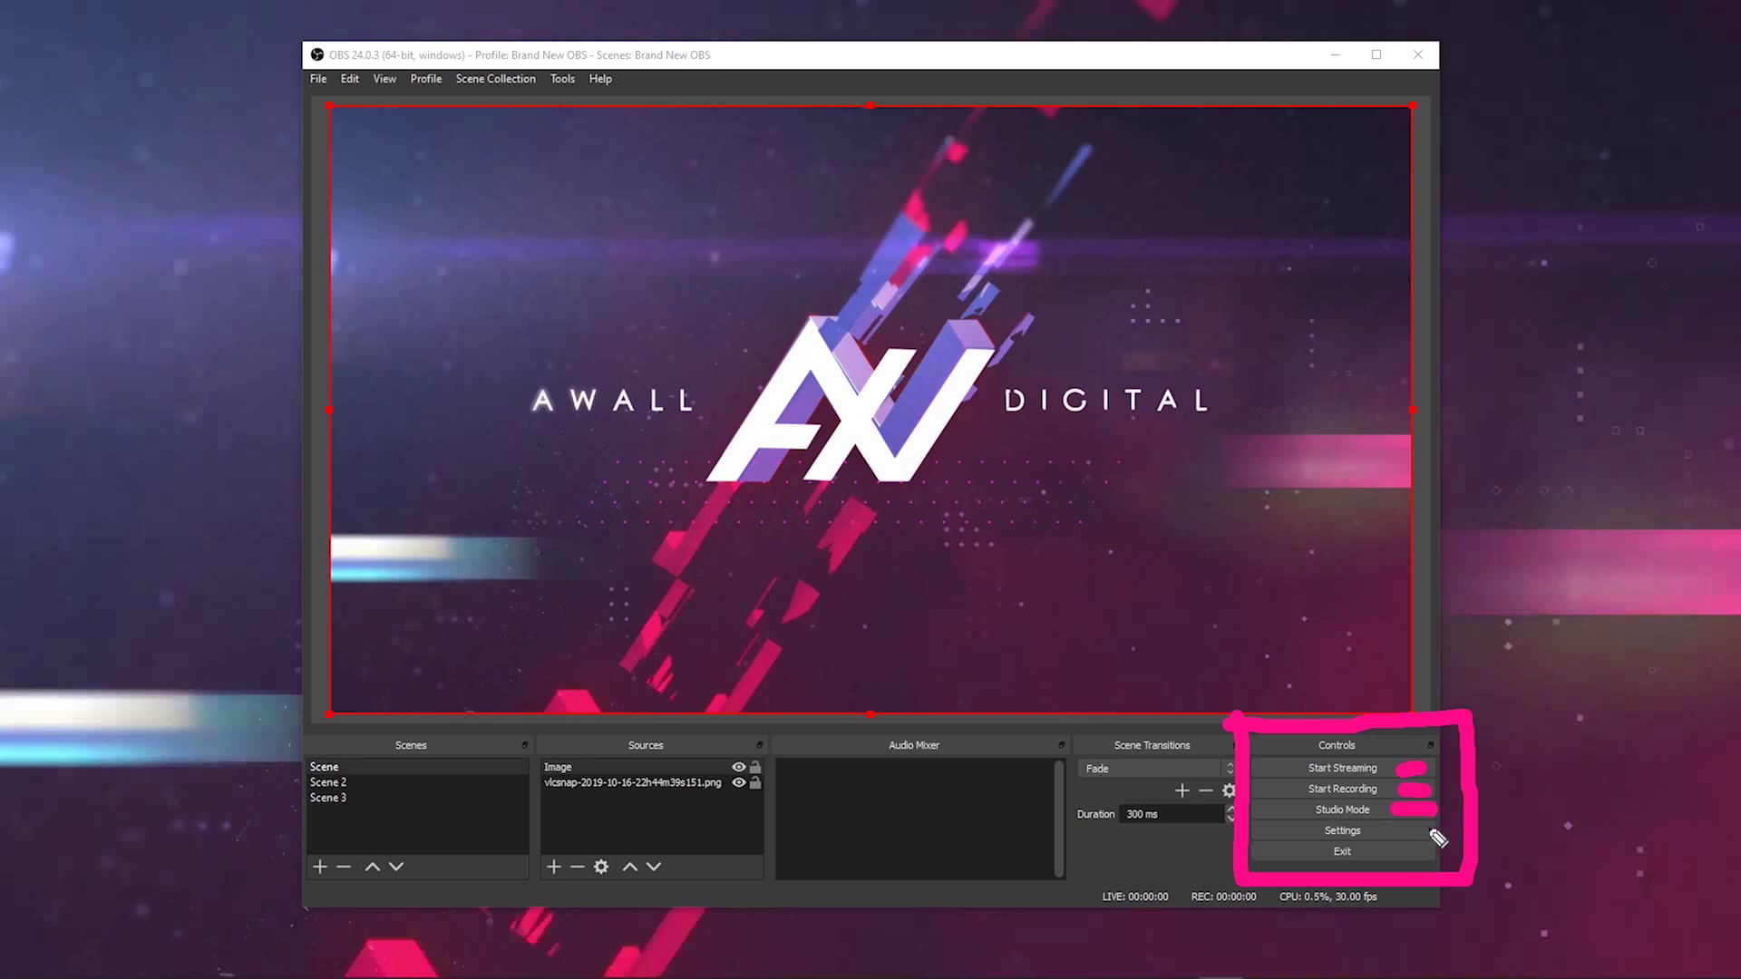
mouse_move(1392, 830)
left_mouse_down()
mouse_move(1438, 832)
mouse_move(1433, 853)
left_mouse_up()
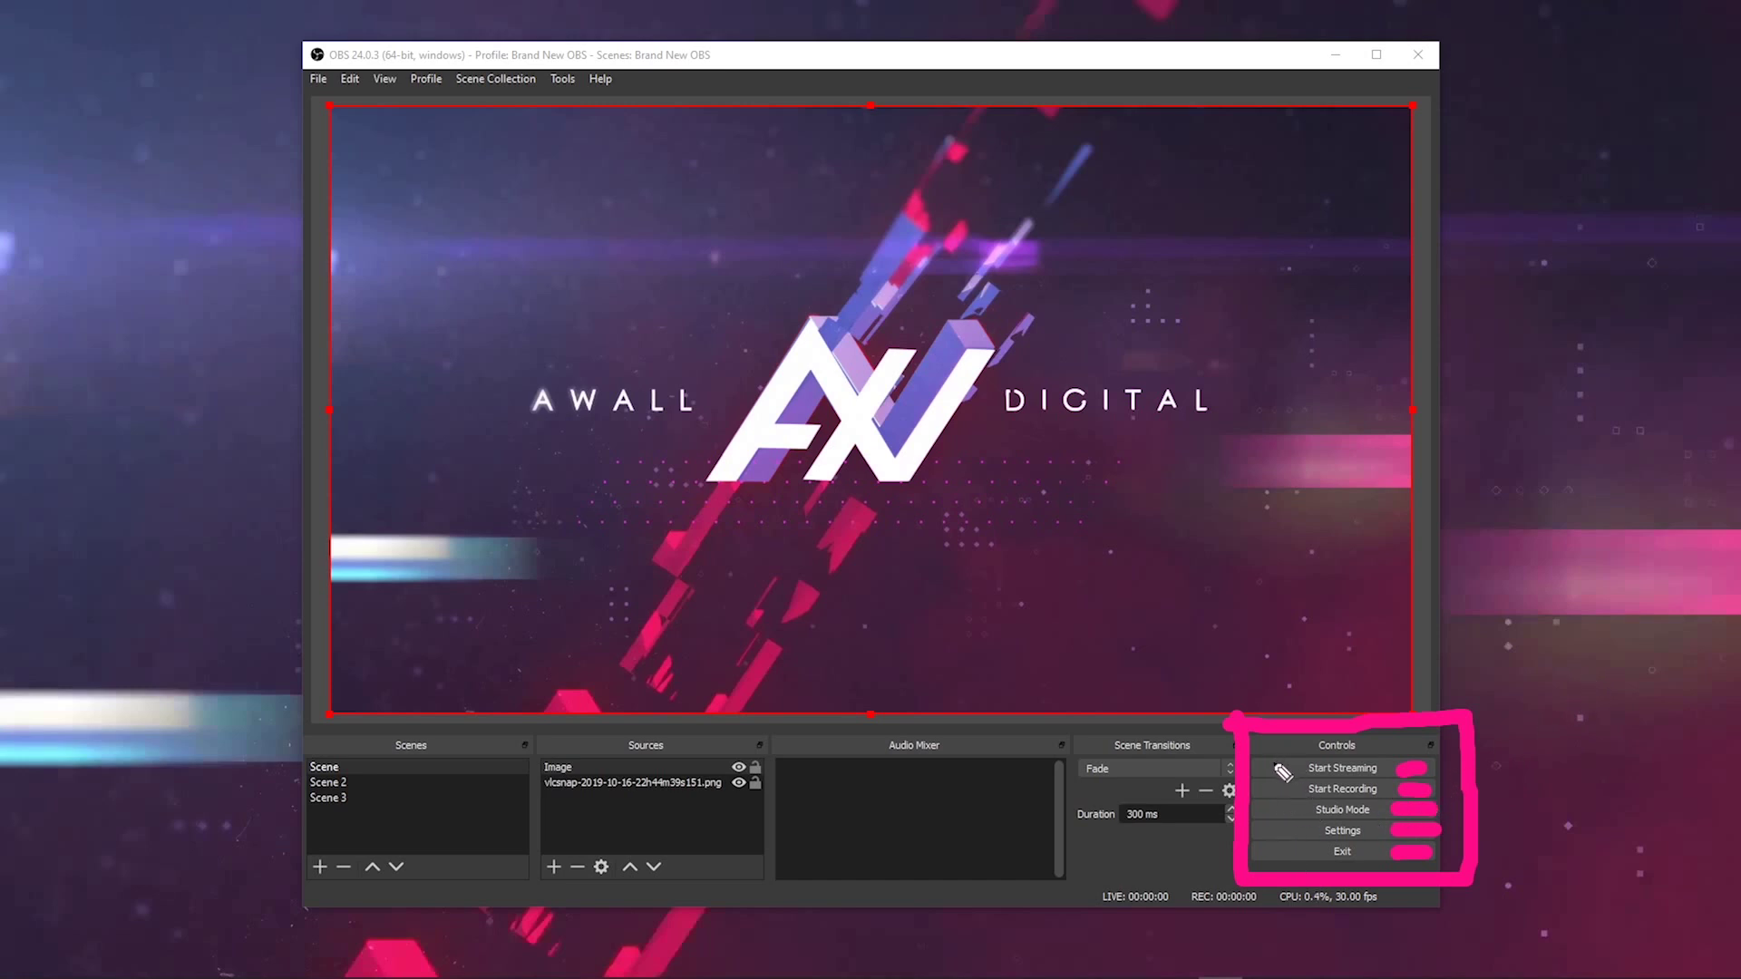
left_click_drag(1283, 759, 1289, 854)
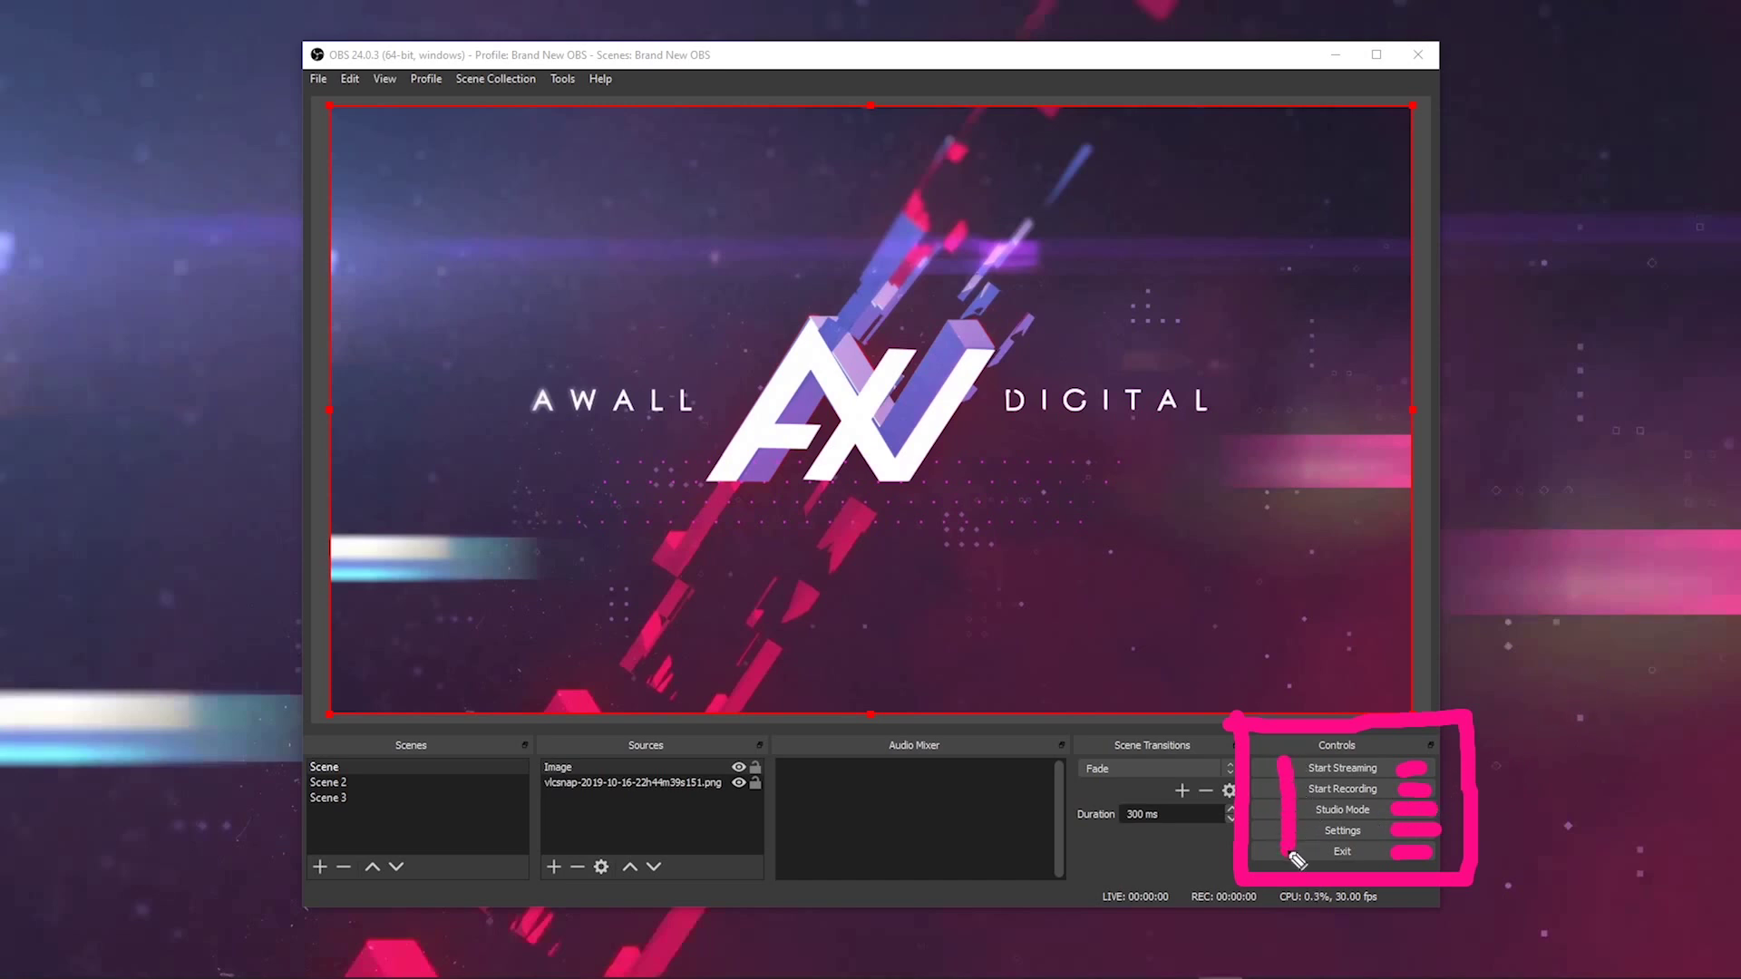
key("Escape")
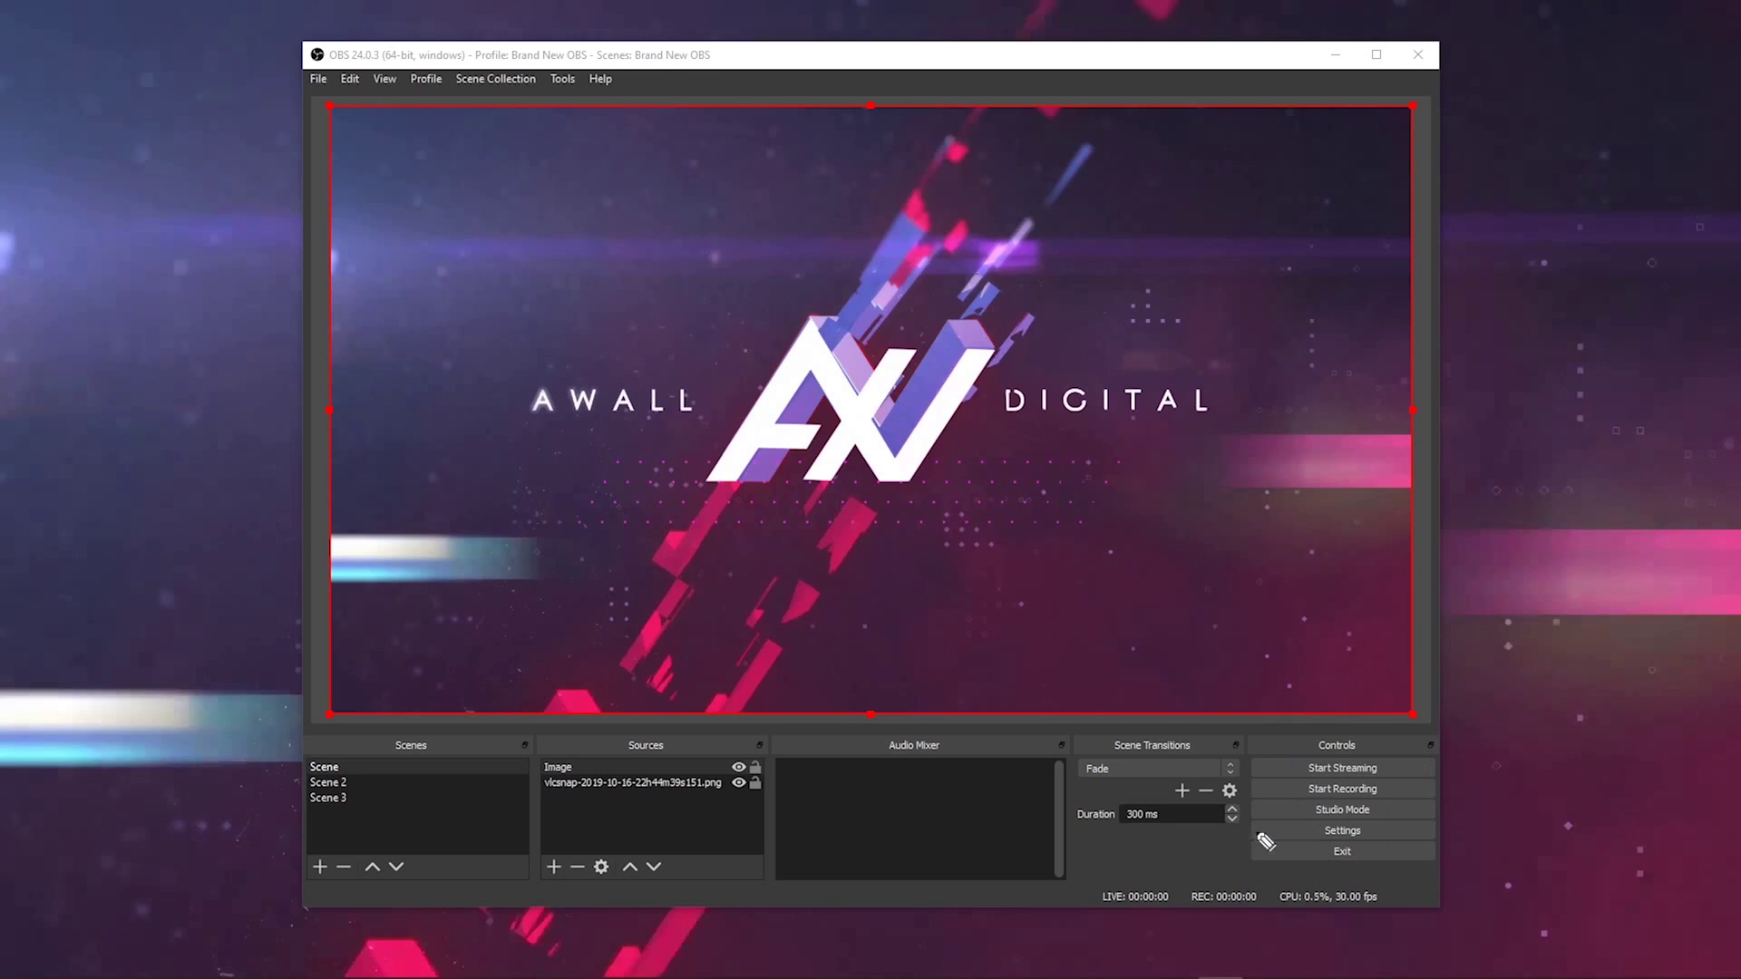
left_click_drag(1254, 830, 1428, 831)
Step: Open Settings to the Video page showing 1920x1080 base, 1280x720 output and 30 FPS
left_click(319, 80)
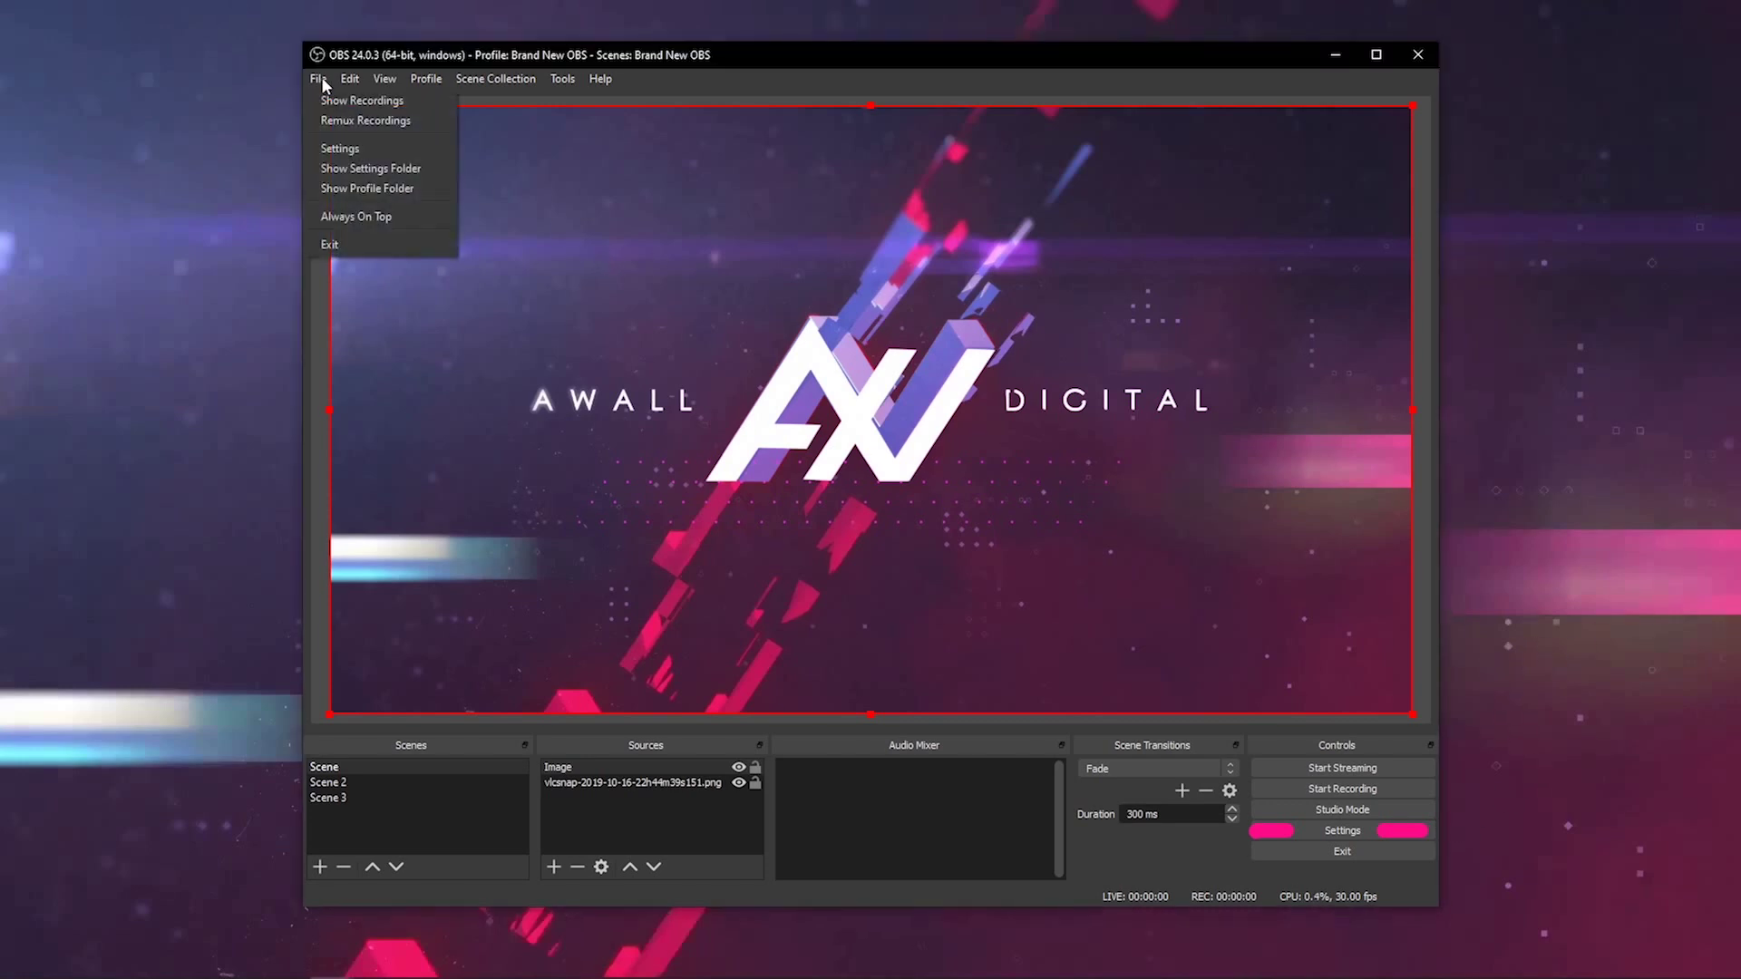
left_click(413, 150)
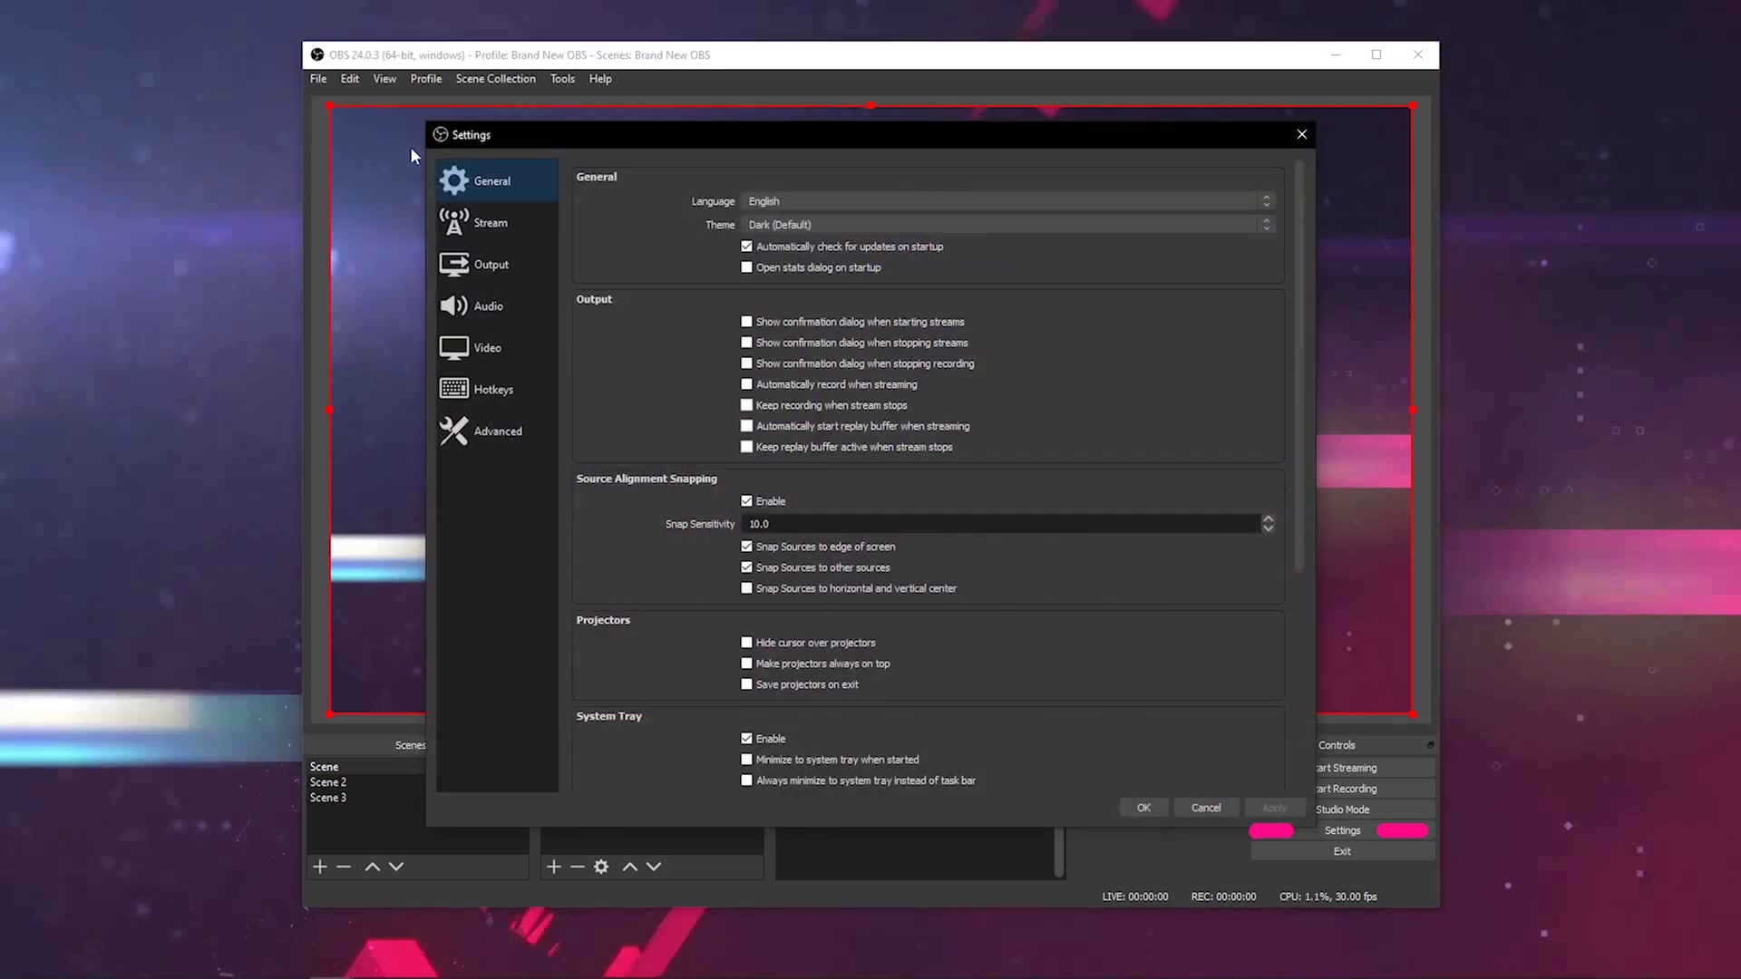
left_click(1689, 174)
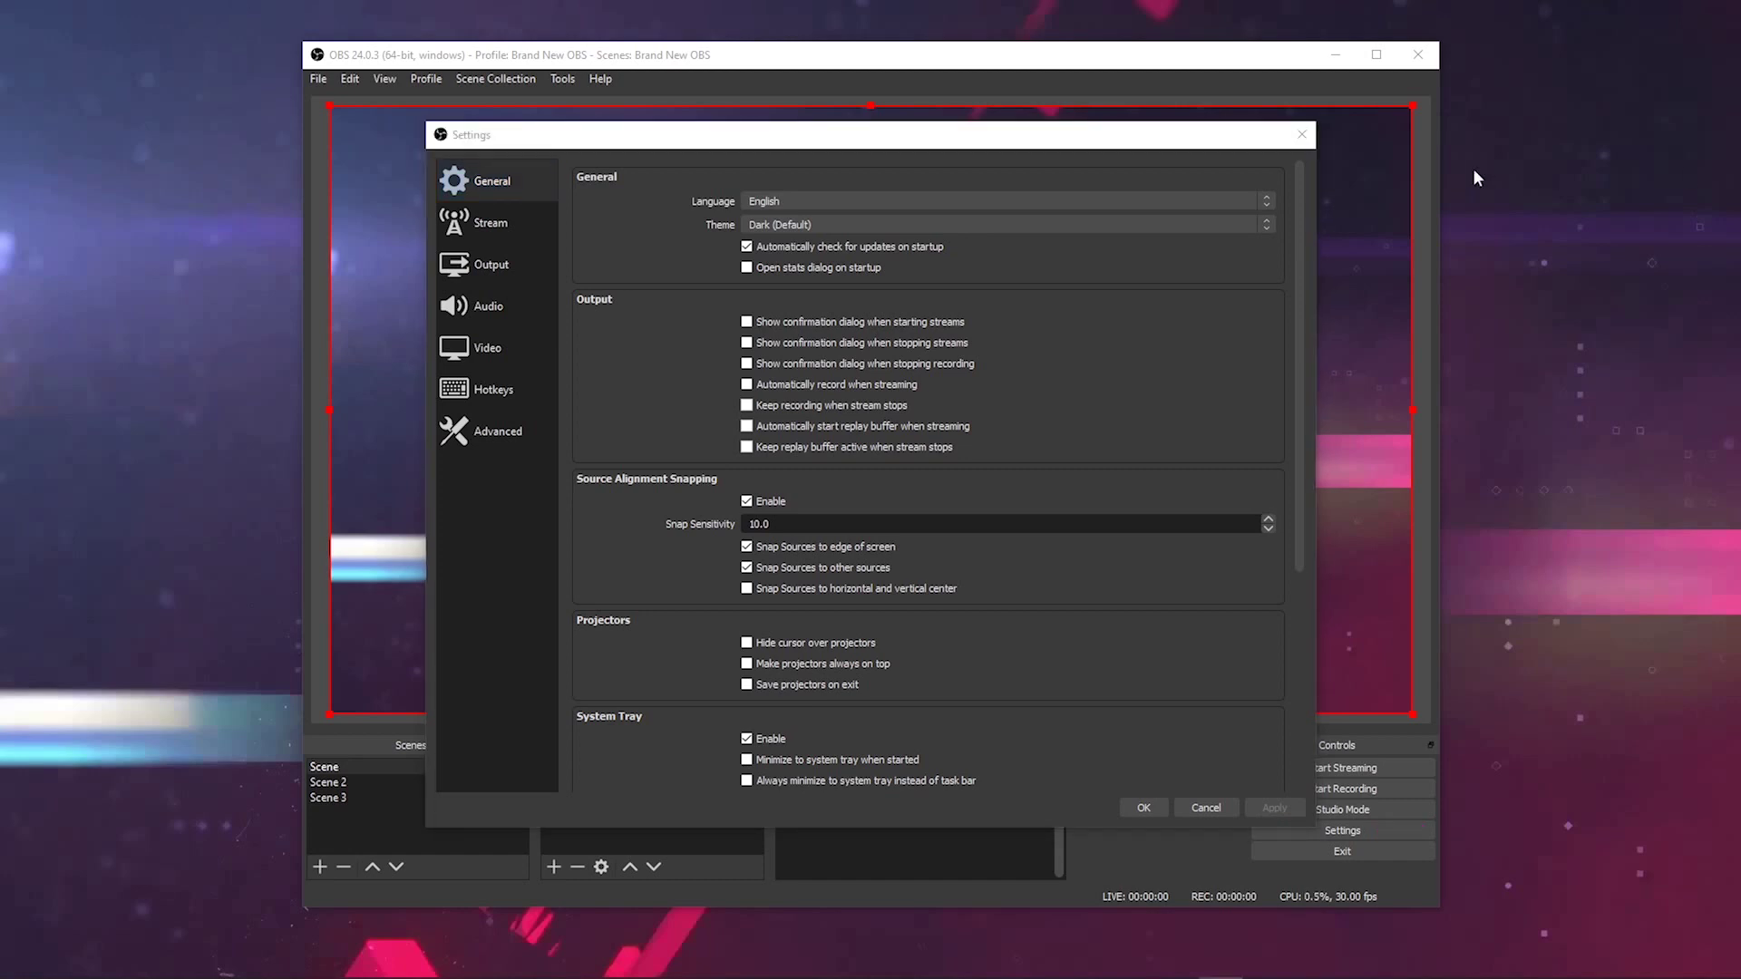
left_click(534, 359)
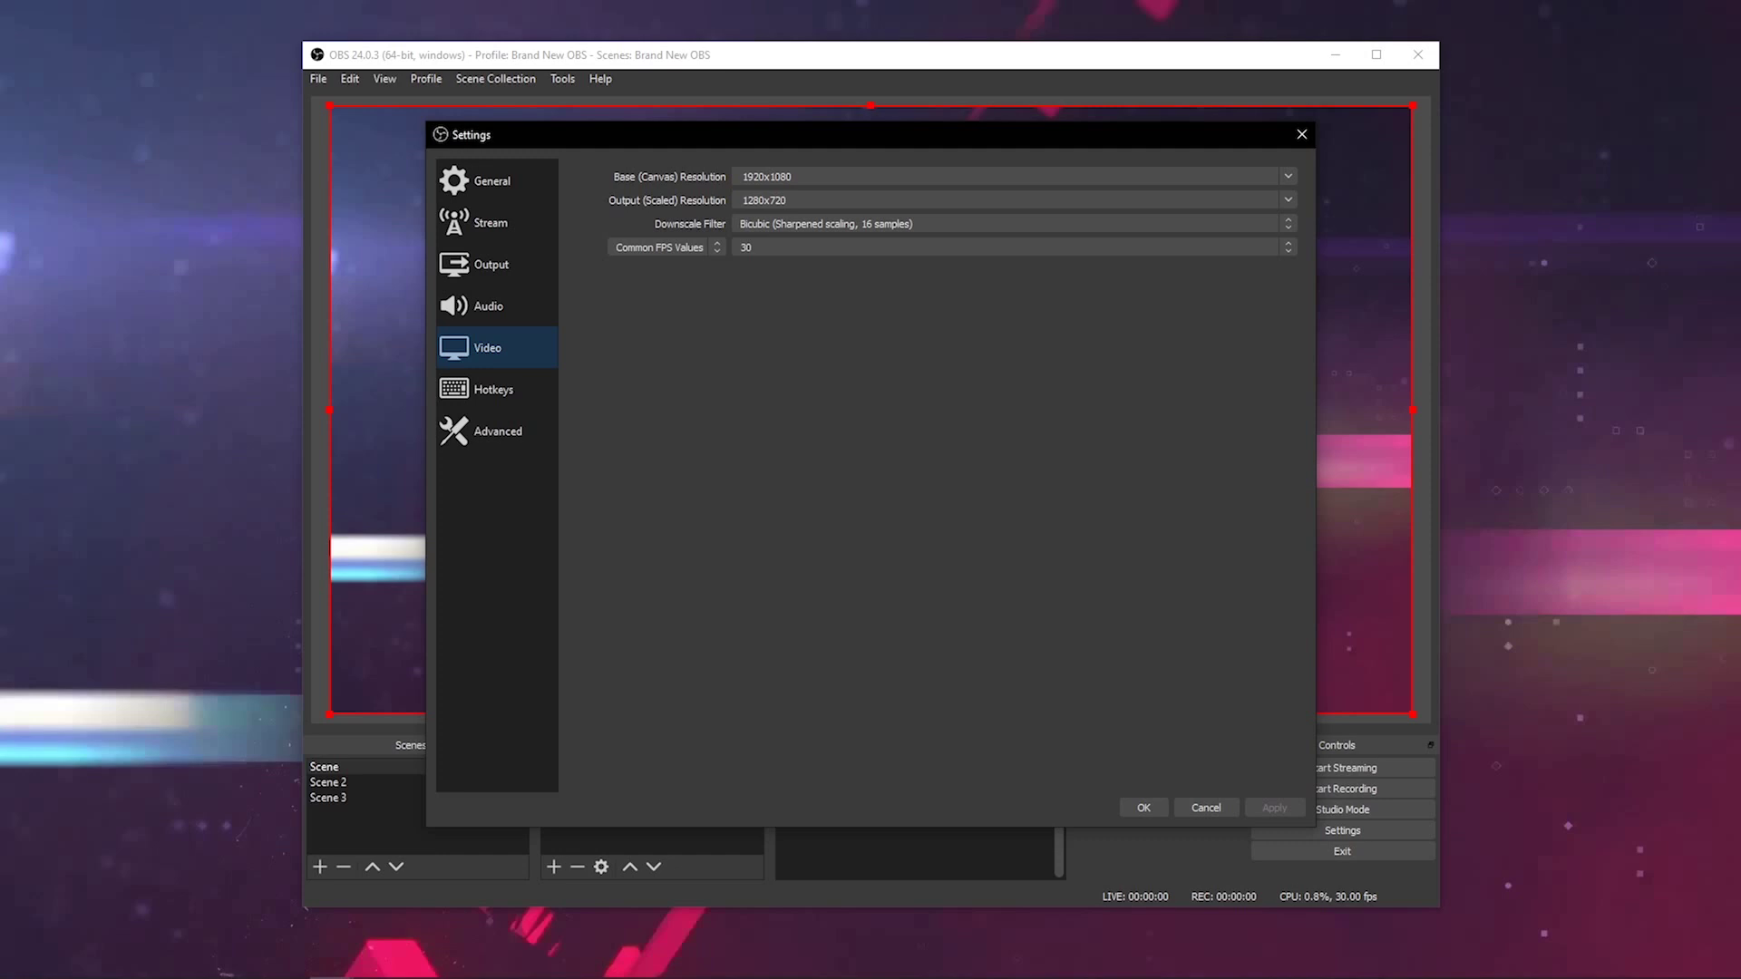
left_click_drag(563, 176, 604, 177)
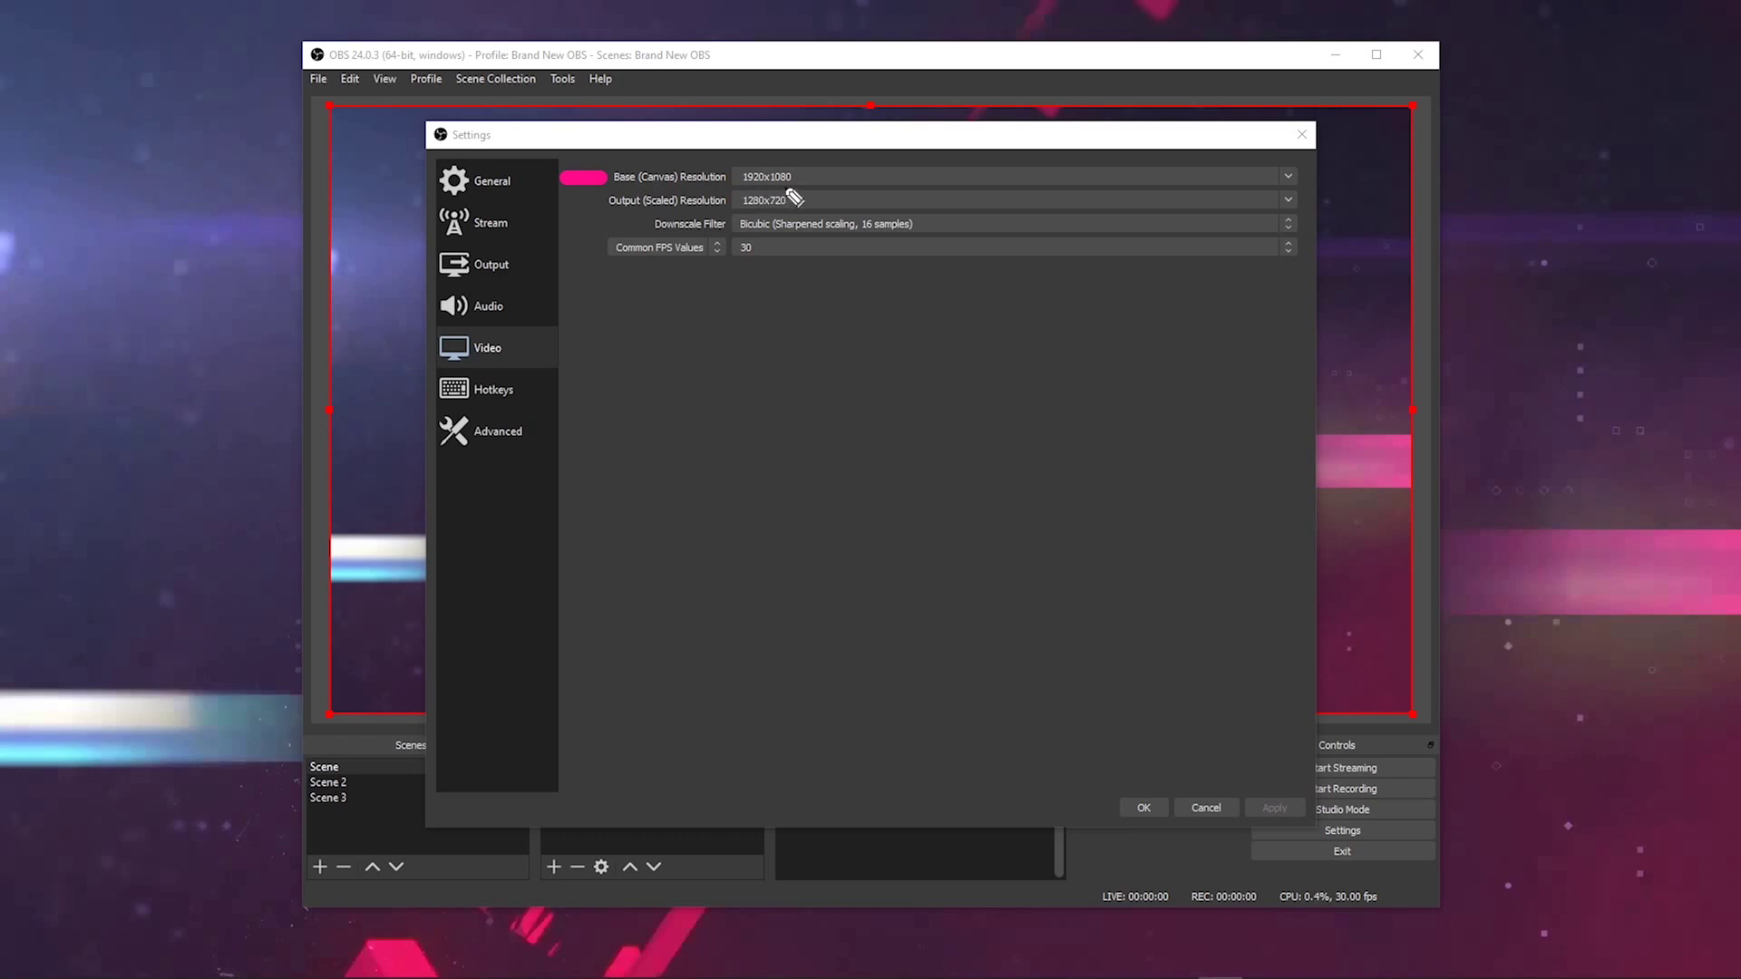
left_click_drag(557, 206, 597, 206)
mouse_move(806, 176)
left_mouse_down()
mouse_move(827, 175)
mouse_move(830, 200)
left_mouse_up()
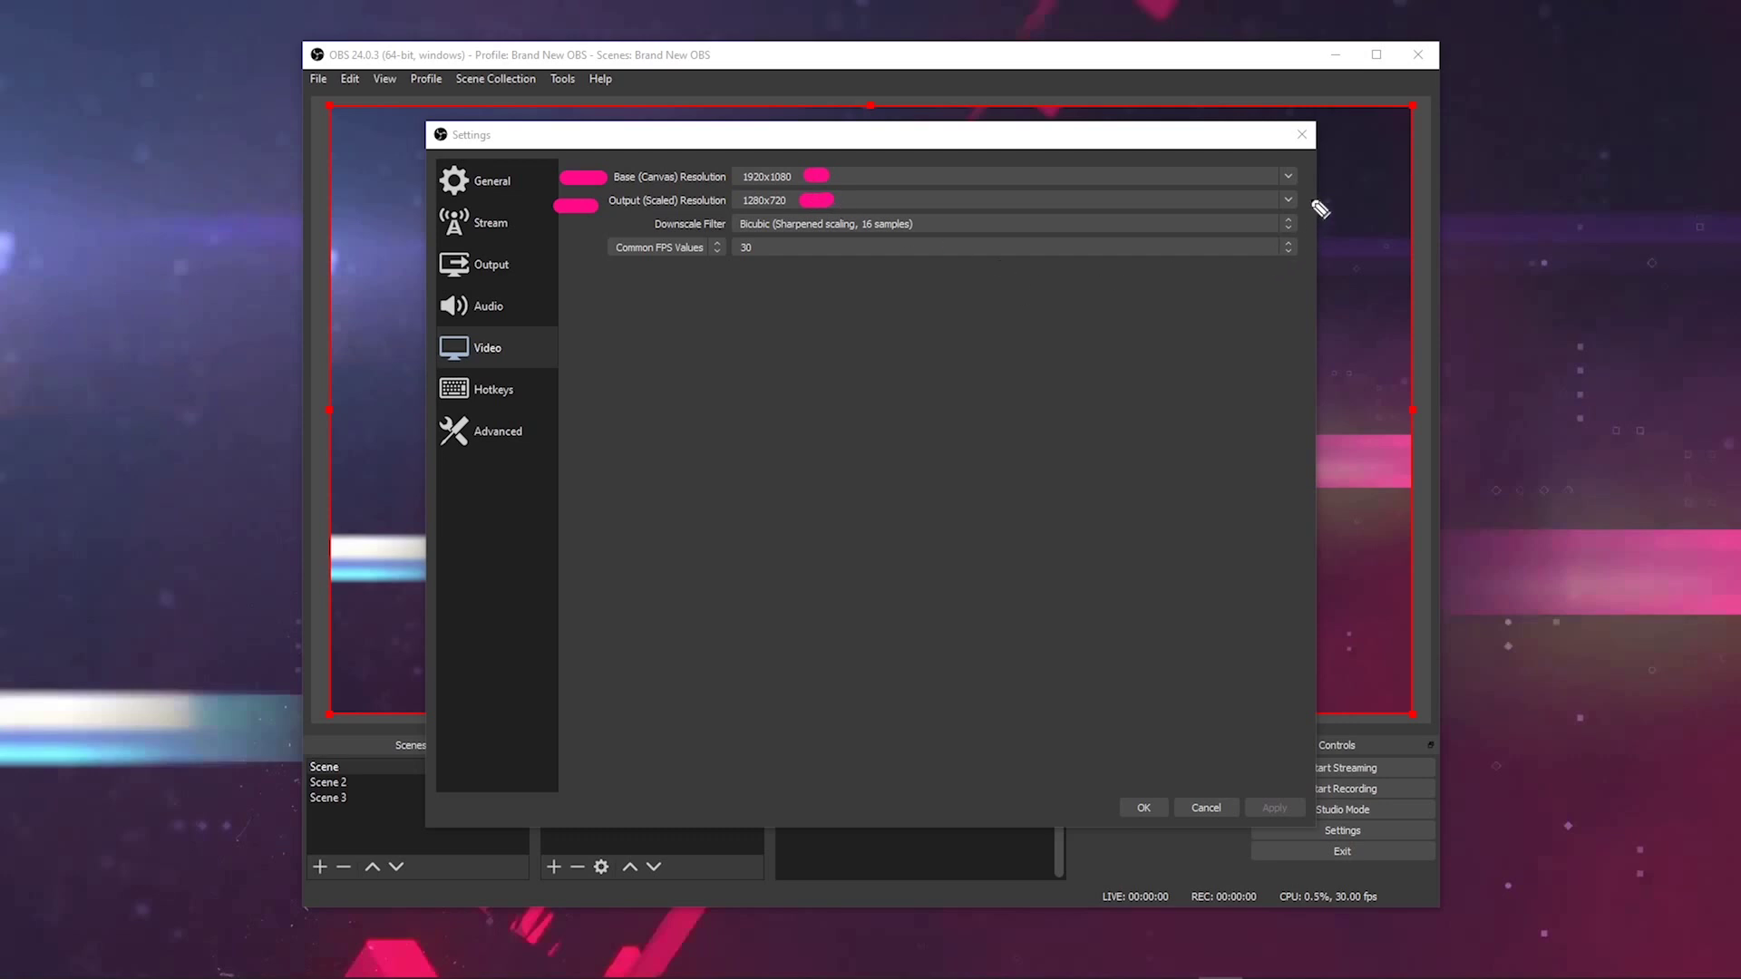
left_click_drag(1306, 197, 1410, 198)
key("e")
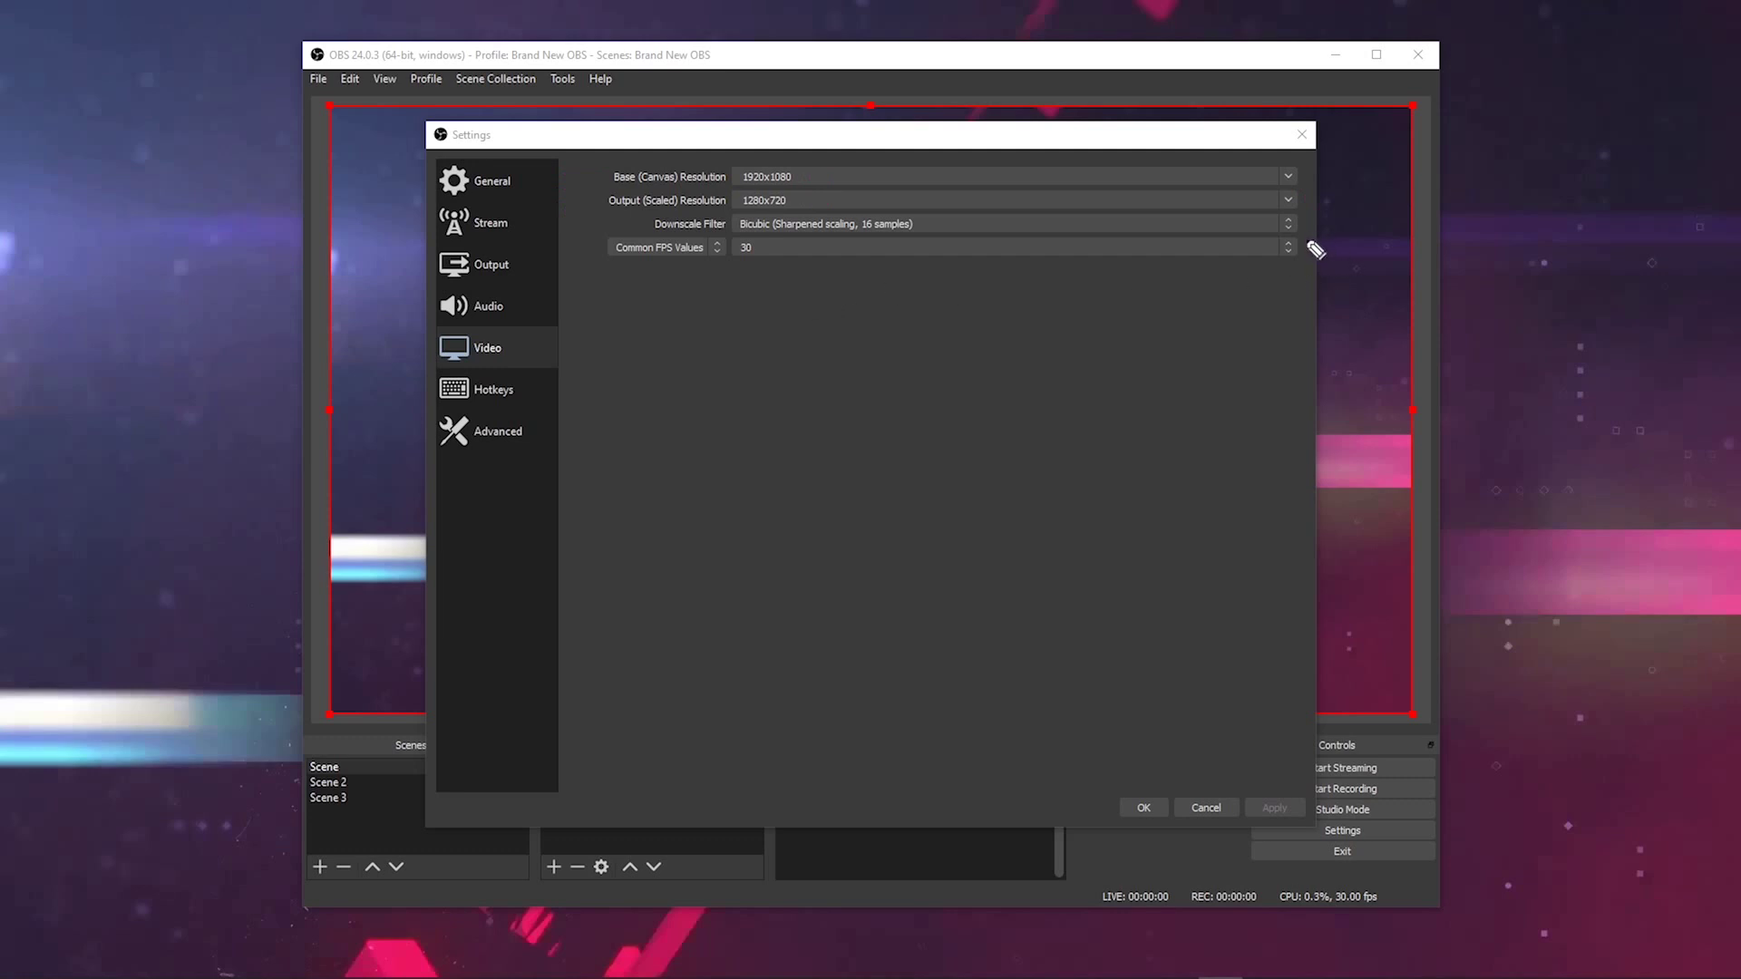
left_click_drag(1306, 242, 1360, 242)
key("e")
left_click(1287, 247)
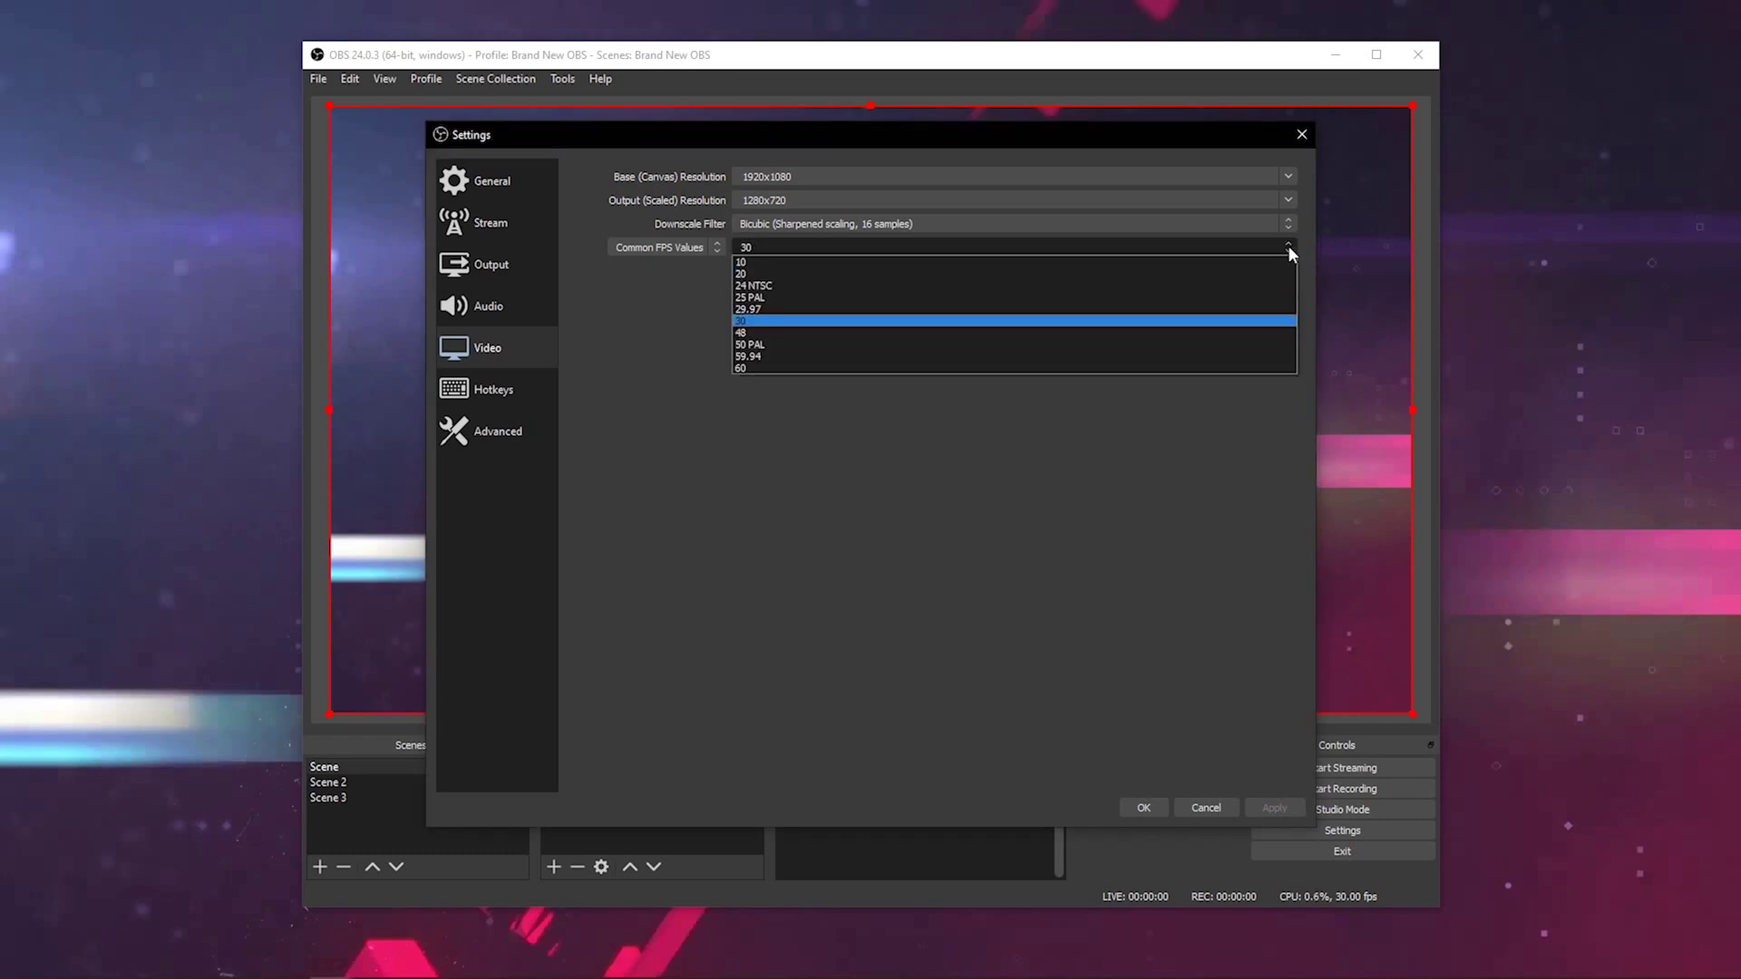
left_click(1249, 285)
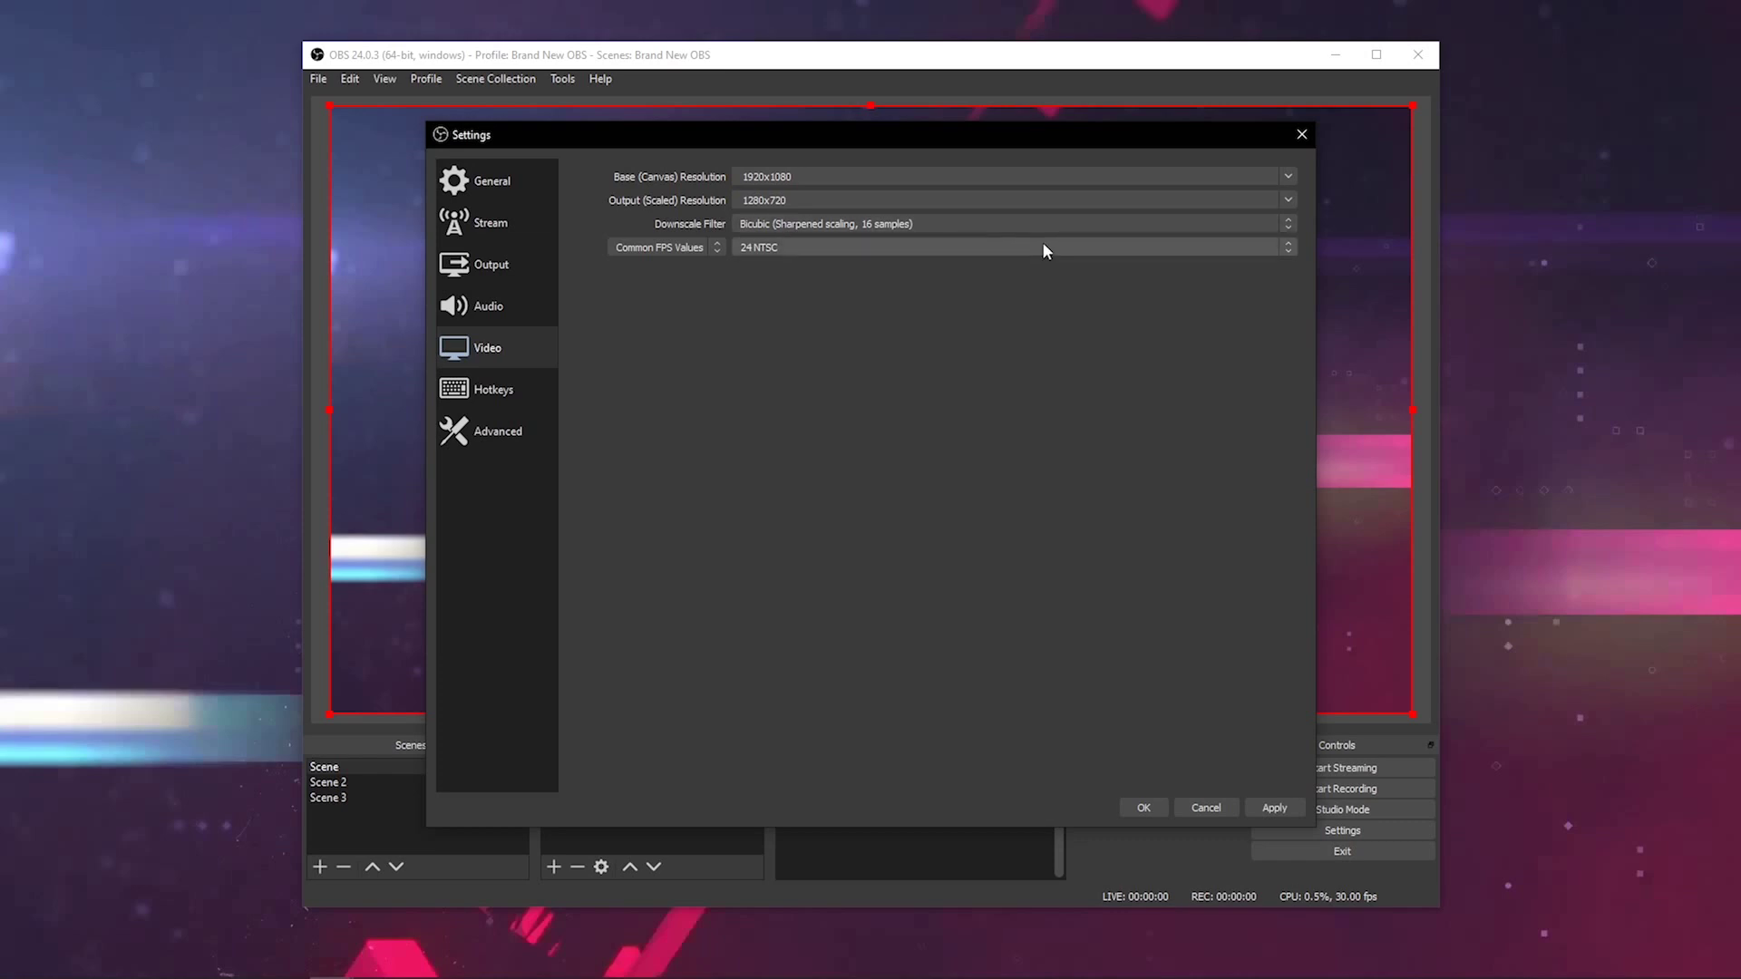
left_click(1295, 247)
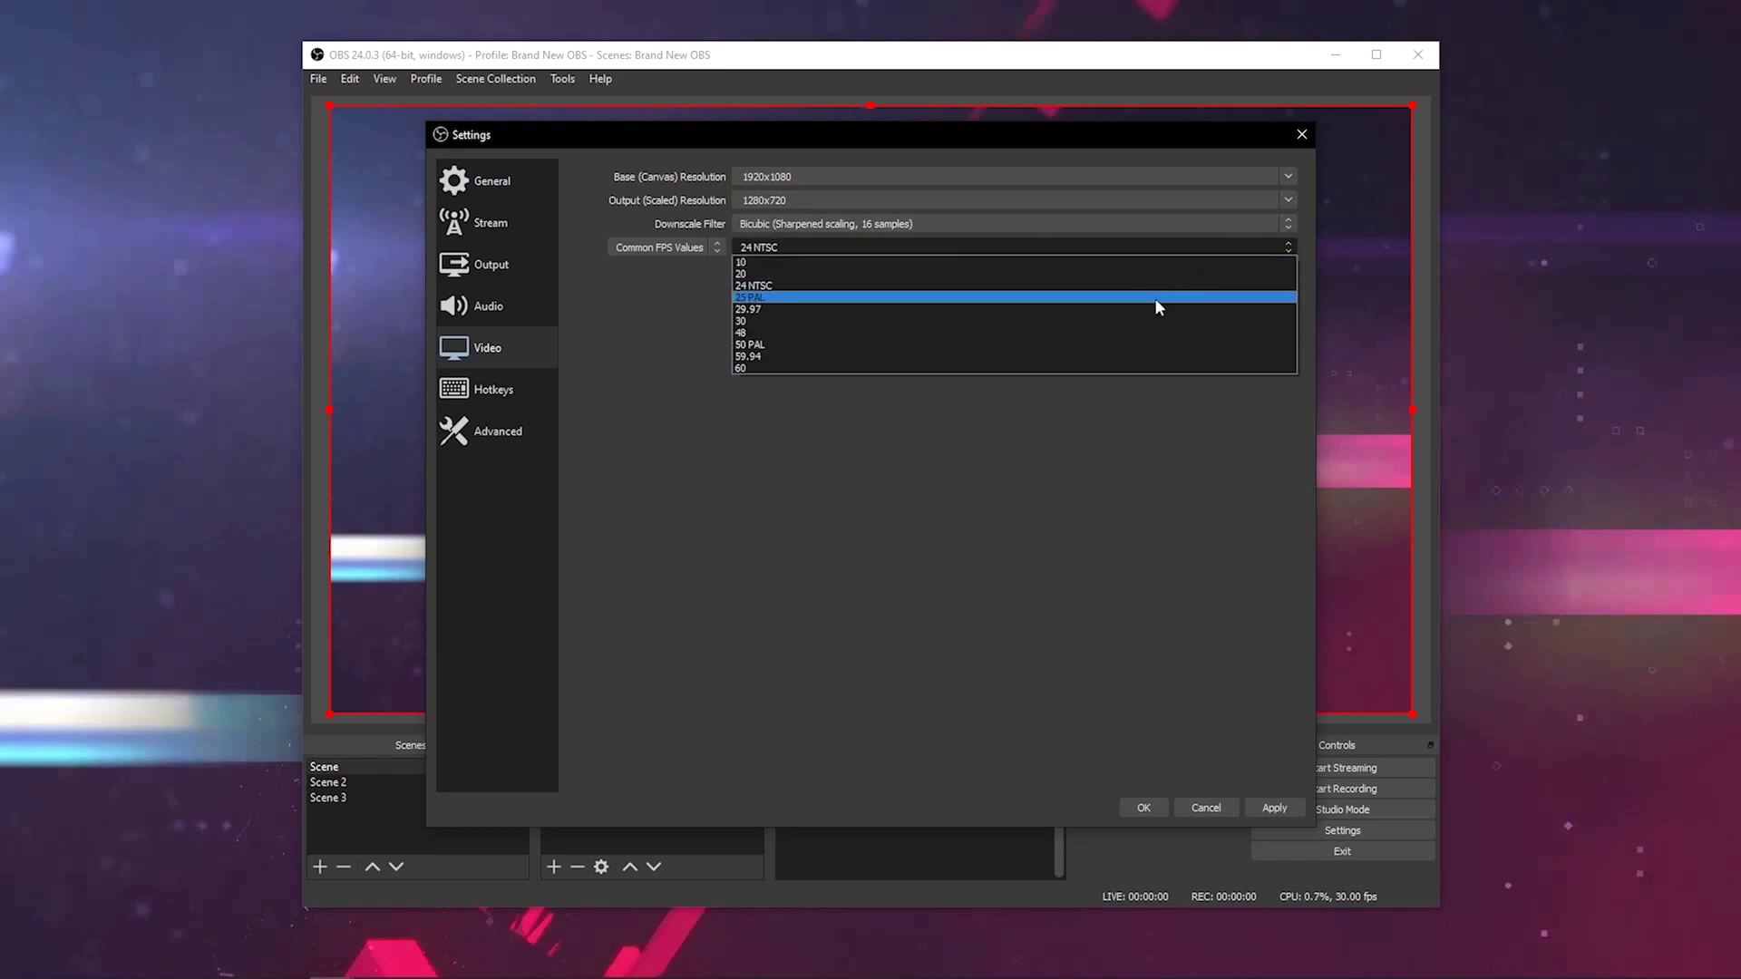
left_click(1156, 322)
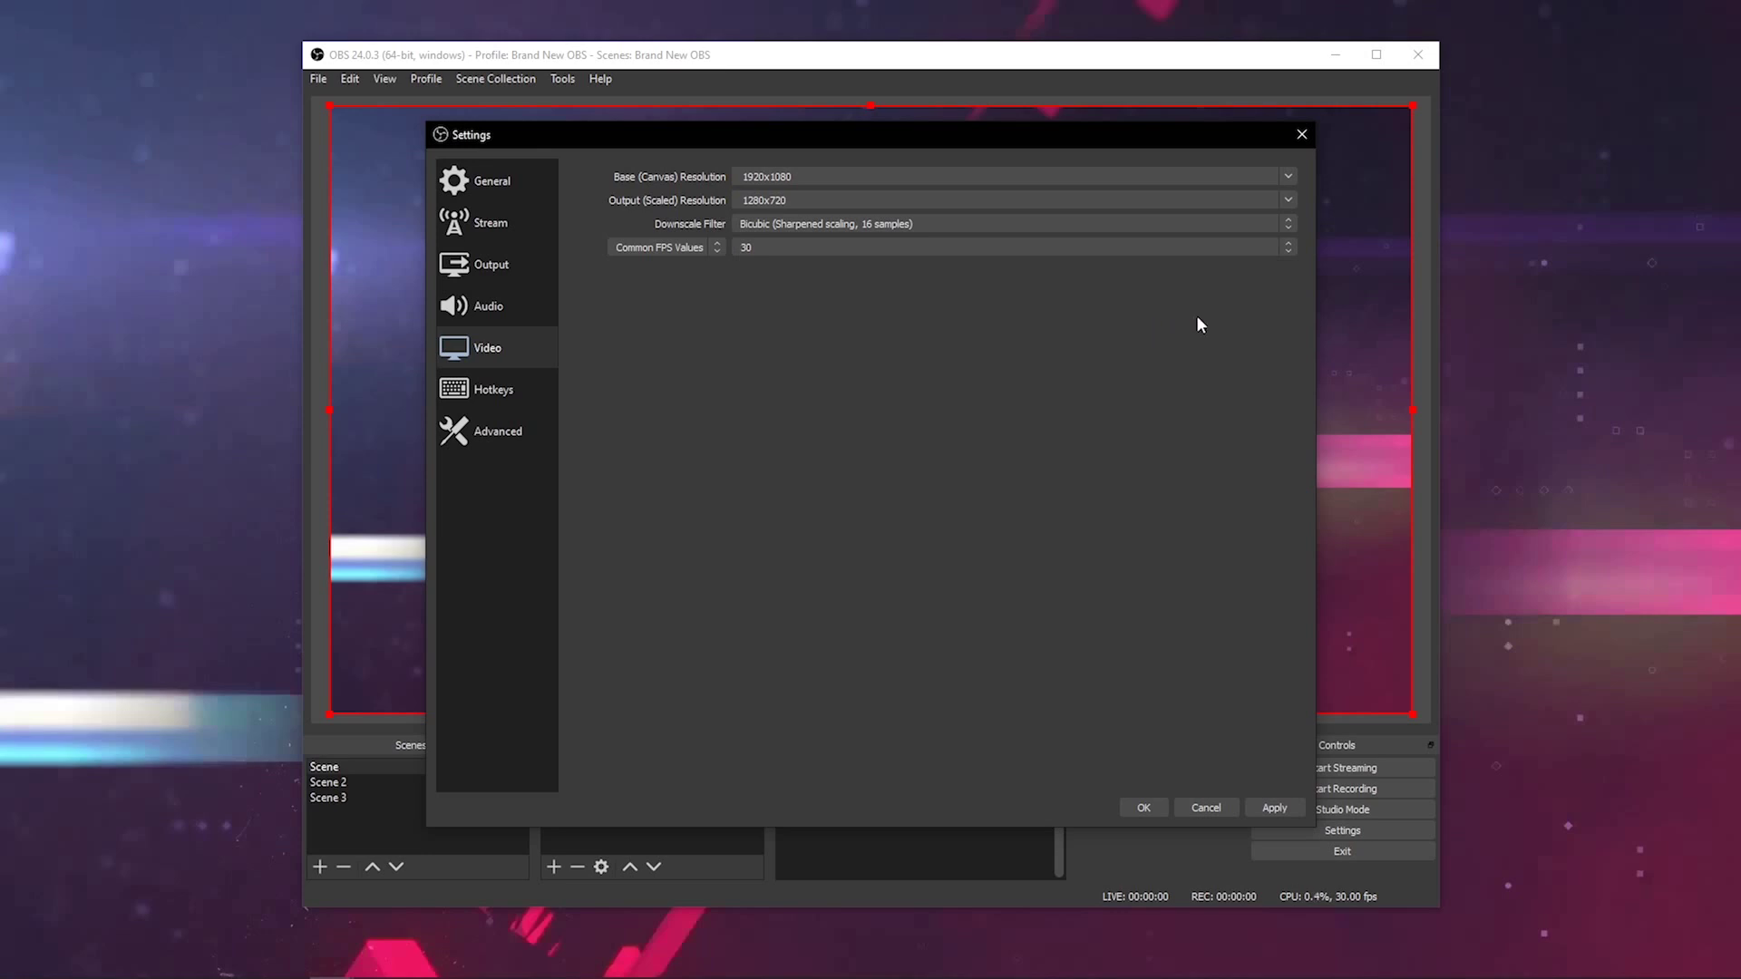
left_click(1287, 245)
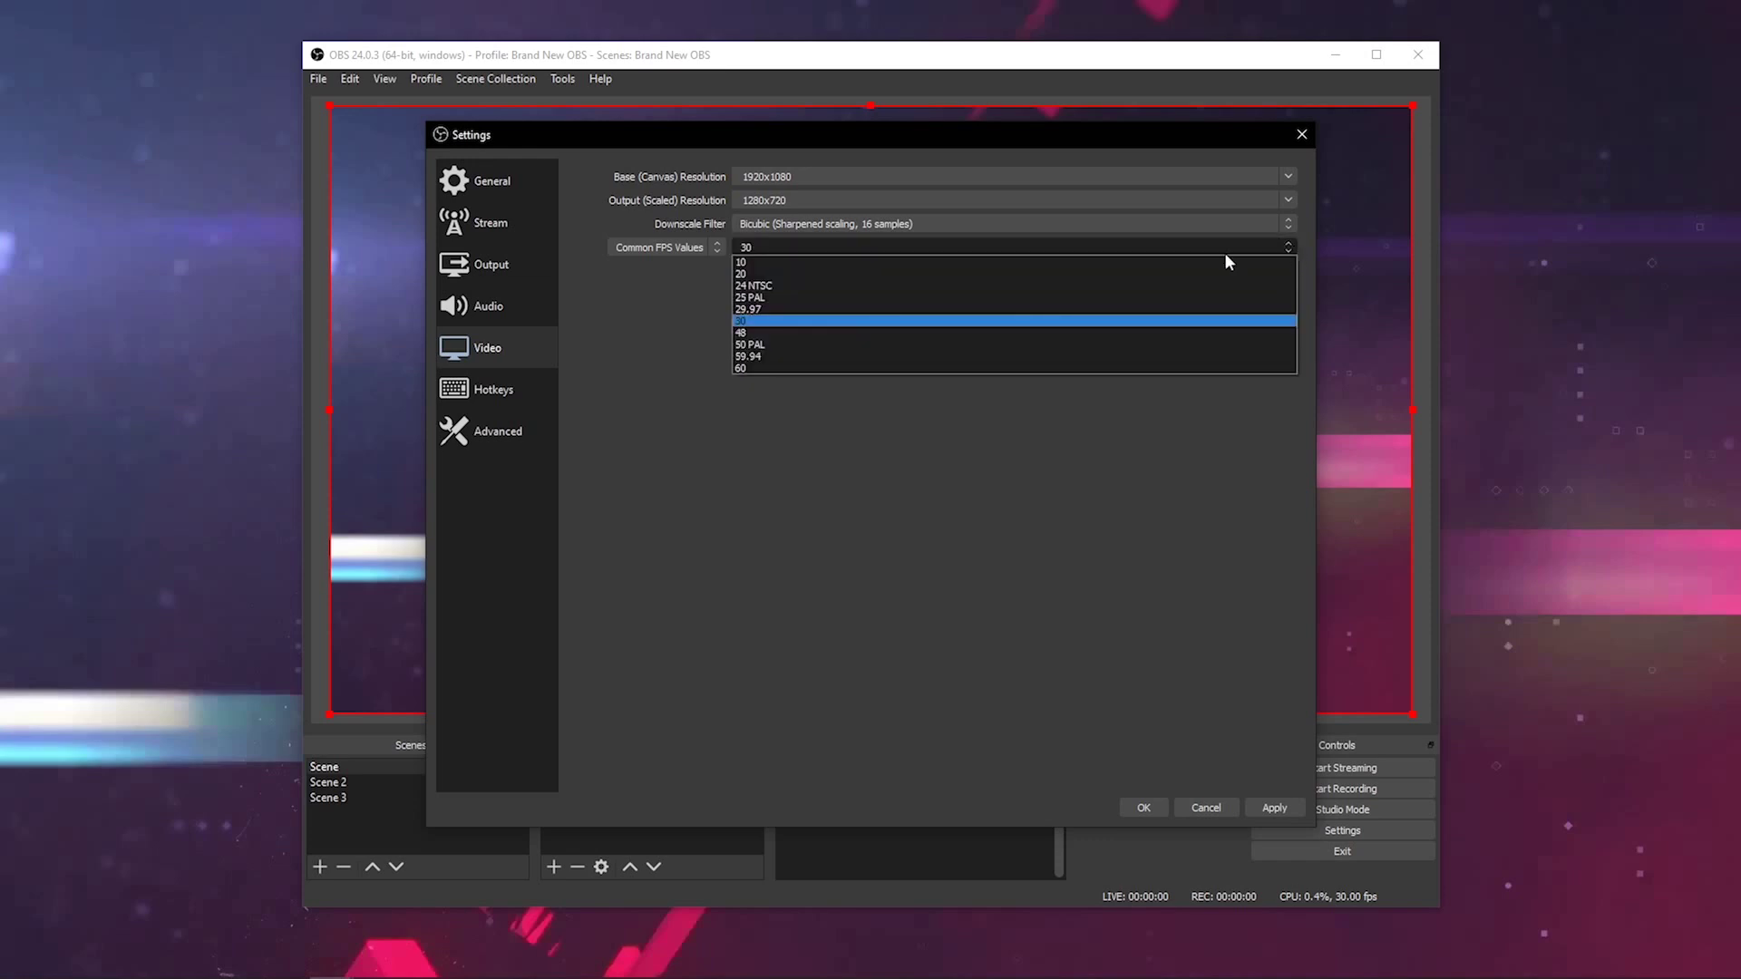
left_click(1113, 366)
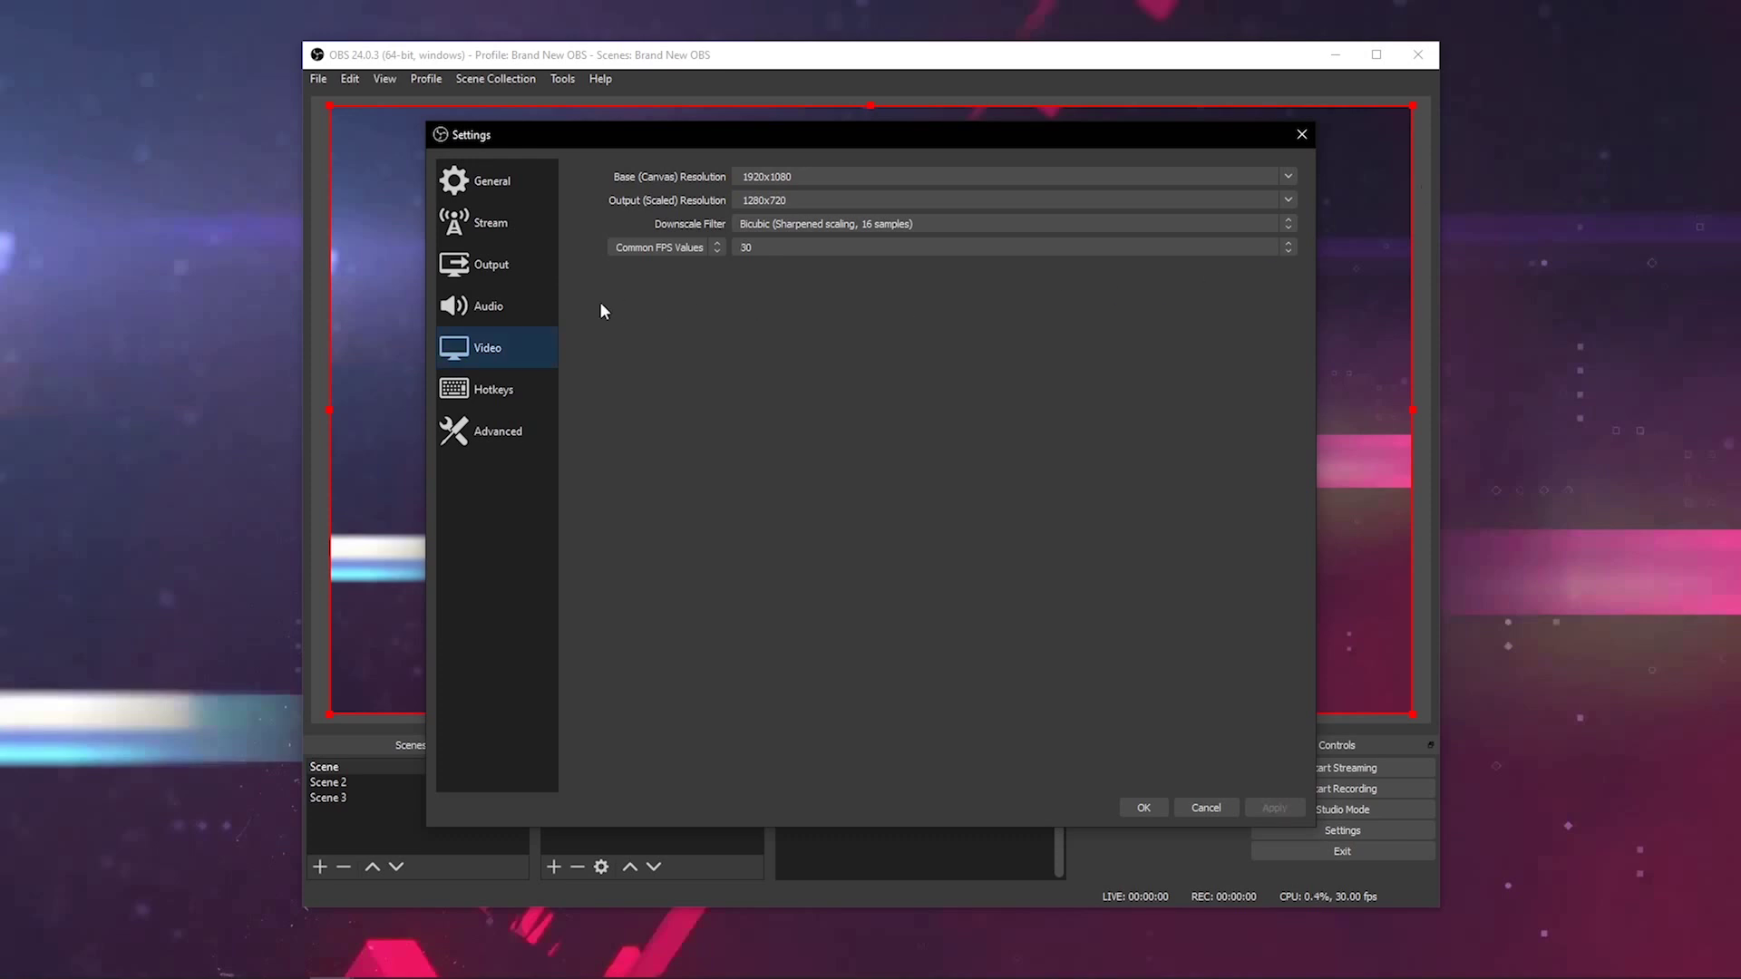
left_click(508, 306)
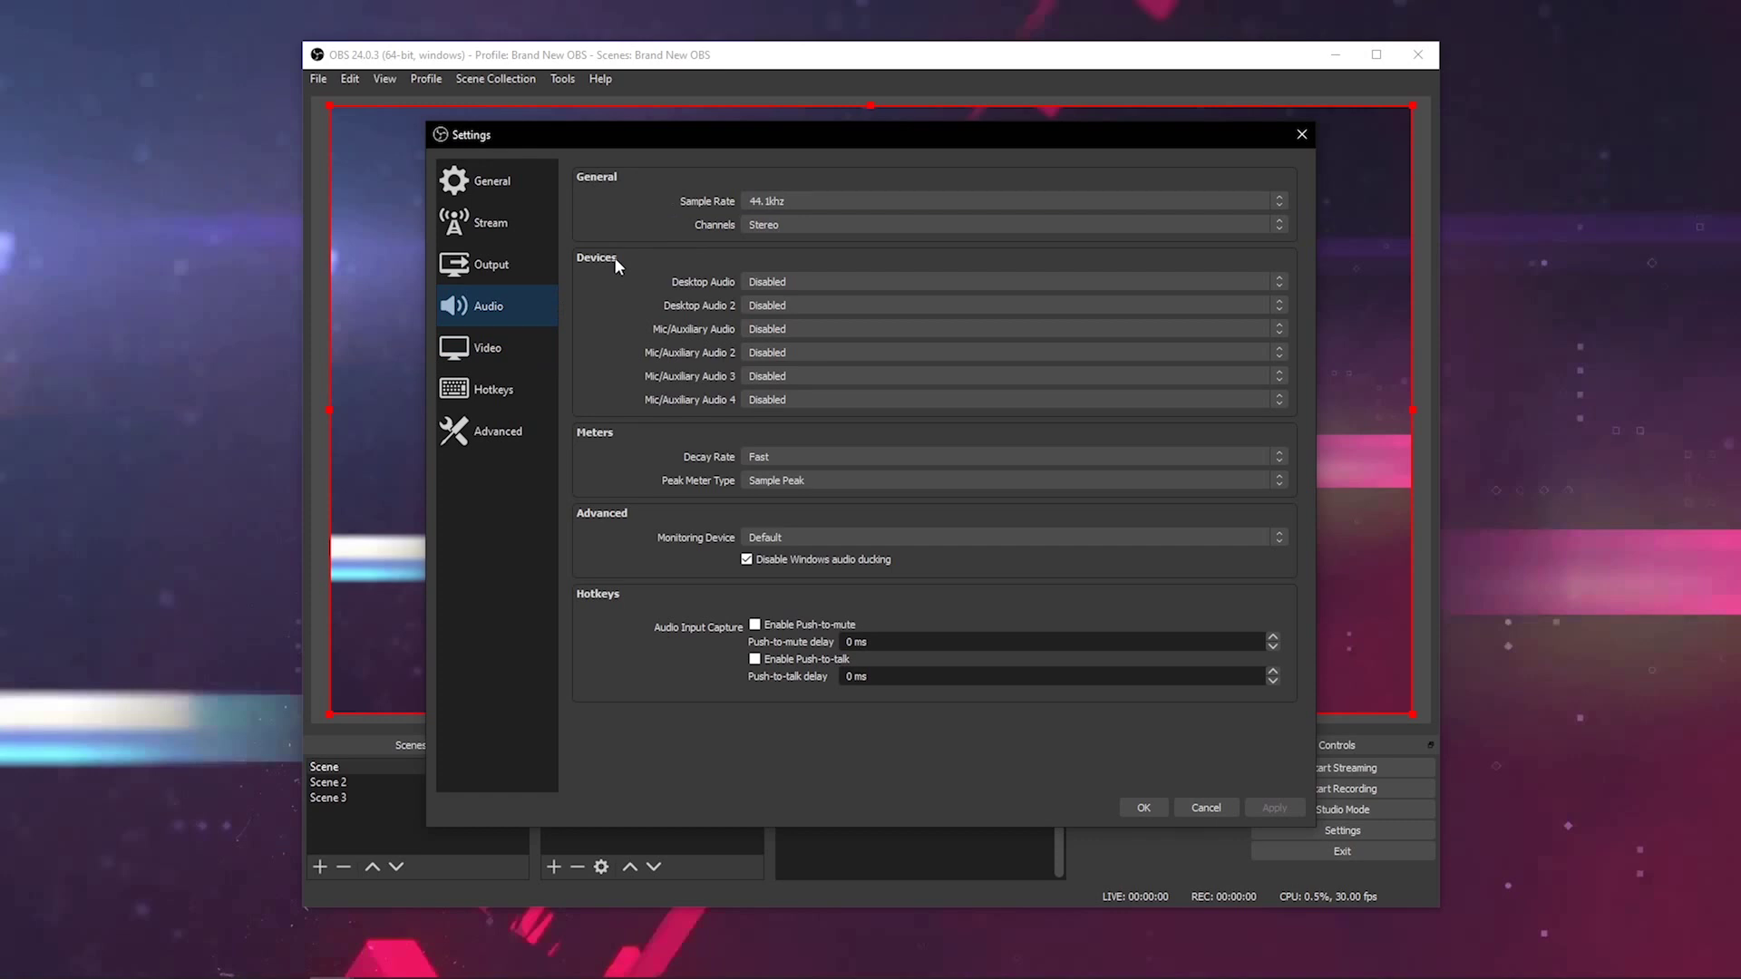
Step: Set Desktop Audio to Default and Mic/Auxiliary Audio to Microphone (2- USB Audio CODEC)
left_click(1280, 282)
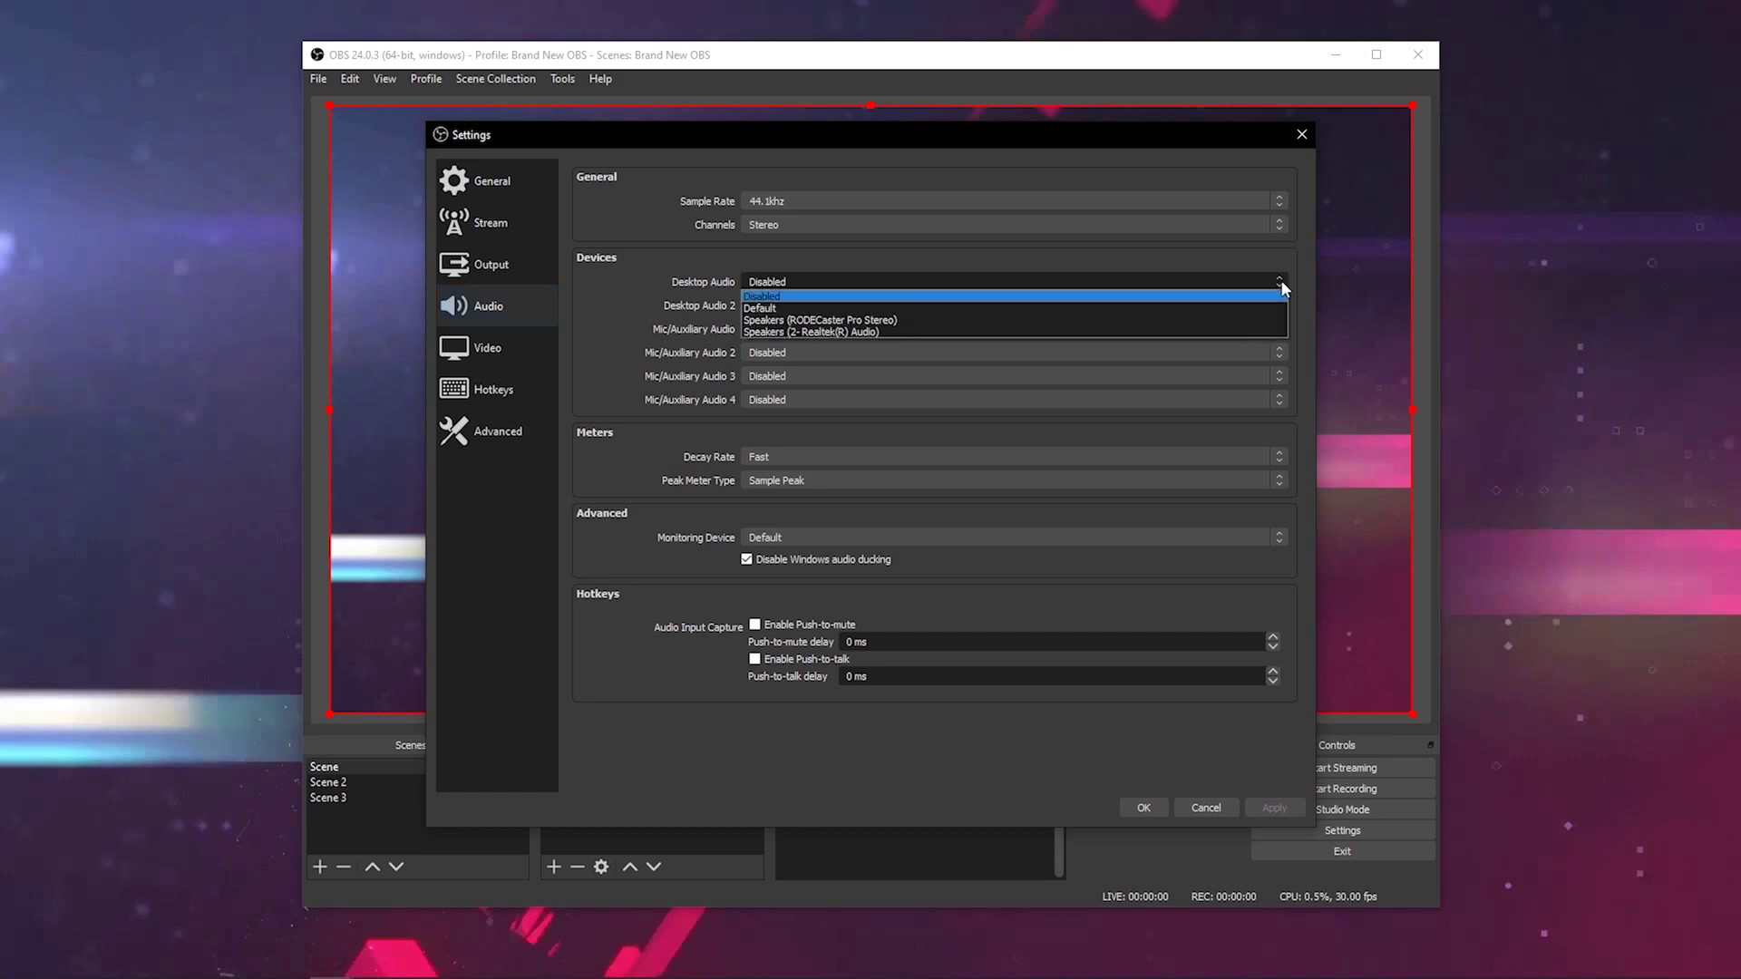
left_click(1205, 297)
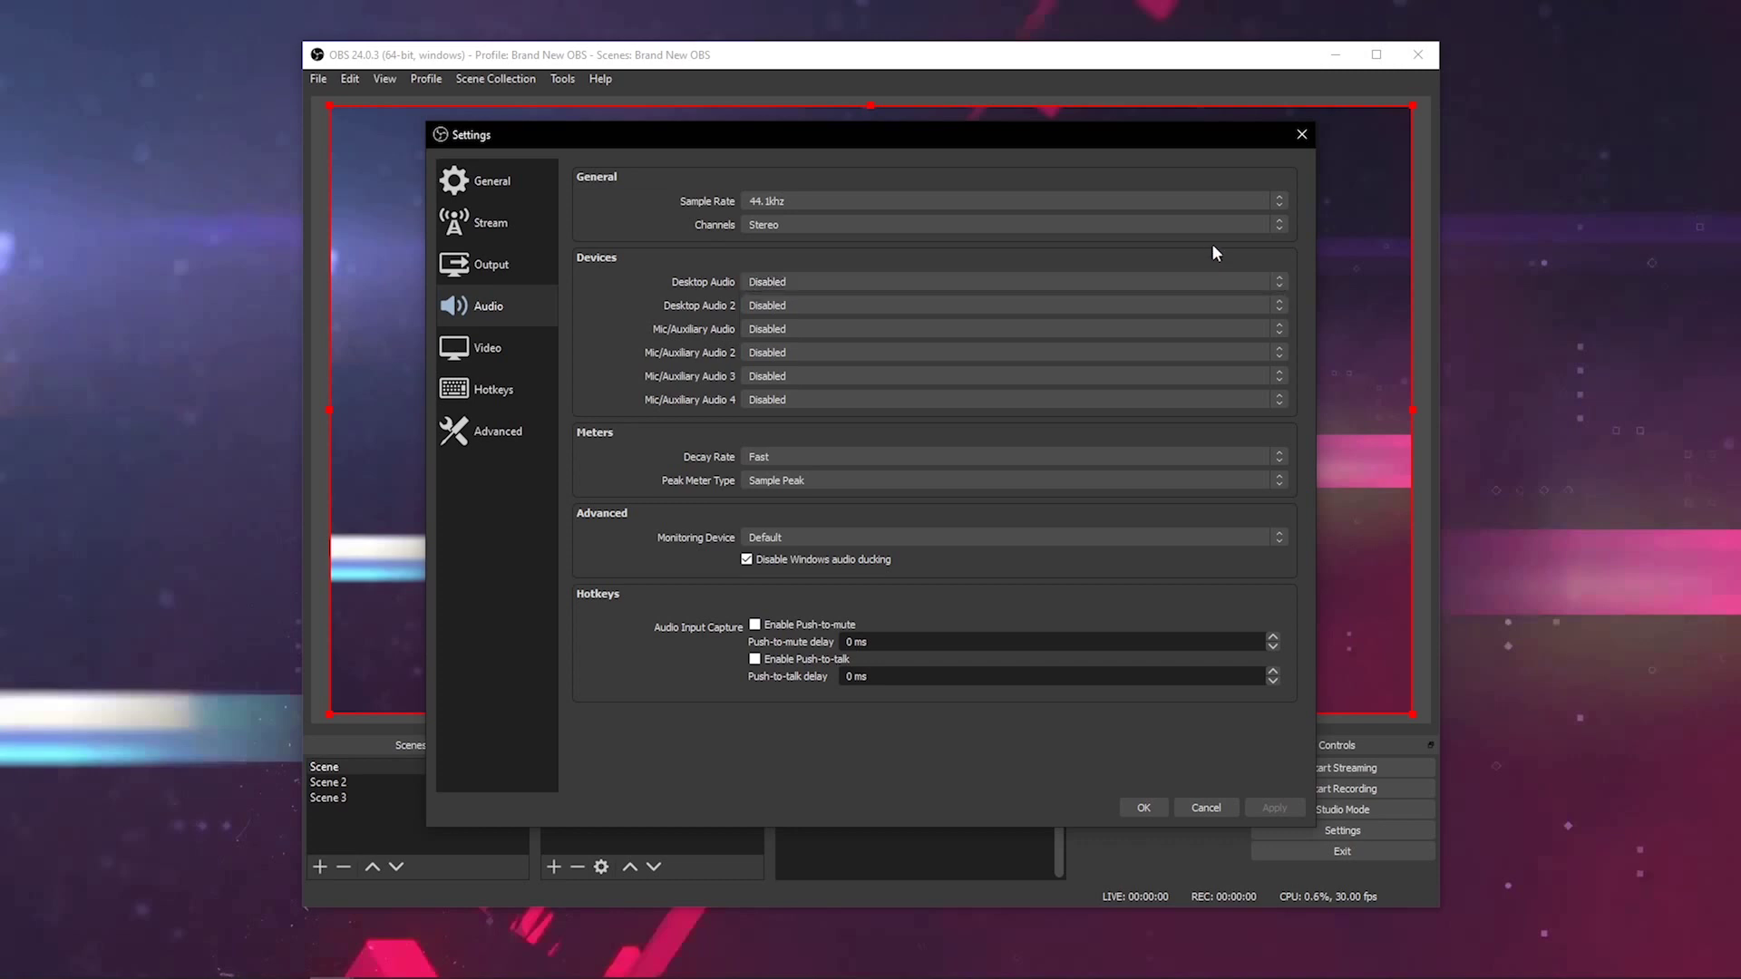
left_click(1233, 282)
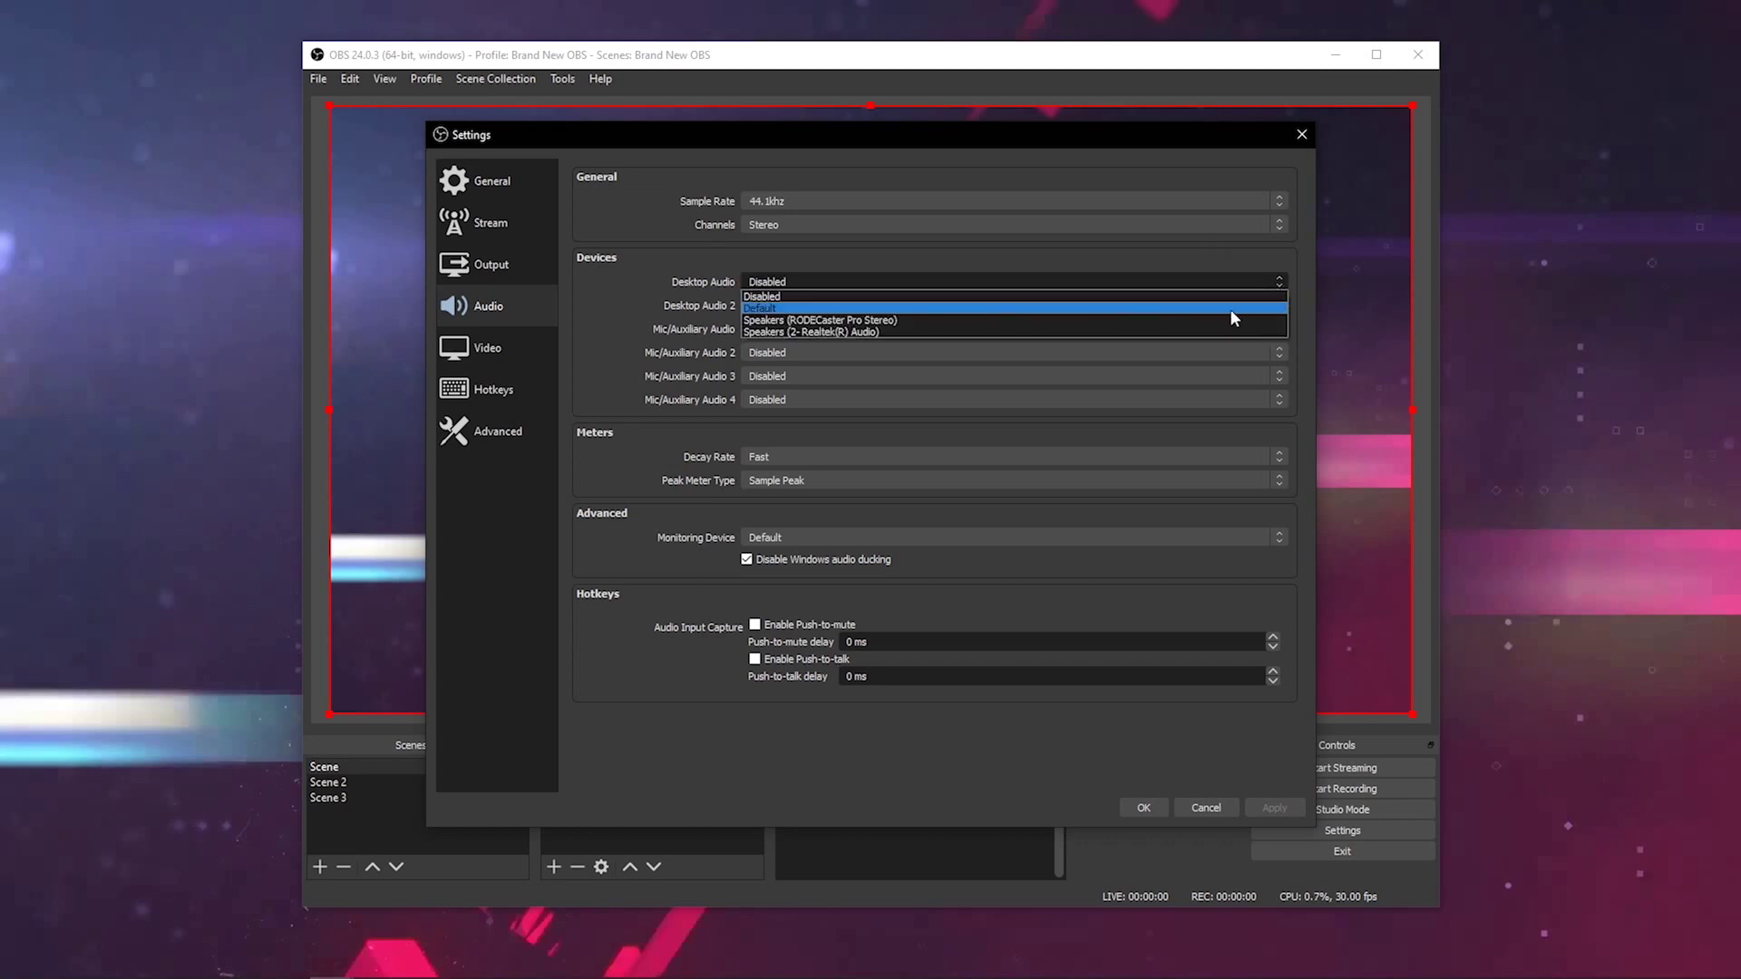
left_click(1231, 310)
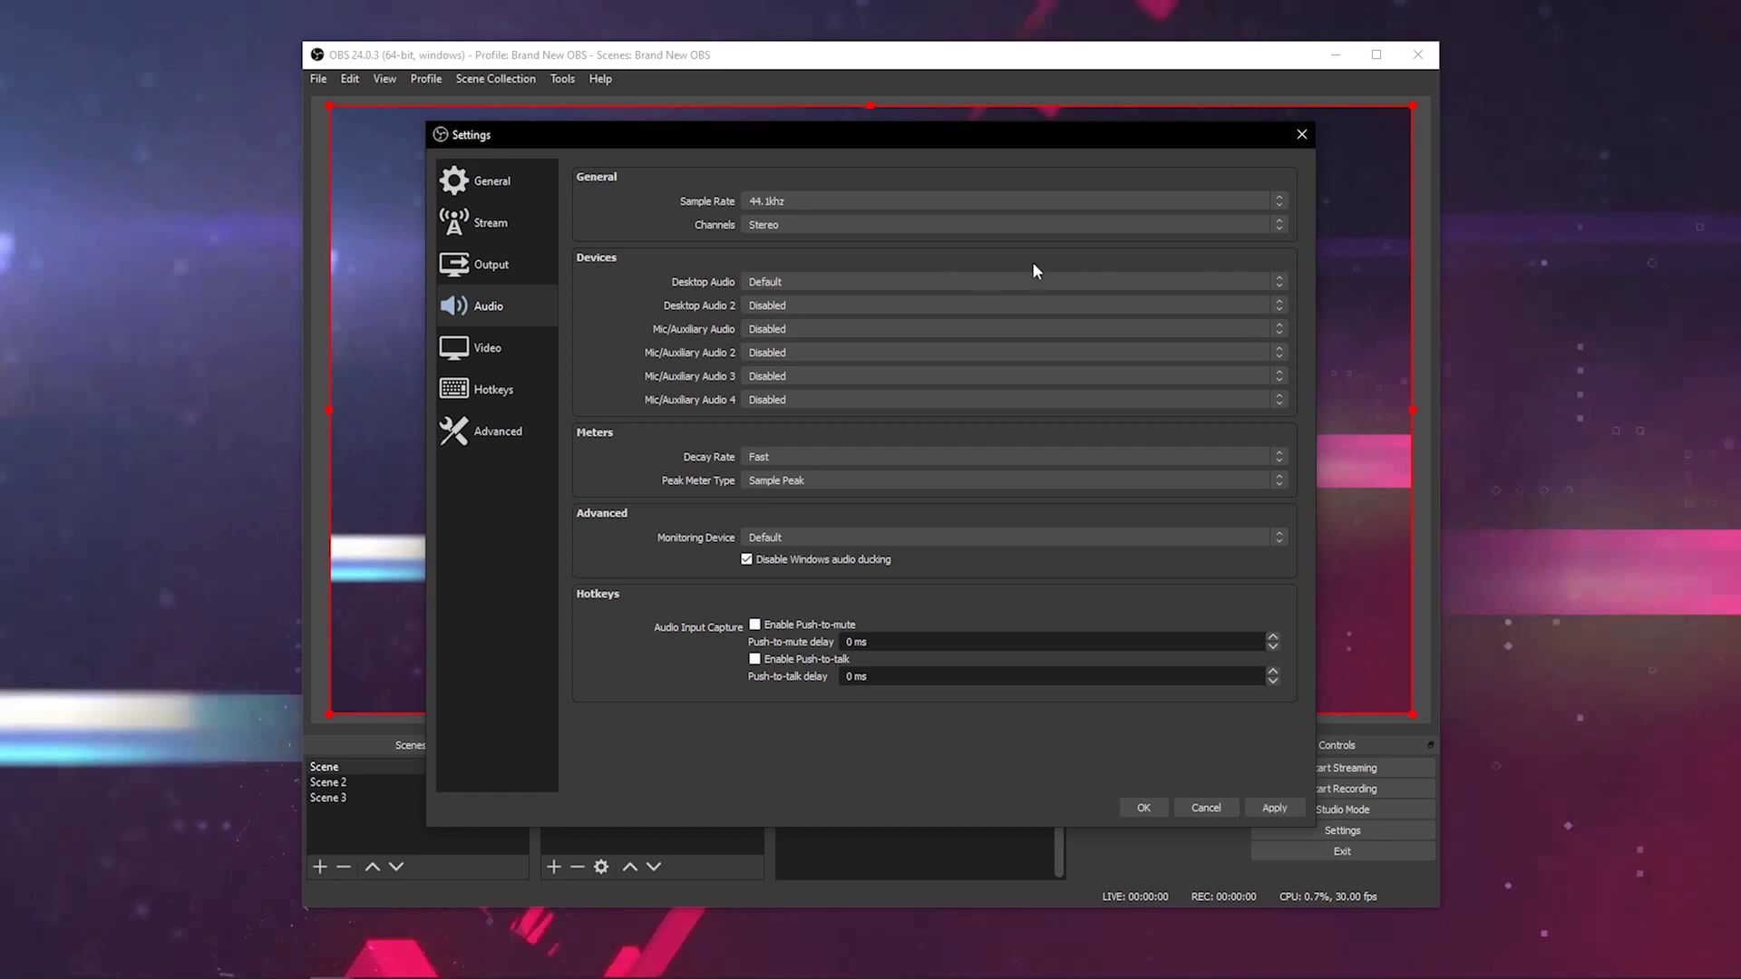
left_click(1278, 328)
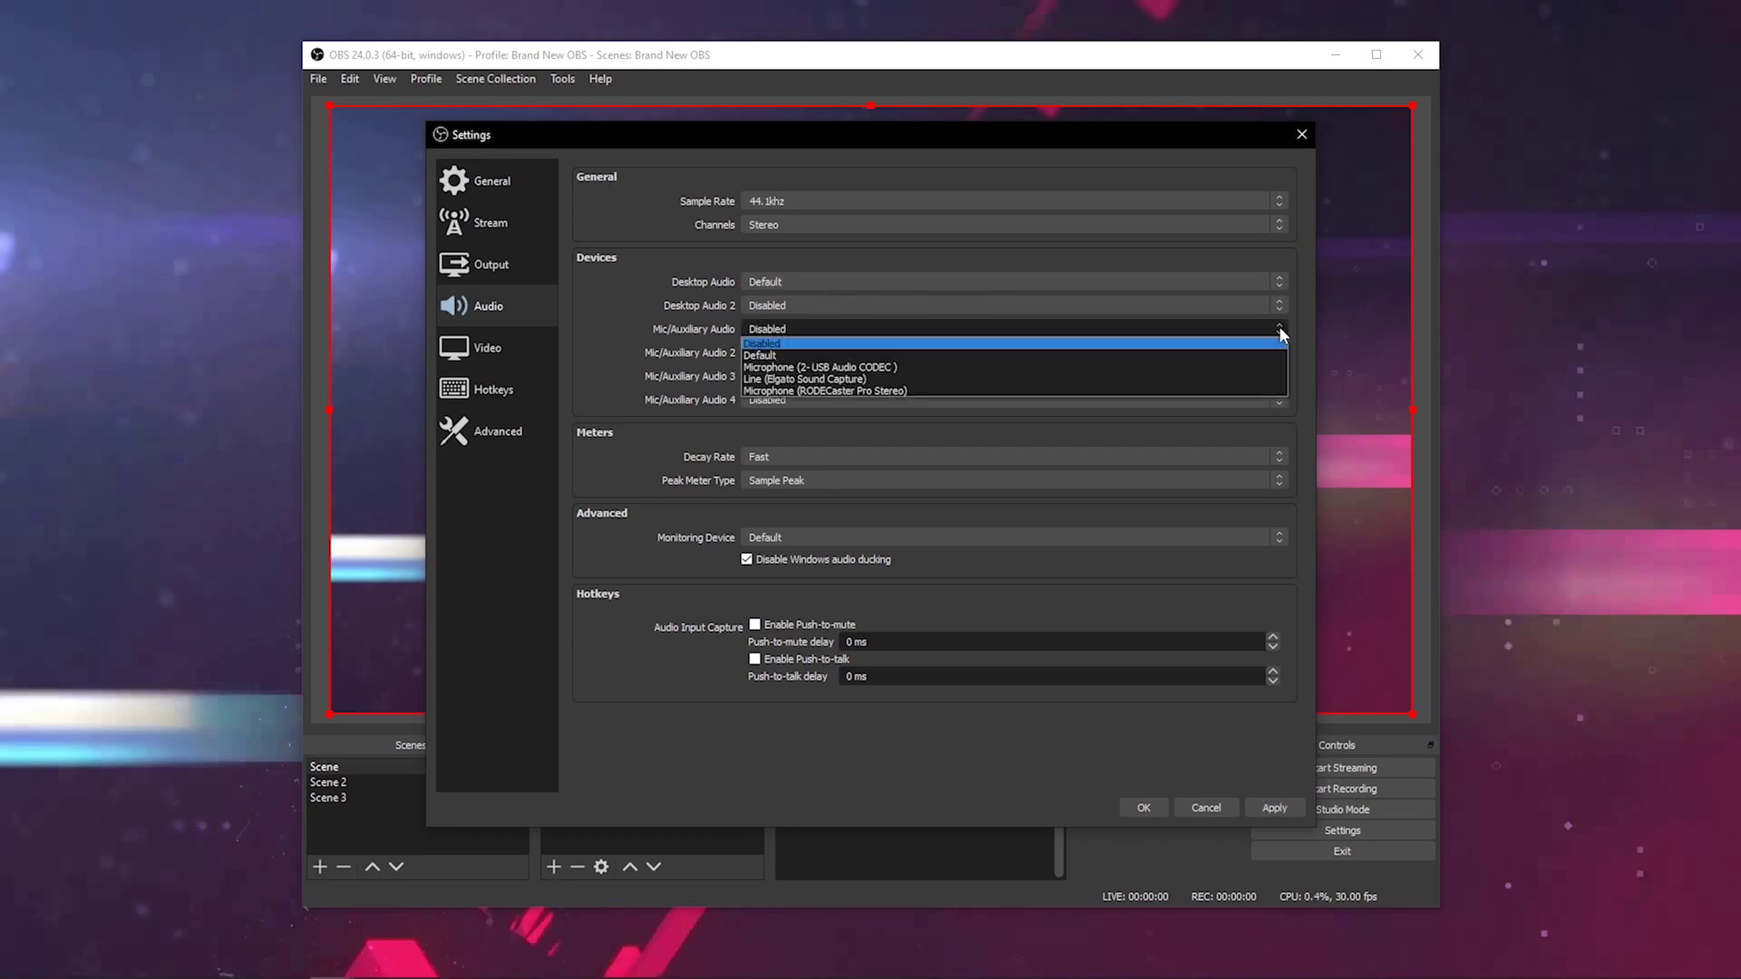
left_click(1224, 365)
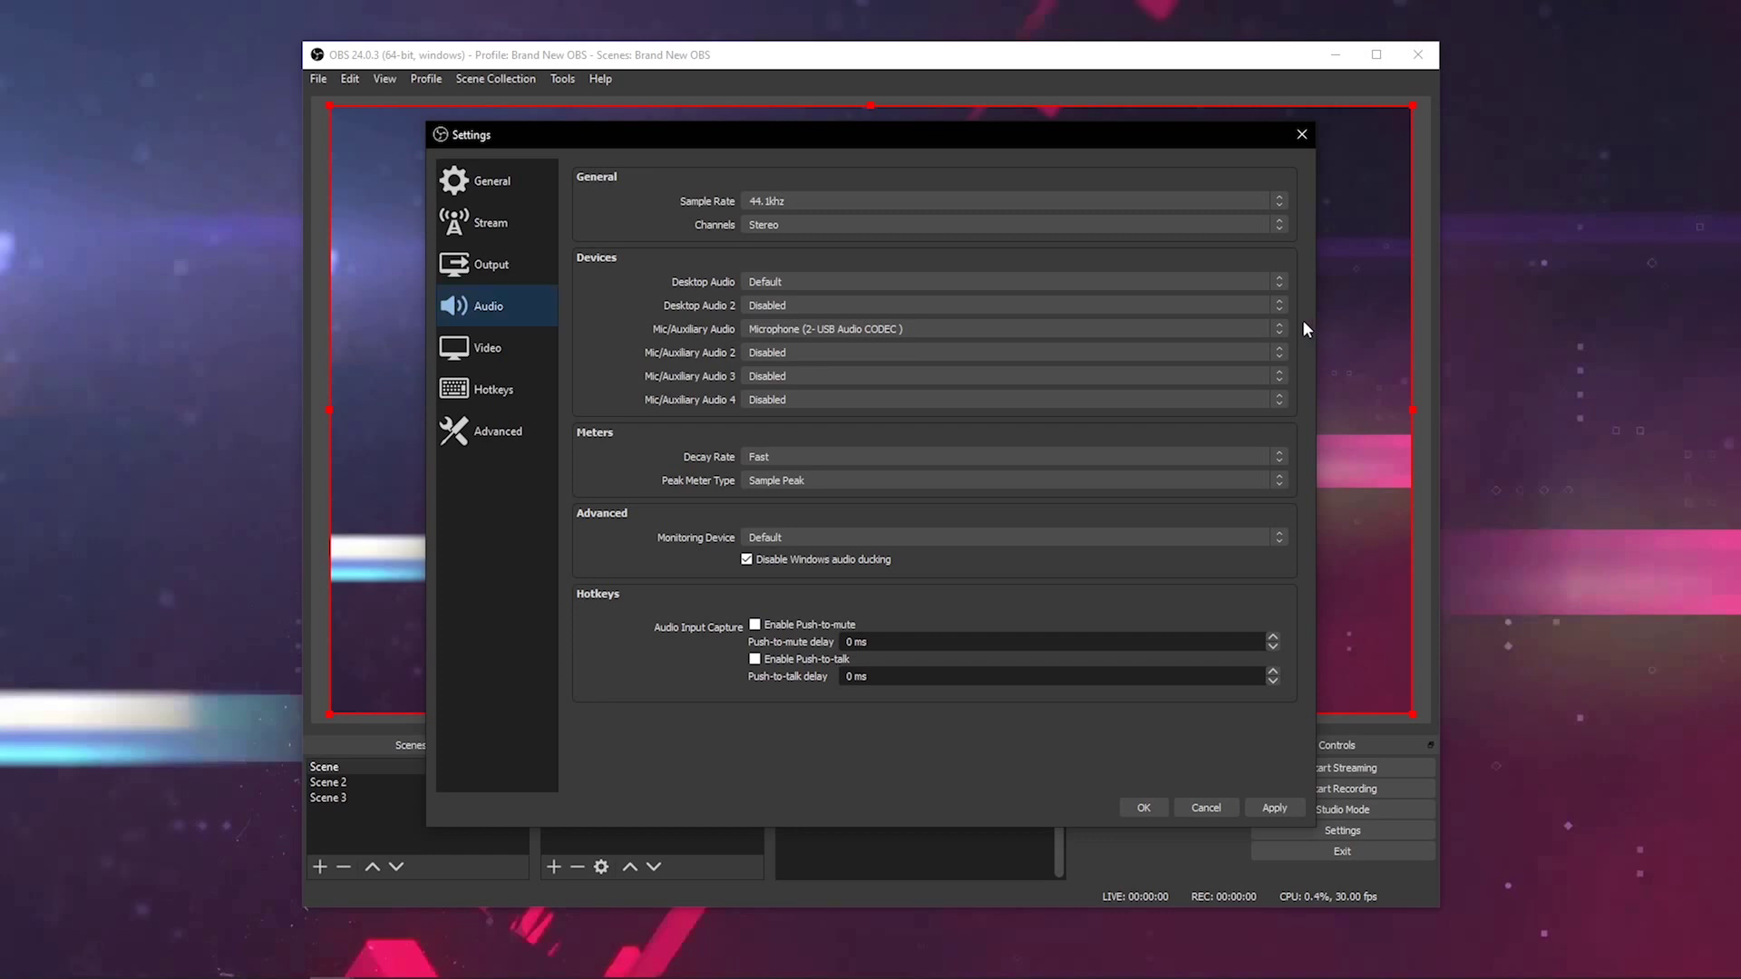
Step: Review the Output page: Simple mode, 2500 Kbps video, x264 encoder, 160 audio bitrate, mkv recordings
left_click(545, 268)
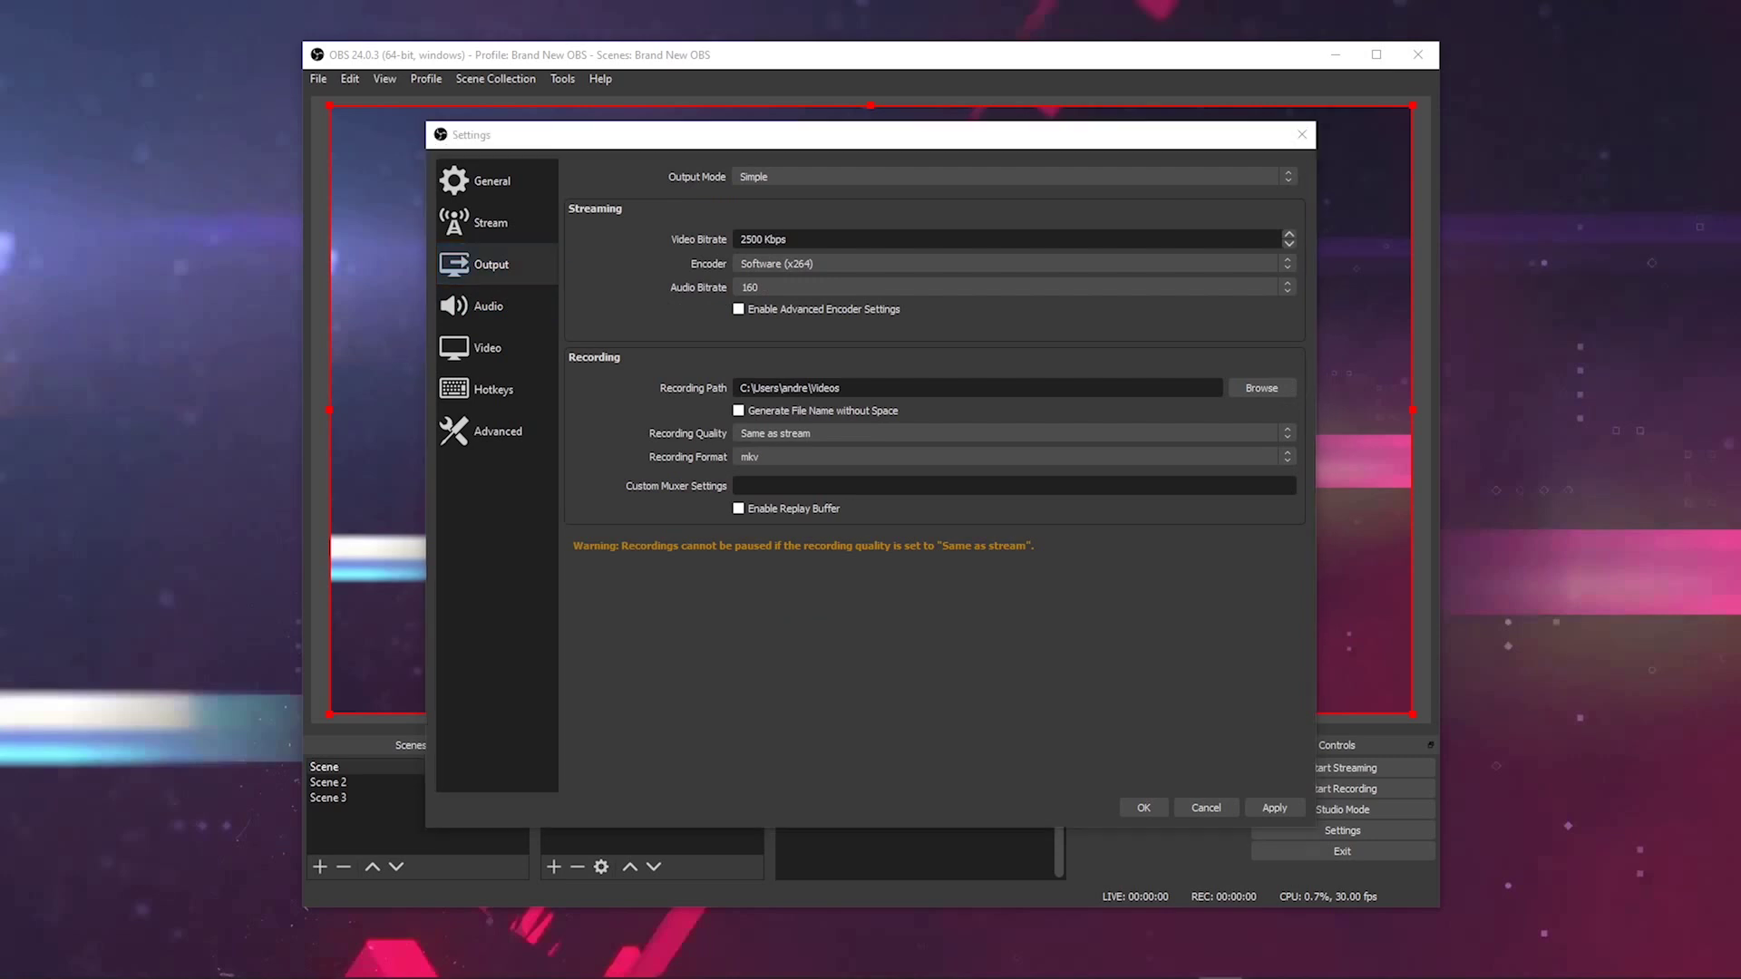
left_click_drag(573, 227, 624, 234)
left_click_drag(566, 373, 621, 377)
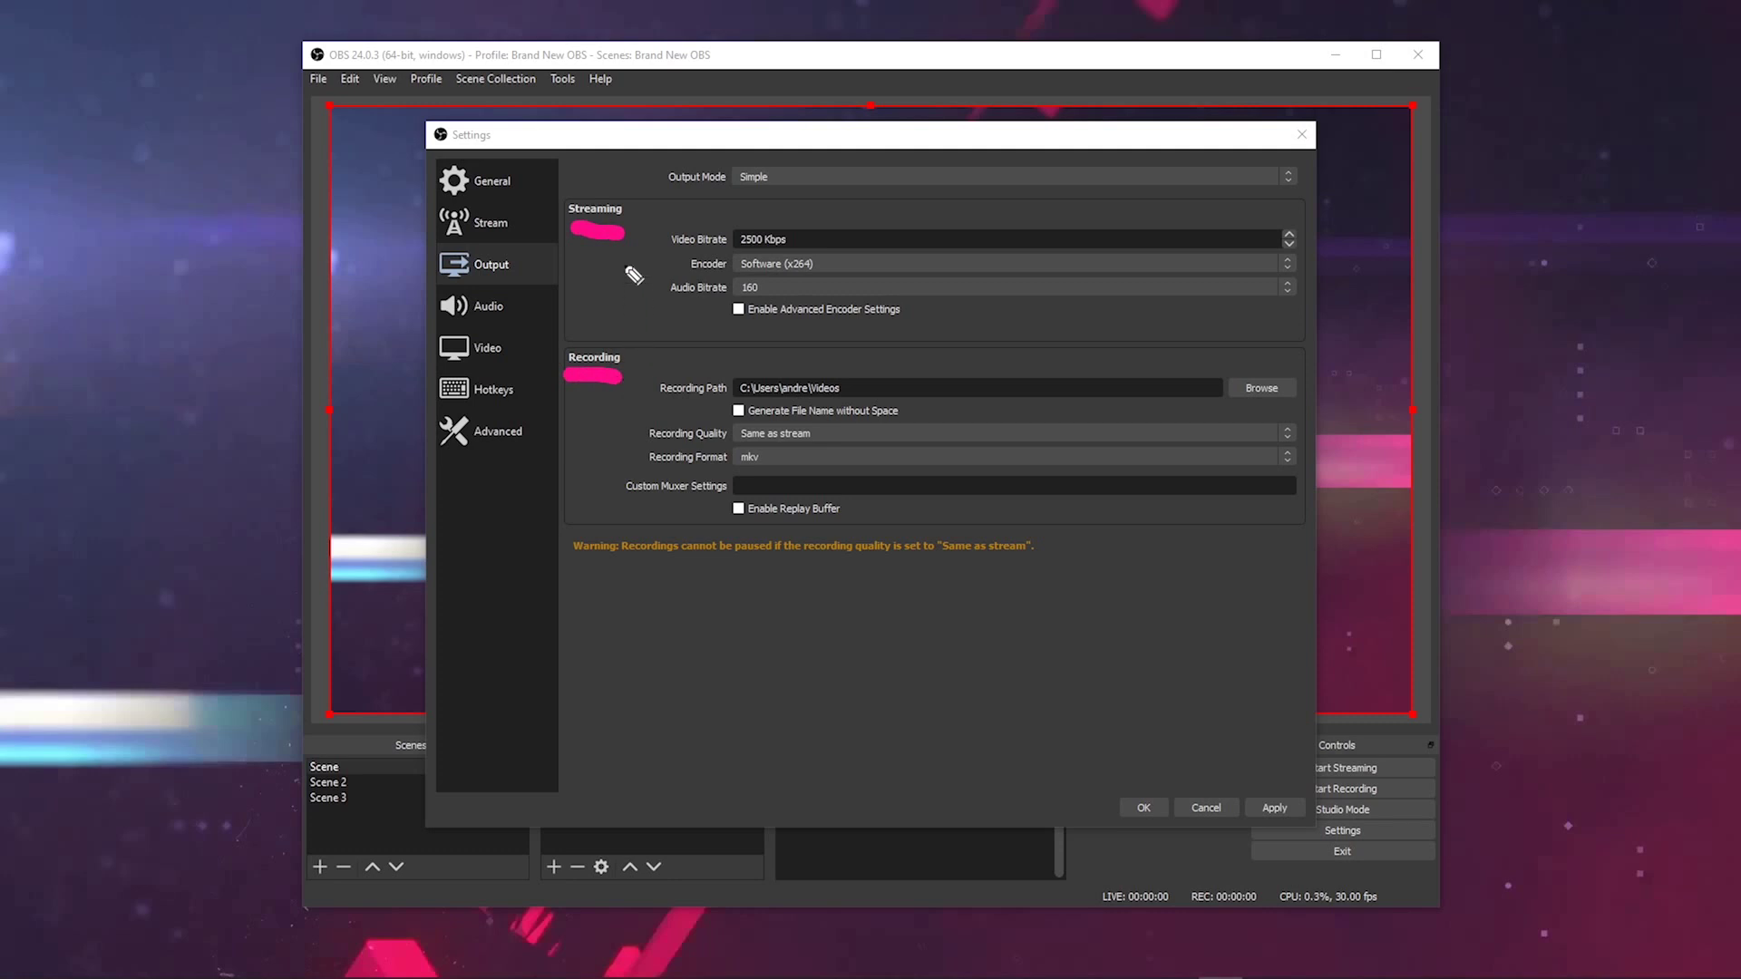
left_click_drag(619, 260, 668, 262)
key("Escape")
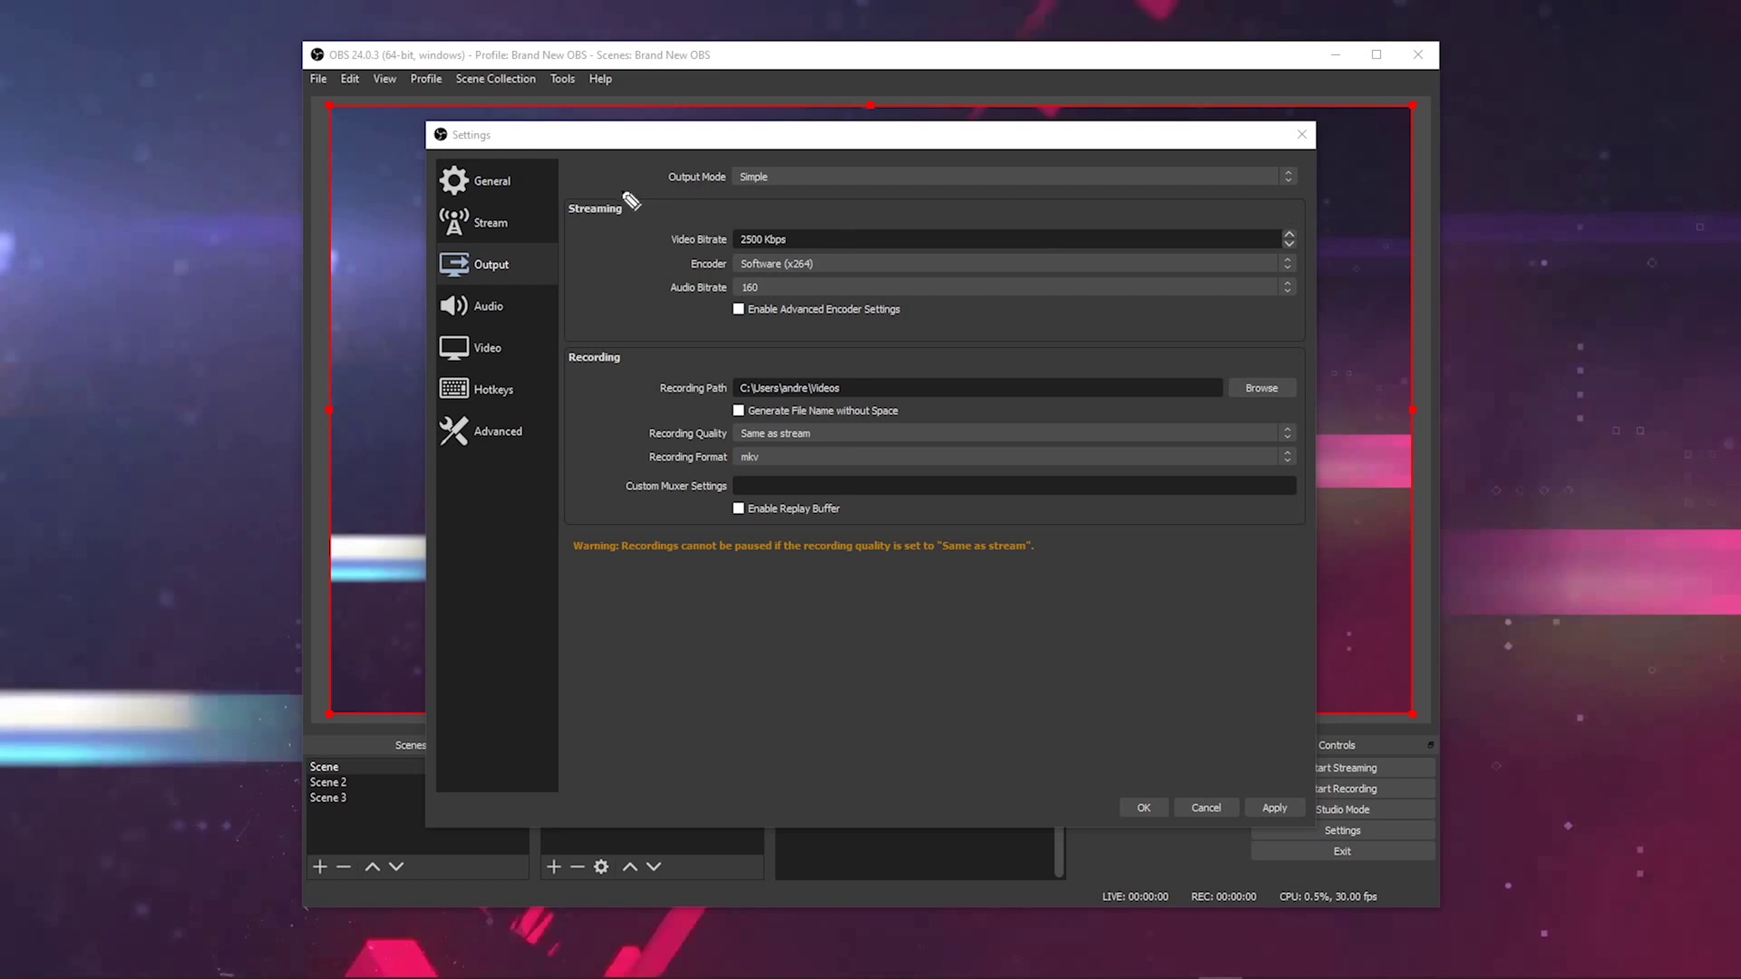
left_click_drag(581, 172, 642, 173)
key("Escape")
left_click_drag(597, 239, 645, 240)
mouse_move(854, 201)
left_mouse_down()
mouse_move(948, 182)
mouse_move(933, 215)
mouse_move(958, 218)
mouse_move(988, 181)
mouse_move(995, 211)
mouse_move(976, 224)
mouse_move(1071, 199)
left_mouse_up()
left_click(1038, 179)
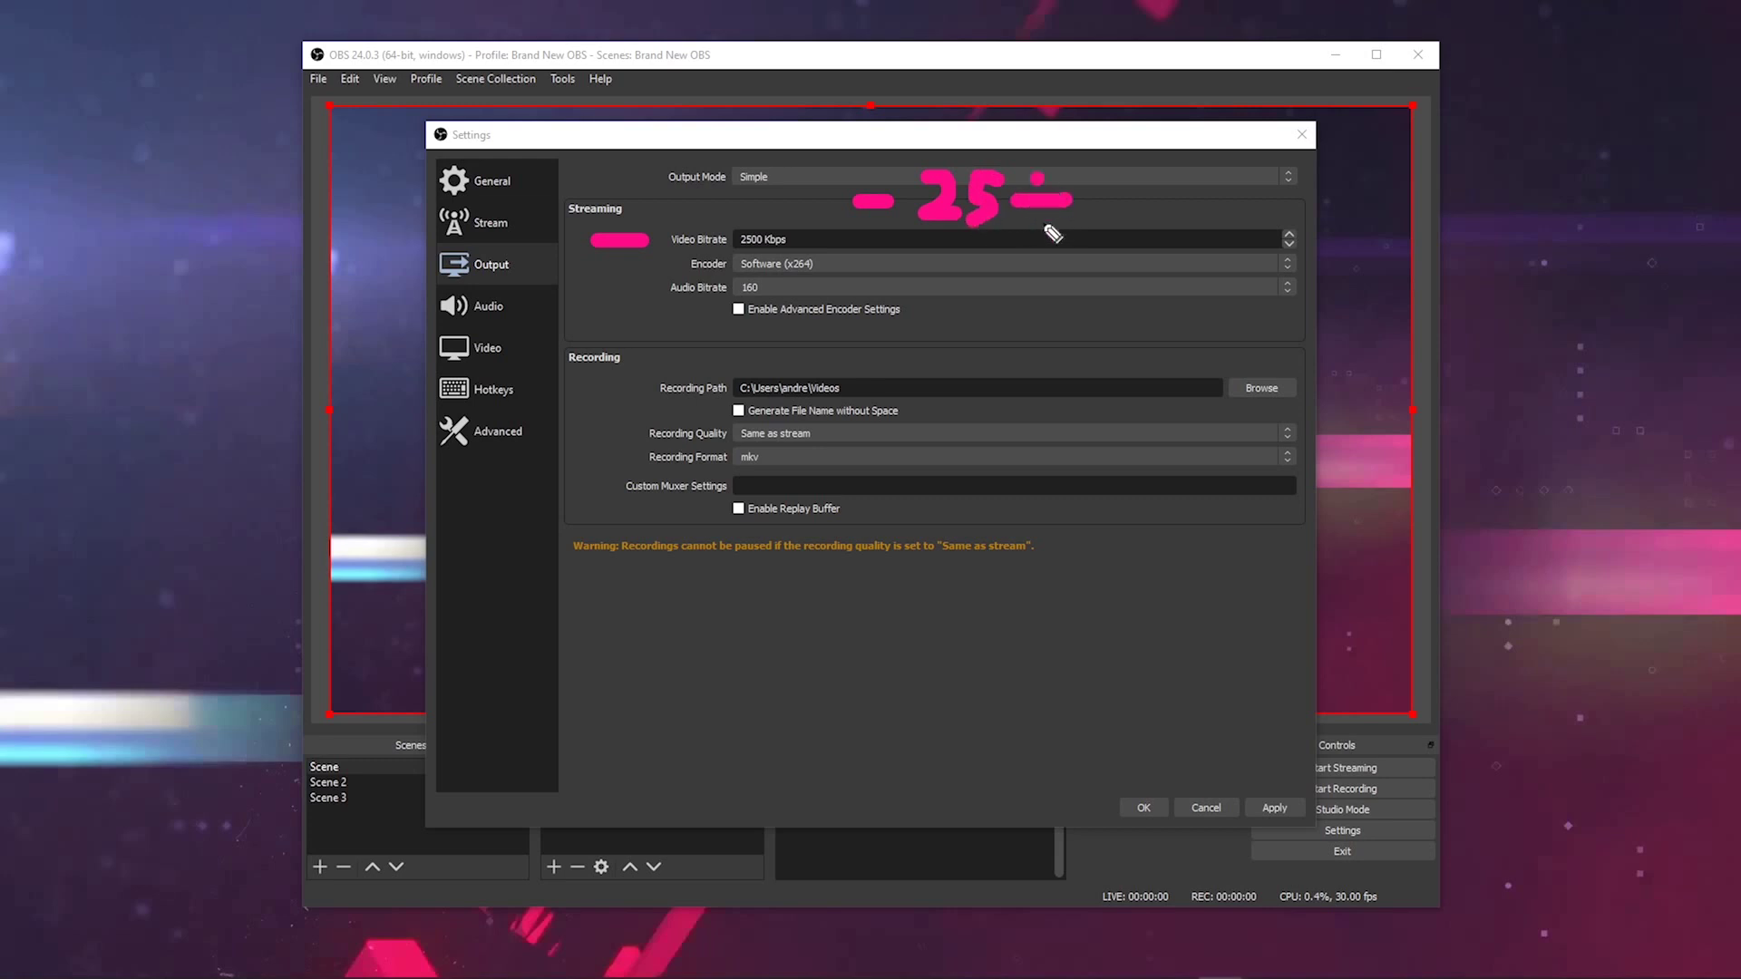
left_click(1043, 222)
left_click_drag(804, 239, 845, 239)
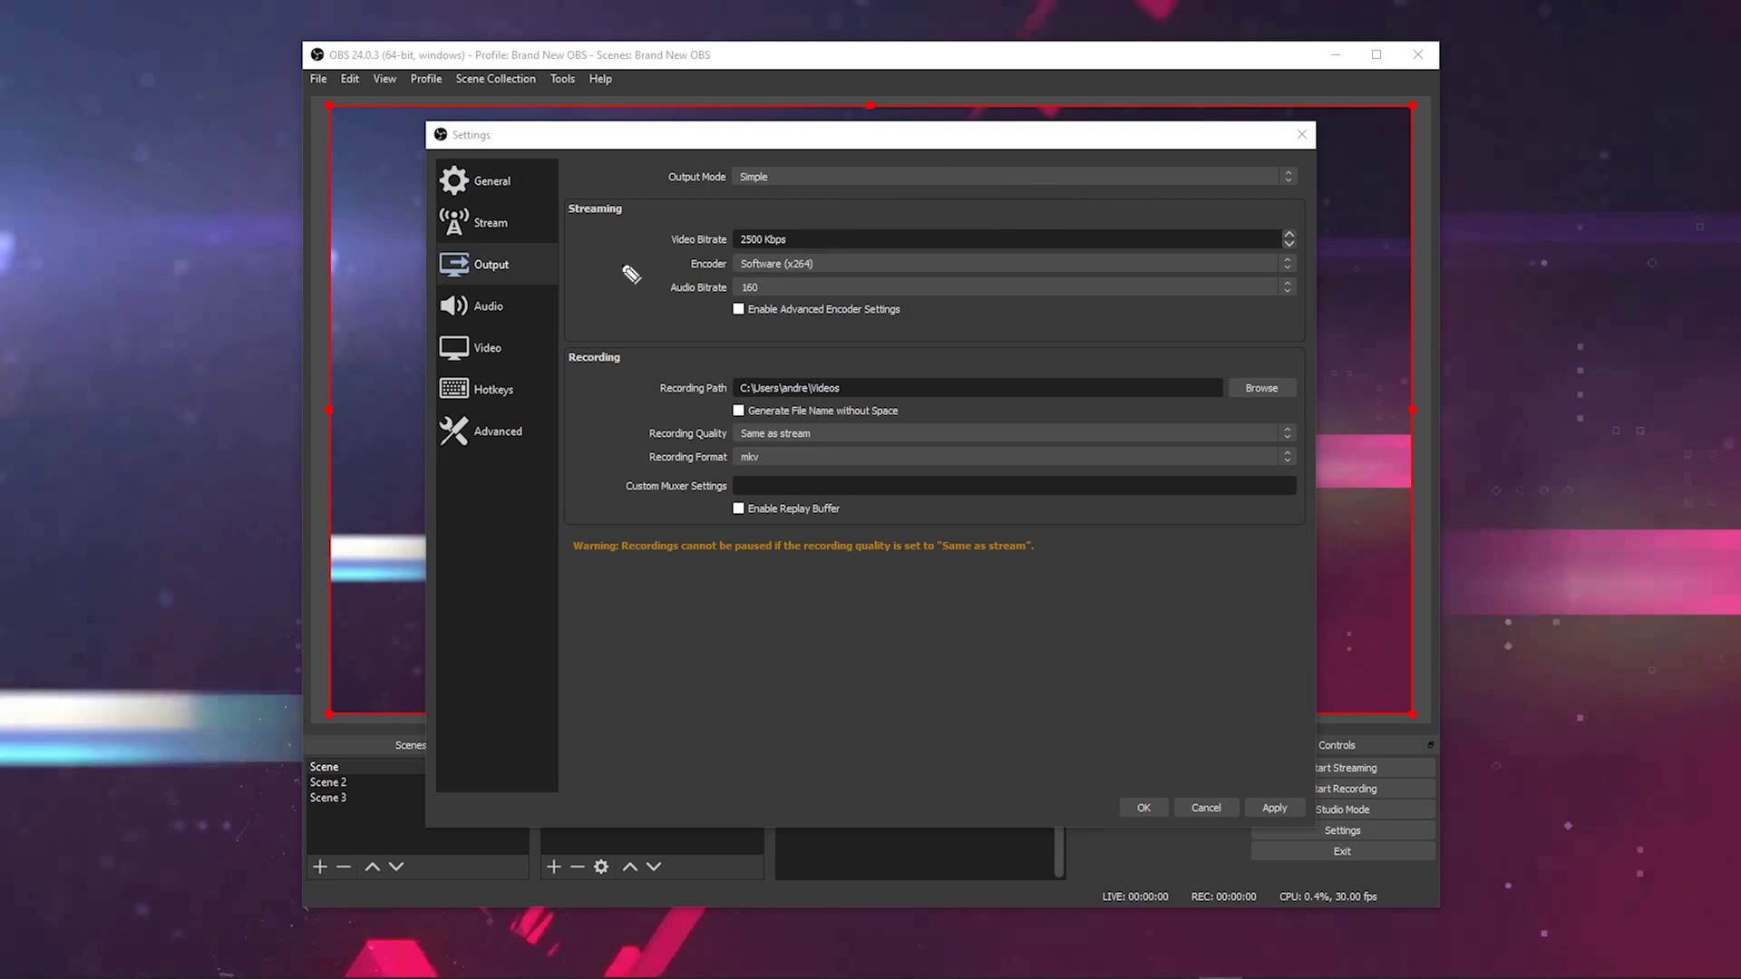
Step: Check the encoder choices, keep Software (x264) for now, and highlight the CPU usage reading
left_click_drag(615, 264, 671, 264)
left_click(1287, 267)
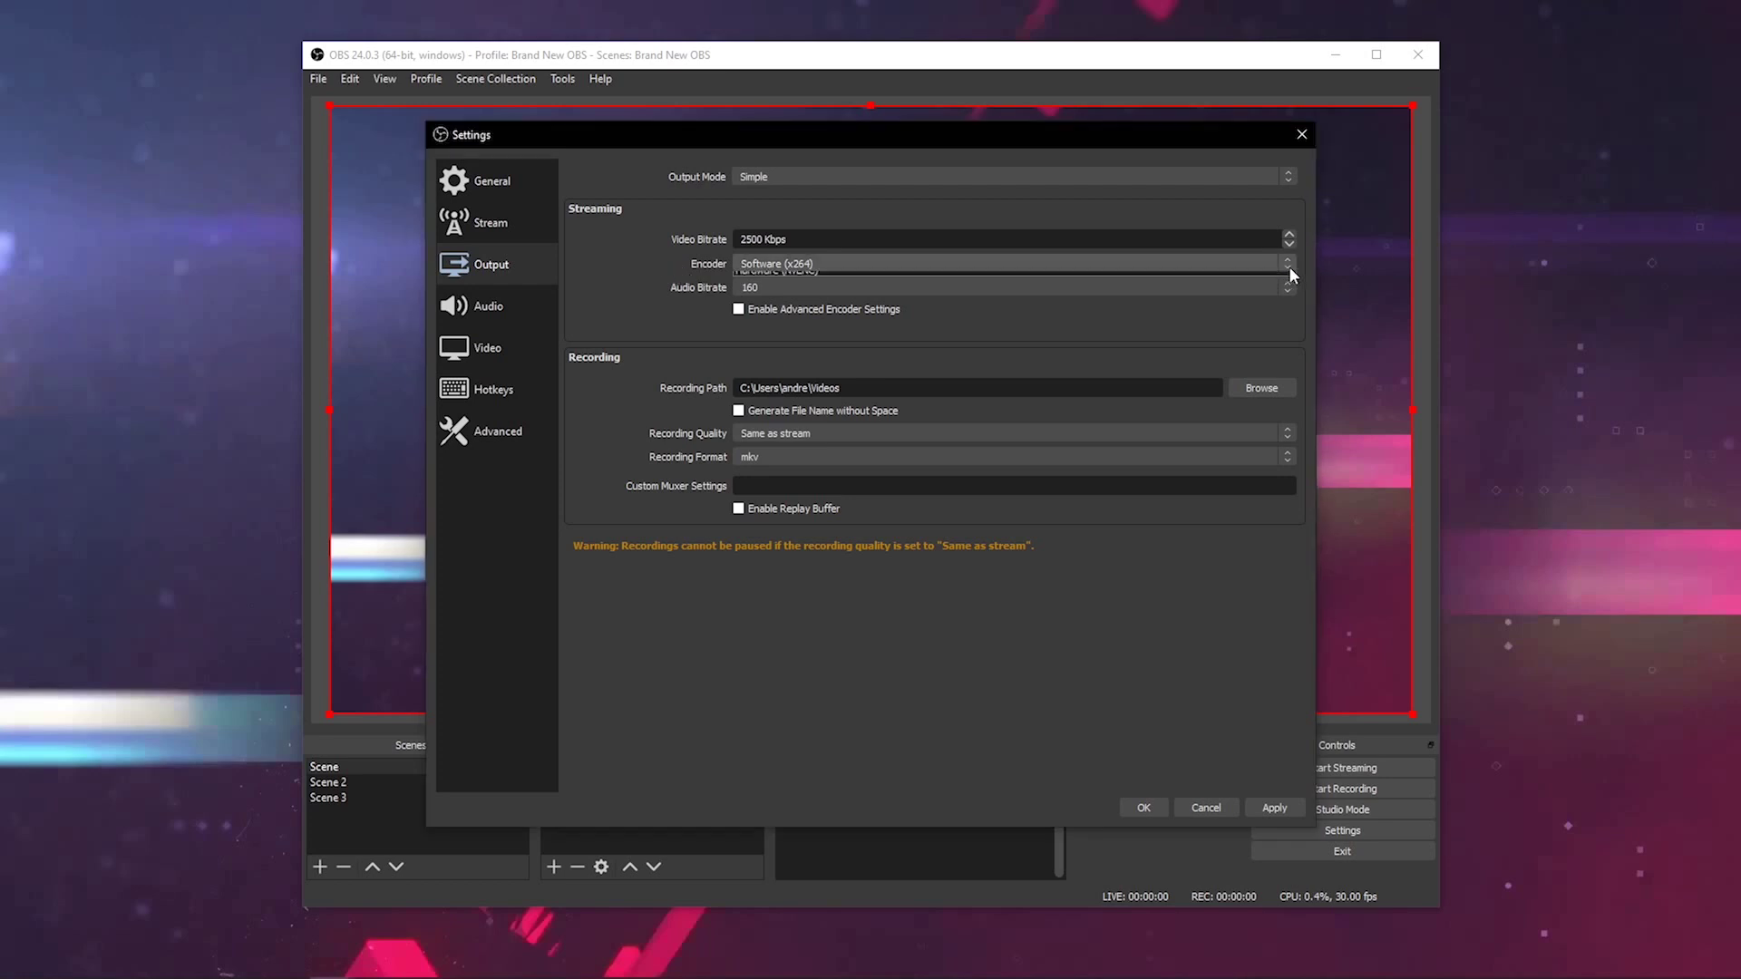
left_click(909, 276)
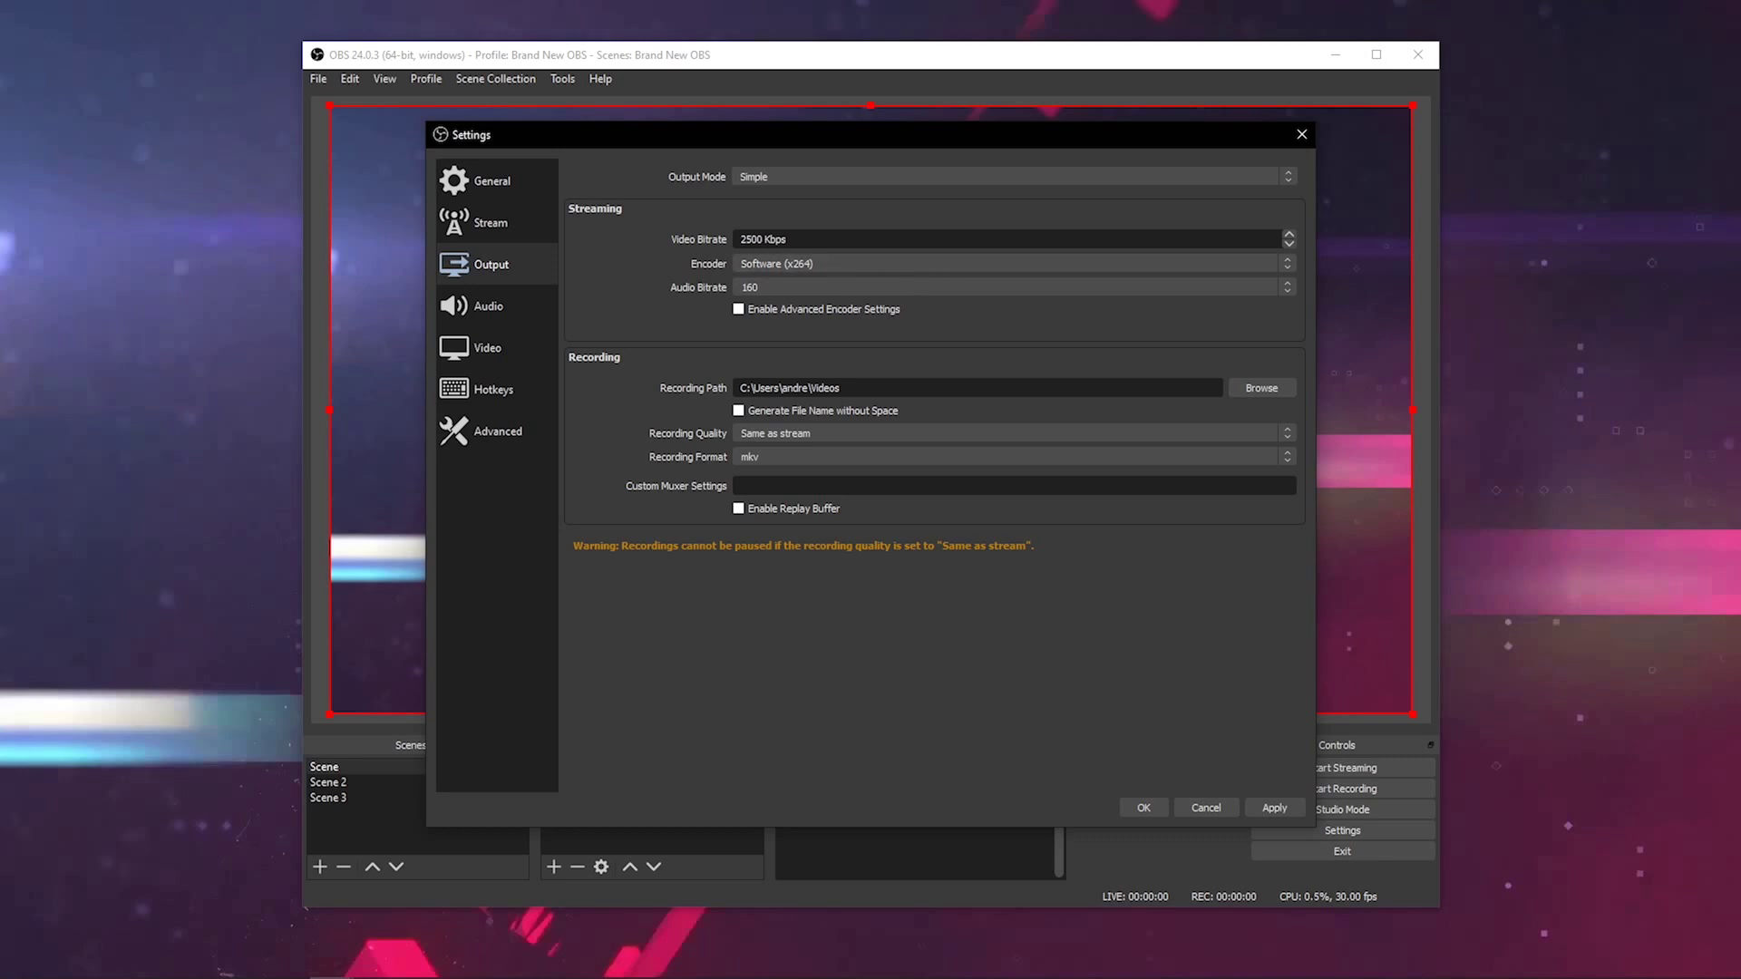
left_click_drag(613, 262, 676, 263)
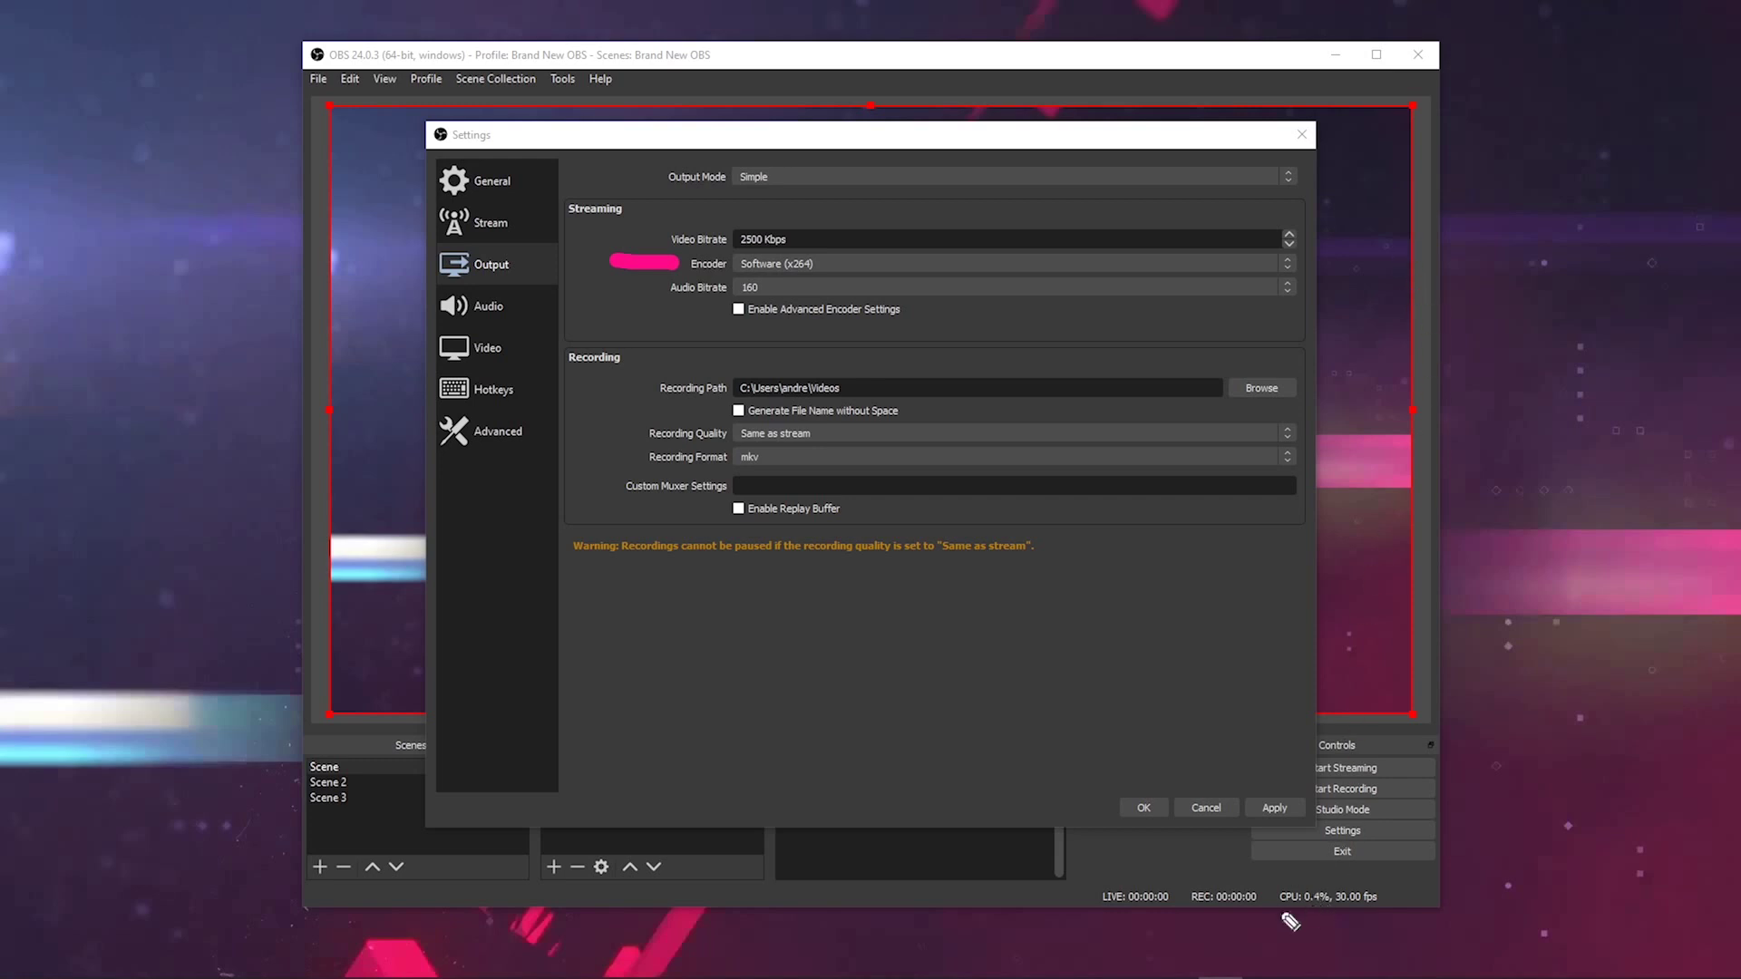
mouse_move(1274, 887)
left_mouse_down()
mouse_move(1335, 925)
mouse_move(1163, 948)
mouse_move(1219, 919)
left_mouse_up()
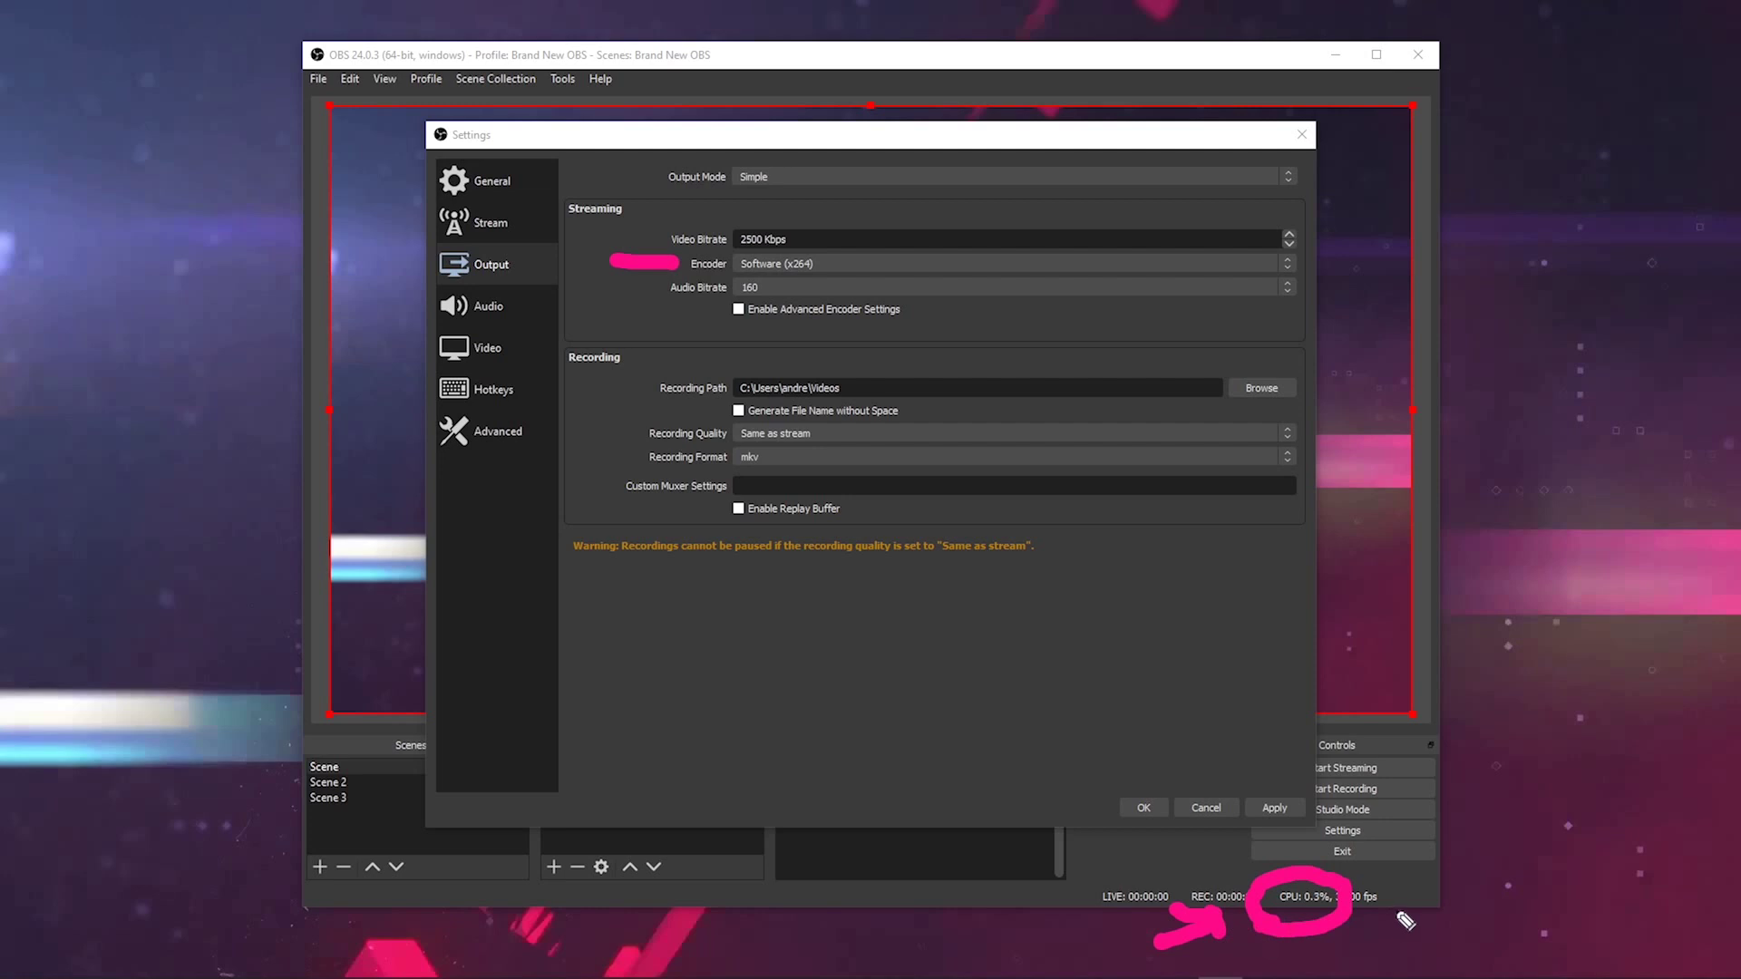
mouse_move(1401, 918)
left_mouse_down()
mouse_move(1462, 927)
mouse_move(1396, 909)
mouse_move(1430, 948)
left_mouse_up()
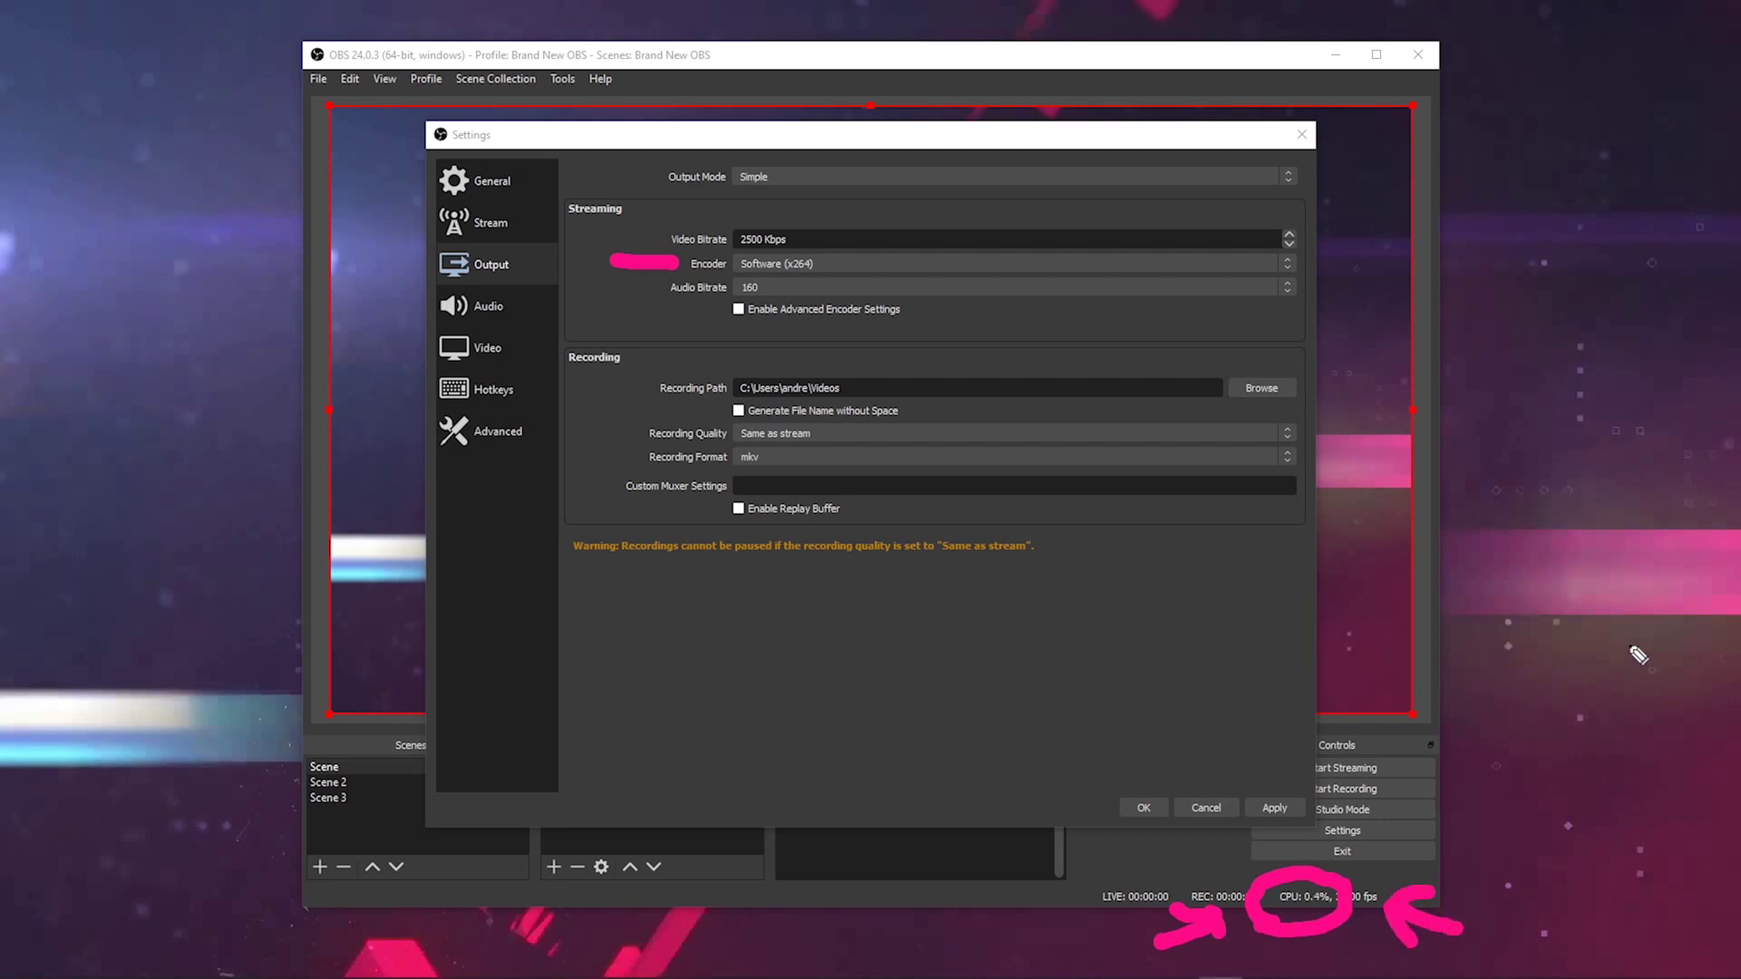
key("Escape")
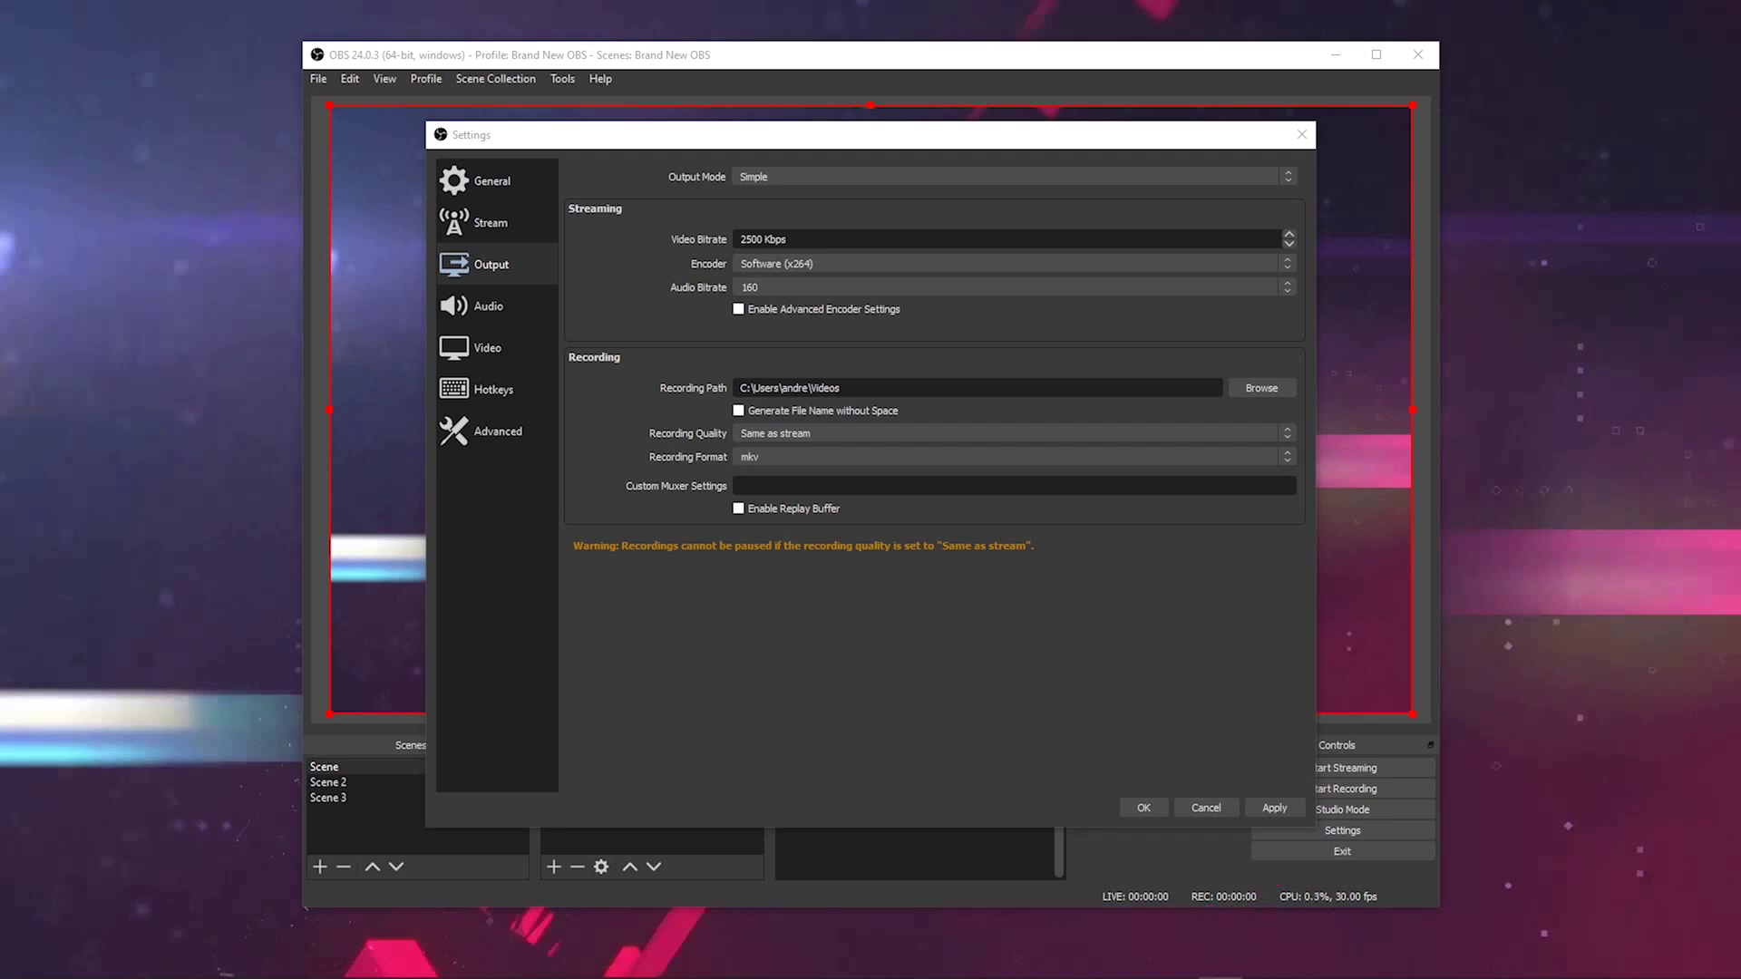
Step: Switch the streaming encoder to Hardware (NVENC)
left_click(1288, 263)
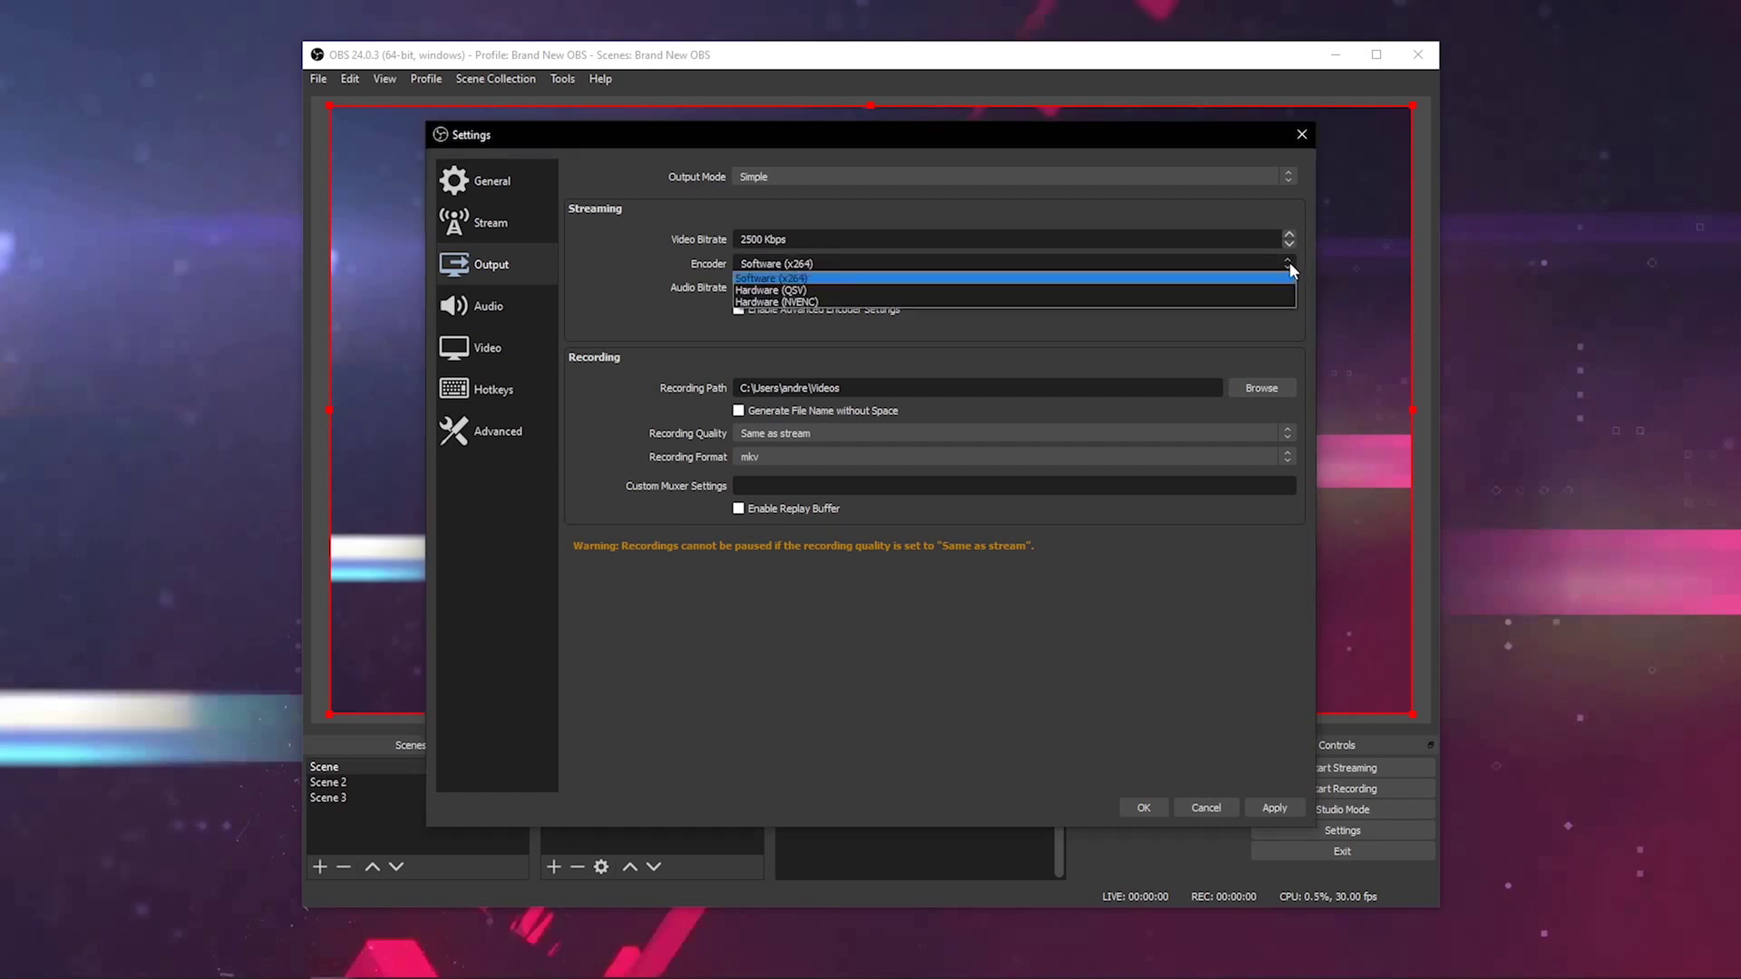
left_click(1171, 302)
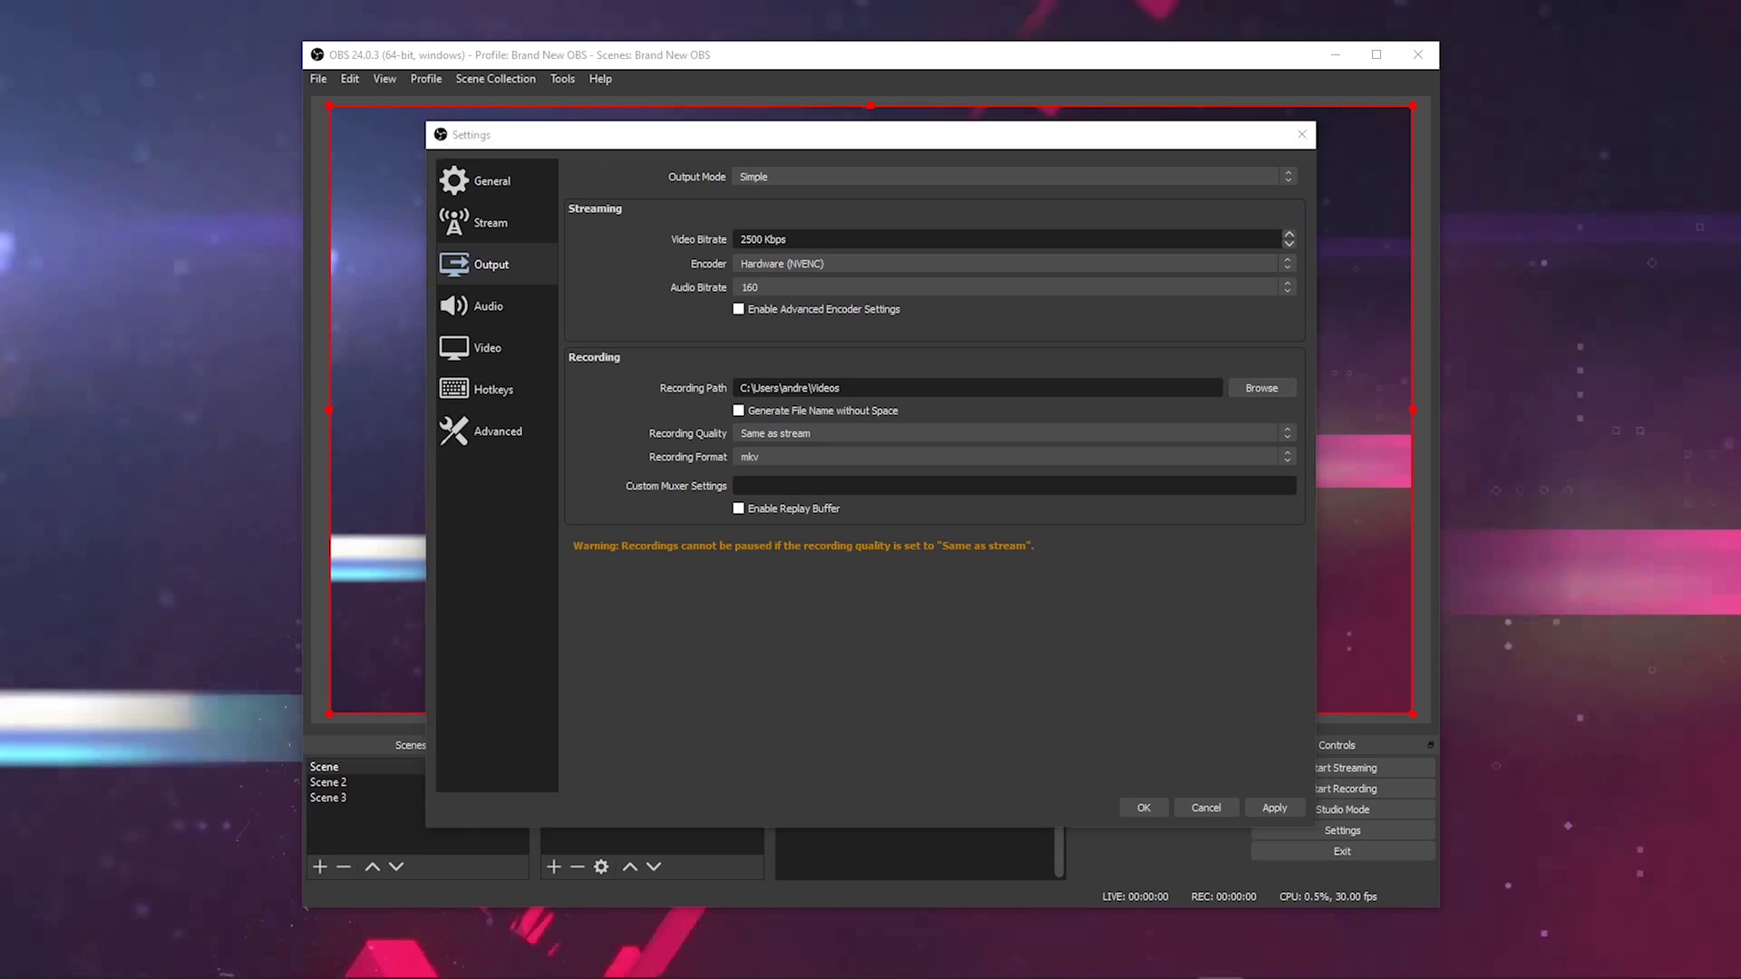
left_click_drag(609, 260, 672, 267)
Step: Lower the streaming audio bitrate from 160 to 128 and highlight the recording section
left_click(1291, 285)
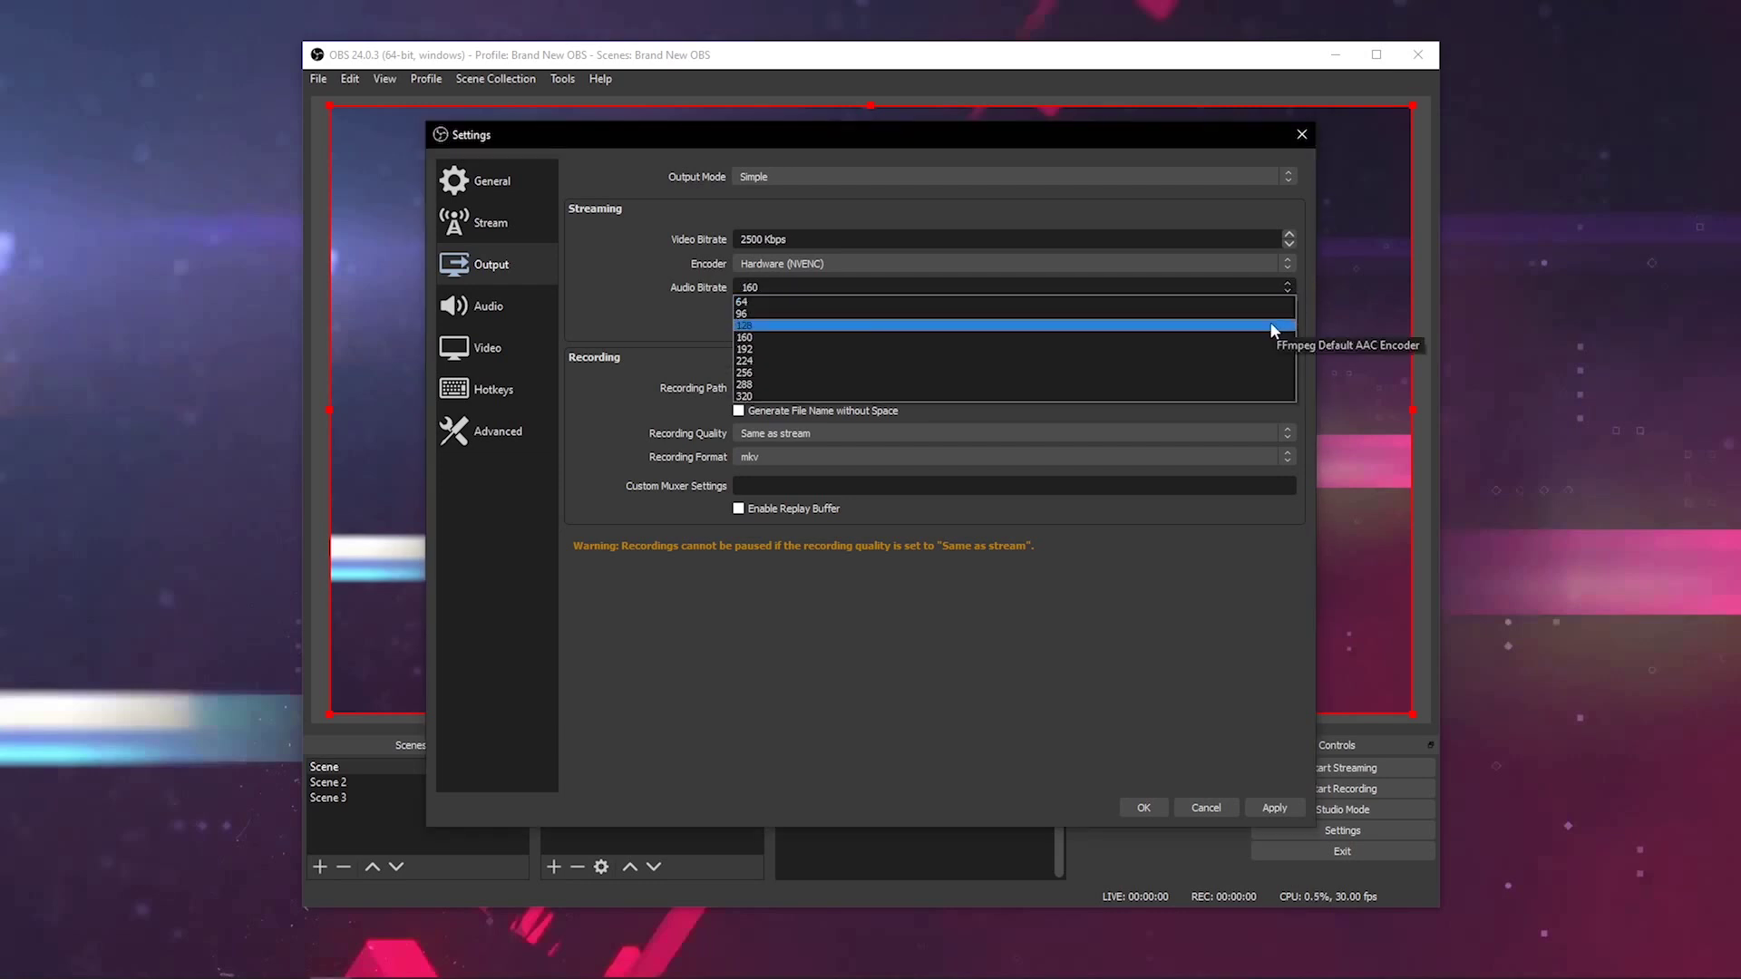
left_click(1273, 325)
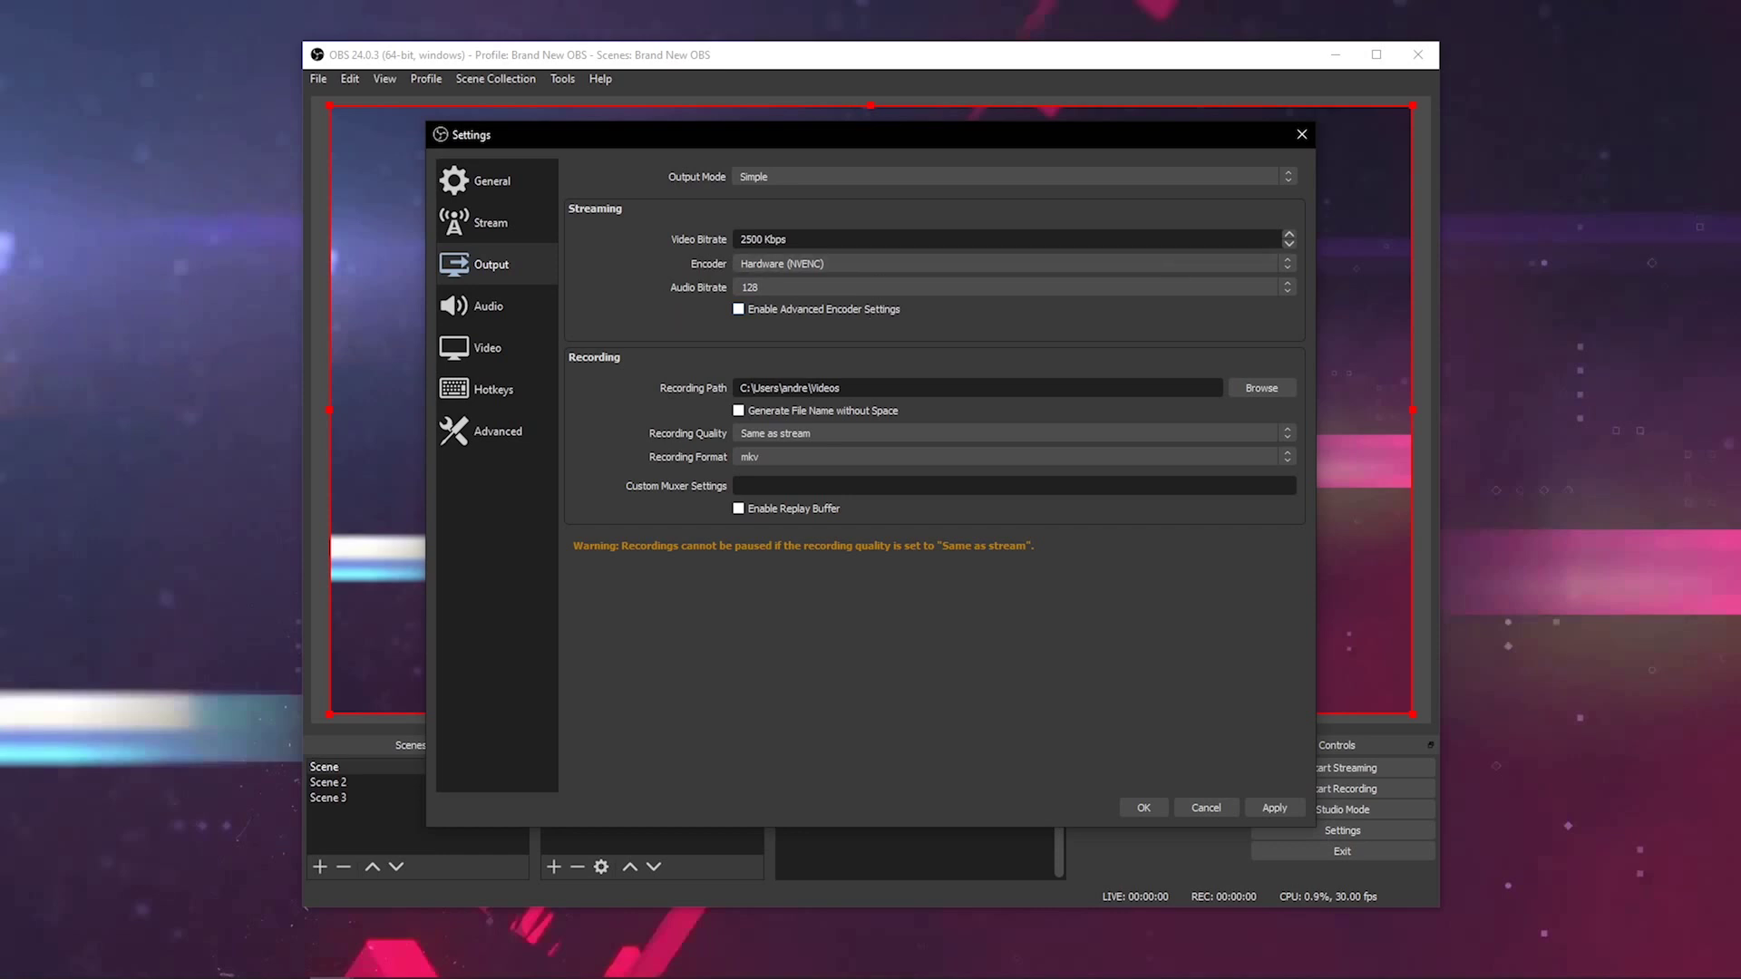
left_click_drag(567, 373, 650, 392)
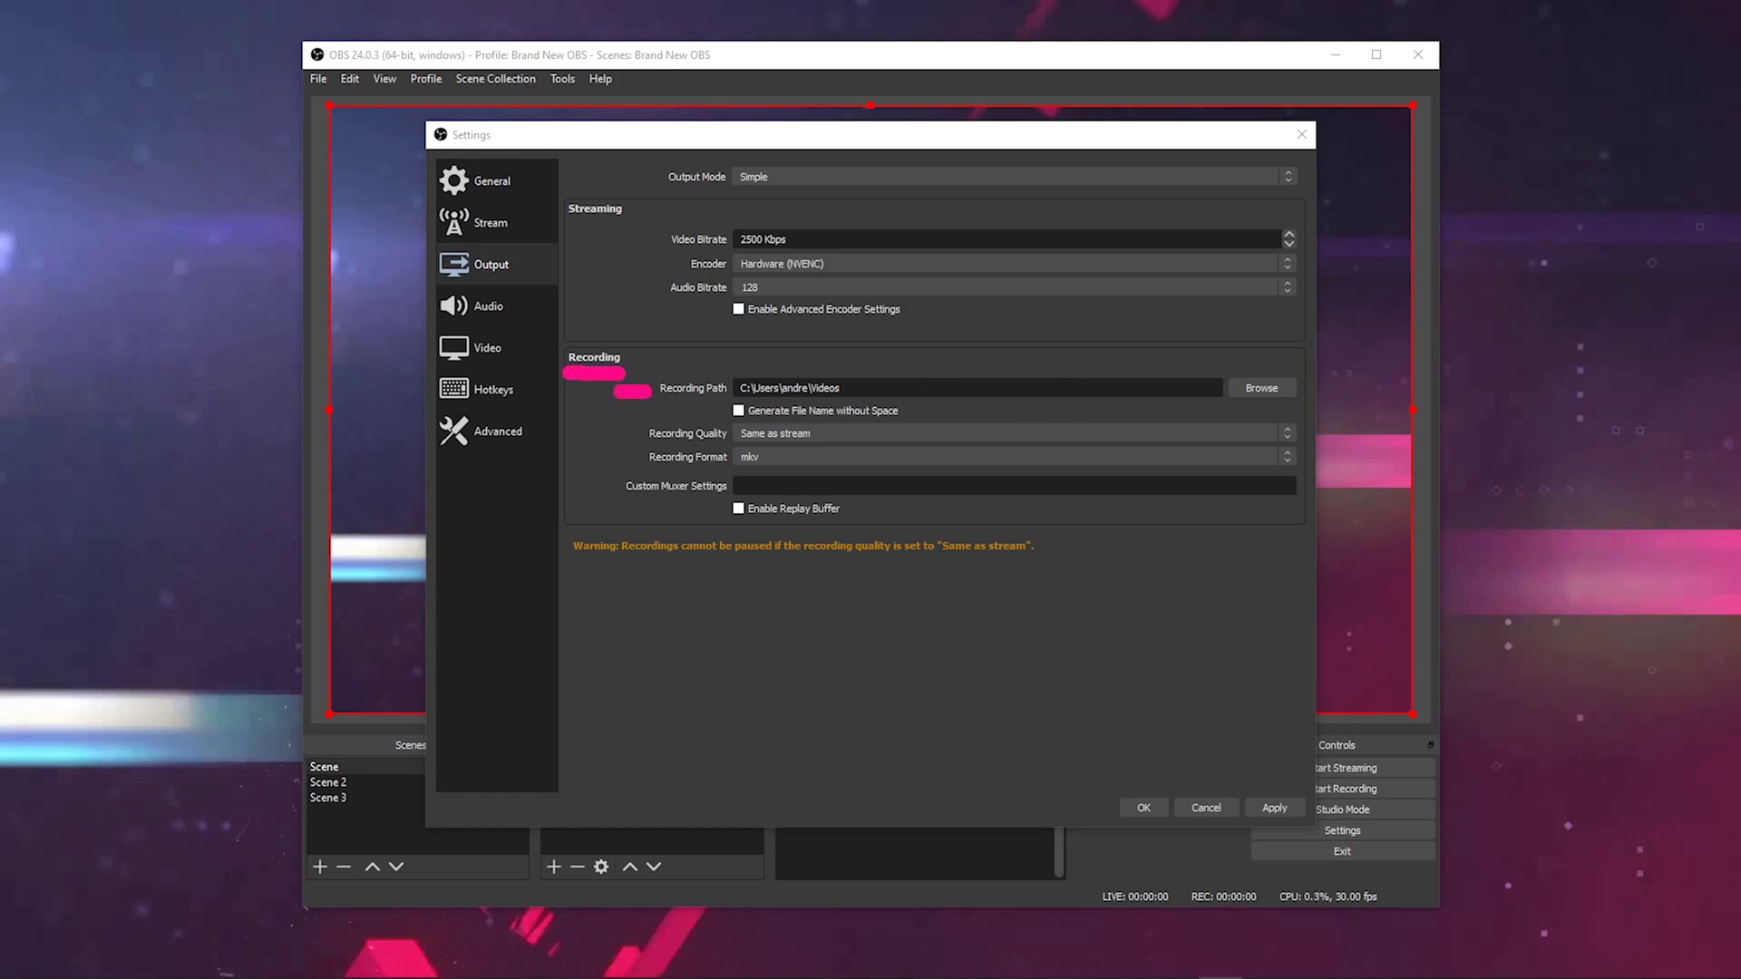
key("Escape")
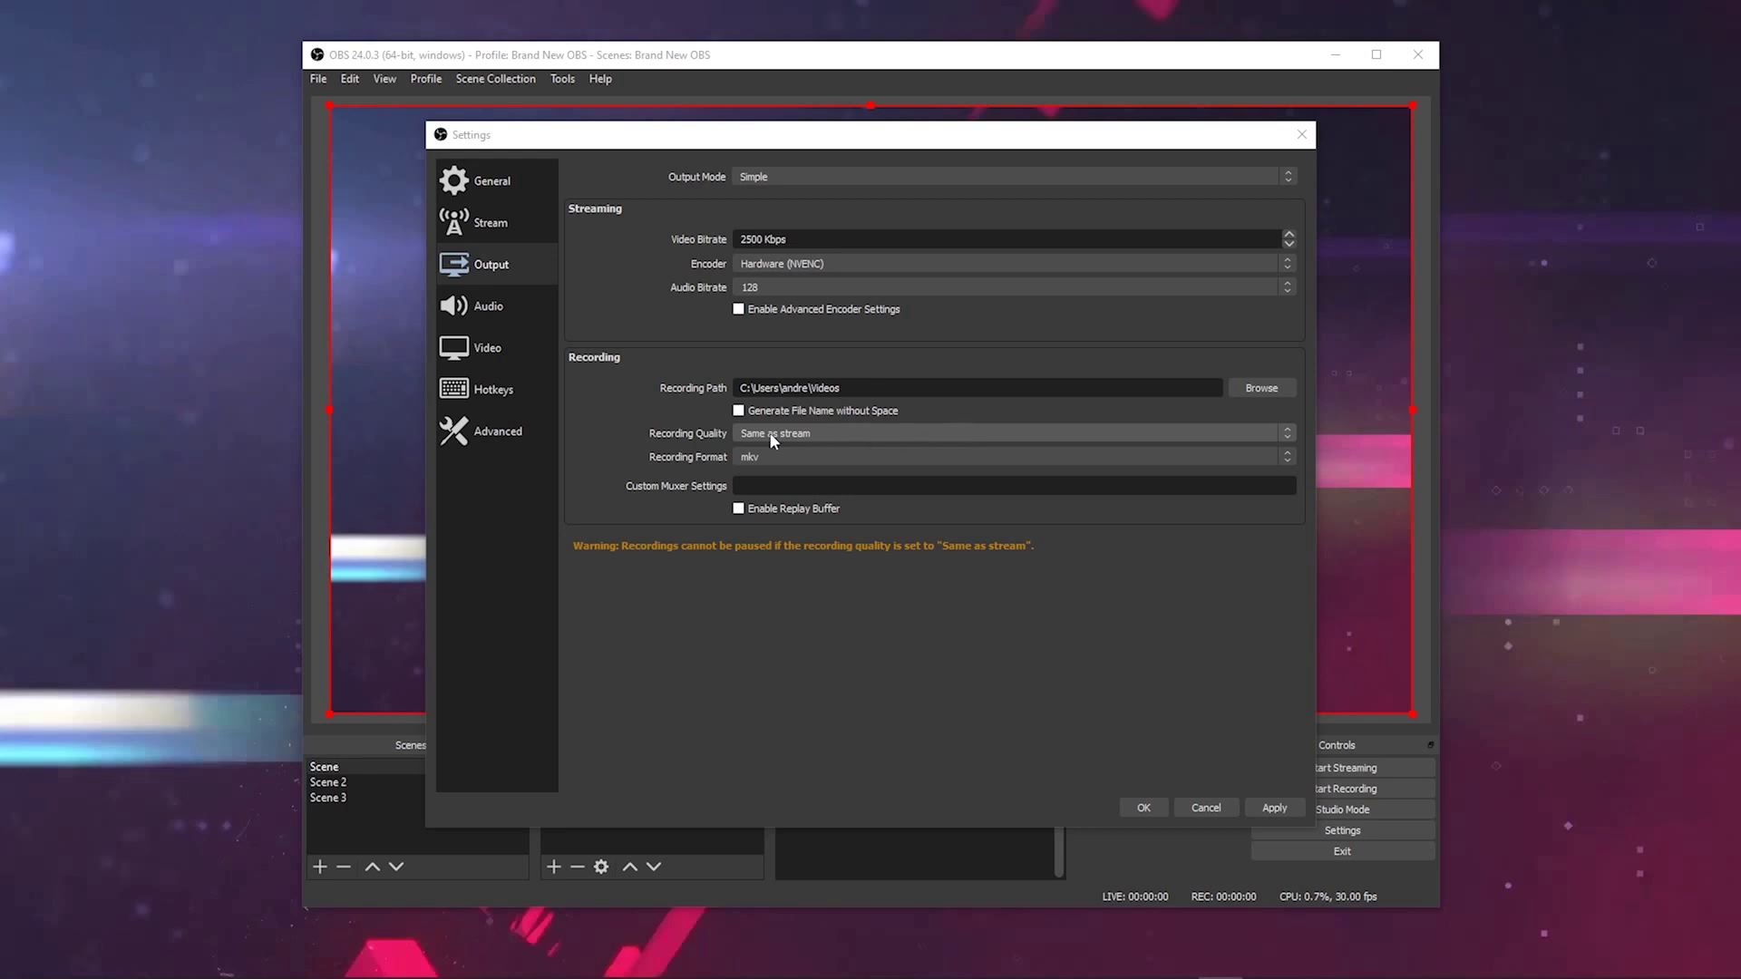
Step: Set recording quality to Indistinguishable Quality, Large File Size, declining the Lossless option
left_click(1285, 433)
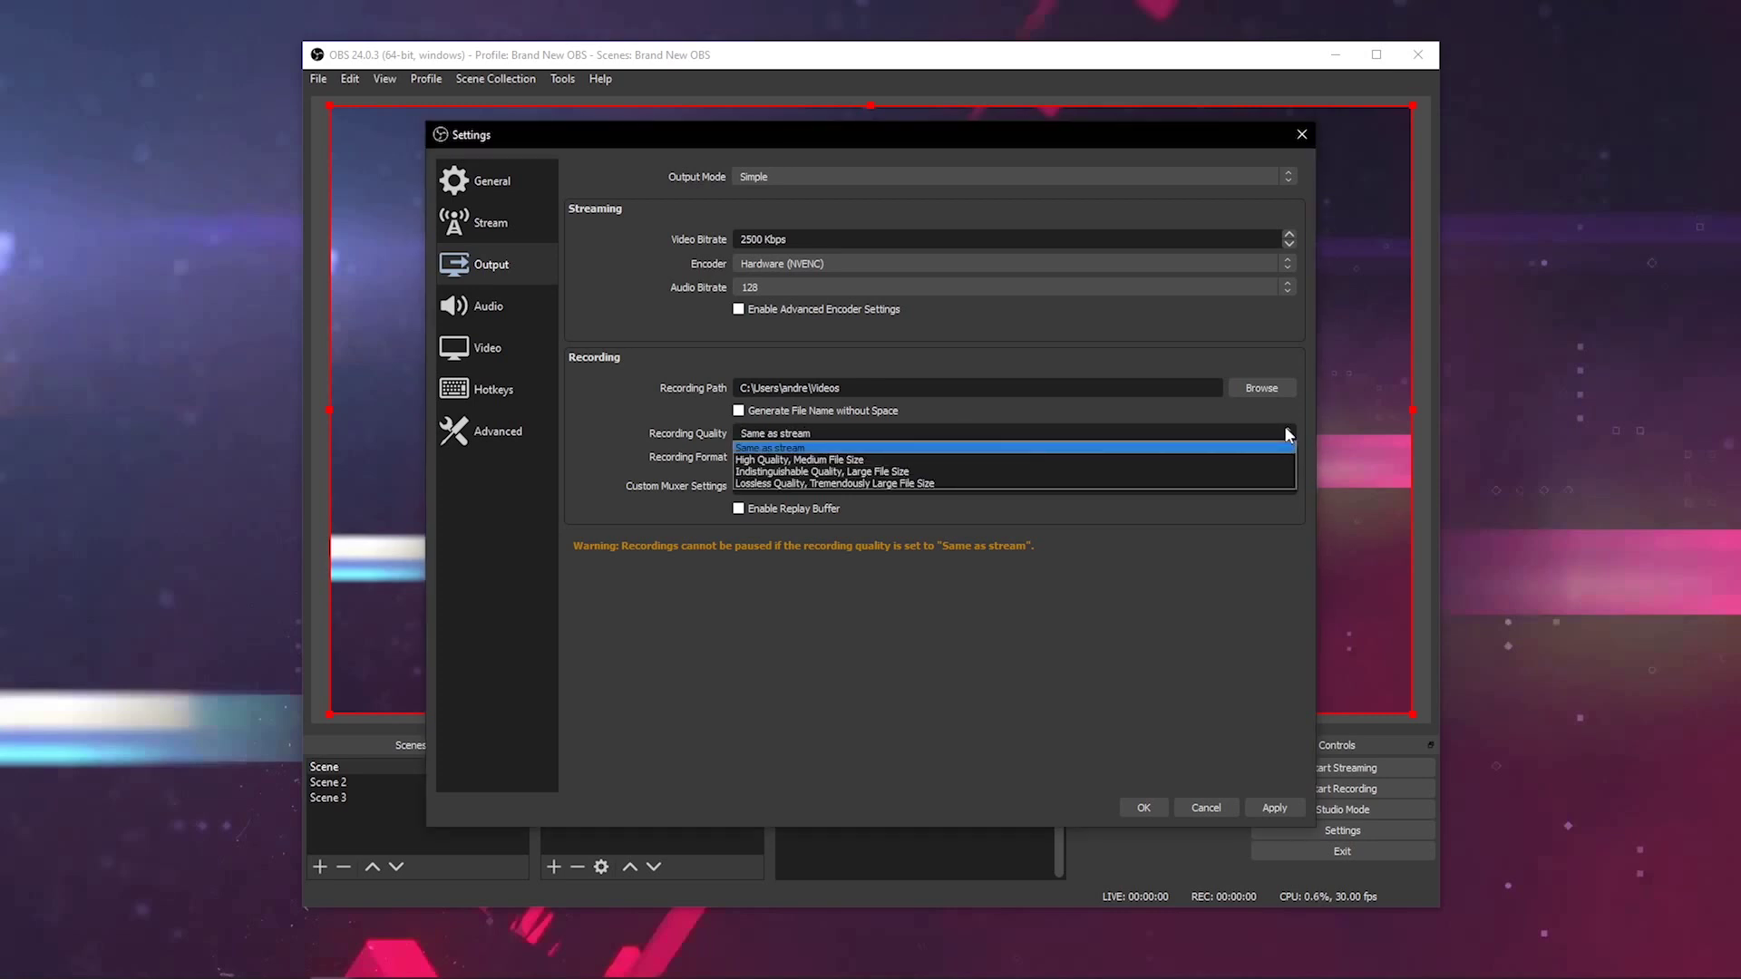
left_click(978, 469)
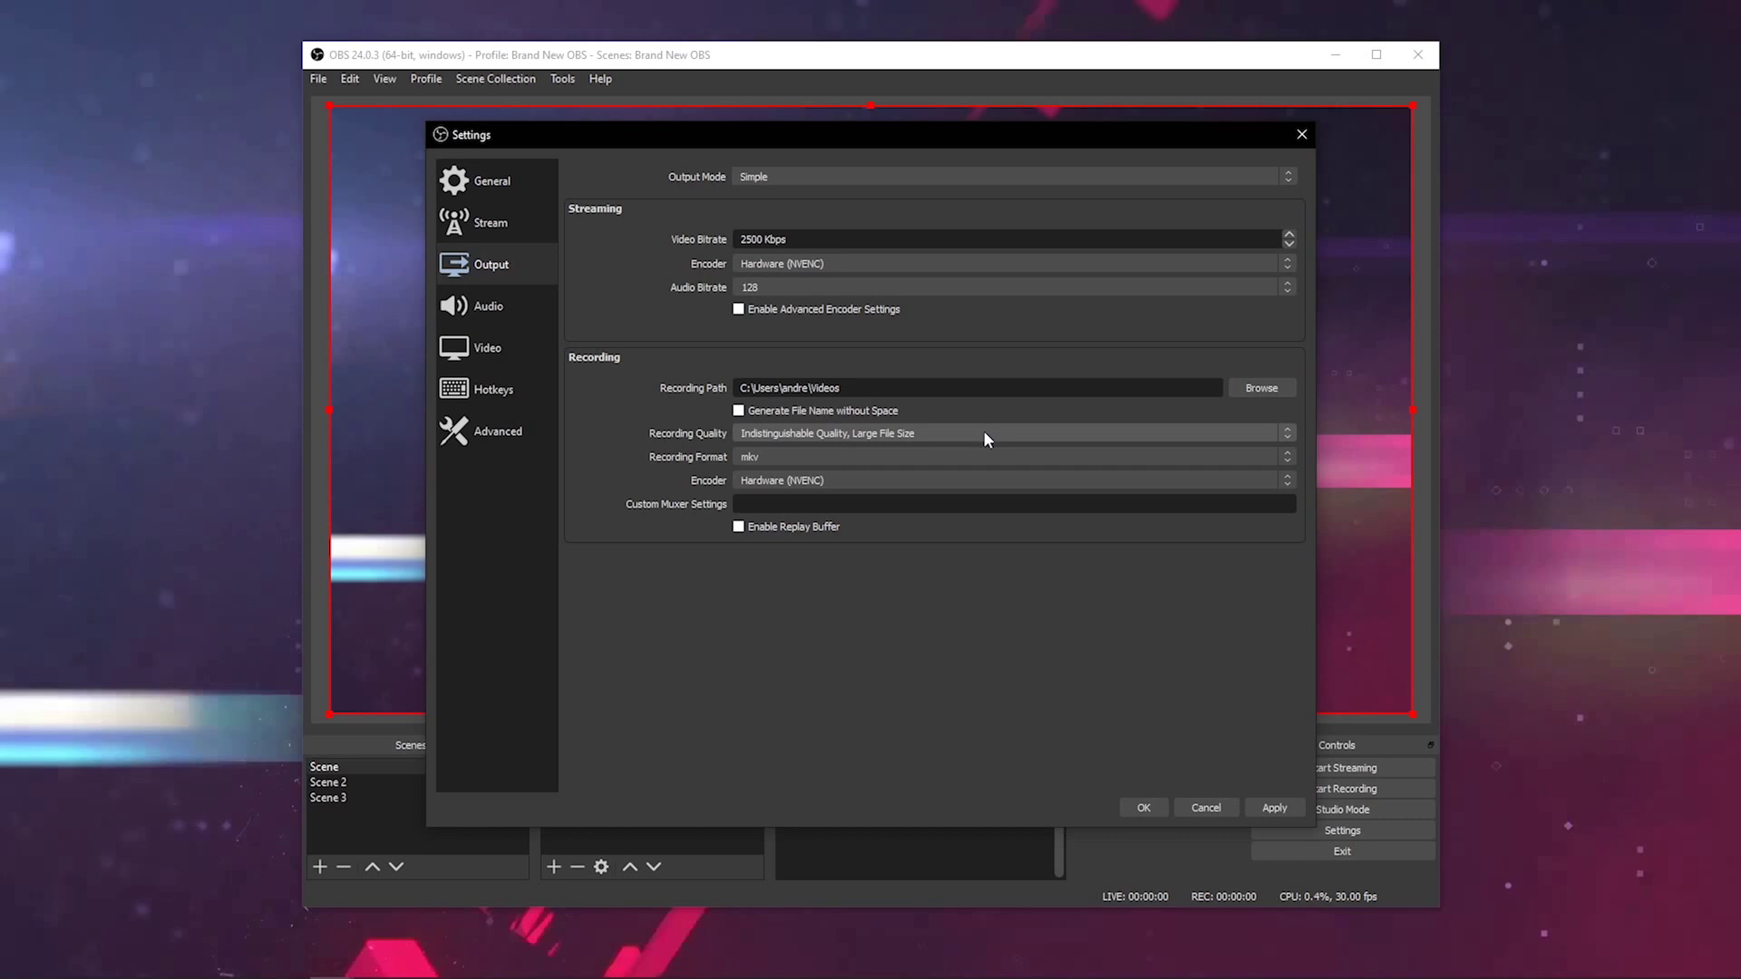
left_click(985, 428)
left_click(979, 478)
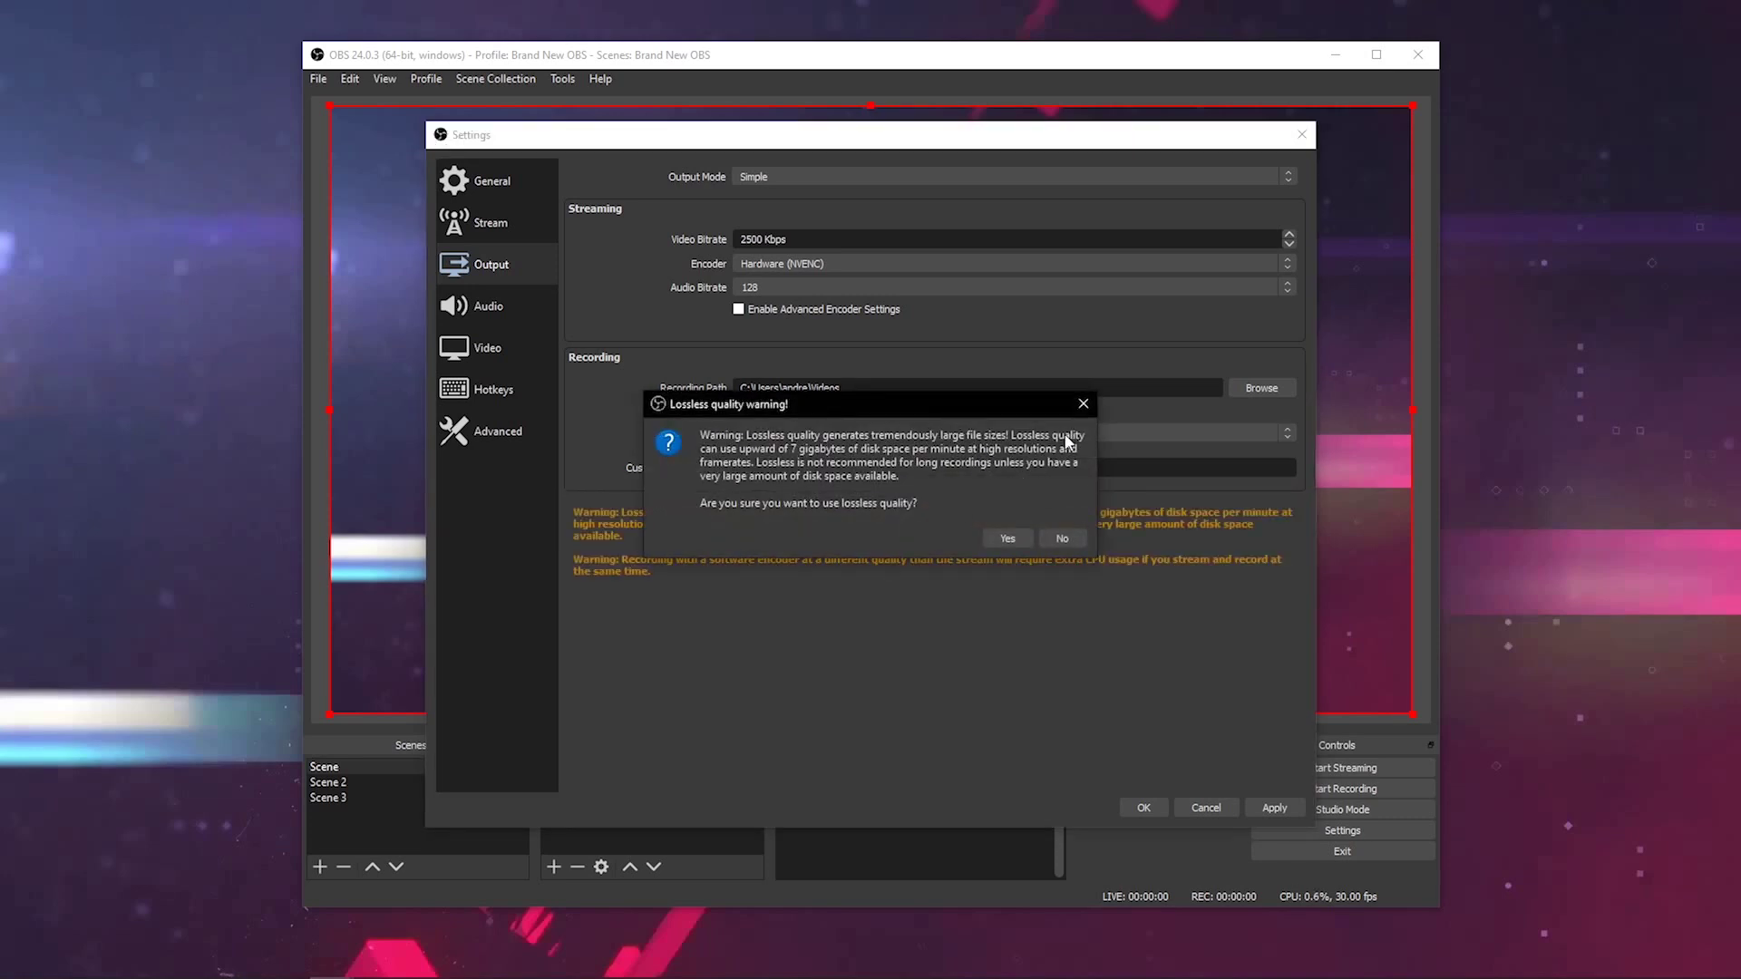
left_click(1083, 404)
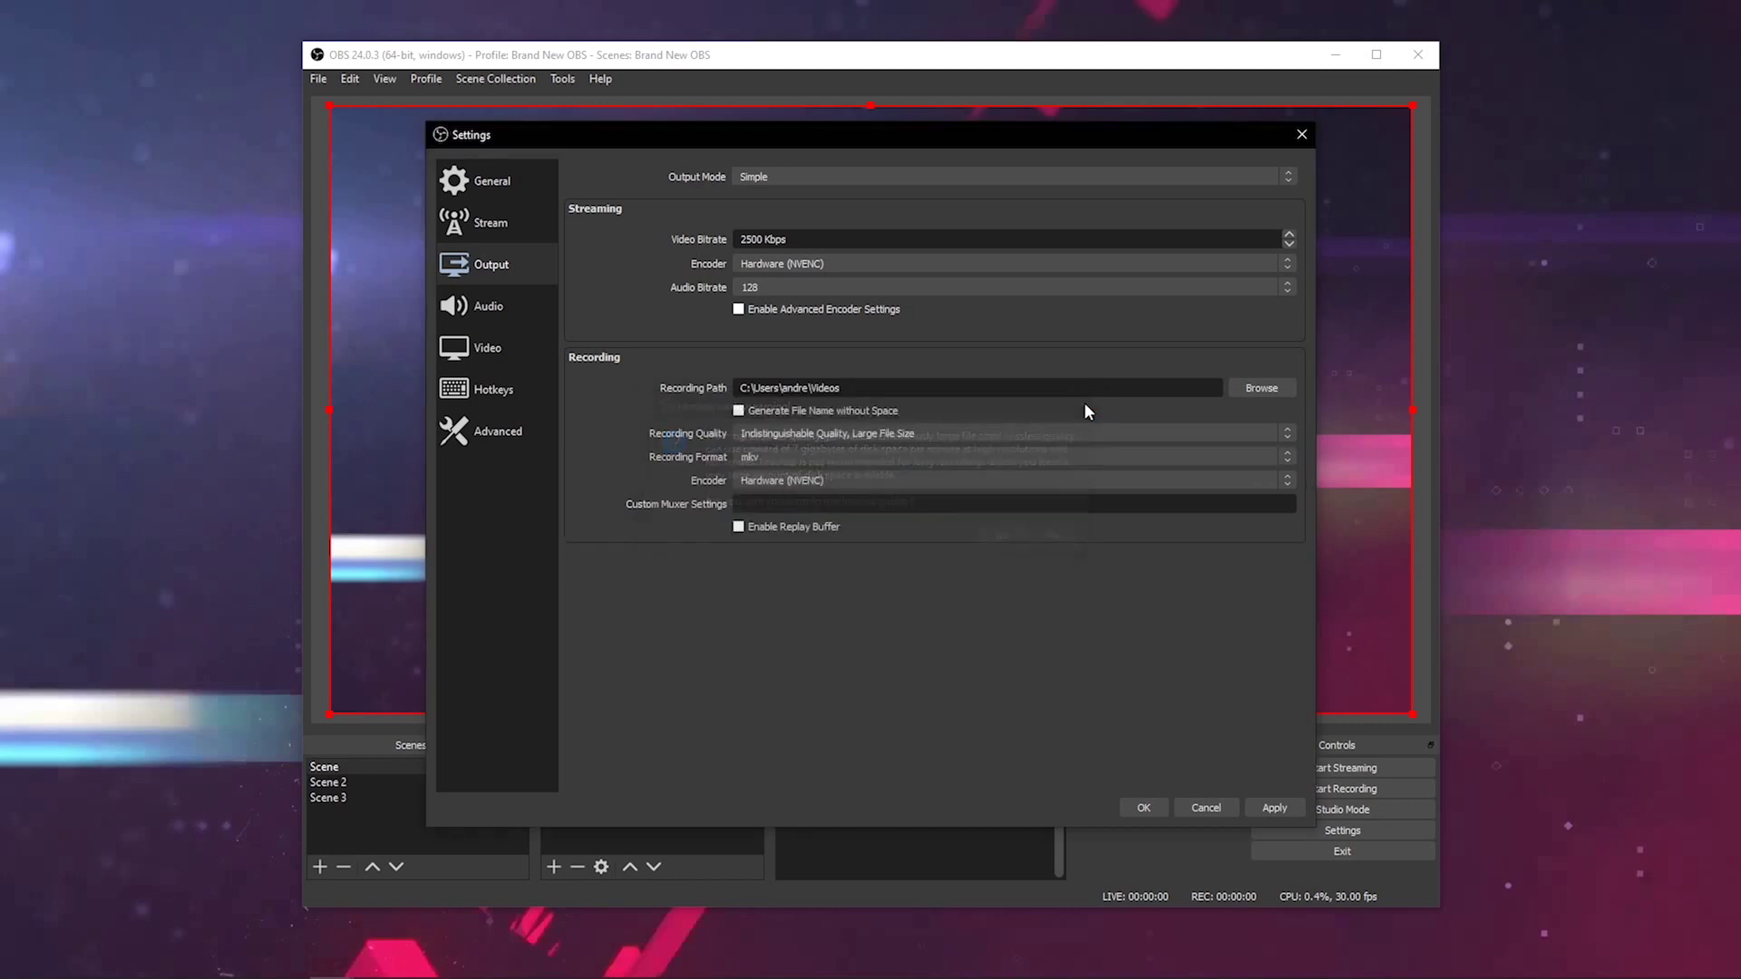
left_click(1032, 431)
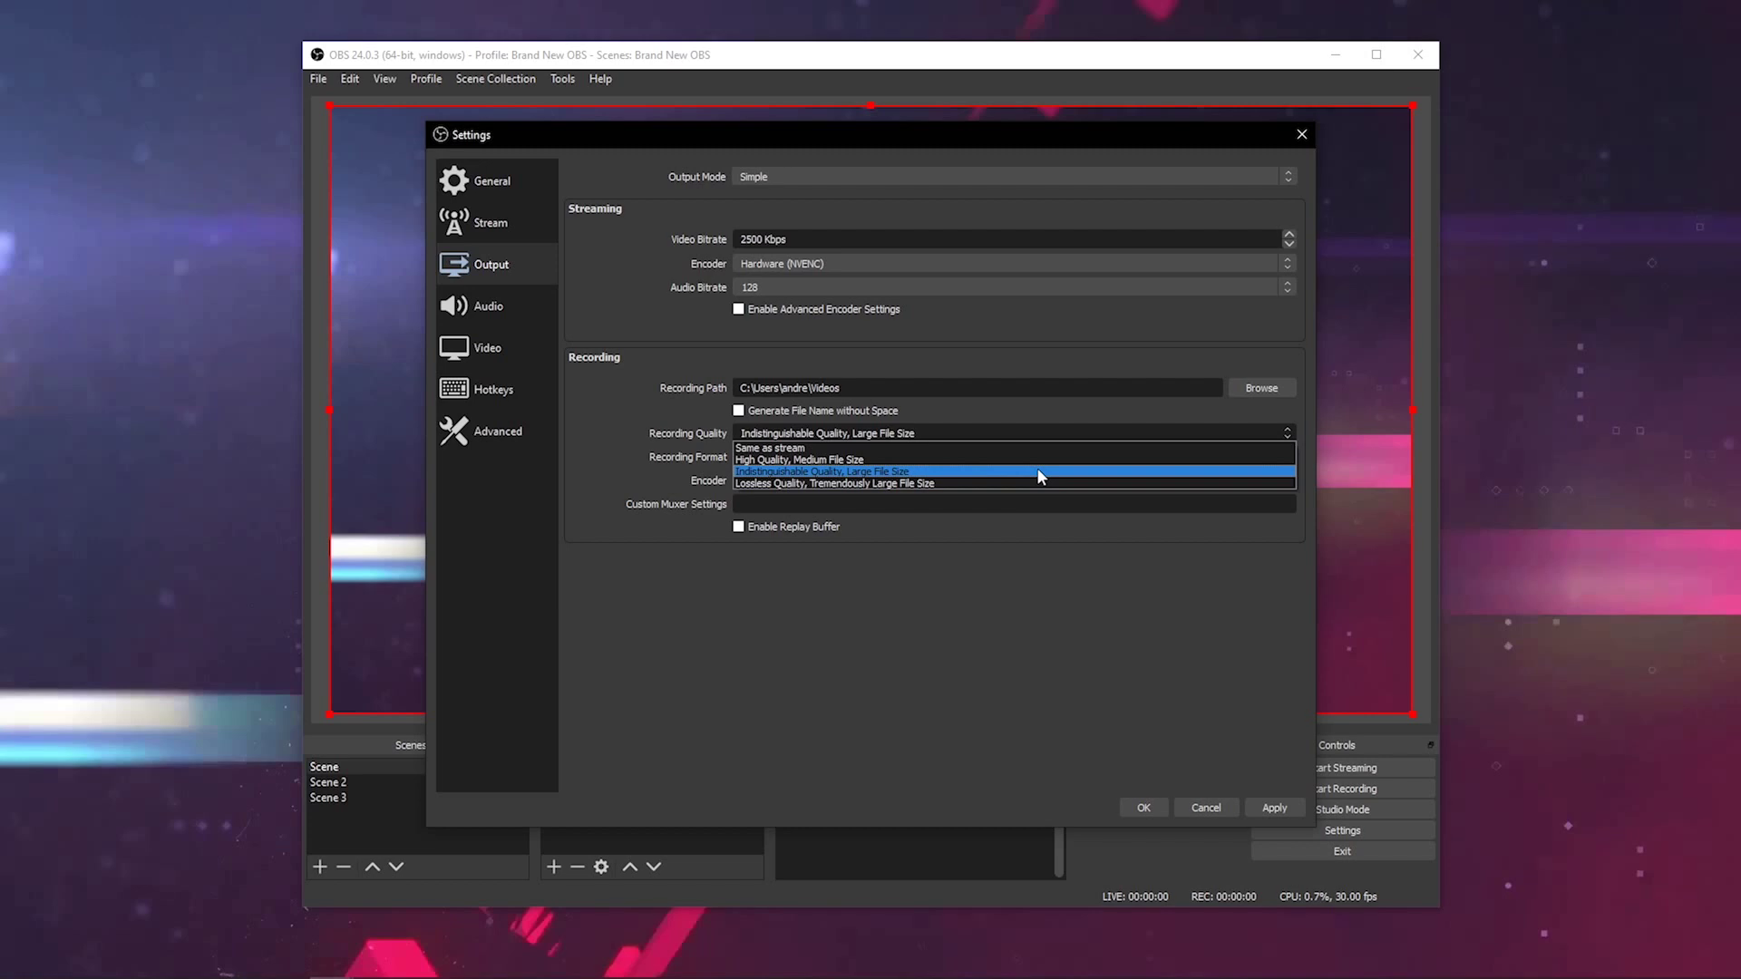
left_click(1040, 471)
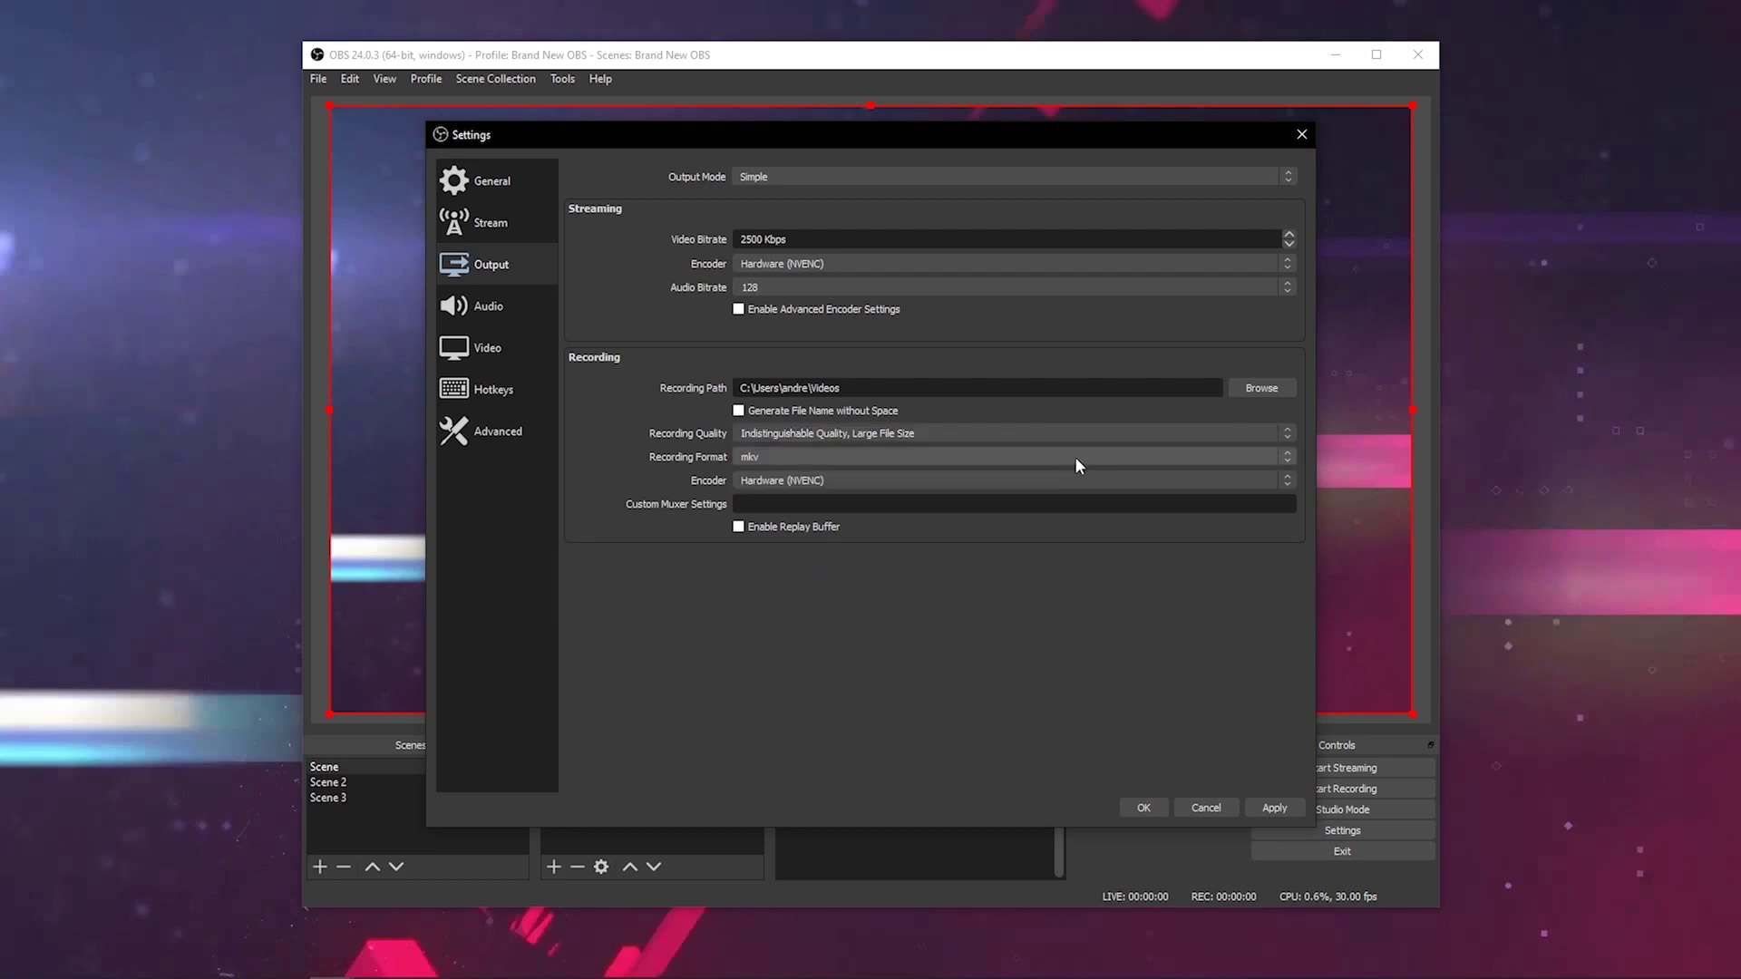
Step: Change the recording format from mkv to mp4 and highlight the MP4/MOV warning
left_click(1289, 456)
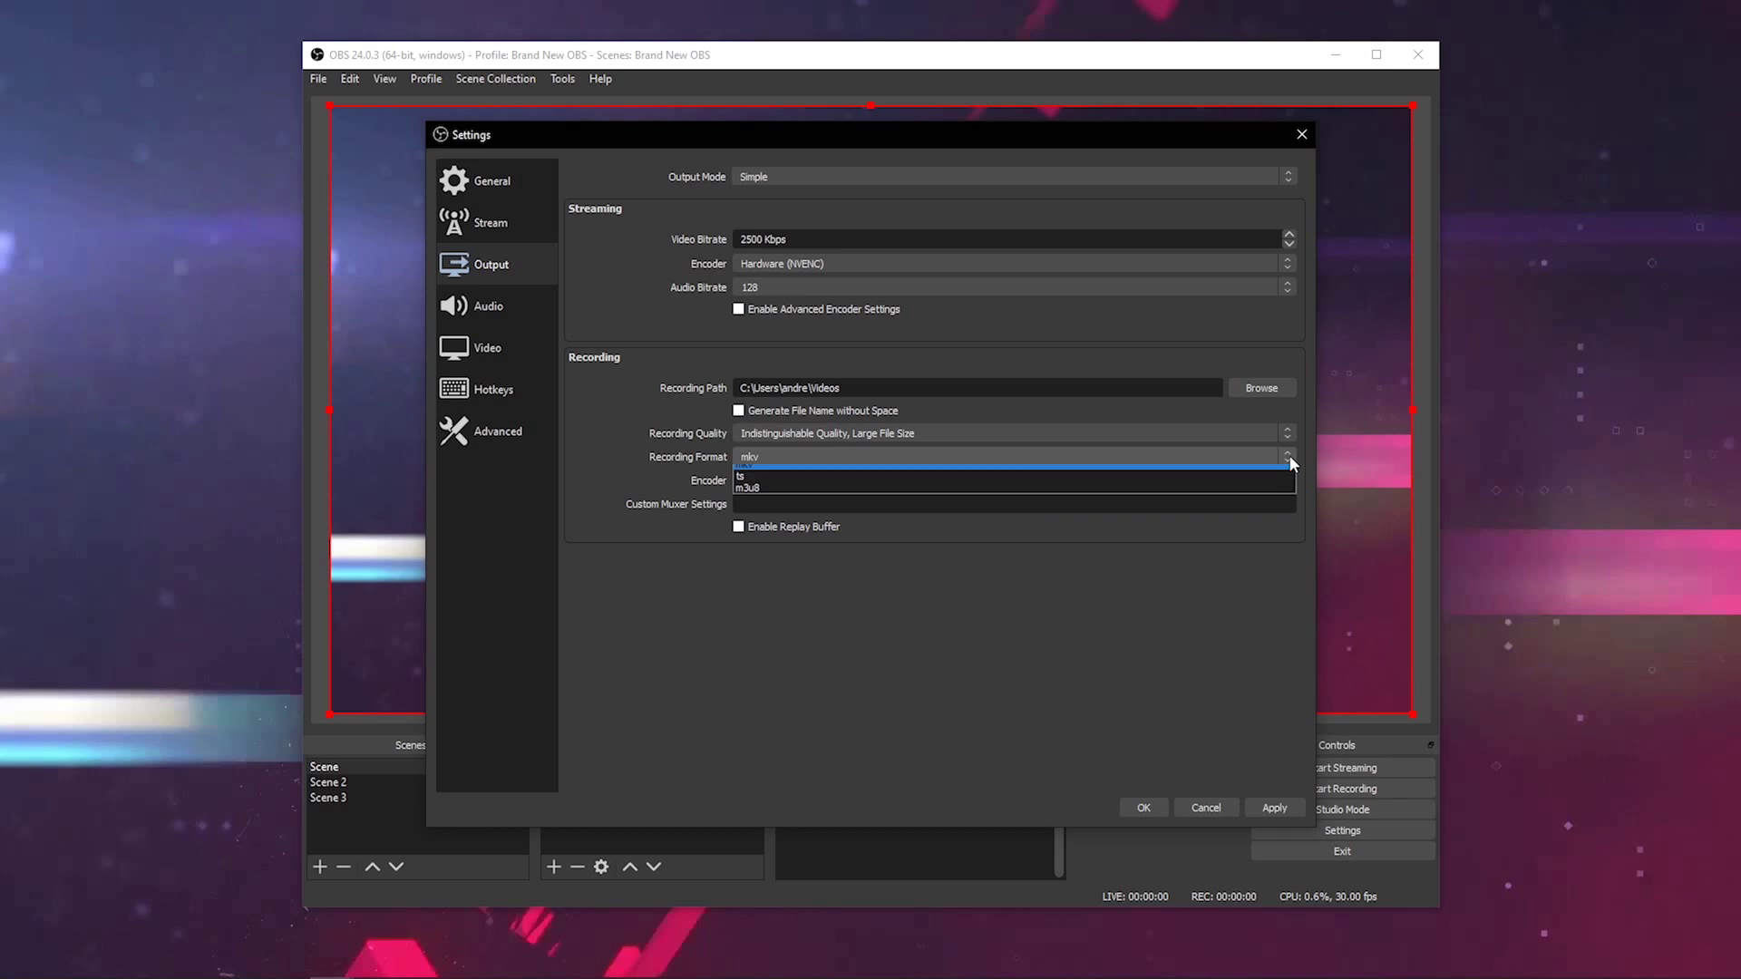
left_click(1181, 484)
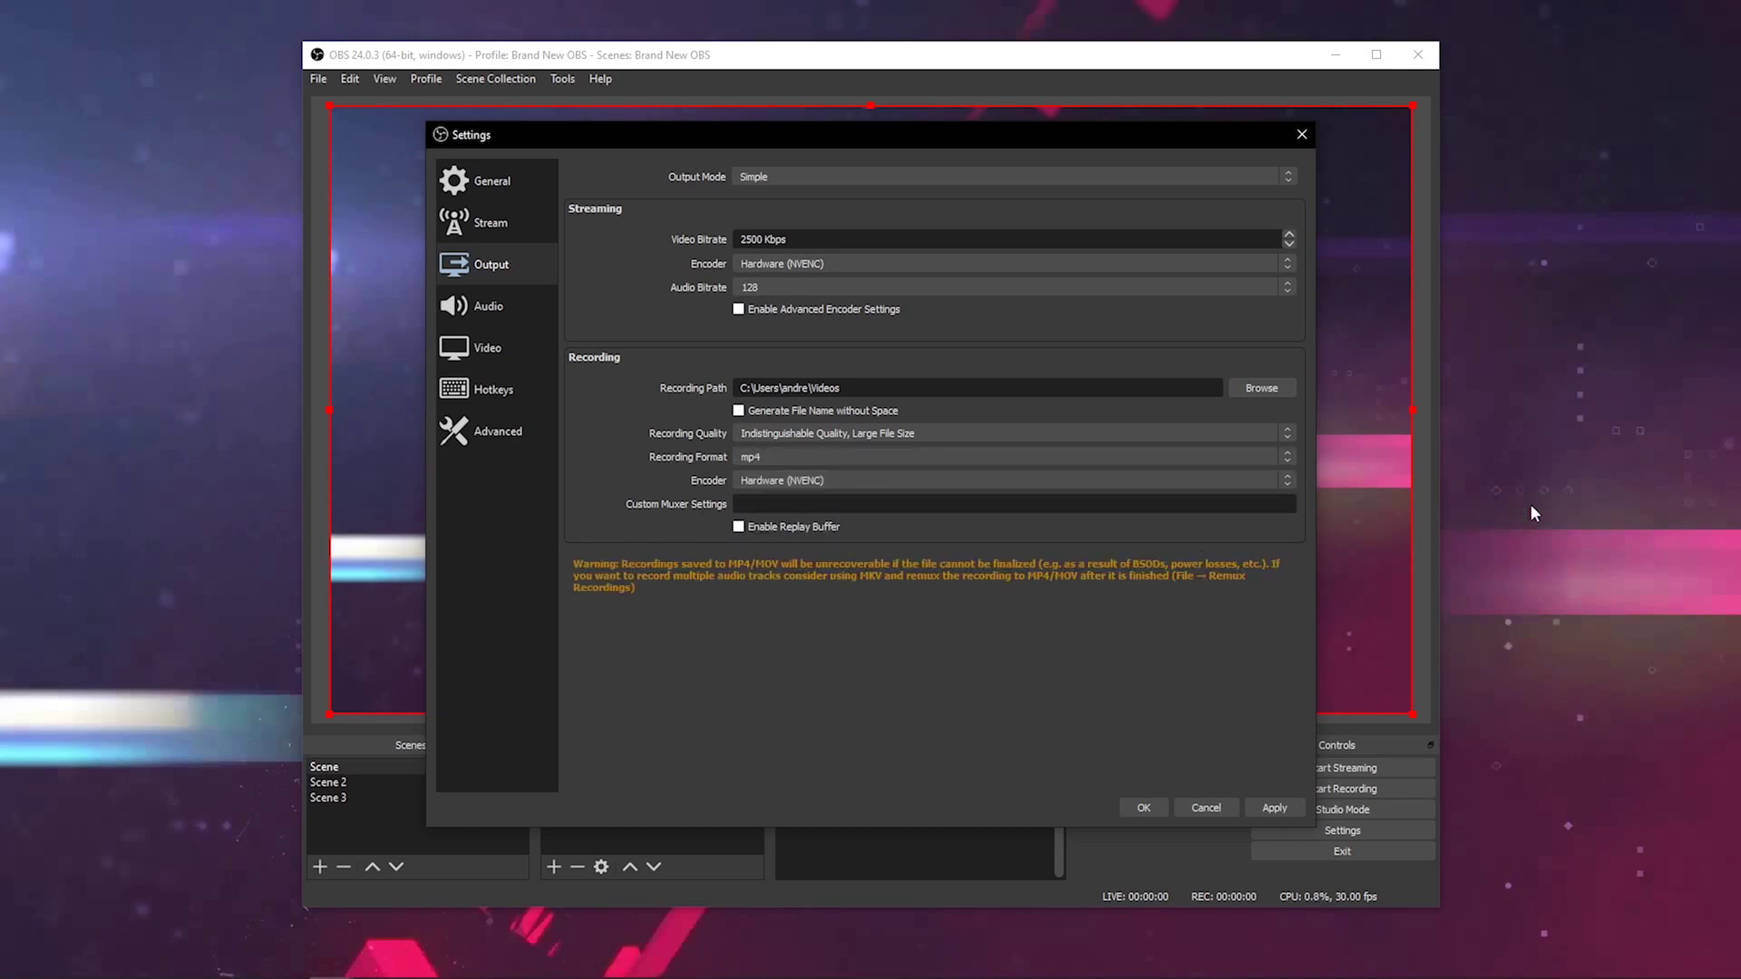
mouse_move(638, 616)
left_mouse_down()
mouse_move(560, 566)
mouse_move(620, 525)
mouse_move(1282, 528)
mouse_move(1302, 596)
mouse_move(999, 646)
mouse_move(636, 627)
left_mouse_up()
left_click_drag(742, 670, 810, 749)
left_click_drag(827, 671, 745, 744)
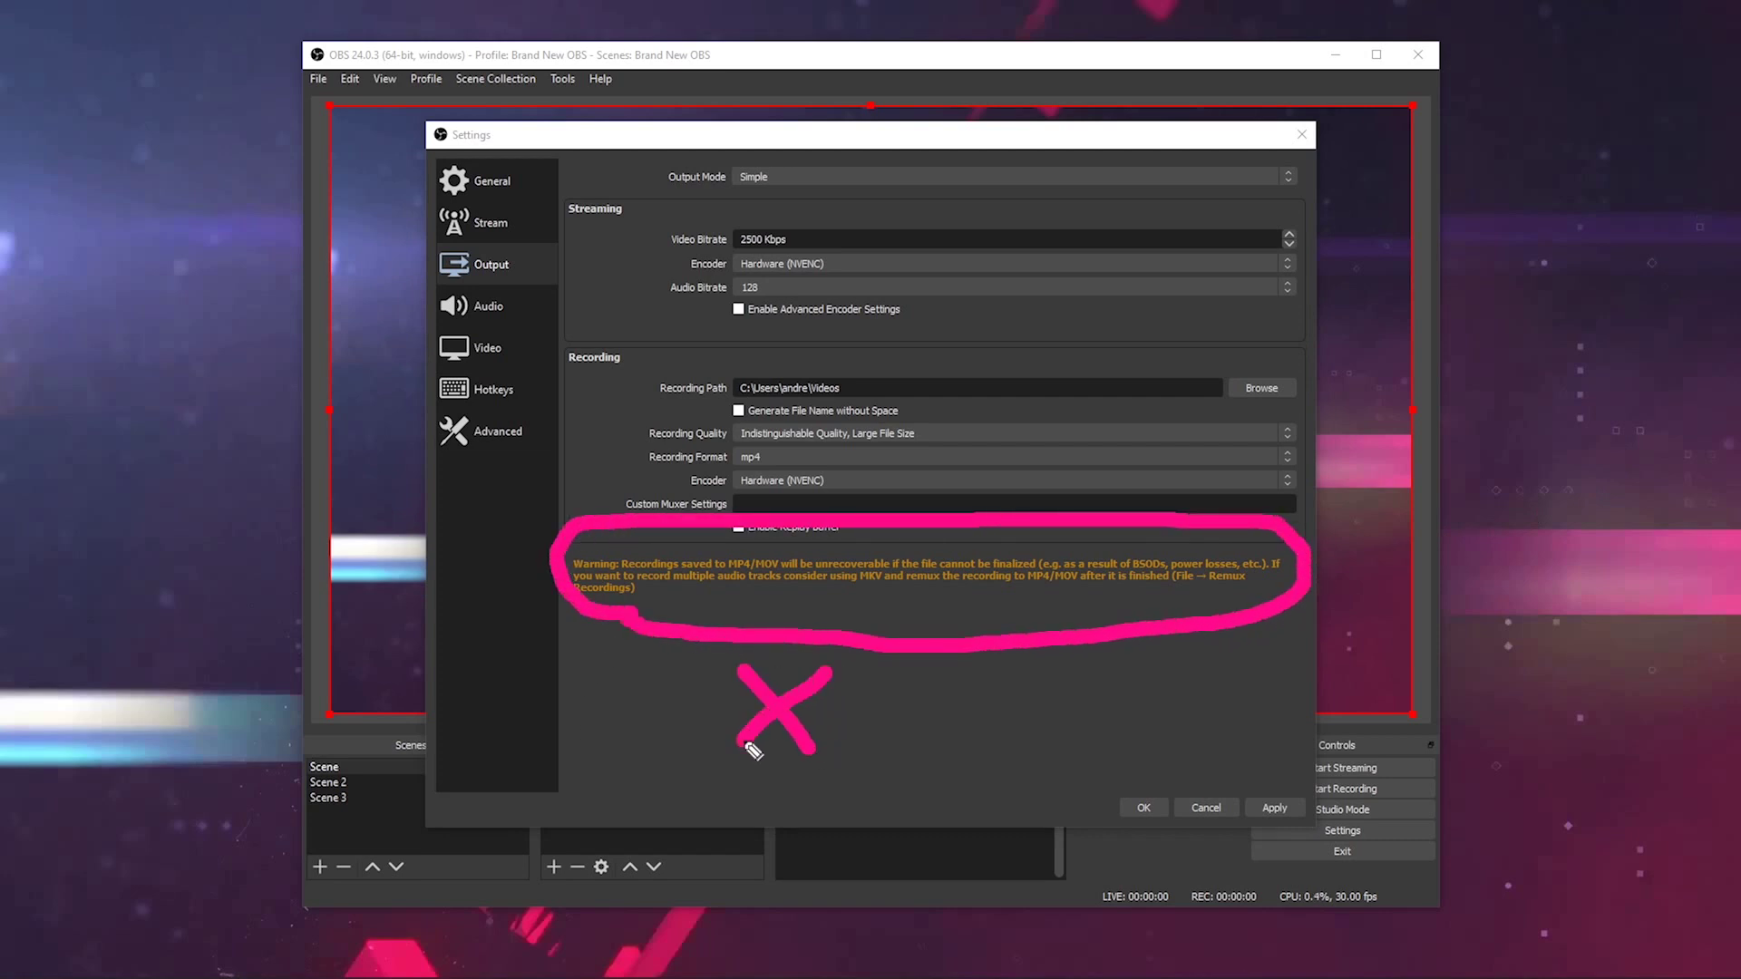
mouse_move(970, 671)
left_mouse_down()
mouse_move(1039, 748)
mouse_move(966, 760)
left_mouse_up()
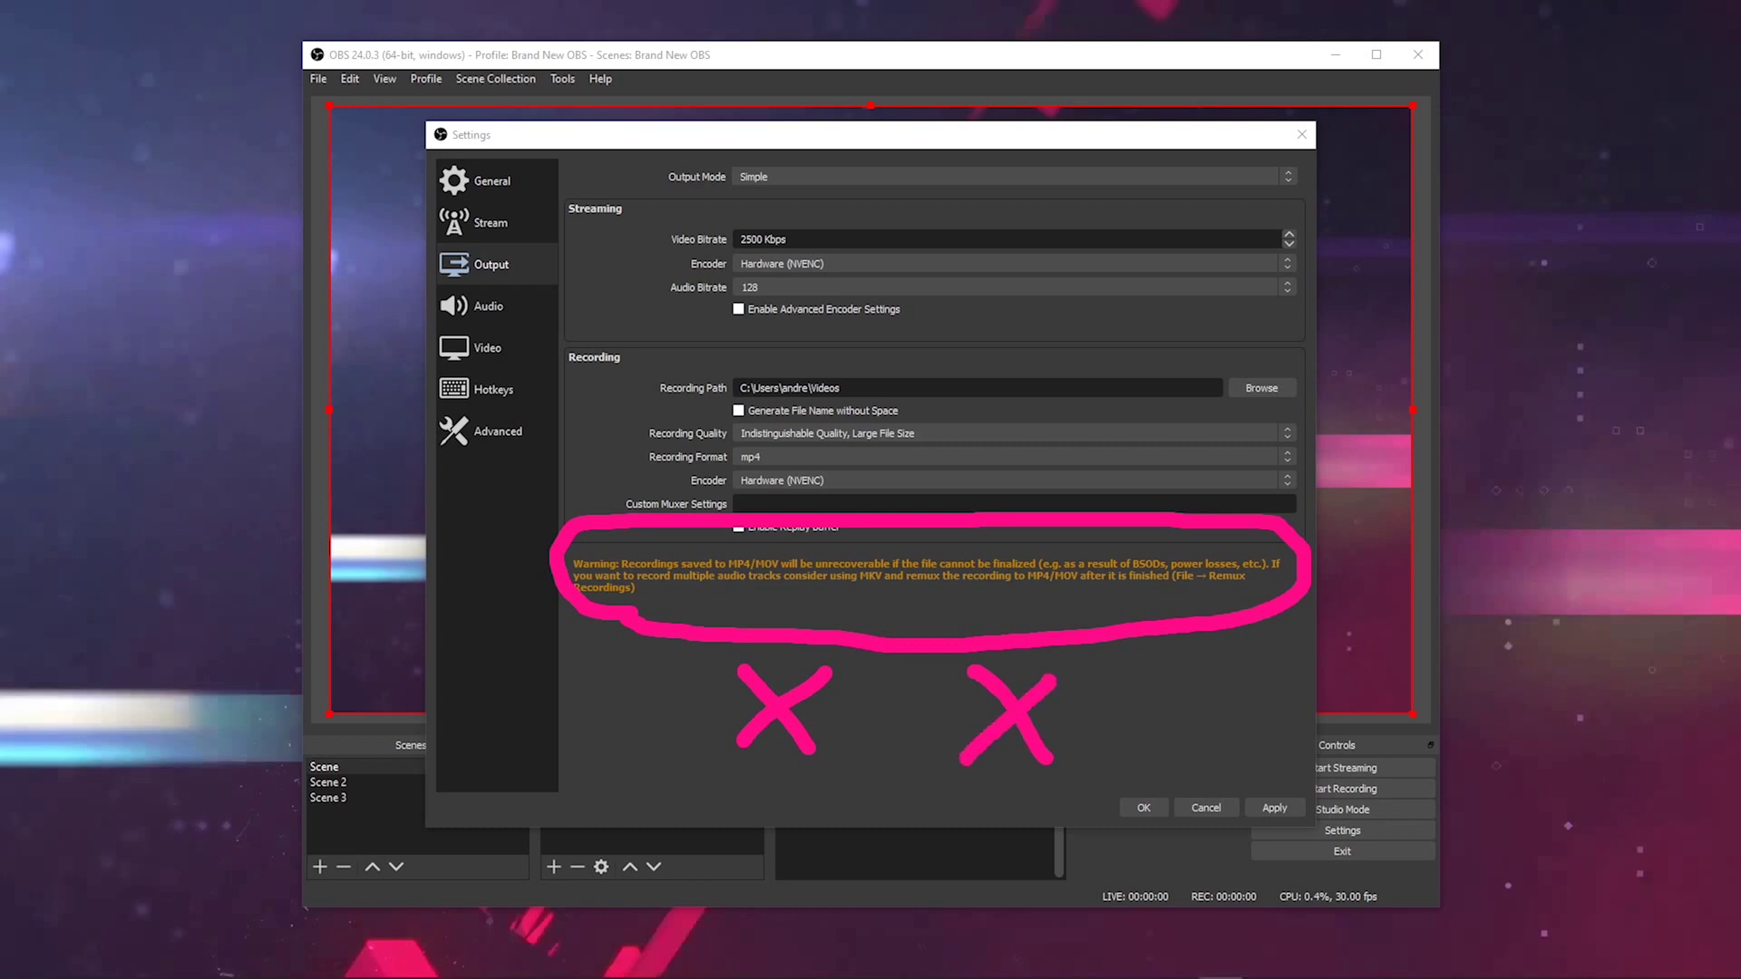
key("Escape")
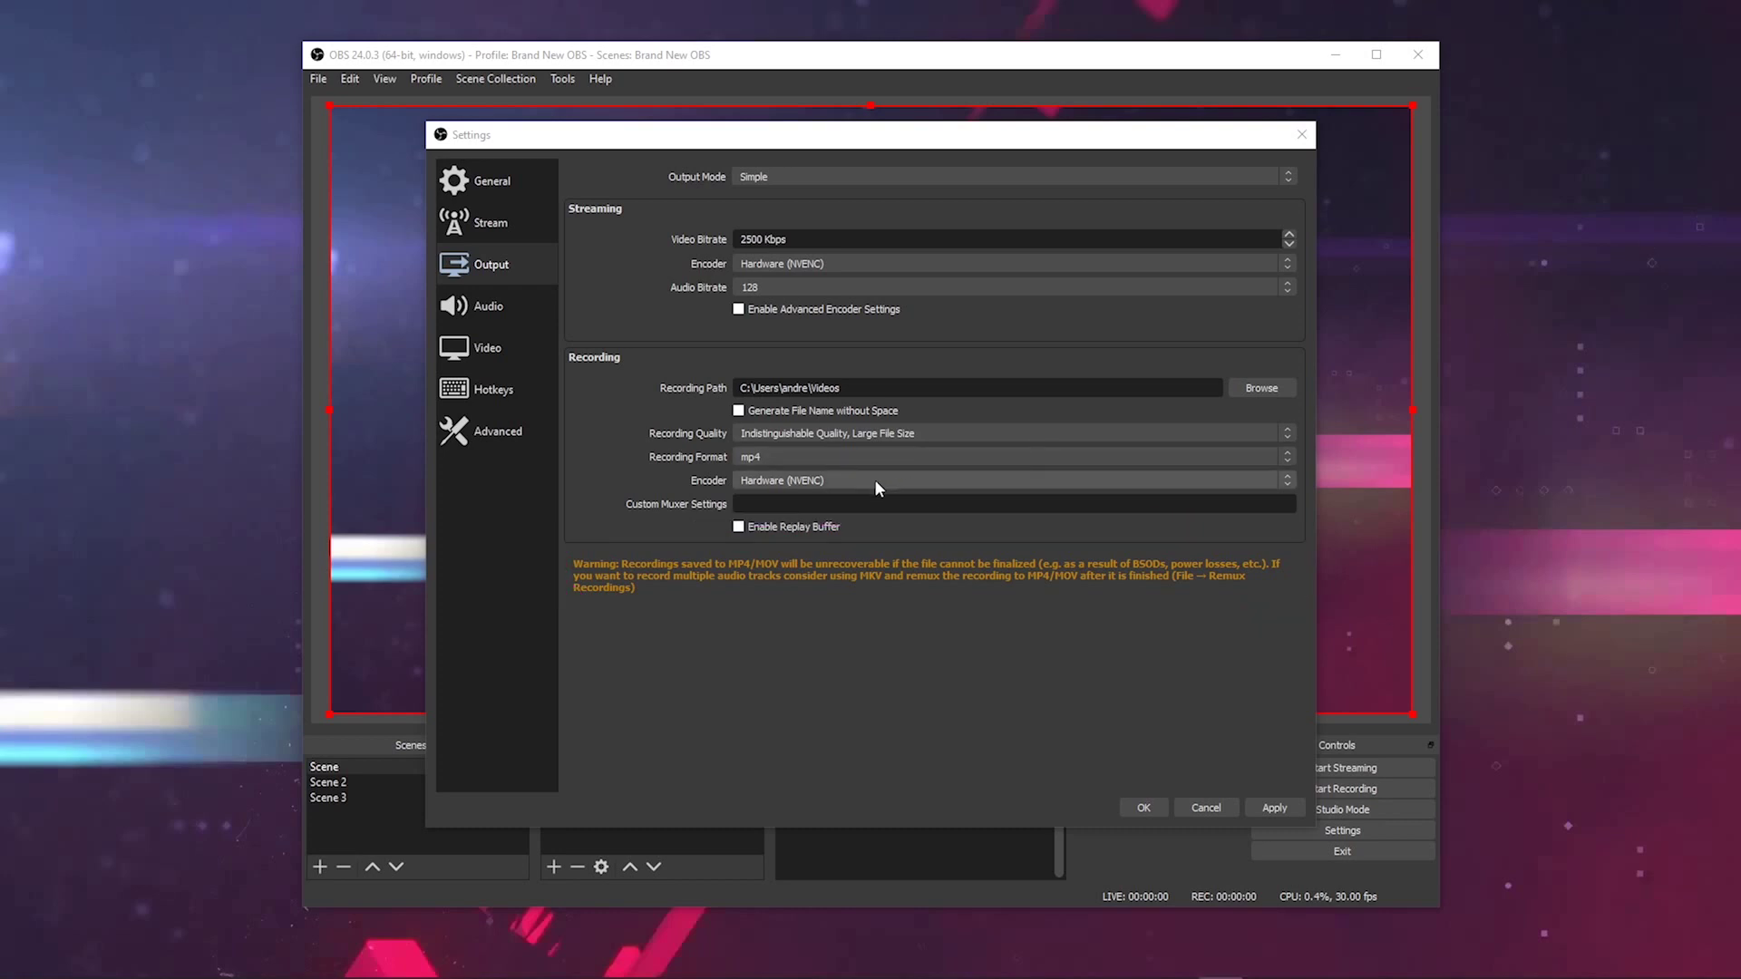
Step: Set the recording encoder to Software (x264), then go to the Stream settings
left_click(1288, 479)
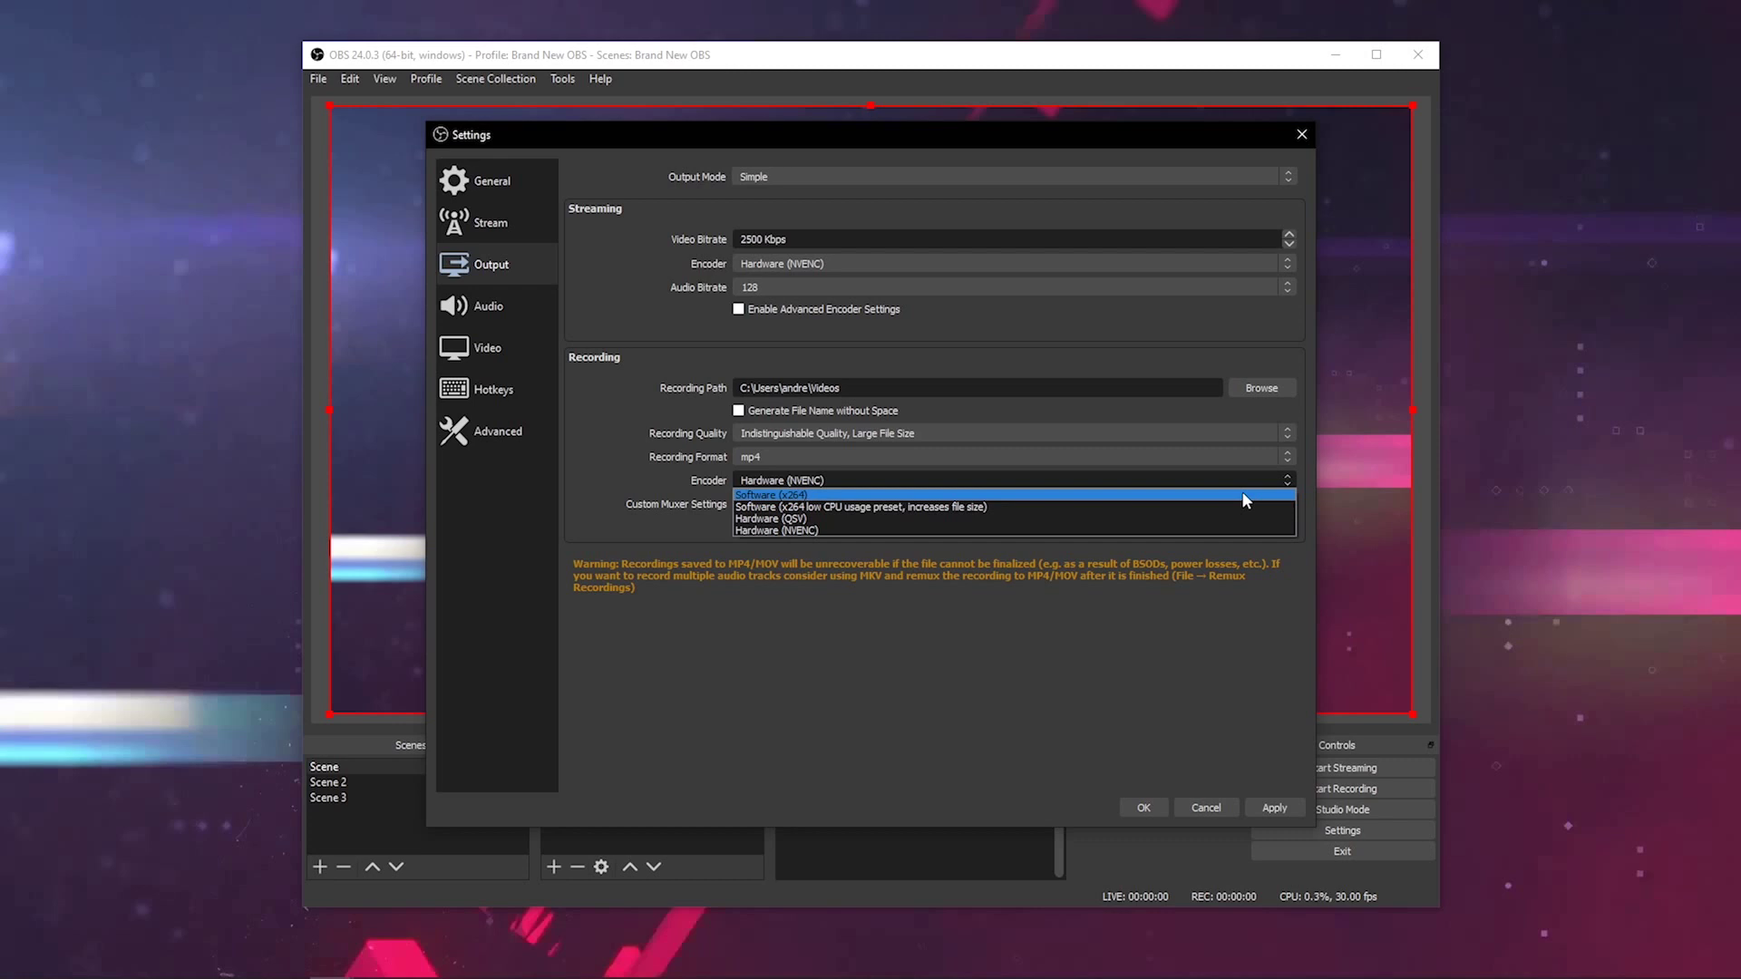
left_click(1242, 494)
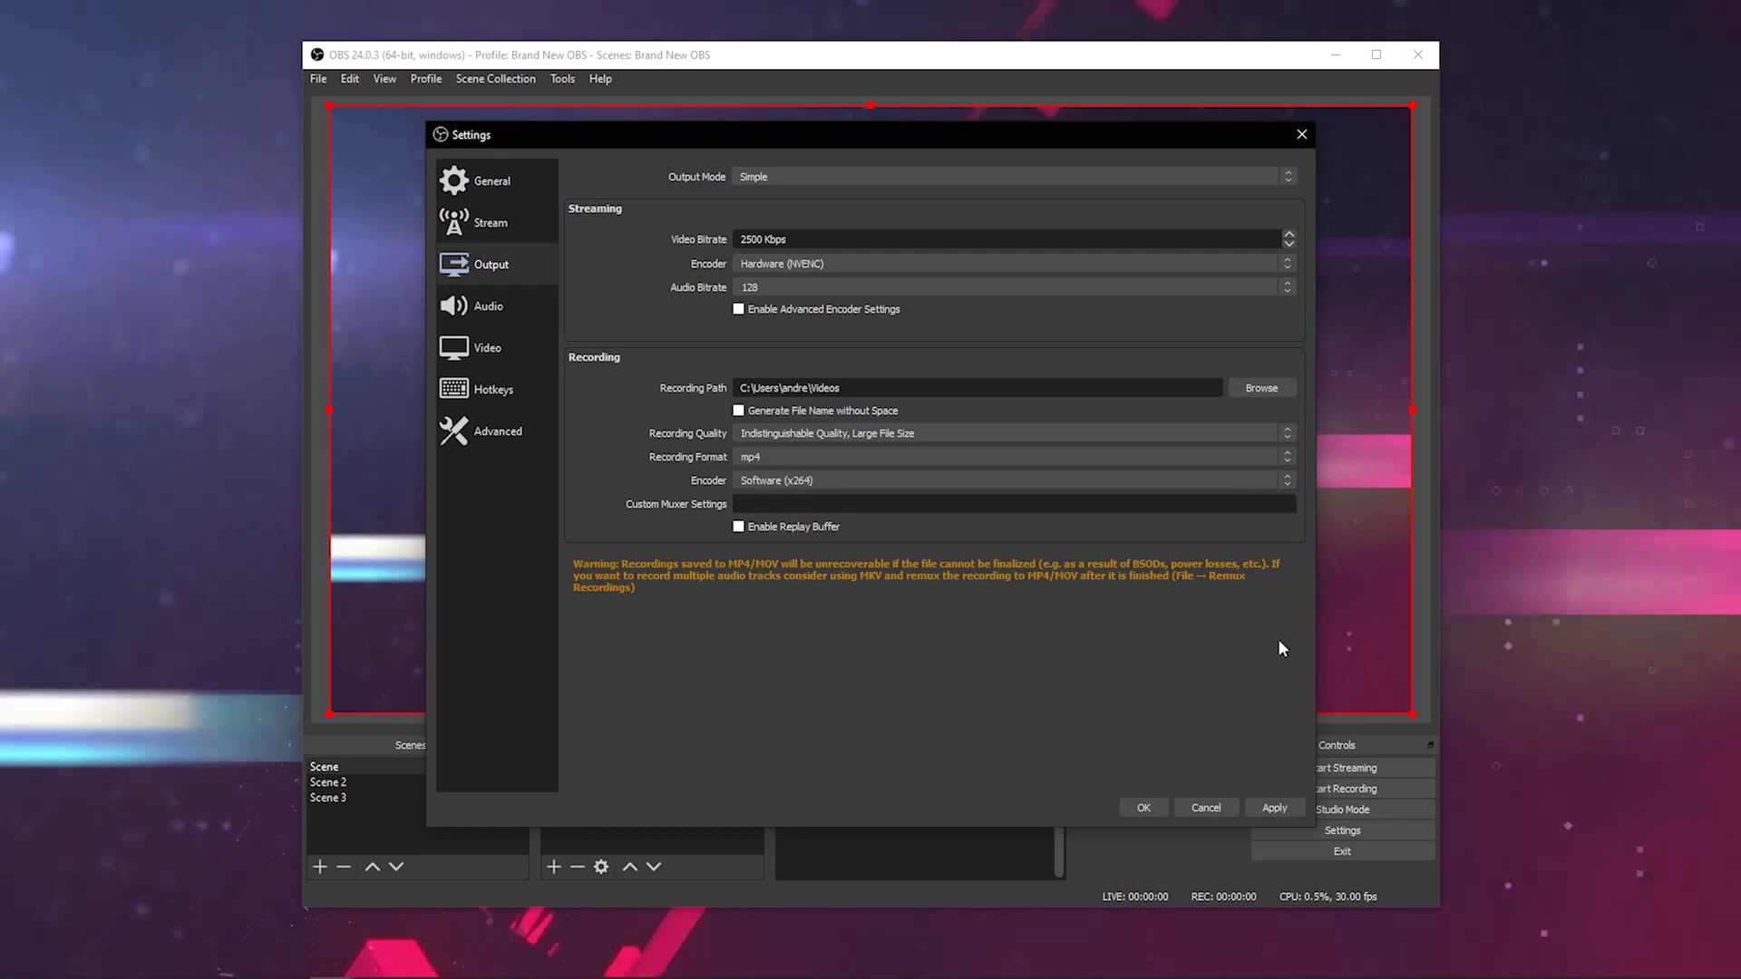
left_click(507, 229)
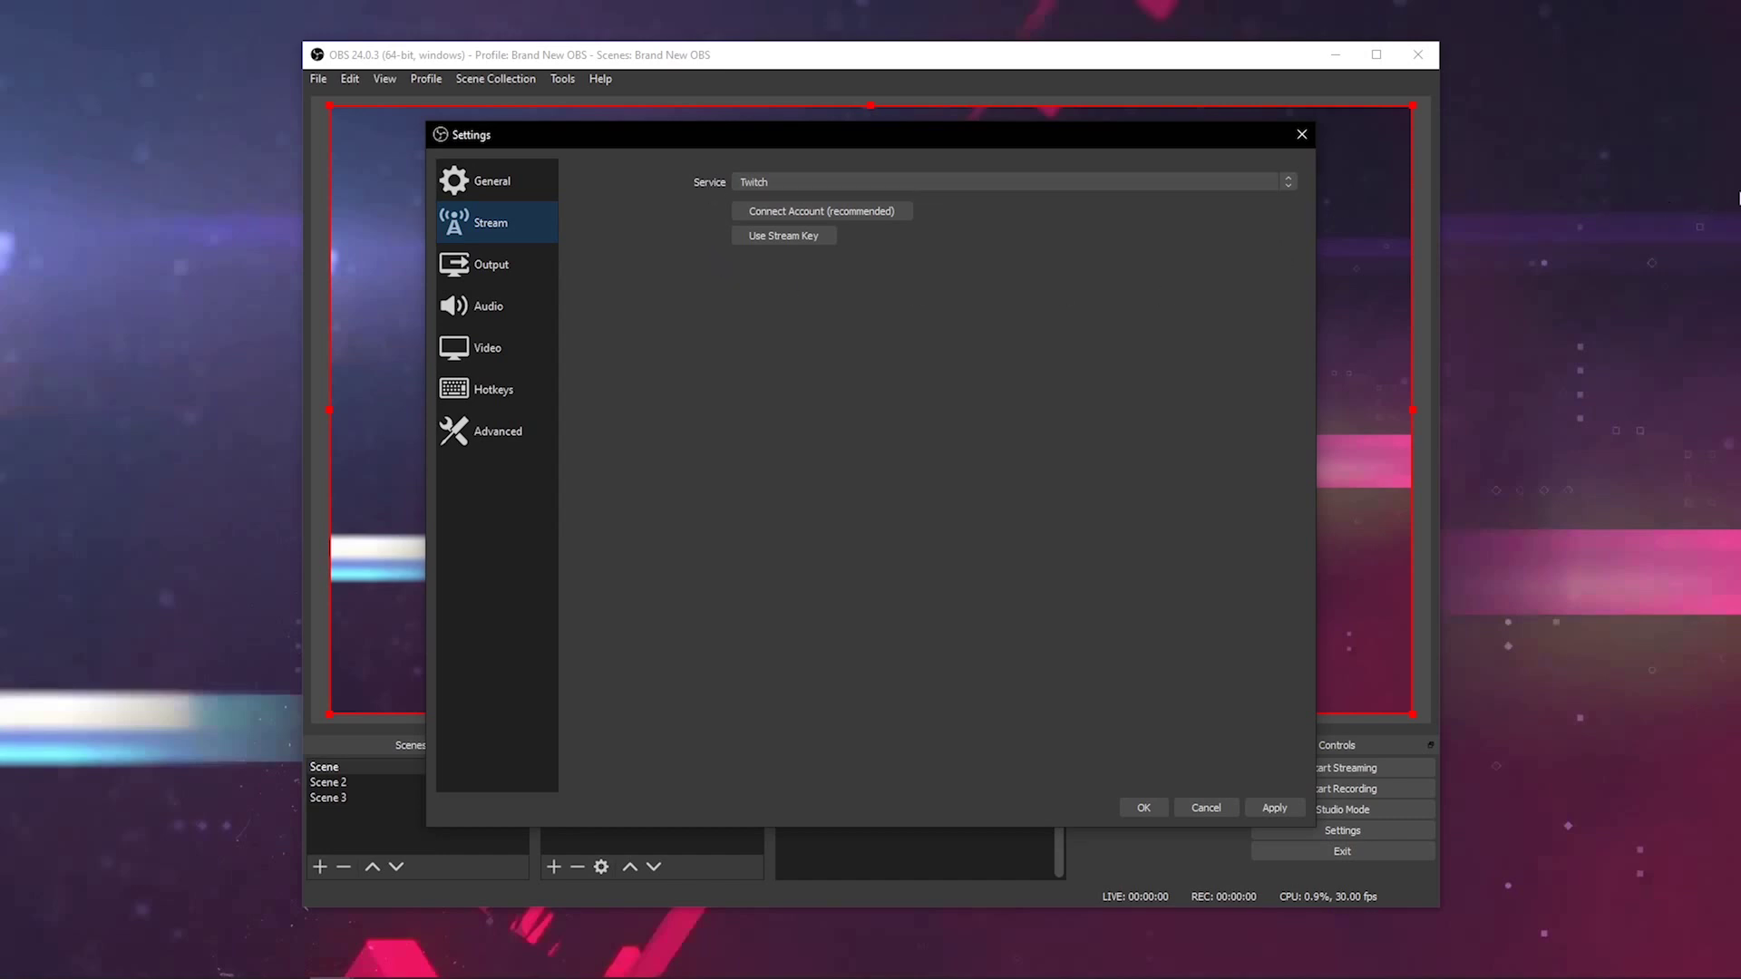
Step: Pick Afreeca.TV from the full streaming service list and choose to use a stream key
left_click_drag(626, 174, 678, 175)
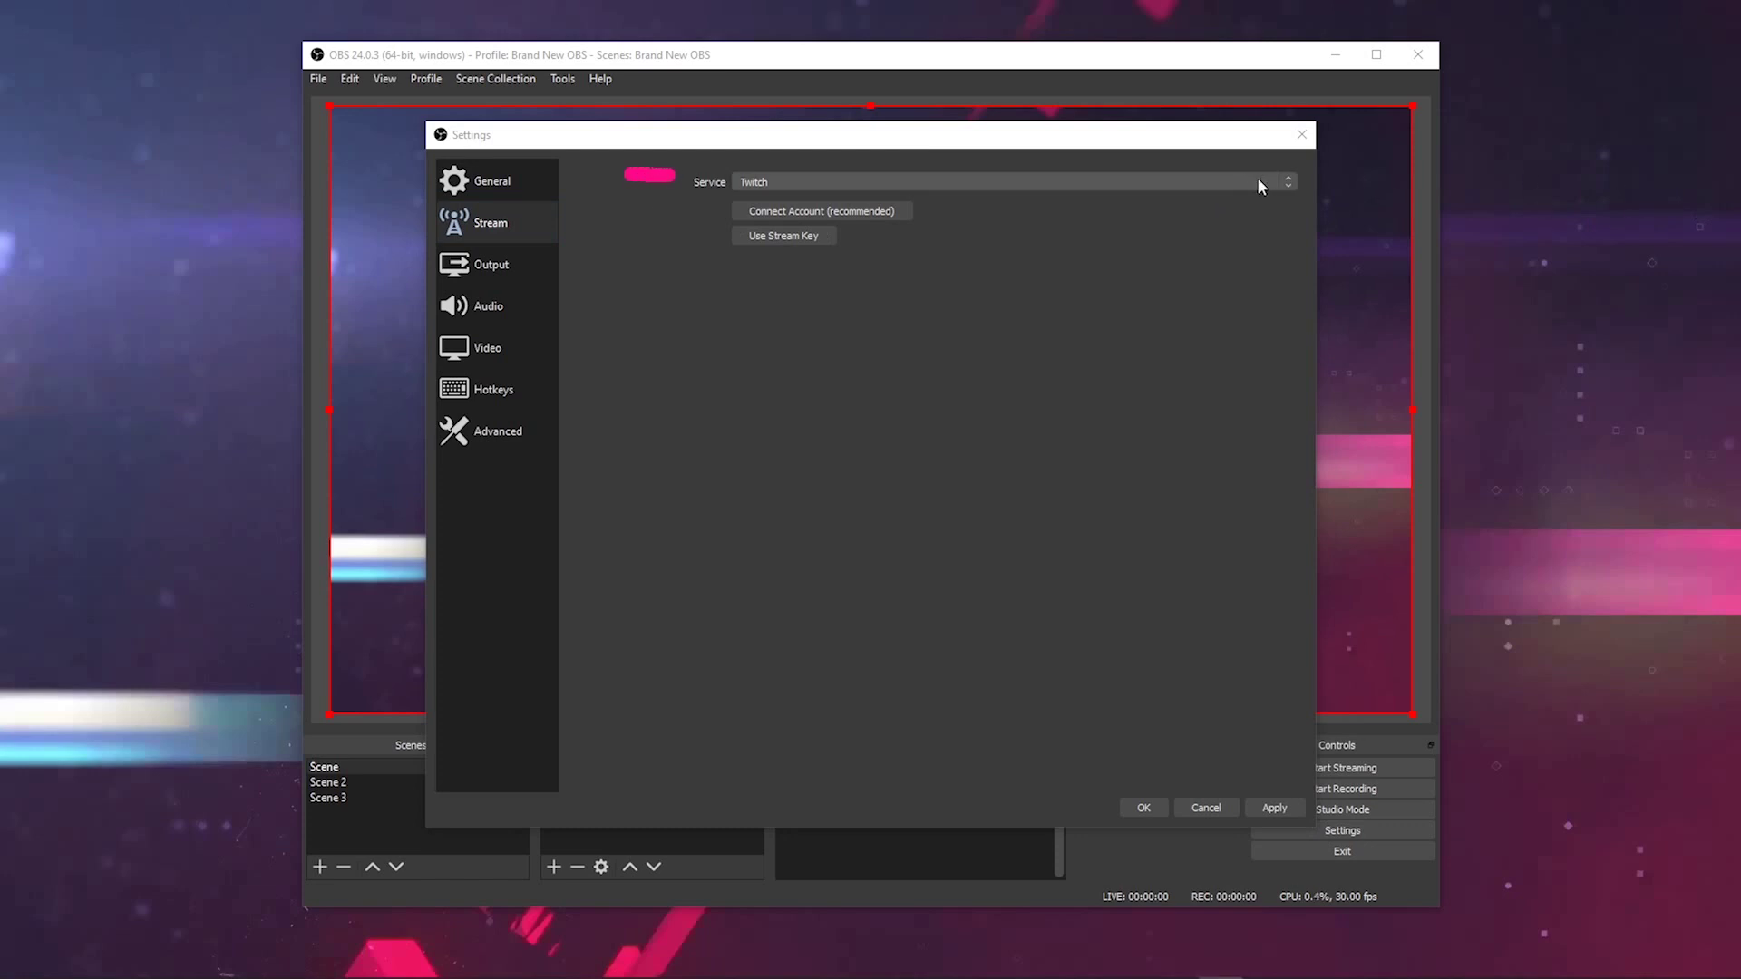
left_click(1291, 186)
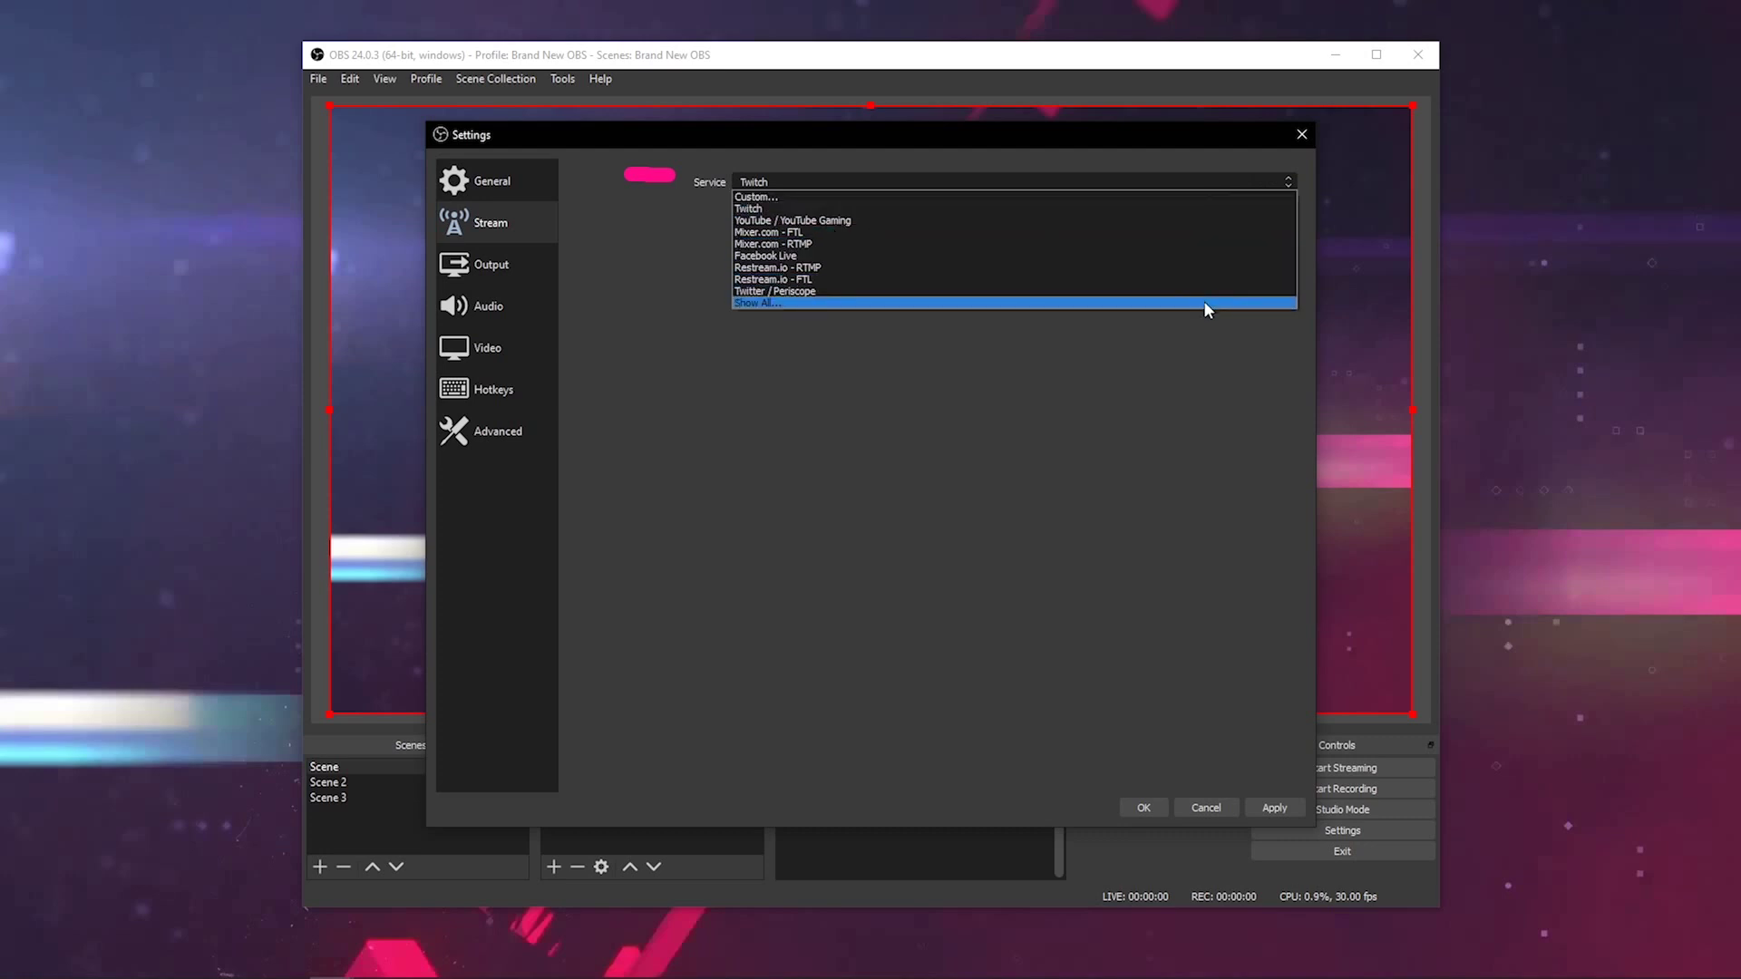
left_click(1205, 303)
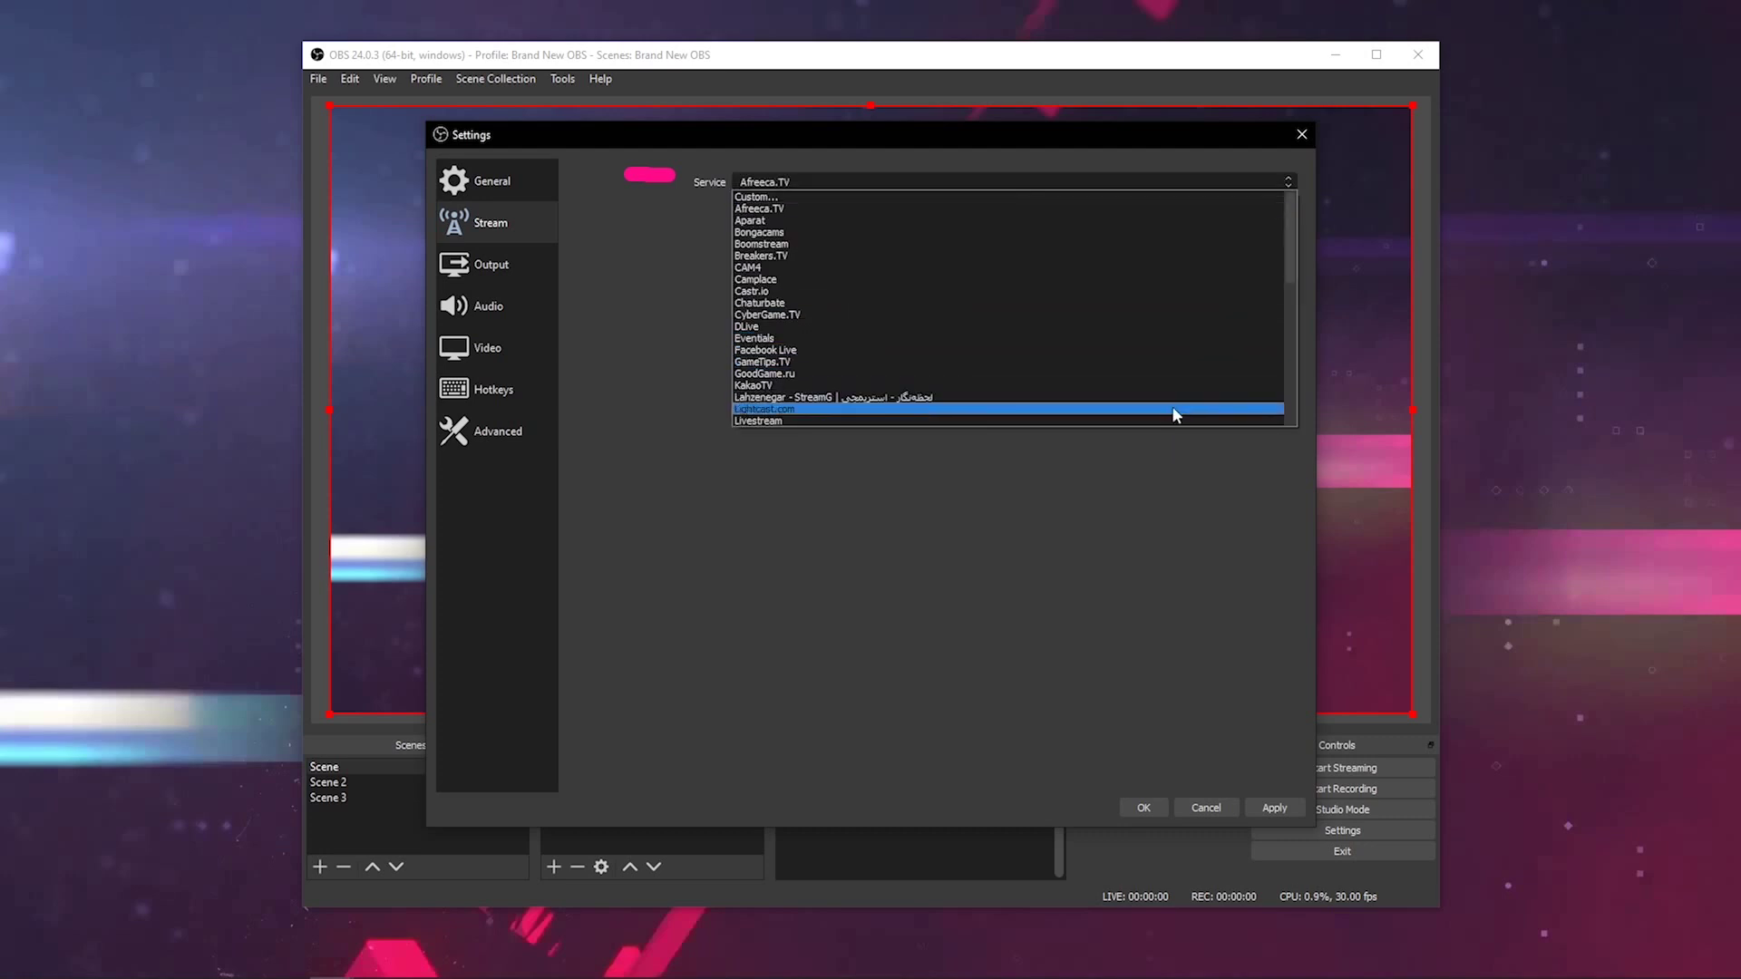
scroll(1163, 305, "down", 5)
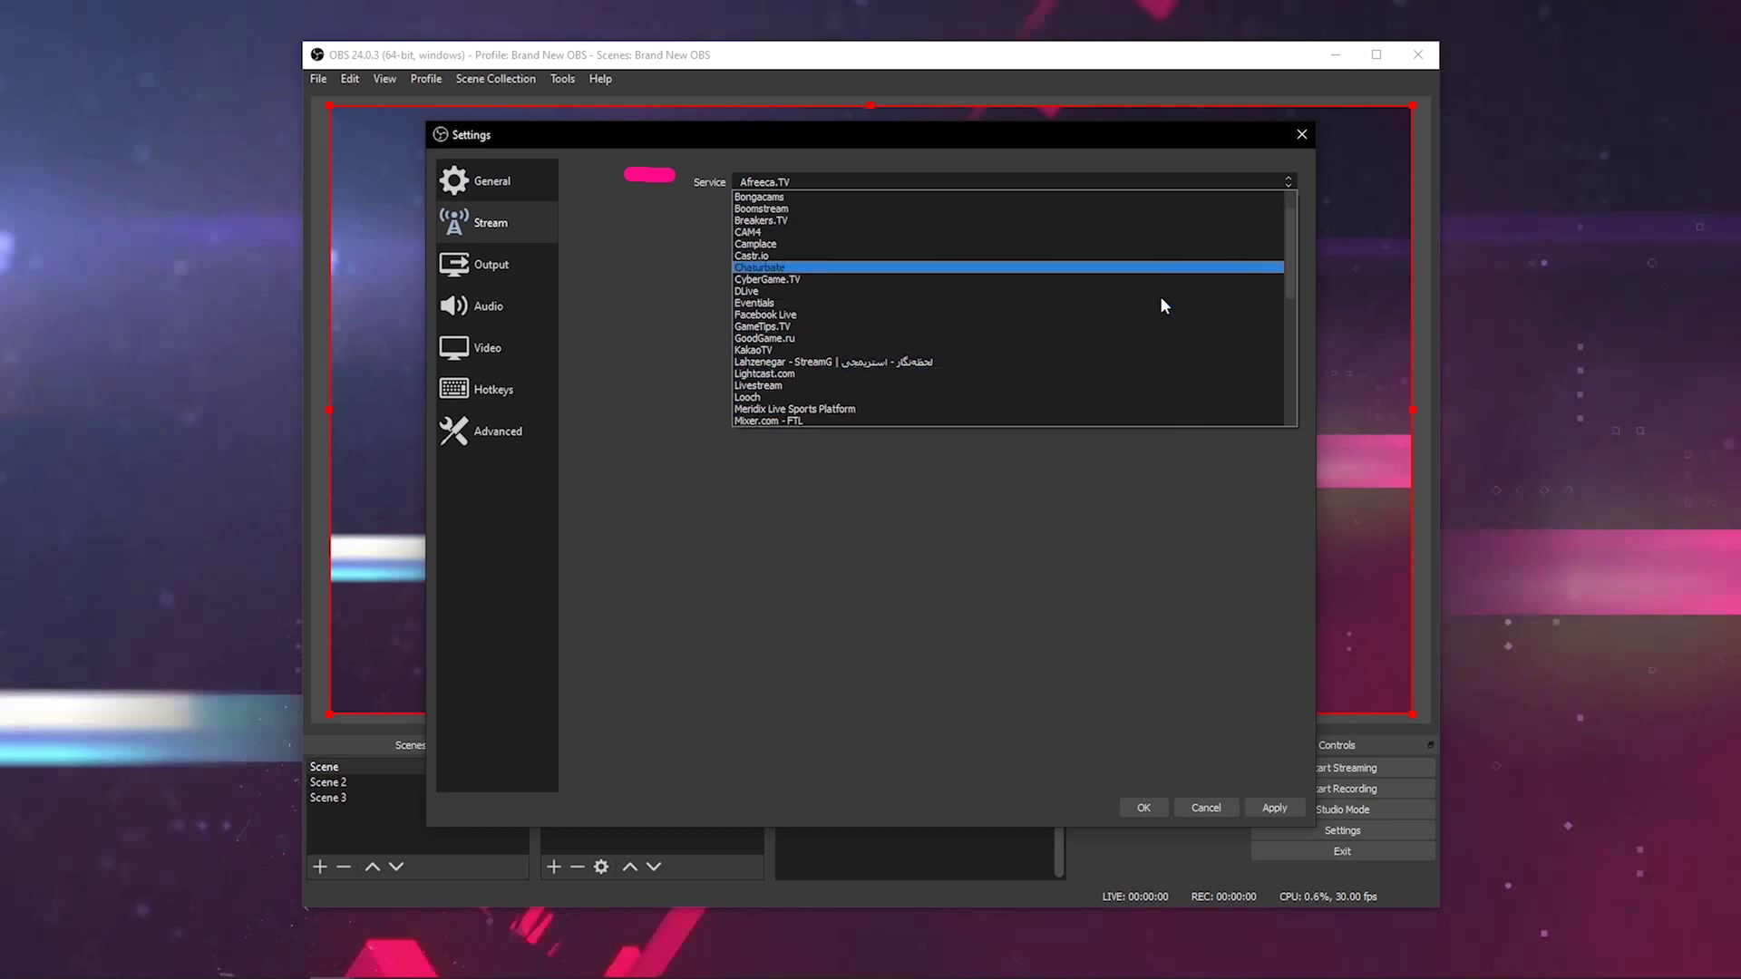
scroll(1163, 299, "up", 5)
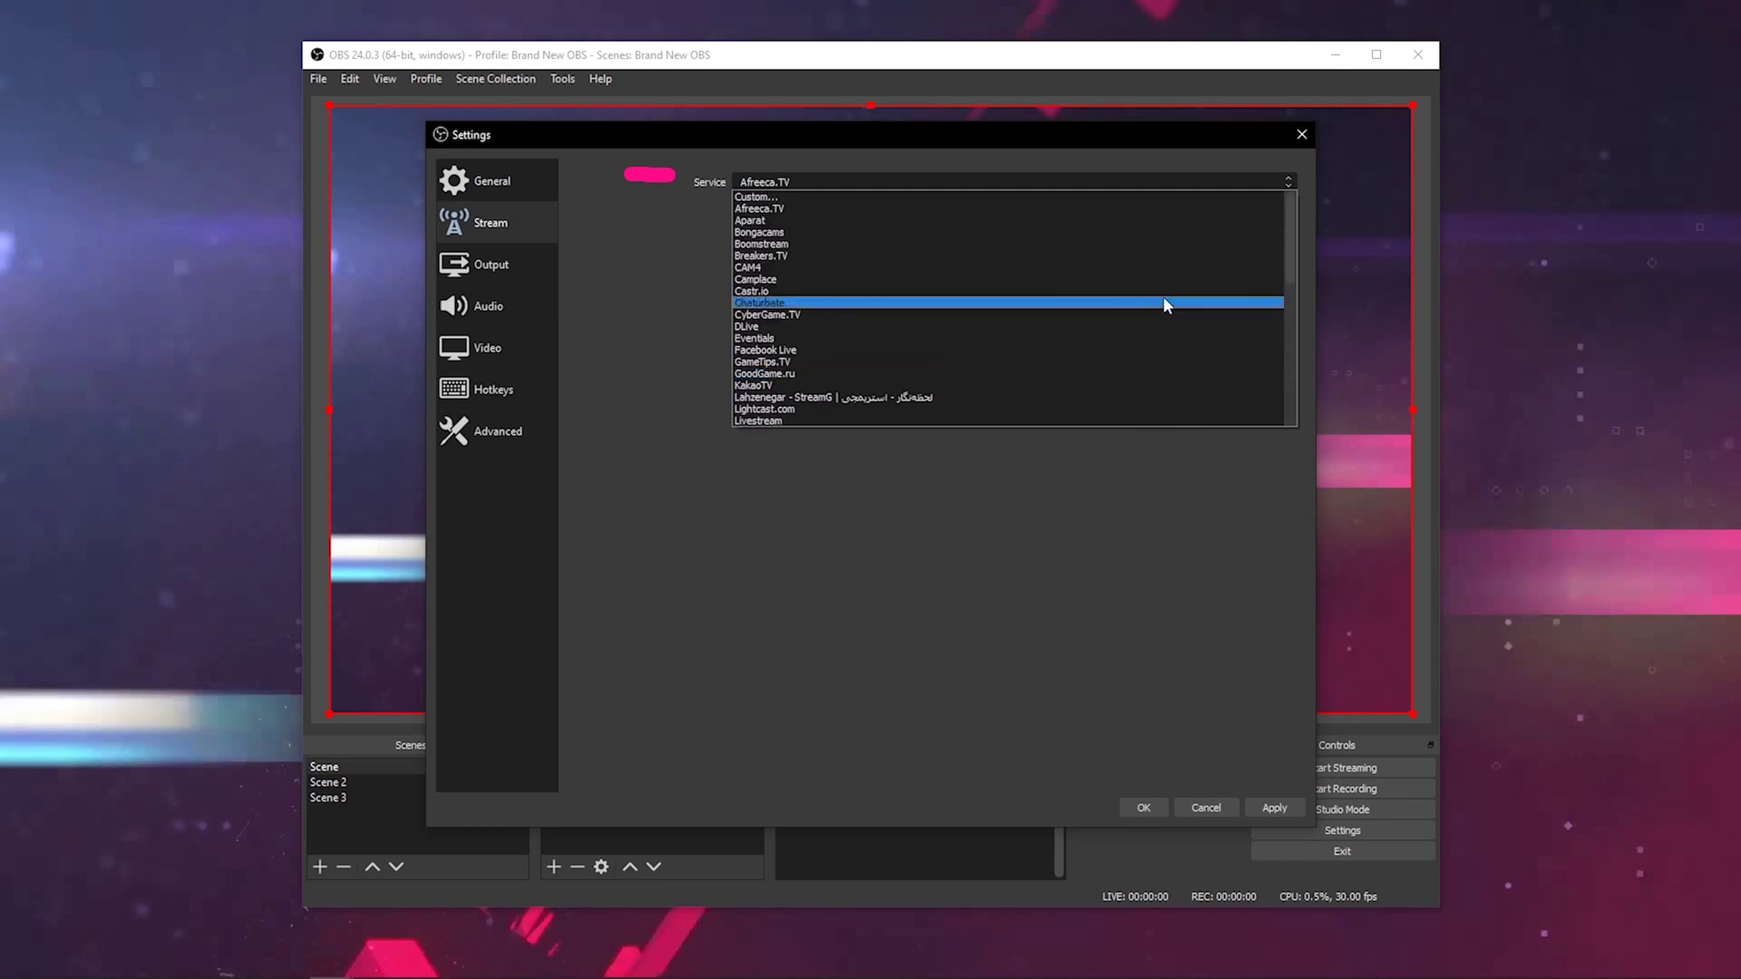
left_click(650, 281)
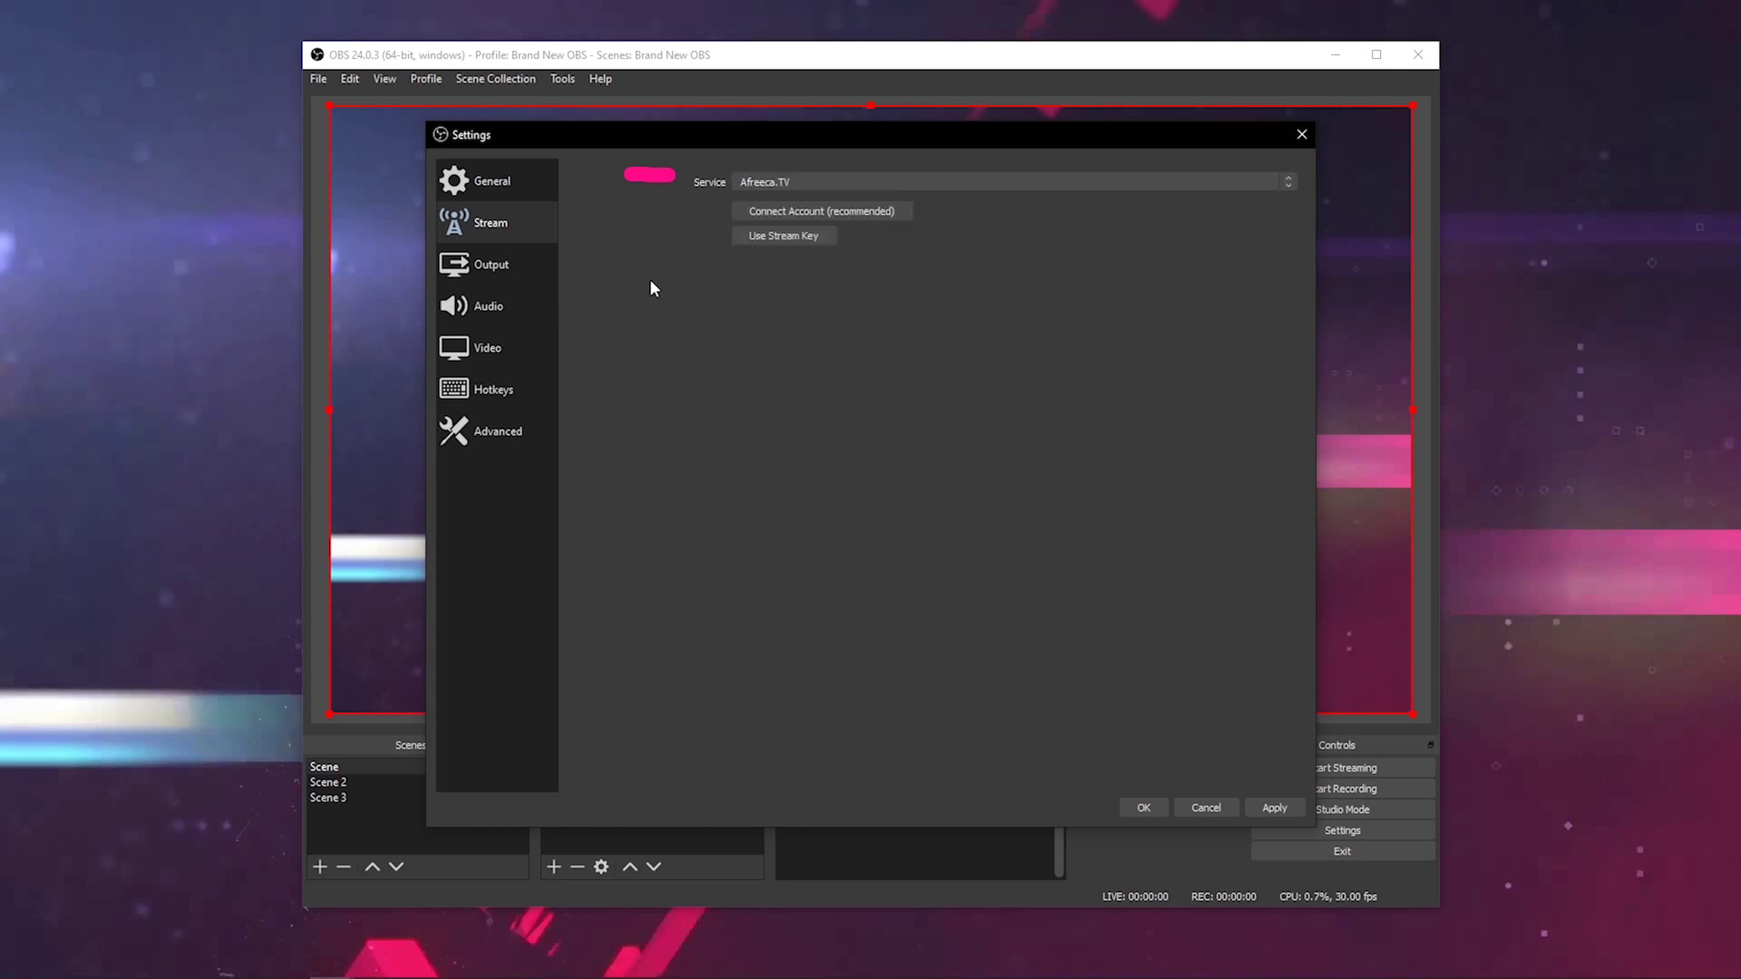
left_click(827, 236)
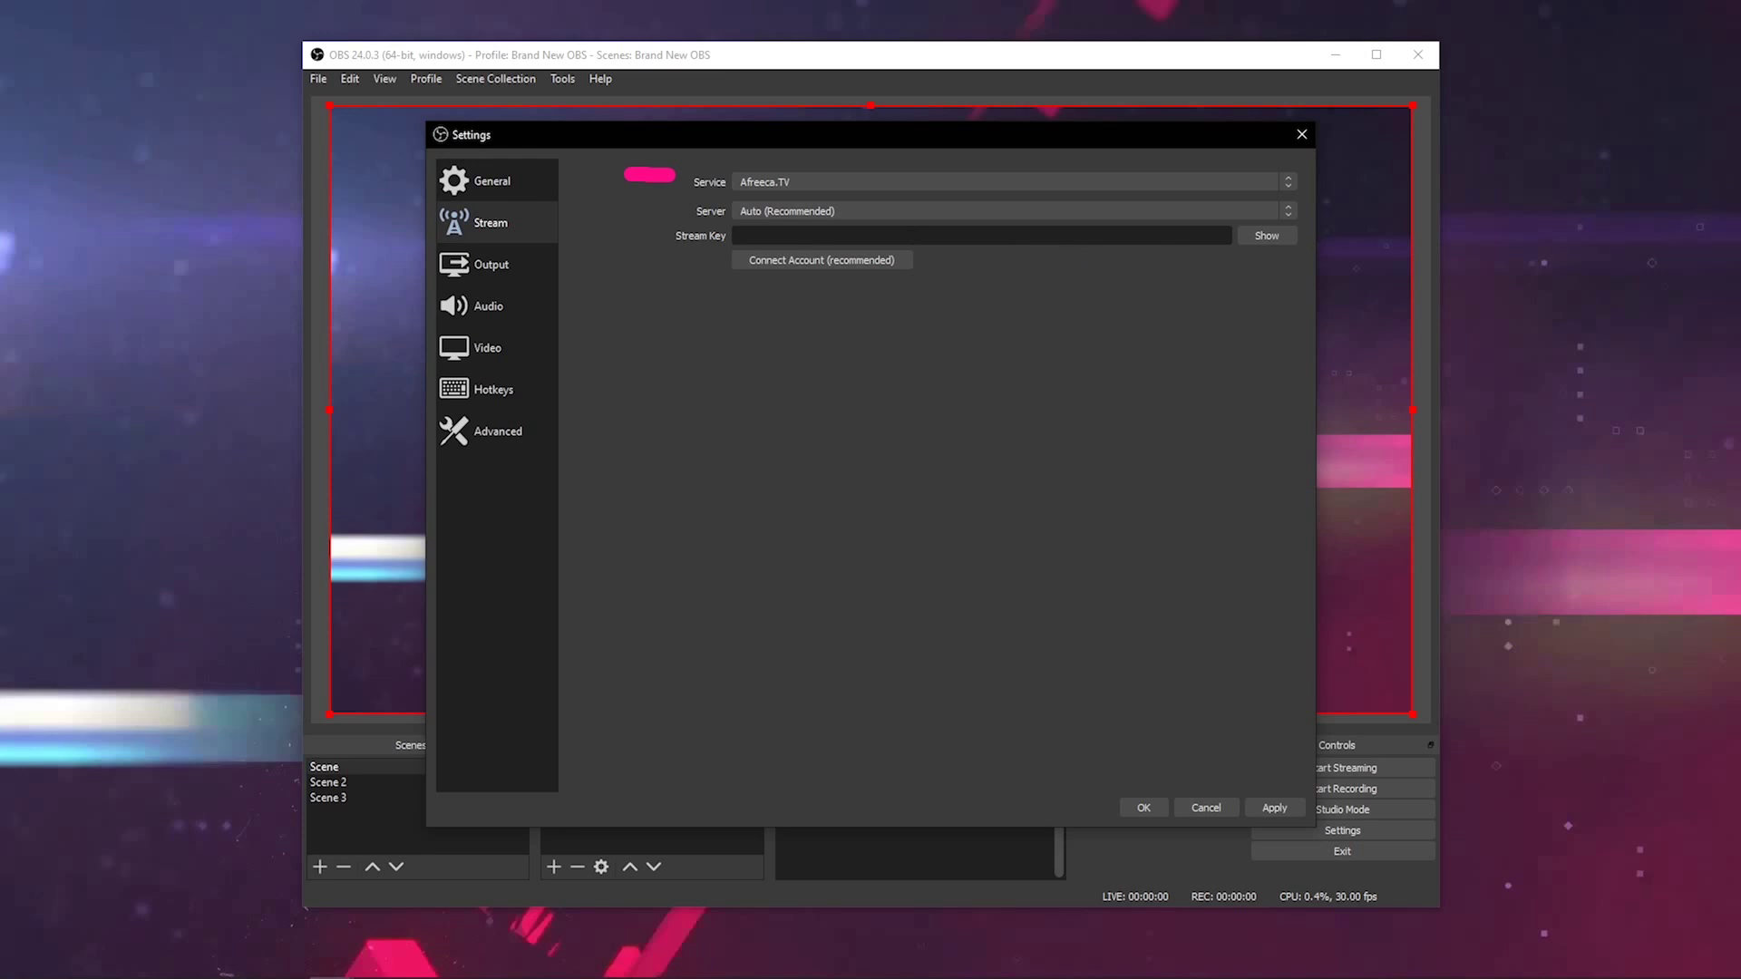
Step: Highlight the Afreeca.TV stream settings and keep the Server at Auto (Recommended)
mouse_move(79, 254)
left_mouse_down()
mouse_move(58, 155)
mouse_move(229, 138)
mouse_move(228, 247)
mouse_move(192, 268)
mouse_move(82, 260)
left_mouse_up()
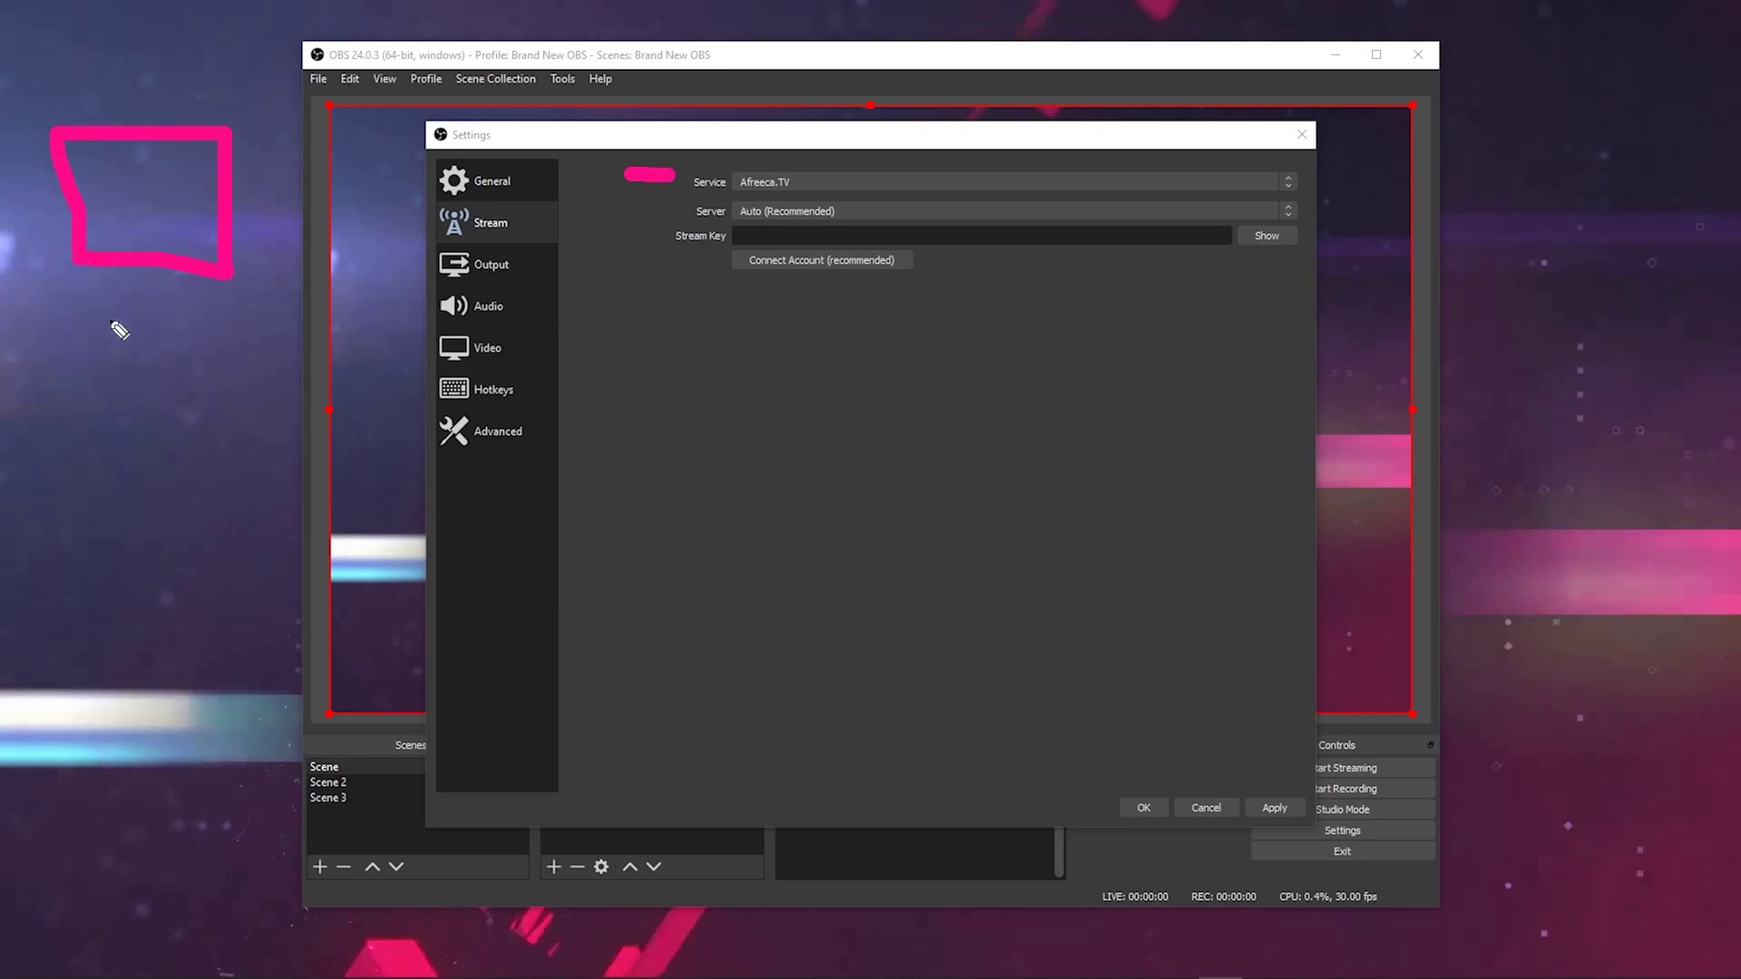
mouse_move(87, 420)
left_mouse_down()
mouse_move(84, 321)
mouse_move(251, 321)
mouse_move(246, 450)
mouse_move(77, 423)
left_mouse_up()
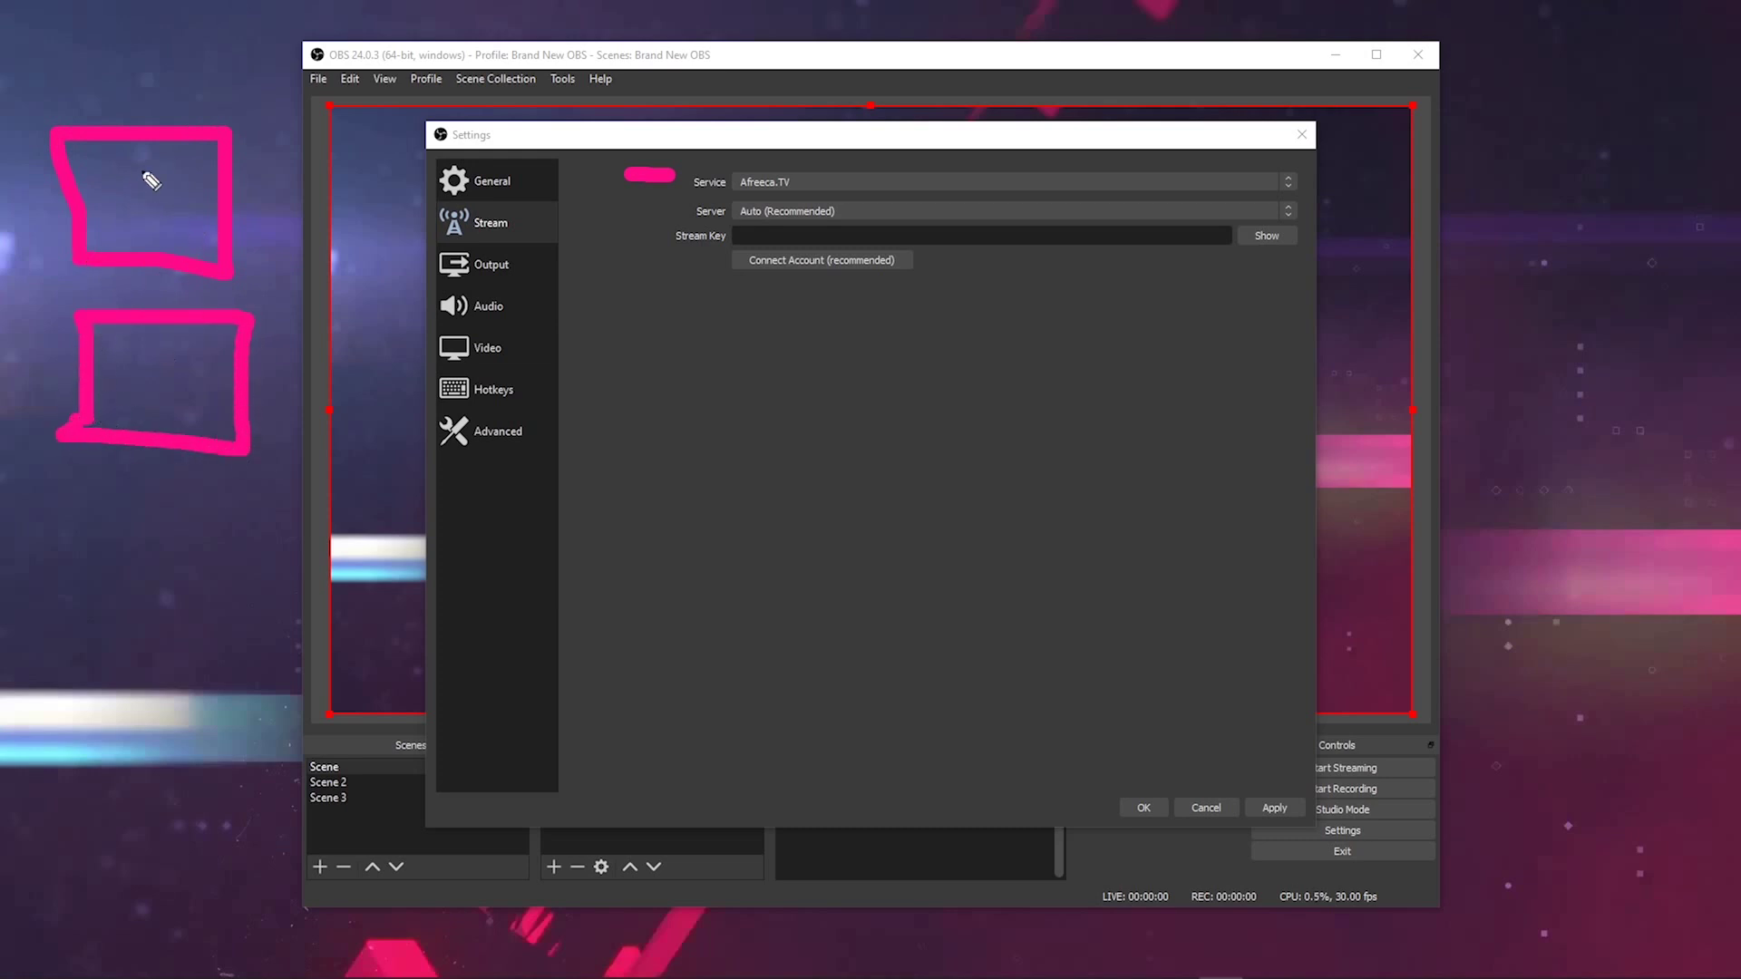
left_click_drag(168, 165, 174, 221)
mouse_move(634, 248)
left_mouse_down()
mouse_move(622, 263)
mouse_move(659, 243)
mouse_move(625, 248)
left_mouse_up()
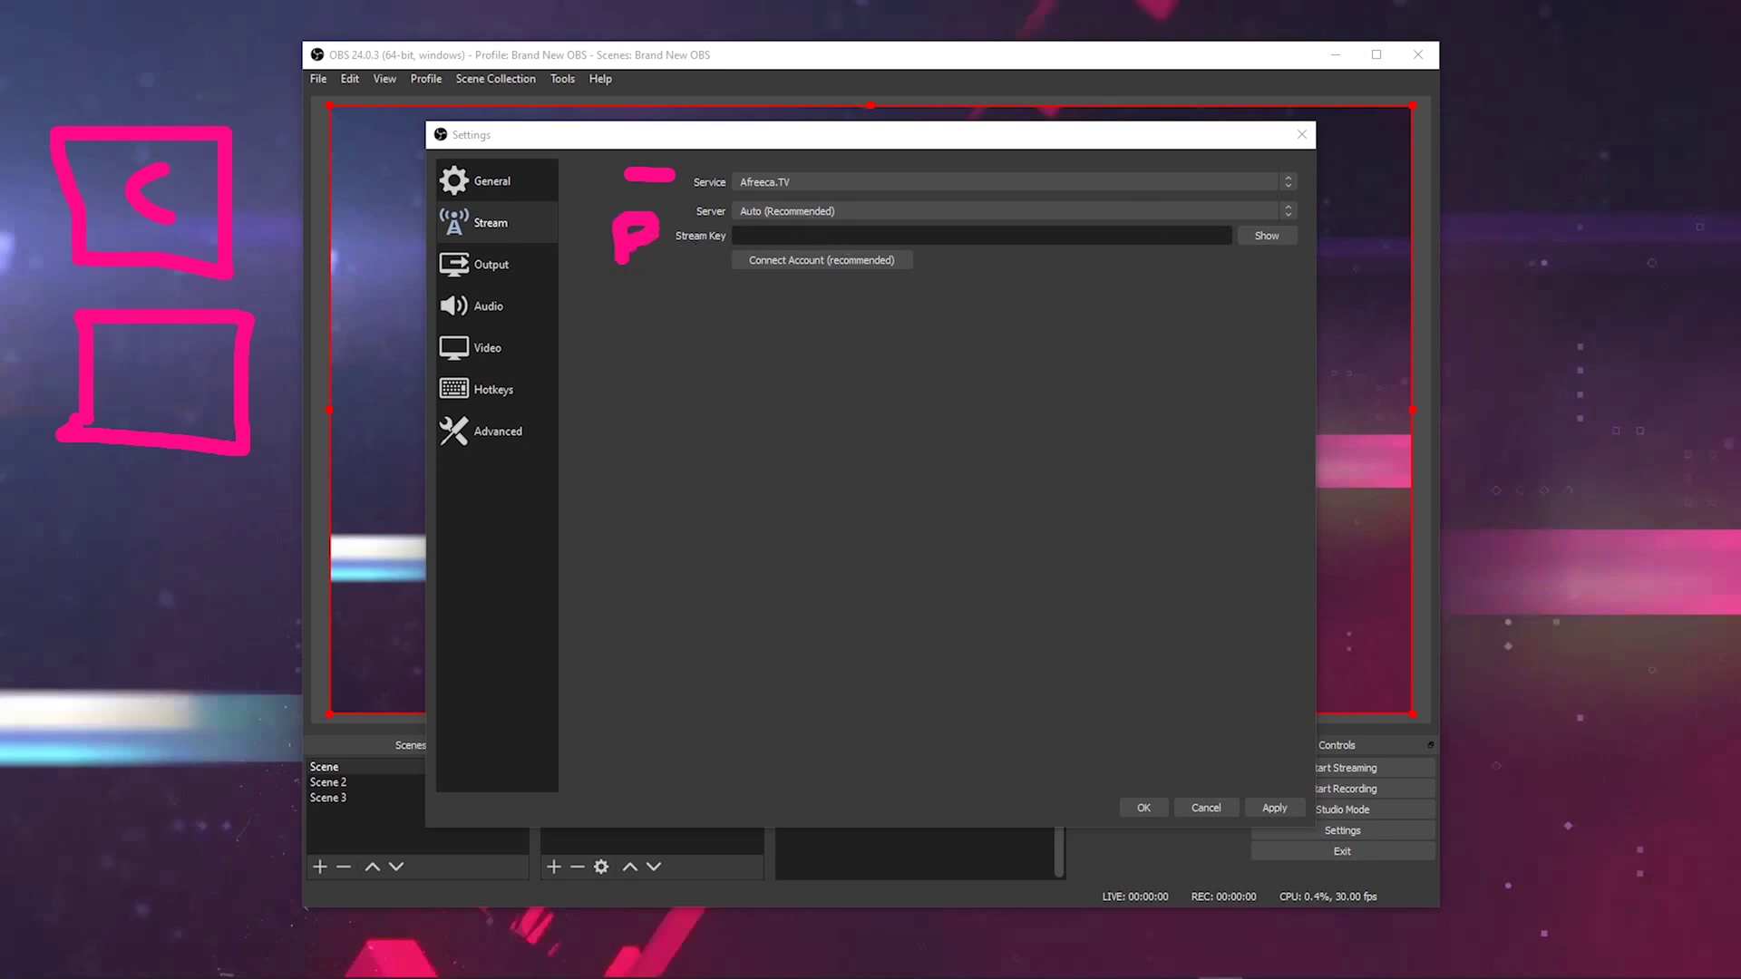
key("Escape")
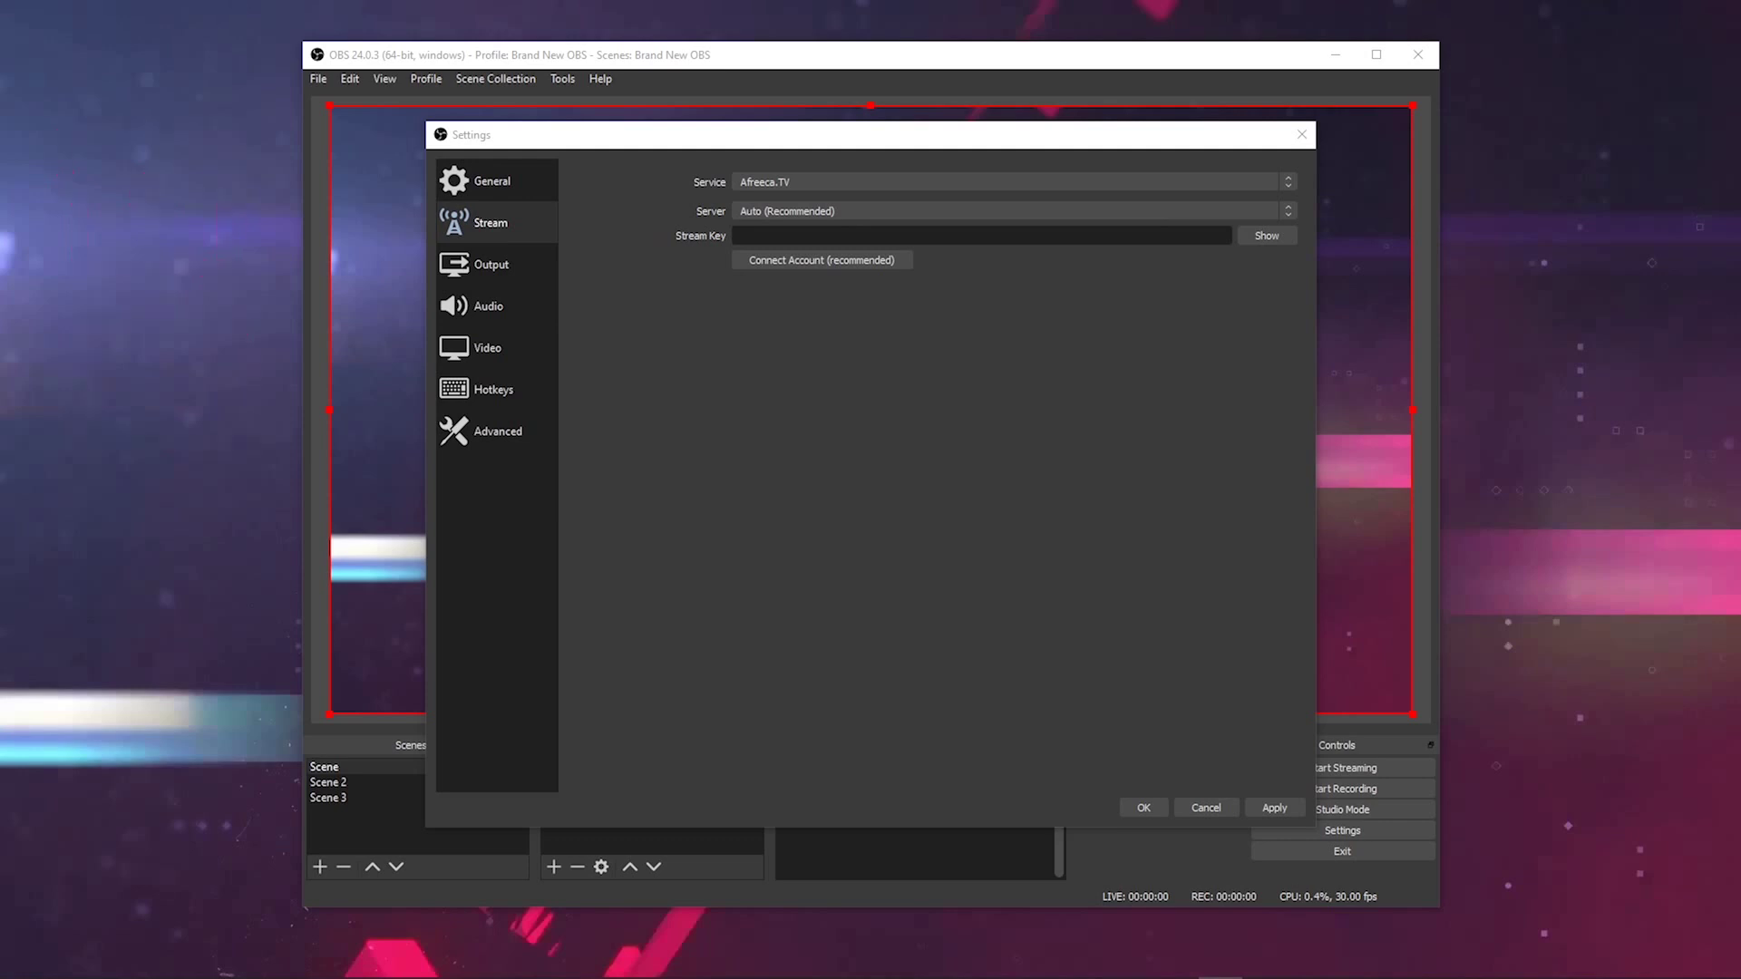
left_click(1291, 218)
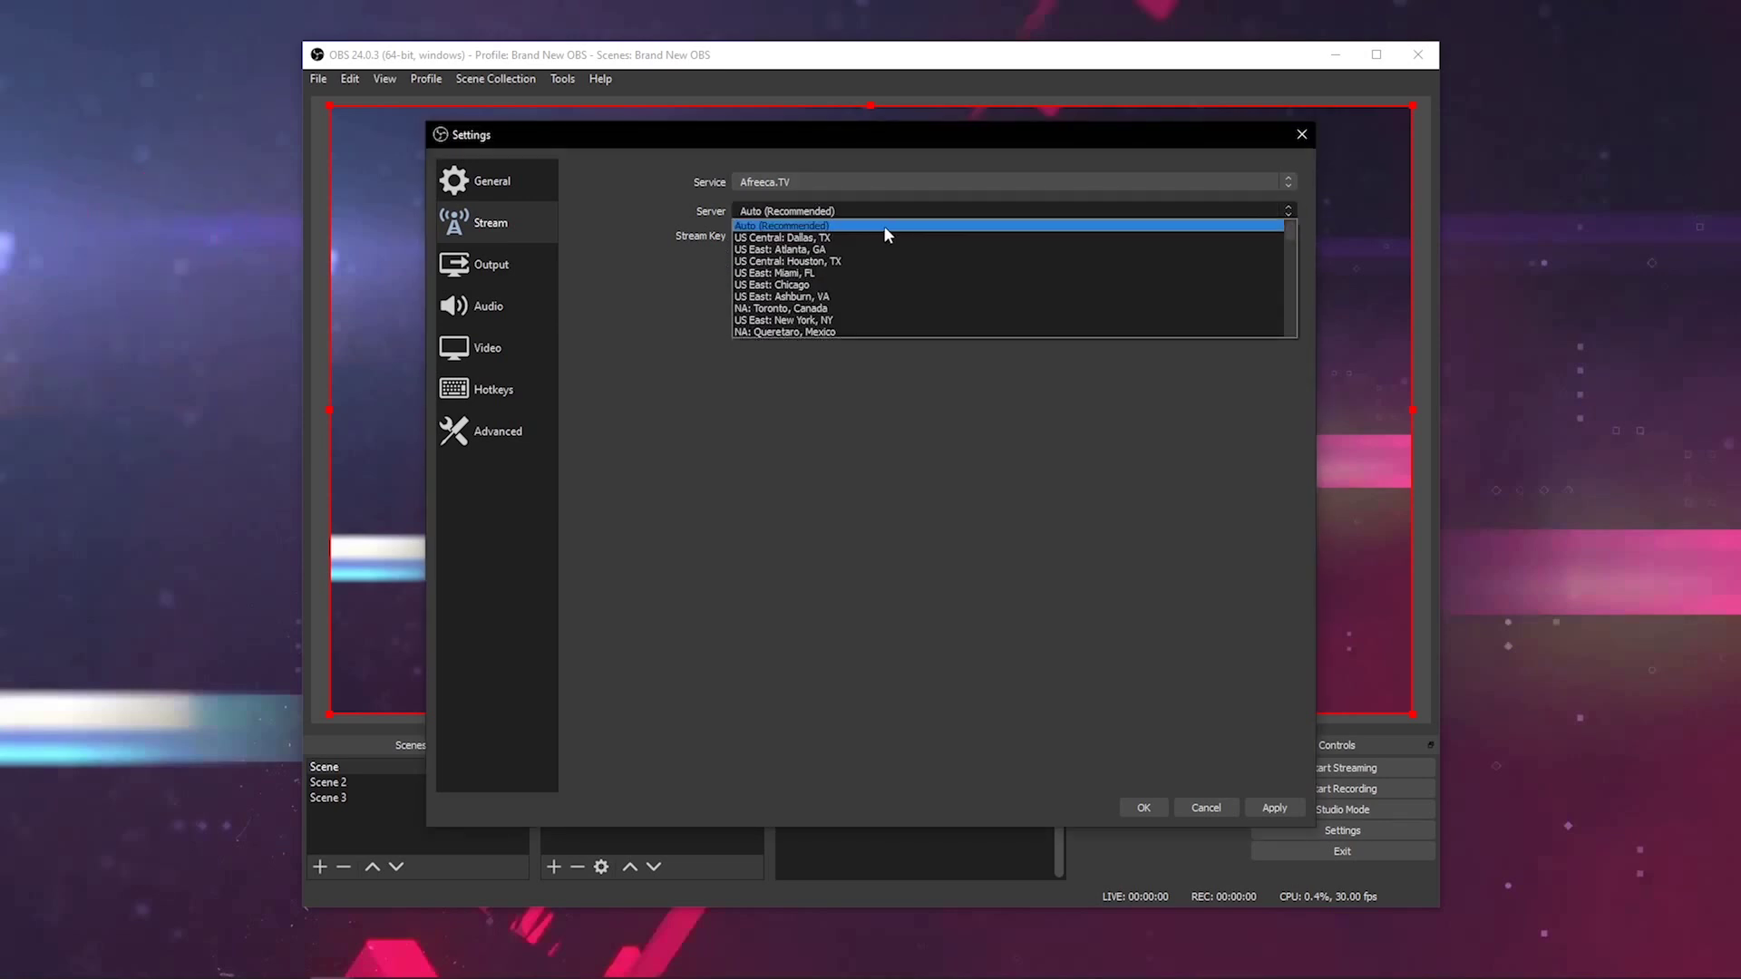
left_click(972, 223)
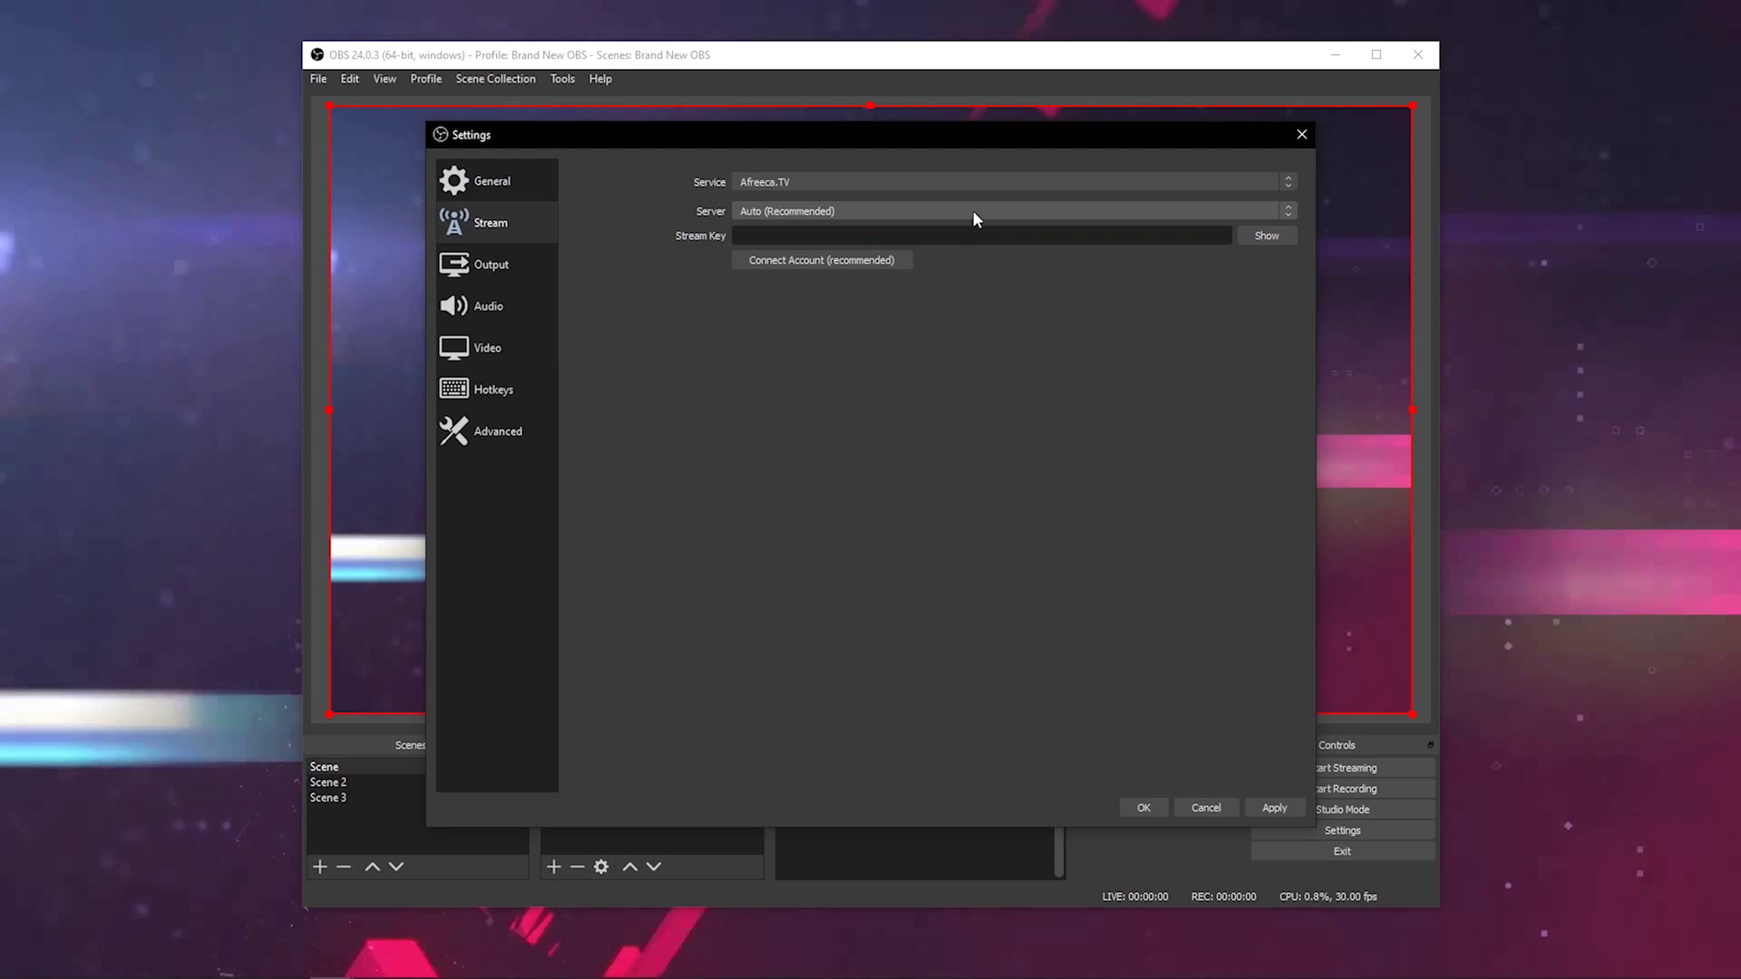
left_click(1292, 212)
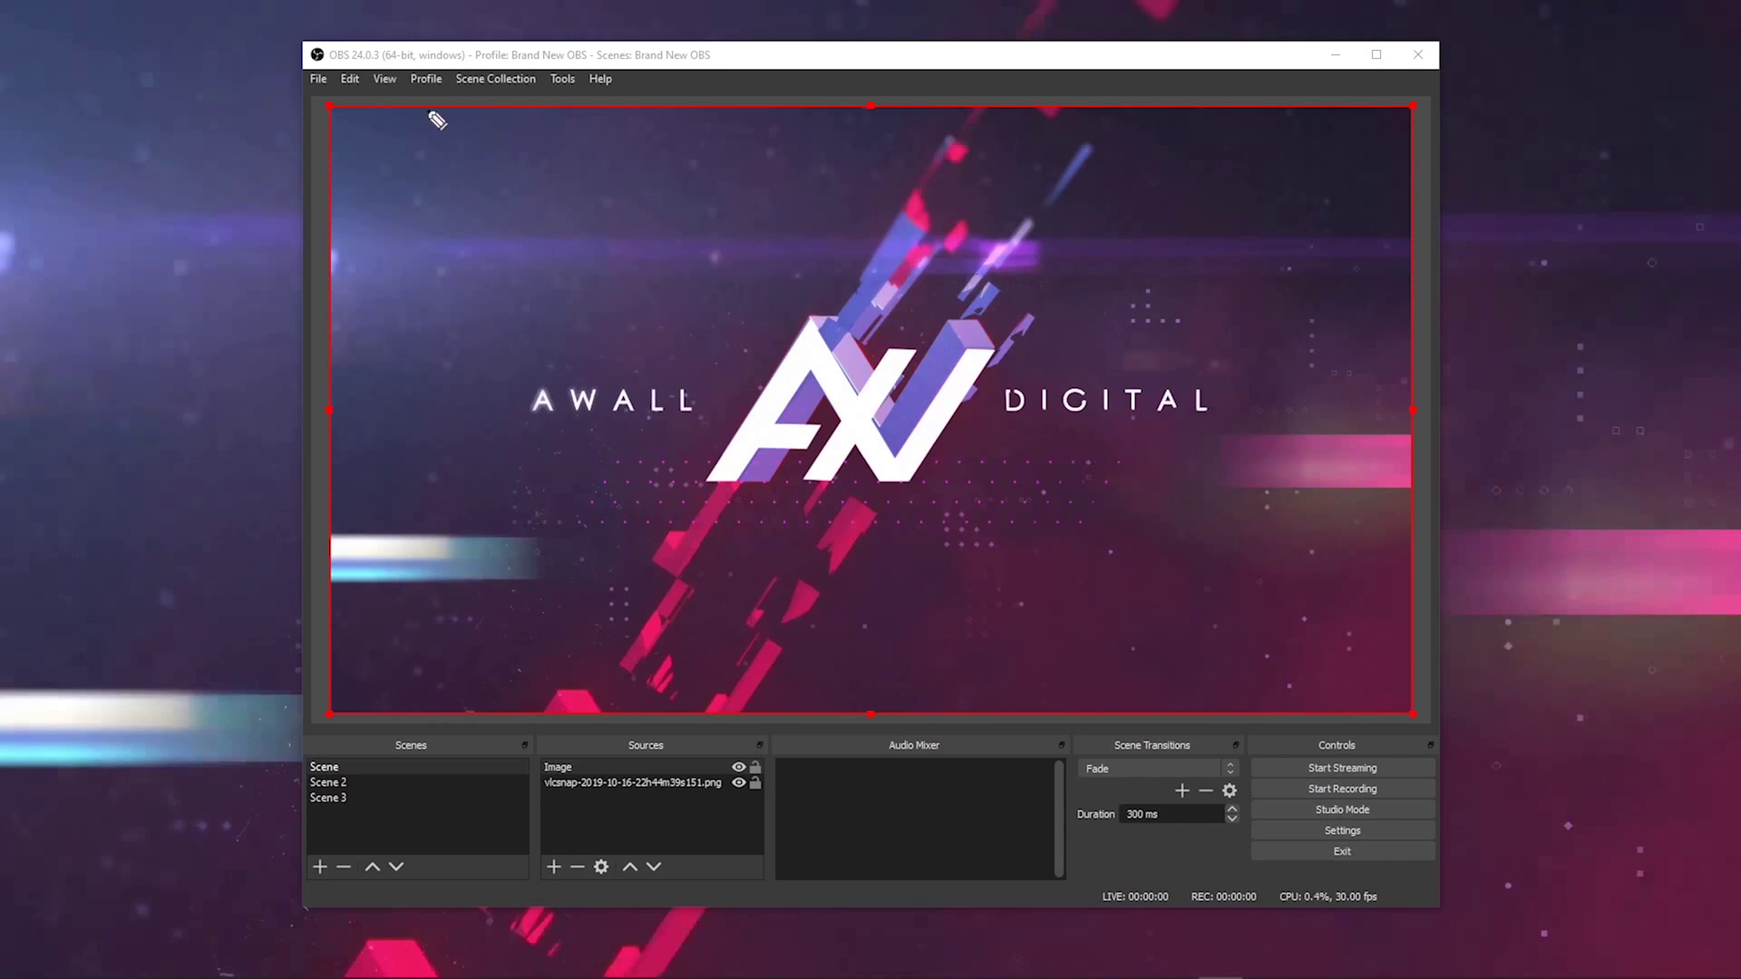
Step: Highlight areas of the main window showing the Brand New OBS scene preview
left_click_drag(403, 98, 528, 104)
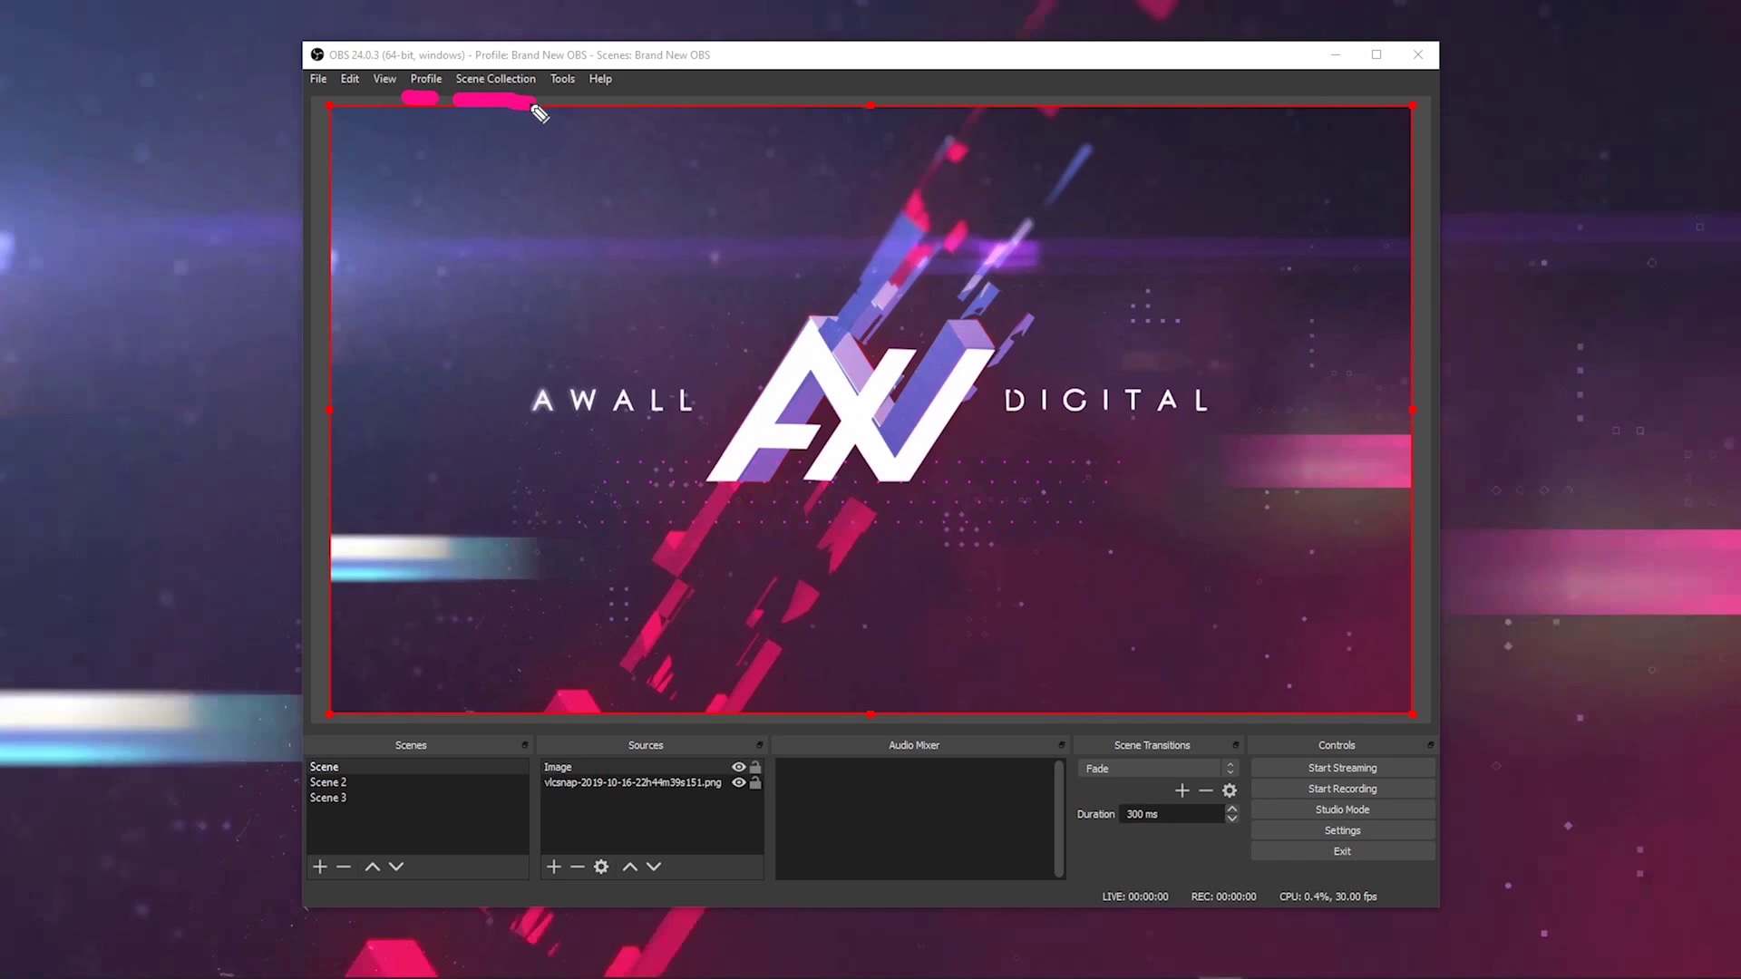
left_click_drag(421, 232, 411, 131)
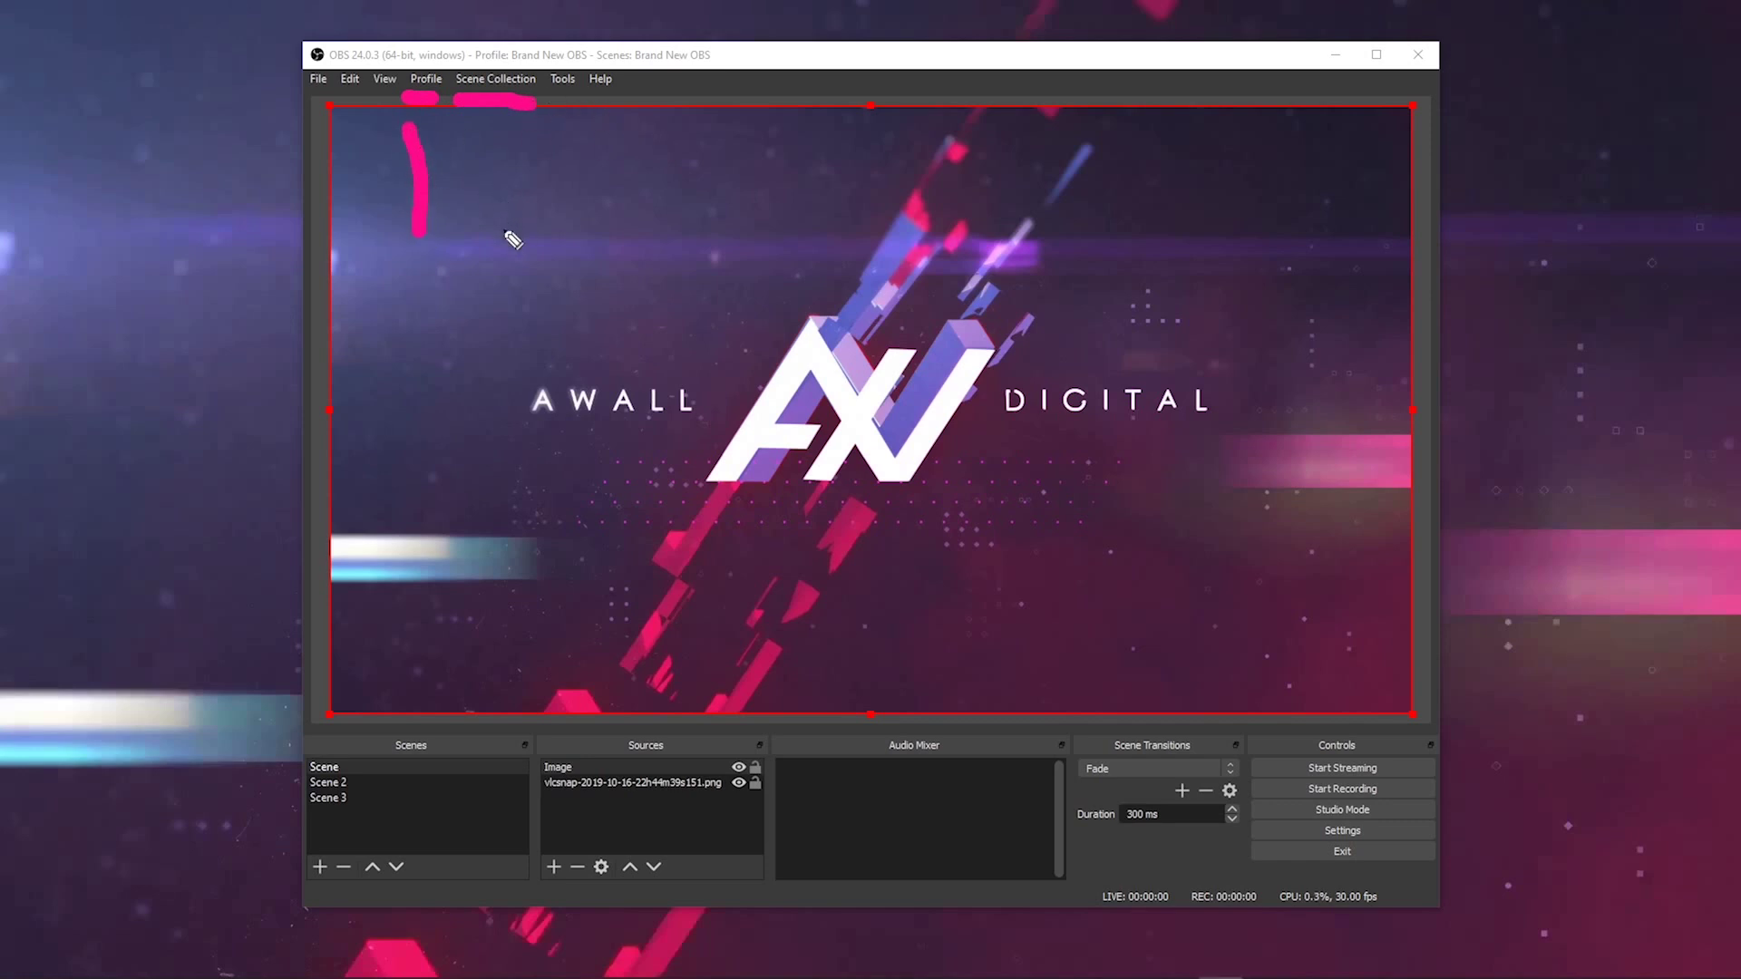
mouse_move(504, 234)
left_mouse_down()
mouse_move(499, 135)
mouse_move(402, 144)
mouse_move(523, 145)
left_mouse_up()
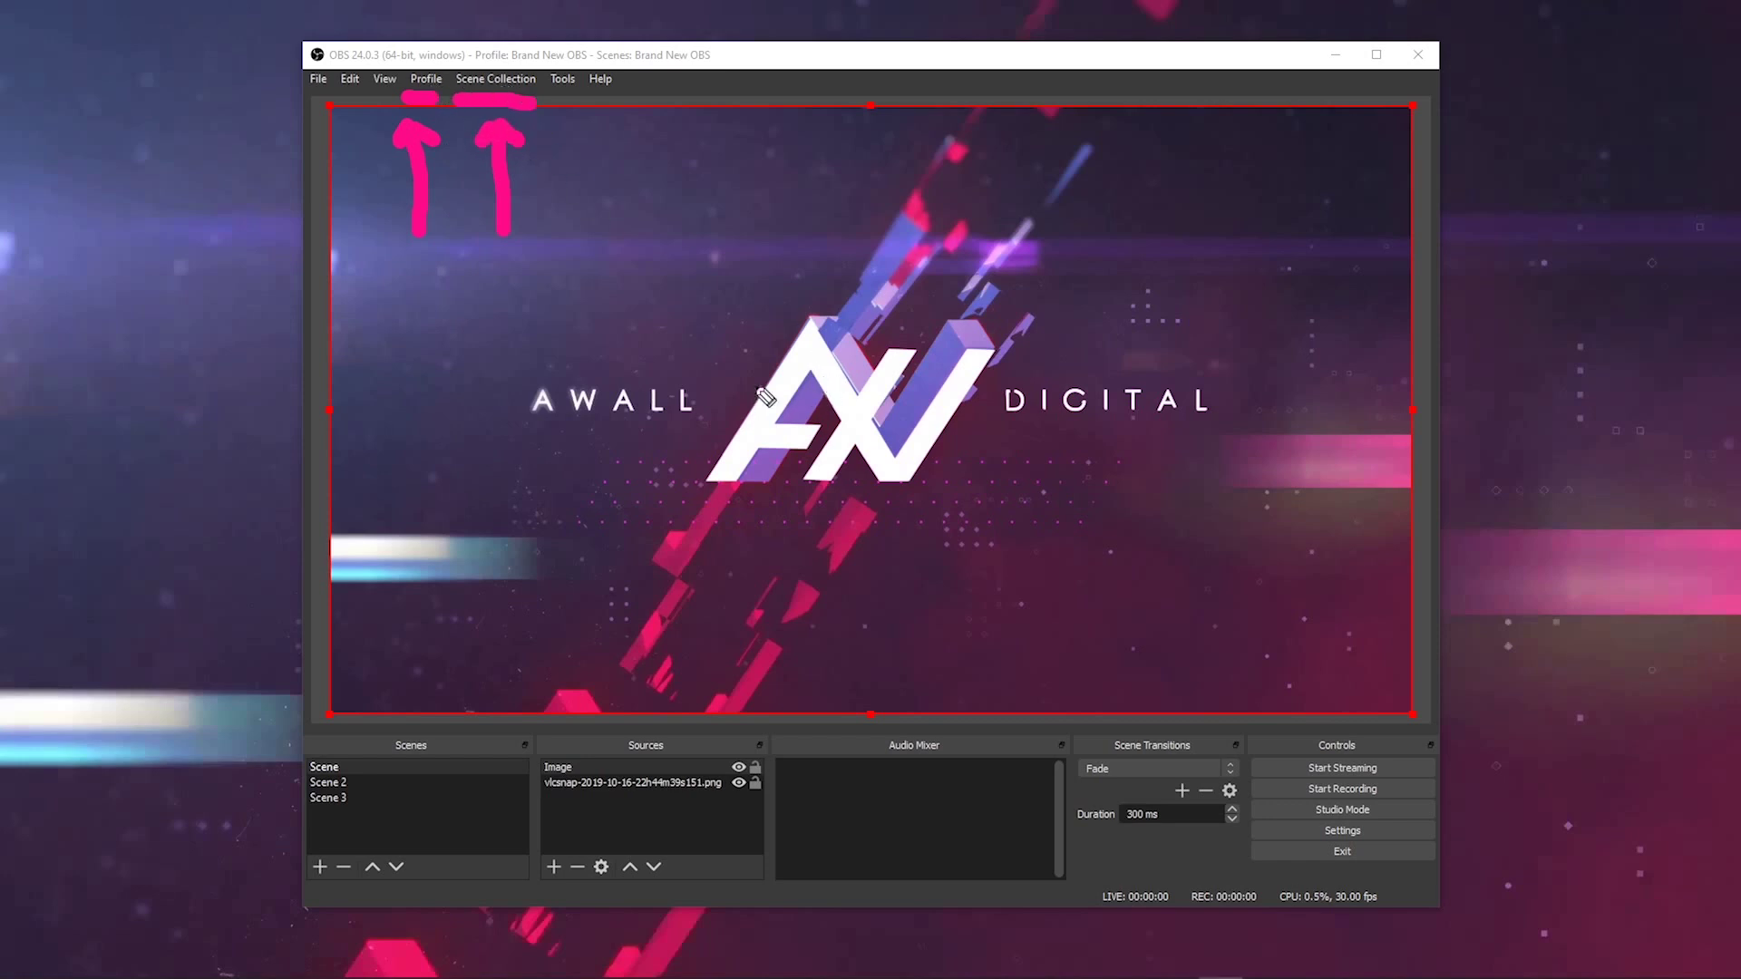
mouse_move(349, 845)
left_mouse_down()
mouse_move(386, 707)
mouse_move(491, 803)
mouse_move(322, 845)
left_mouse_up()
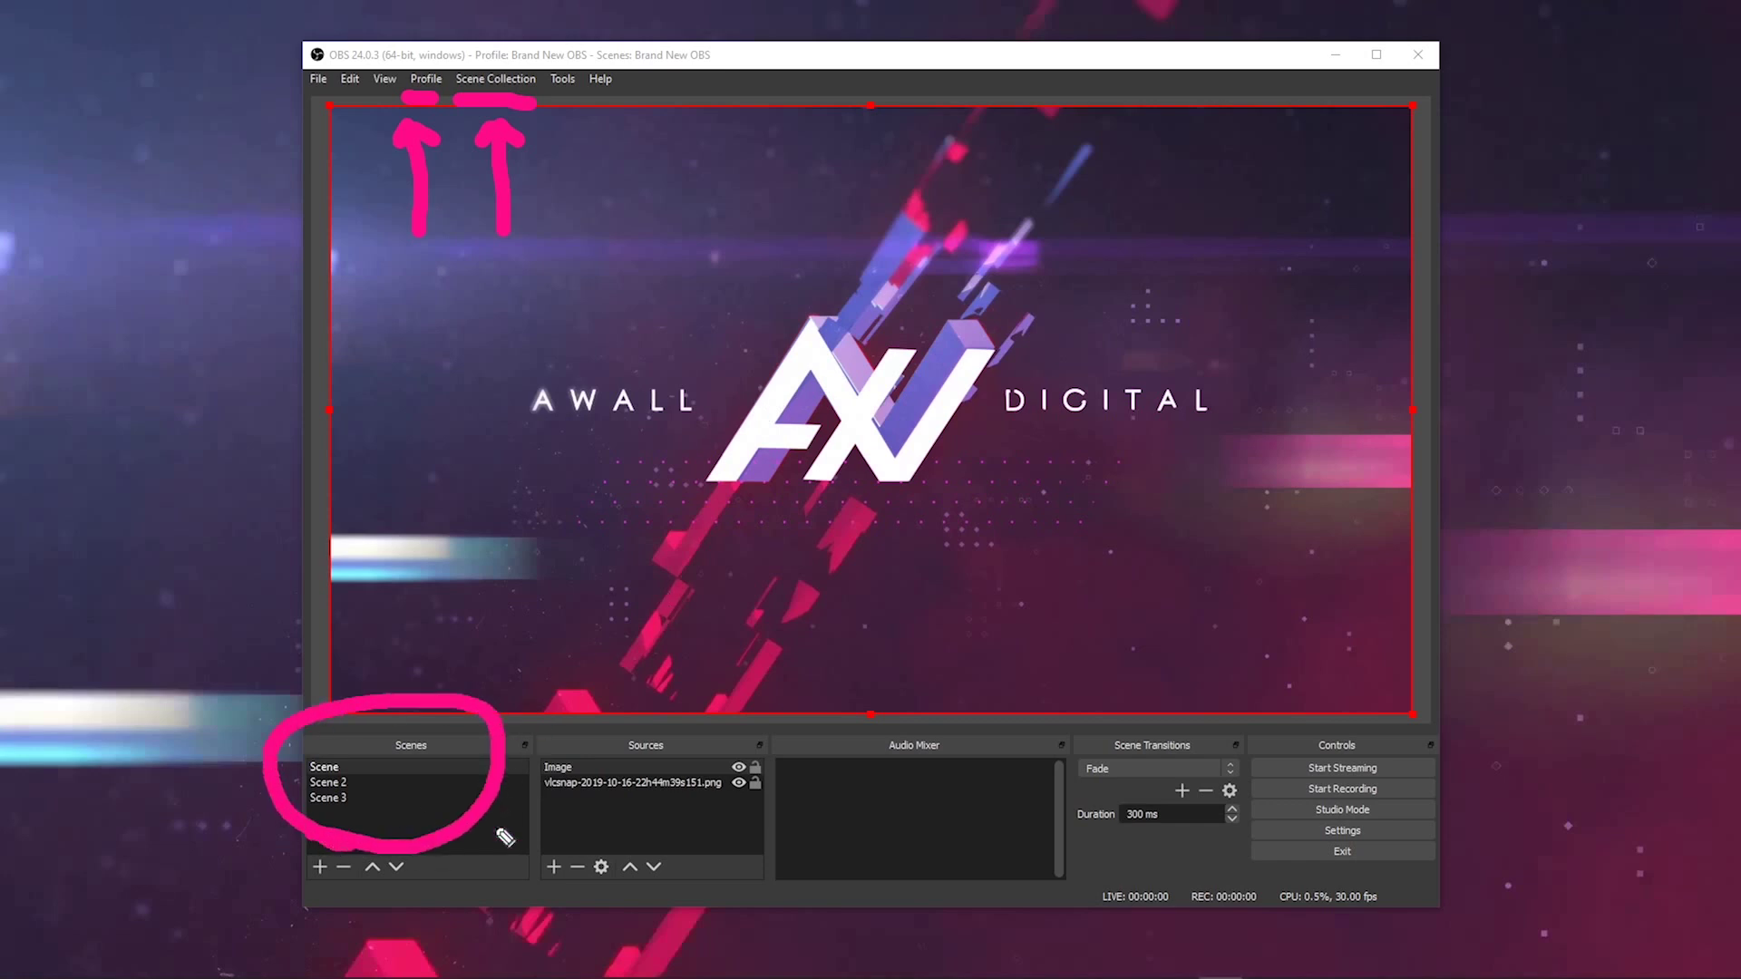
mouse_move(568, 824)
left_mouse_down()
mouse_move(541, 762)
mouse_move(712, 712)
mouse_move(779, 817)
mouse_move(564, 822)
left_mouse_up()
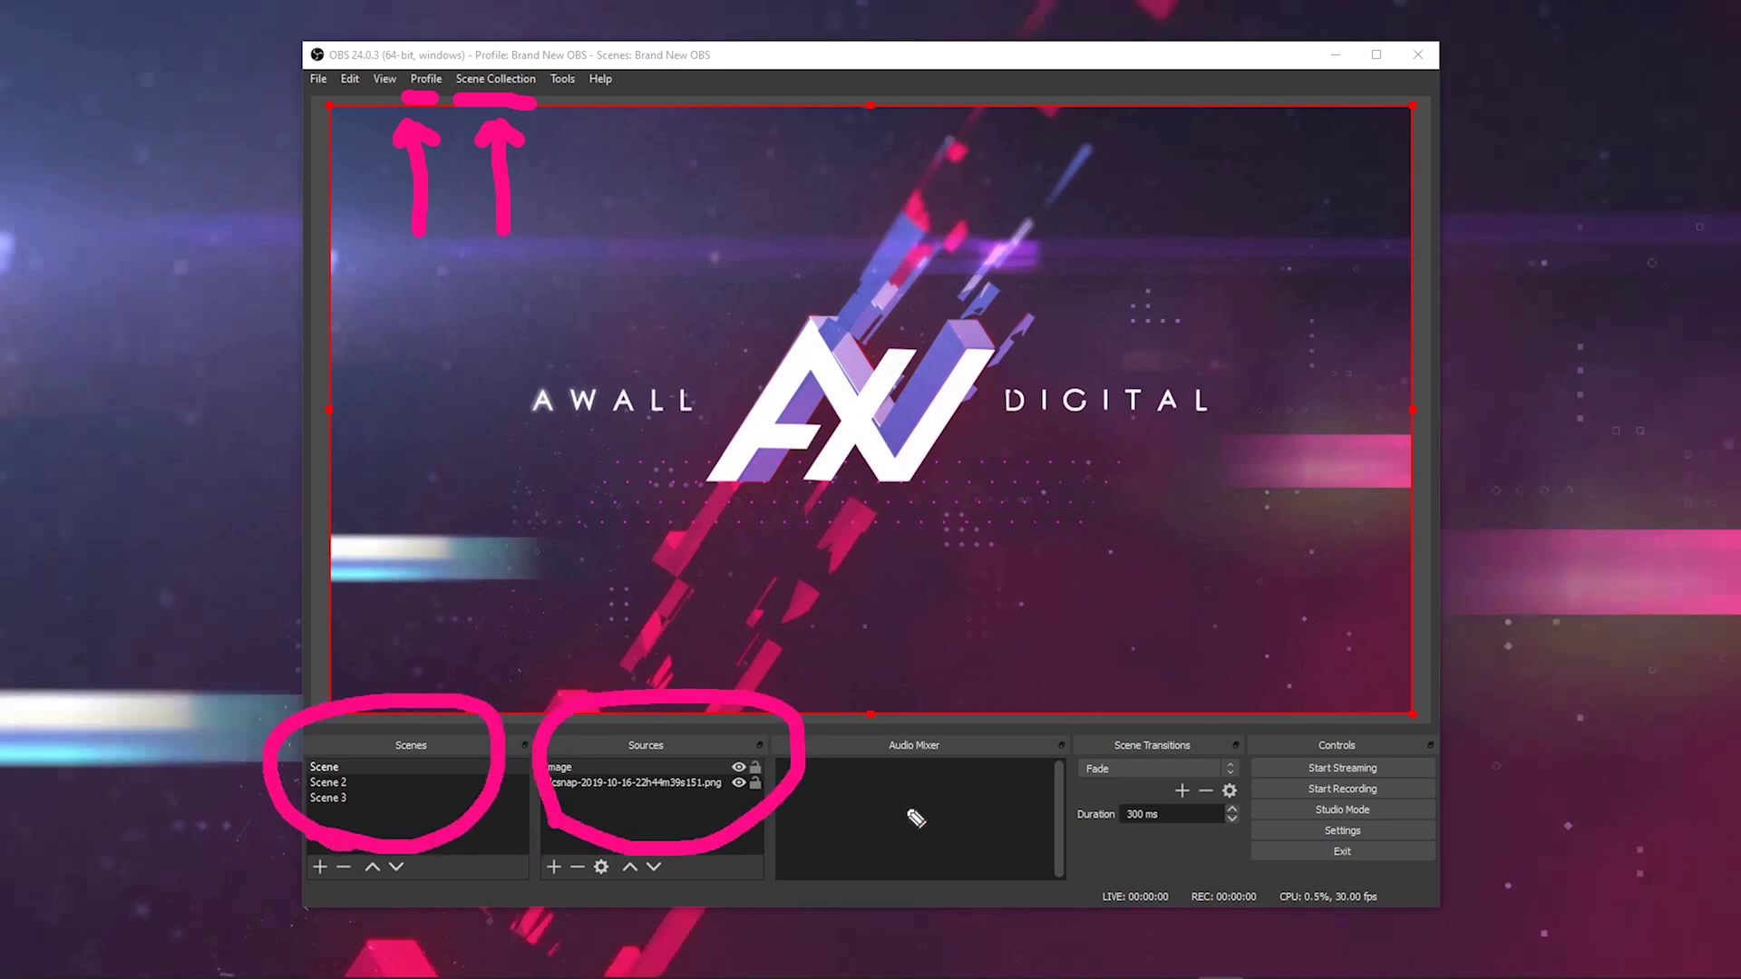
left_click_drag(1258, 830, 1418, 831)
key("Escape")
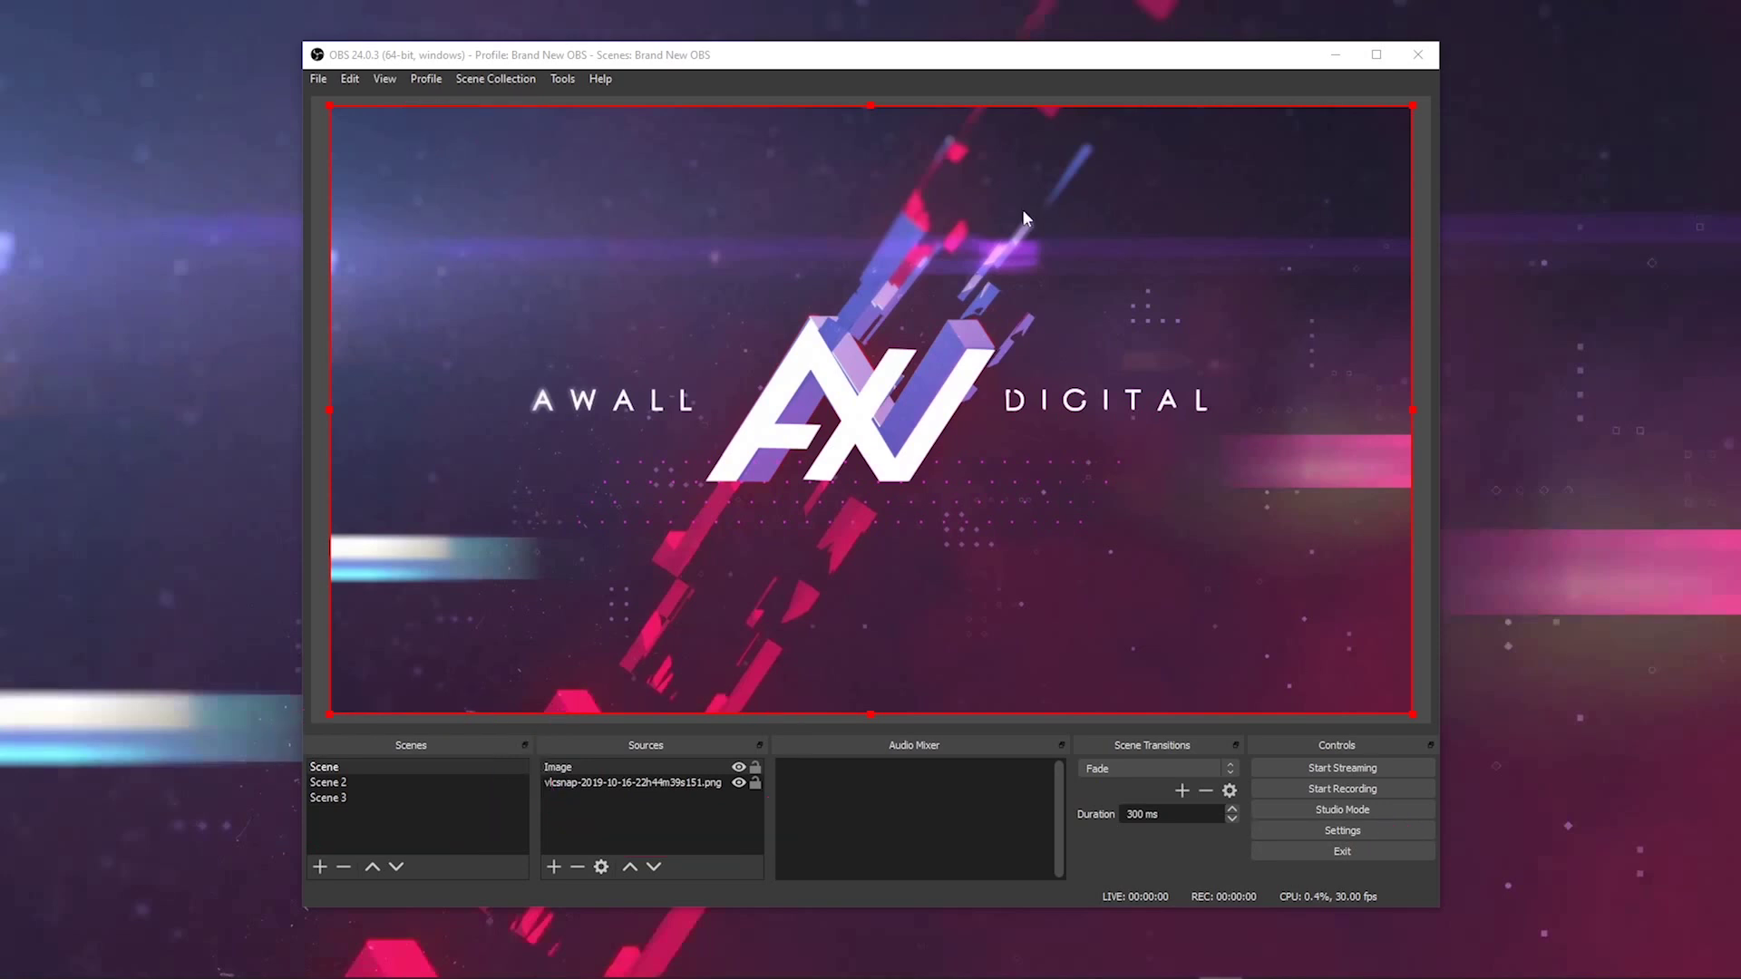
Step: Create a profile called 'New' from the Profile menu and confirm it
left_click(424, 79)
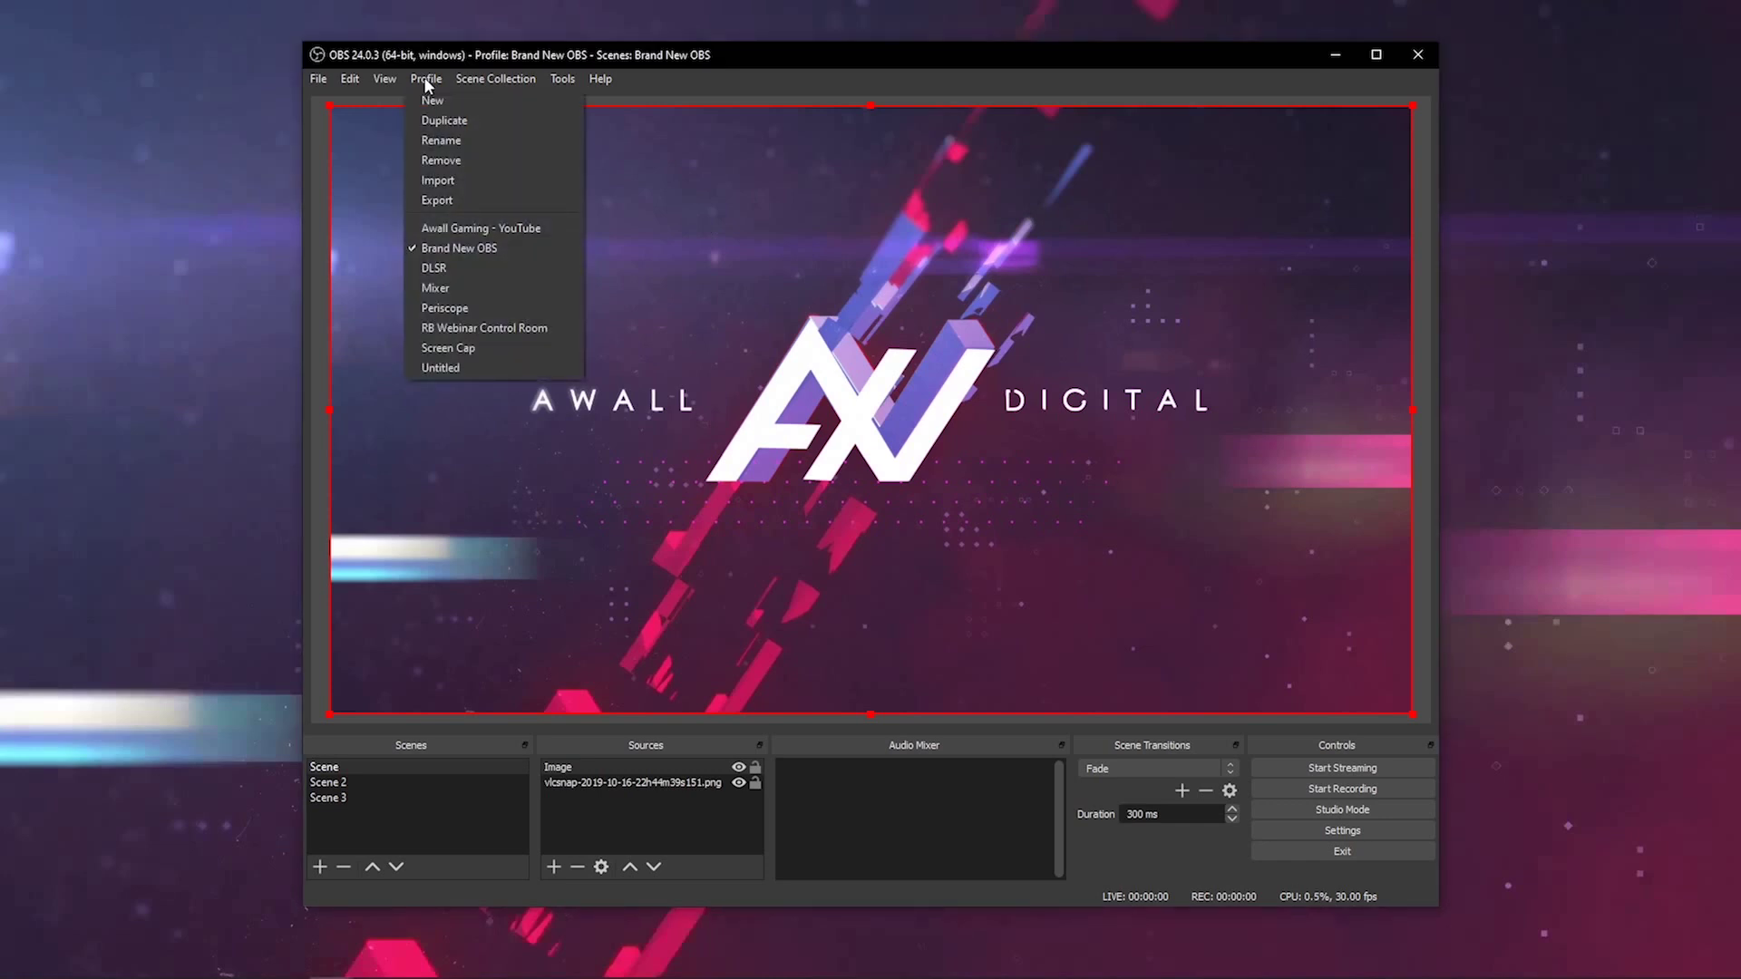
left_click(437, 100)
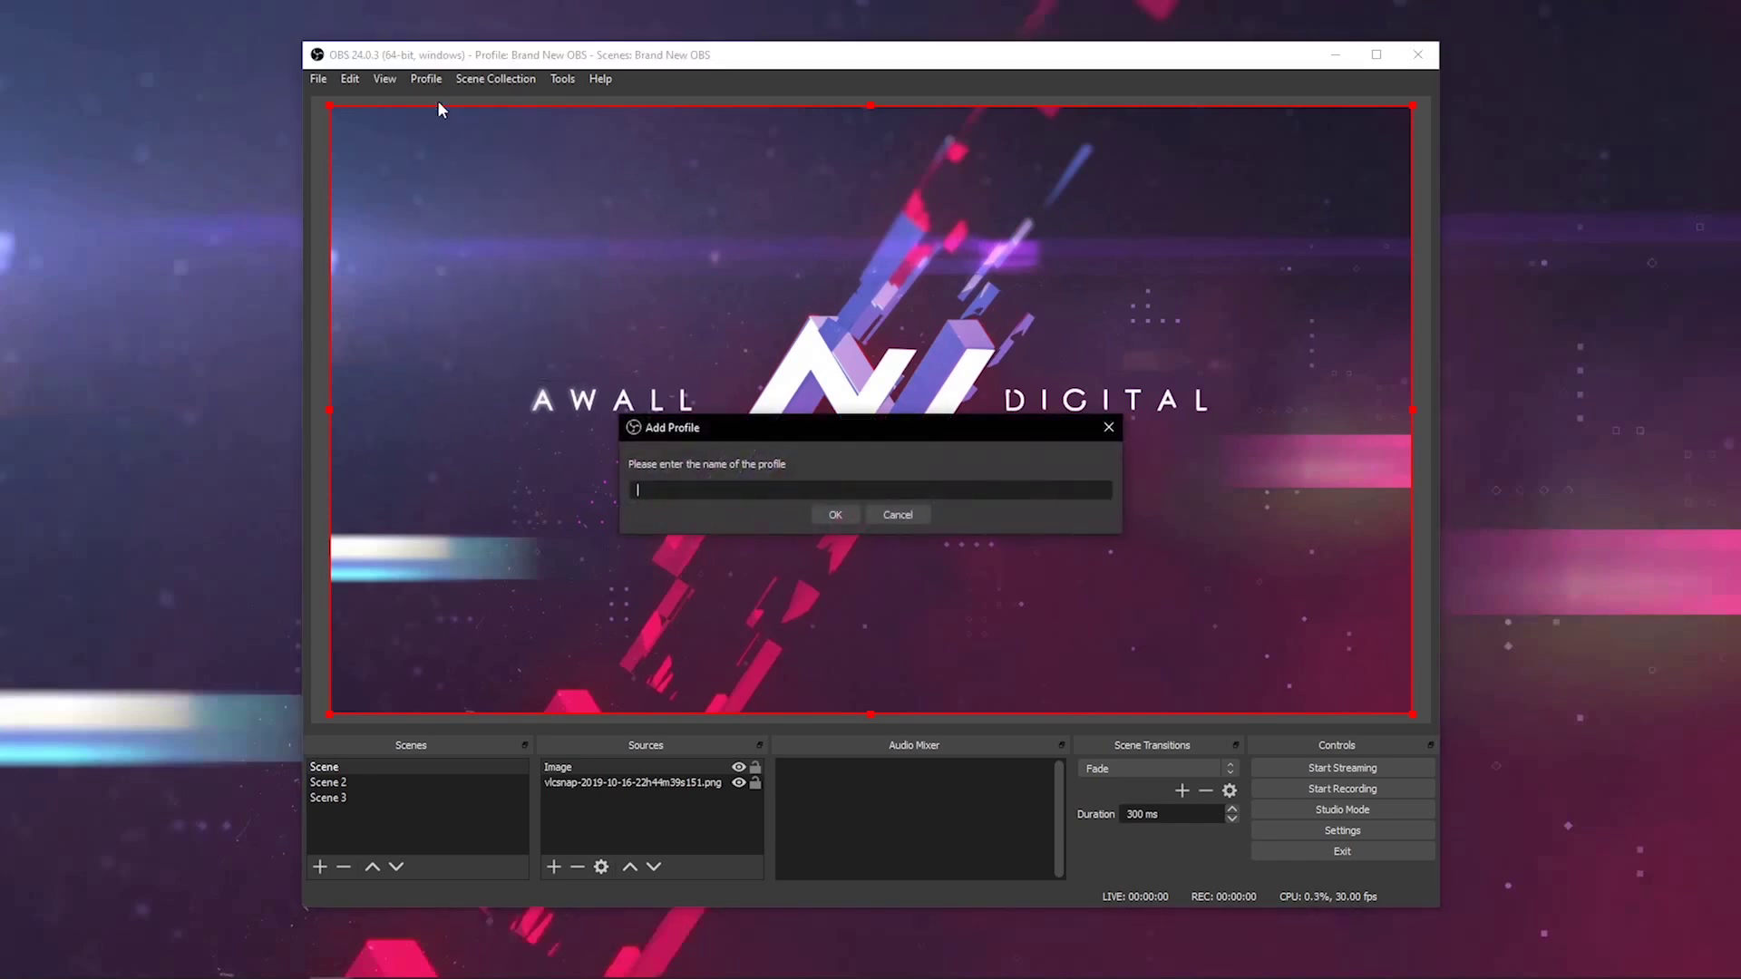
type("New")
left_click(835, 515)
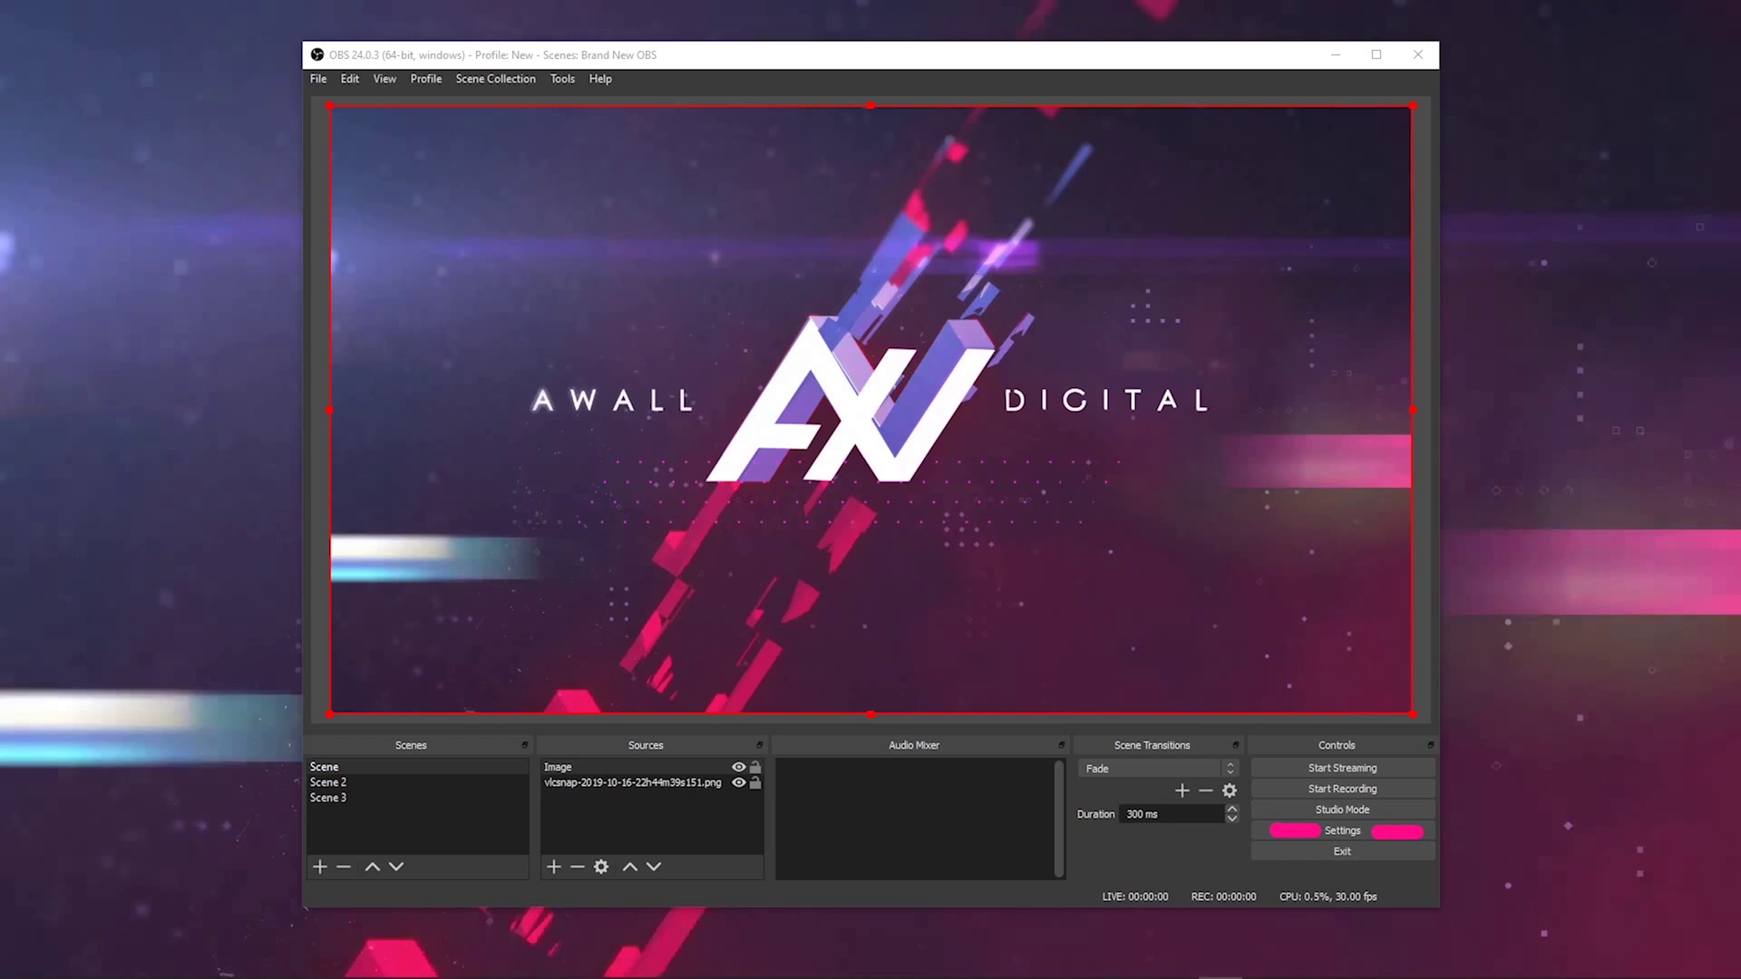
left_click(428, 80)
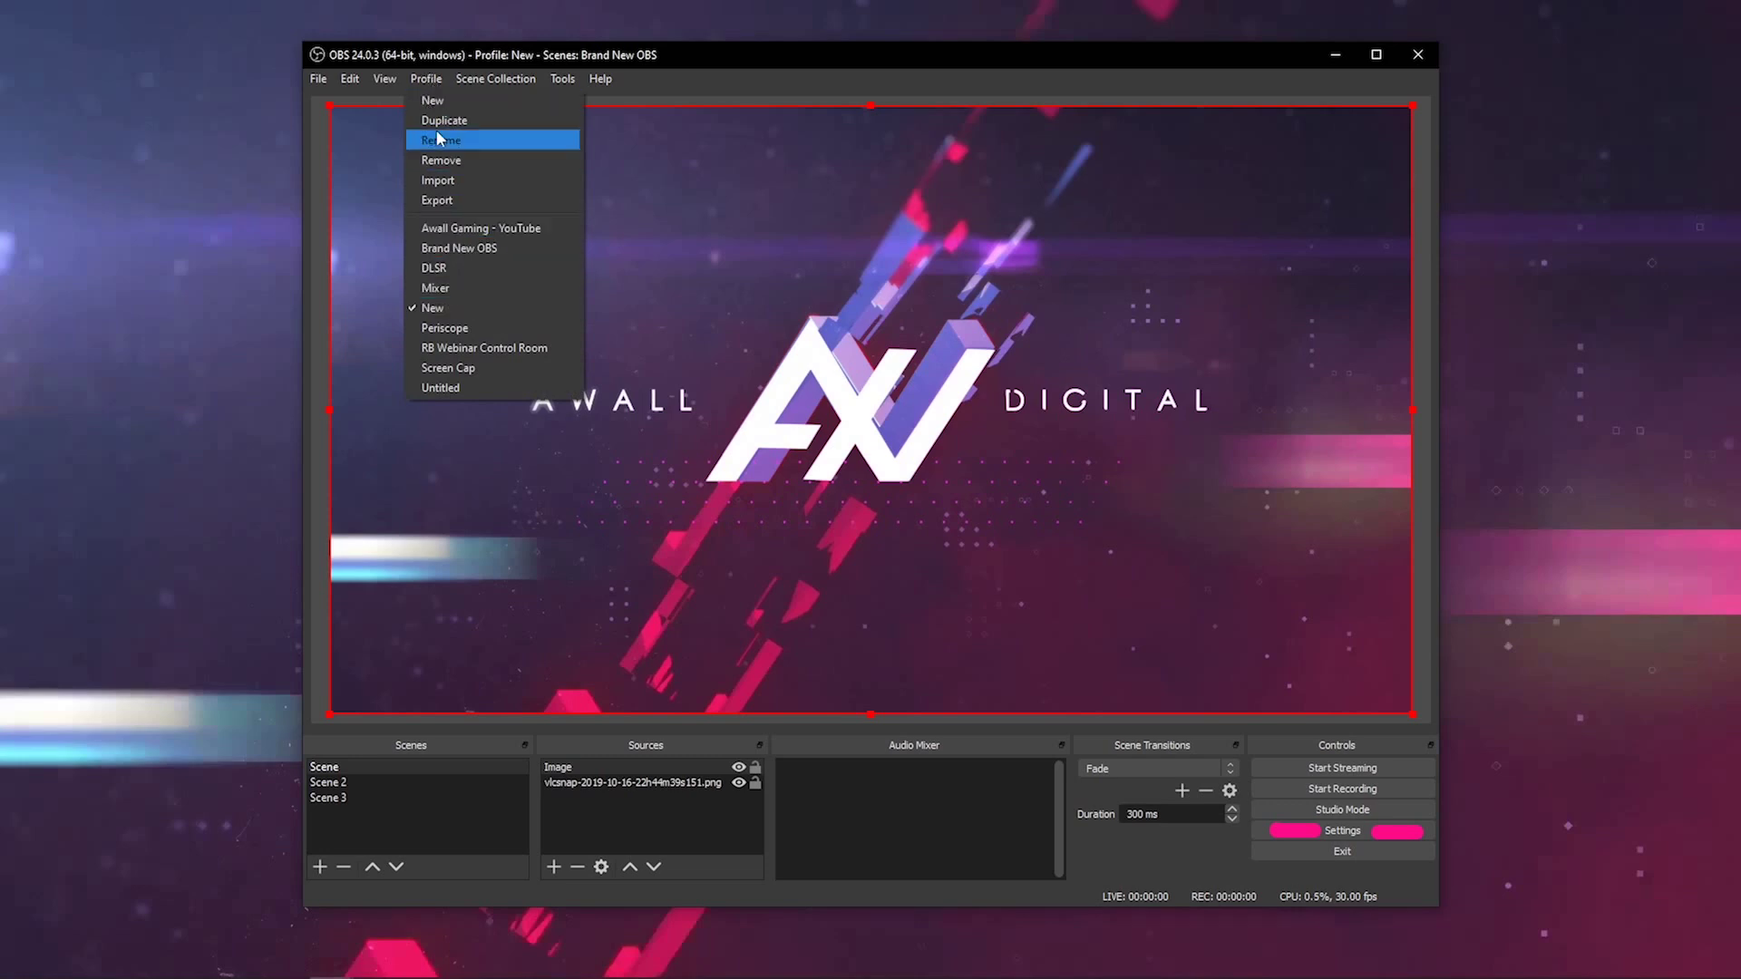
mouse_move(480, 72)
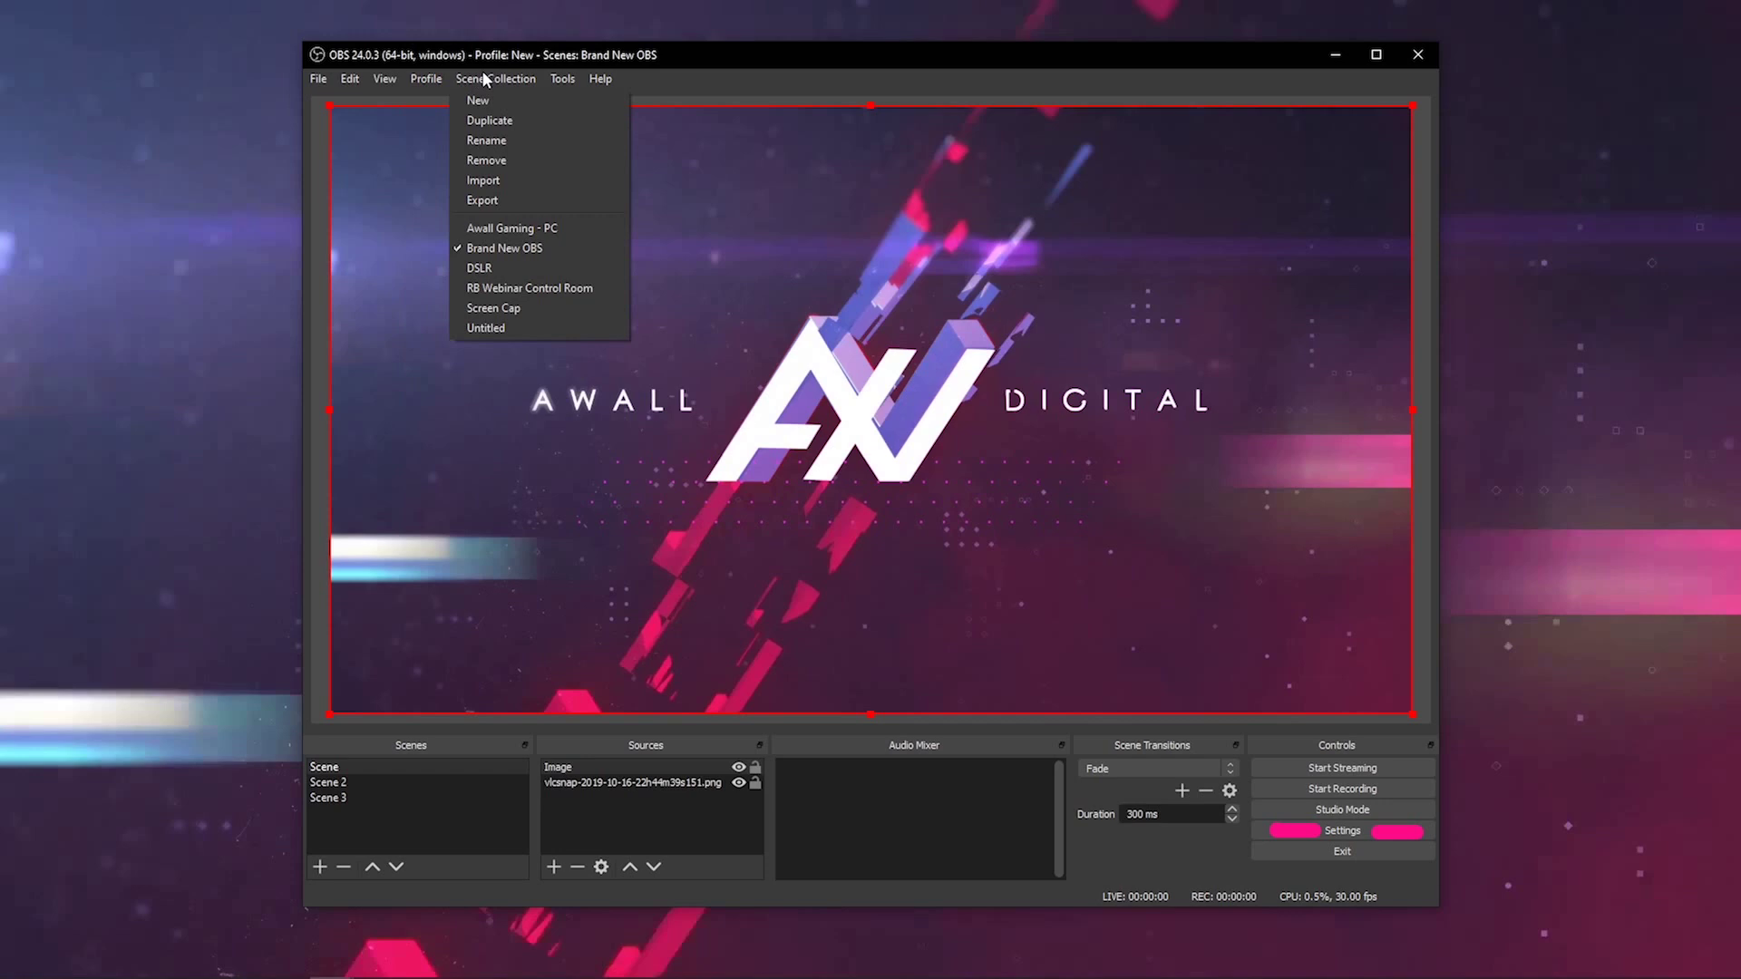
Step: Create a new scene collection called 'New' and load it with one empty scene
left_click(481, 100)
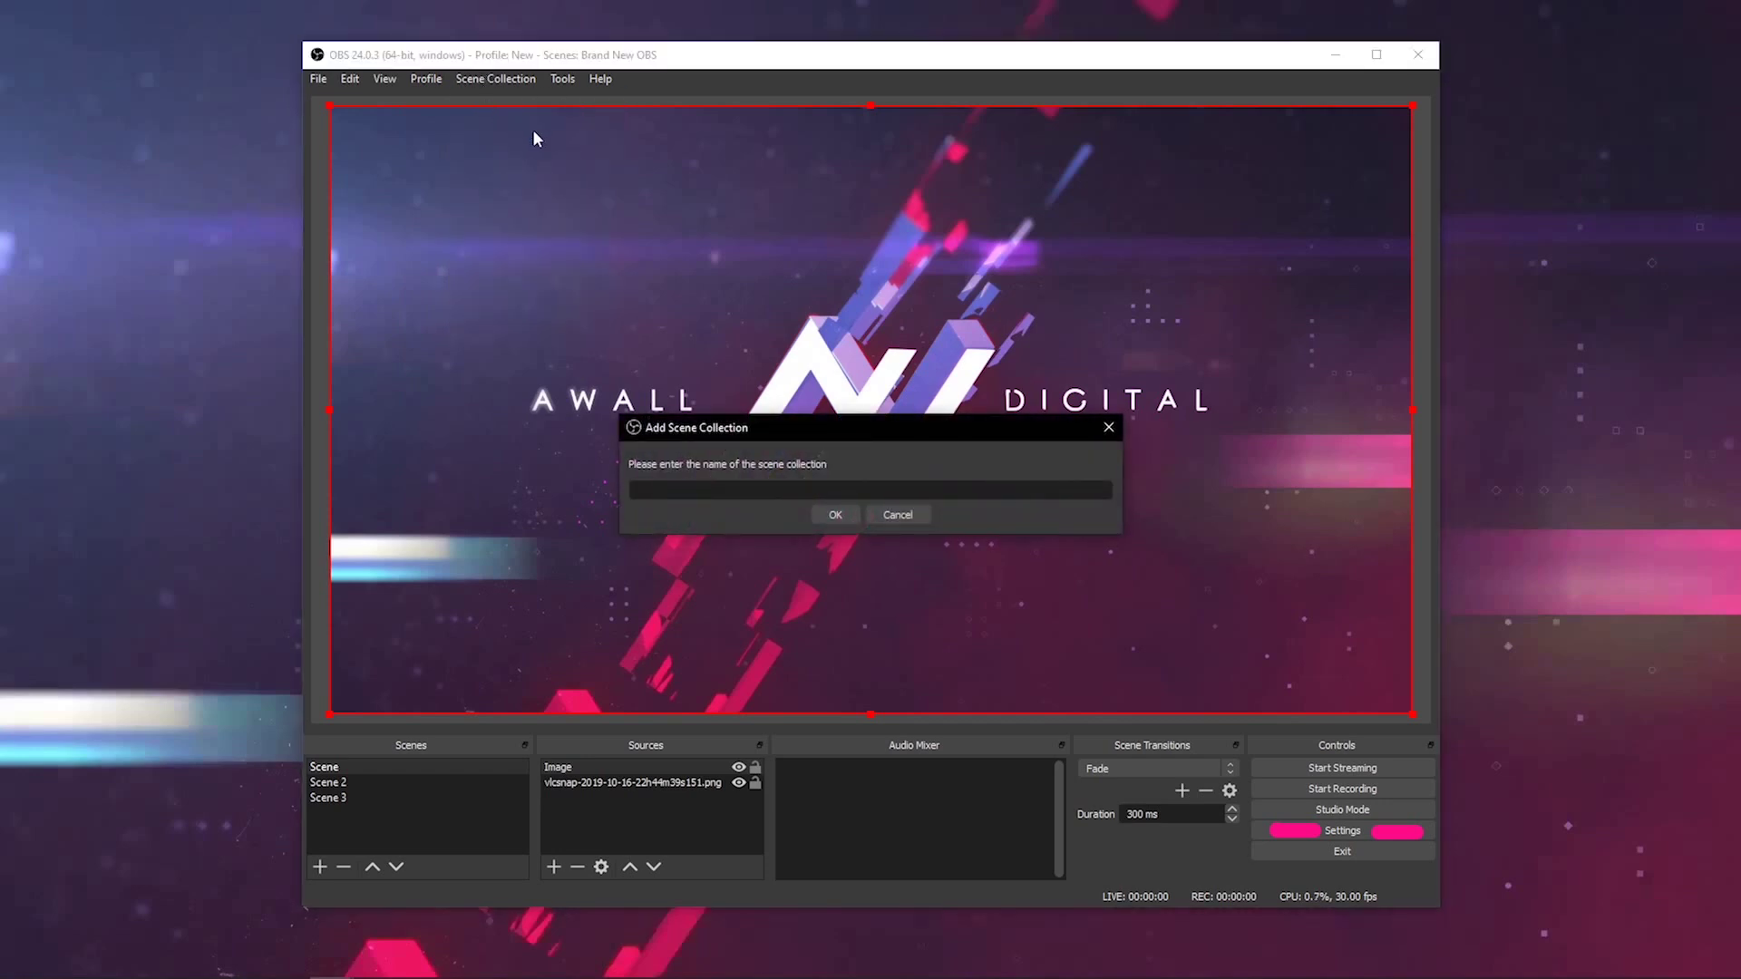
type("New")
left_click(836, 515)
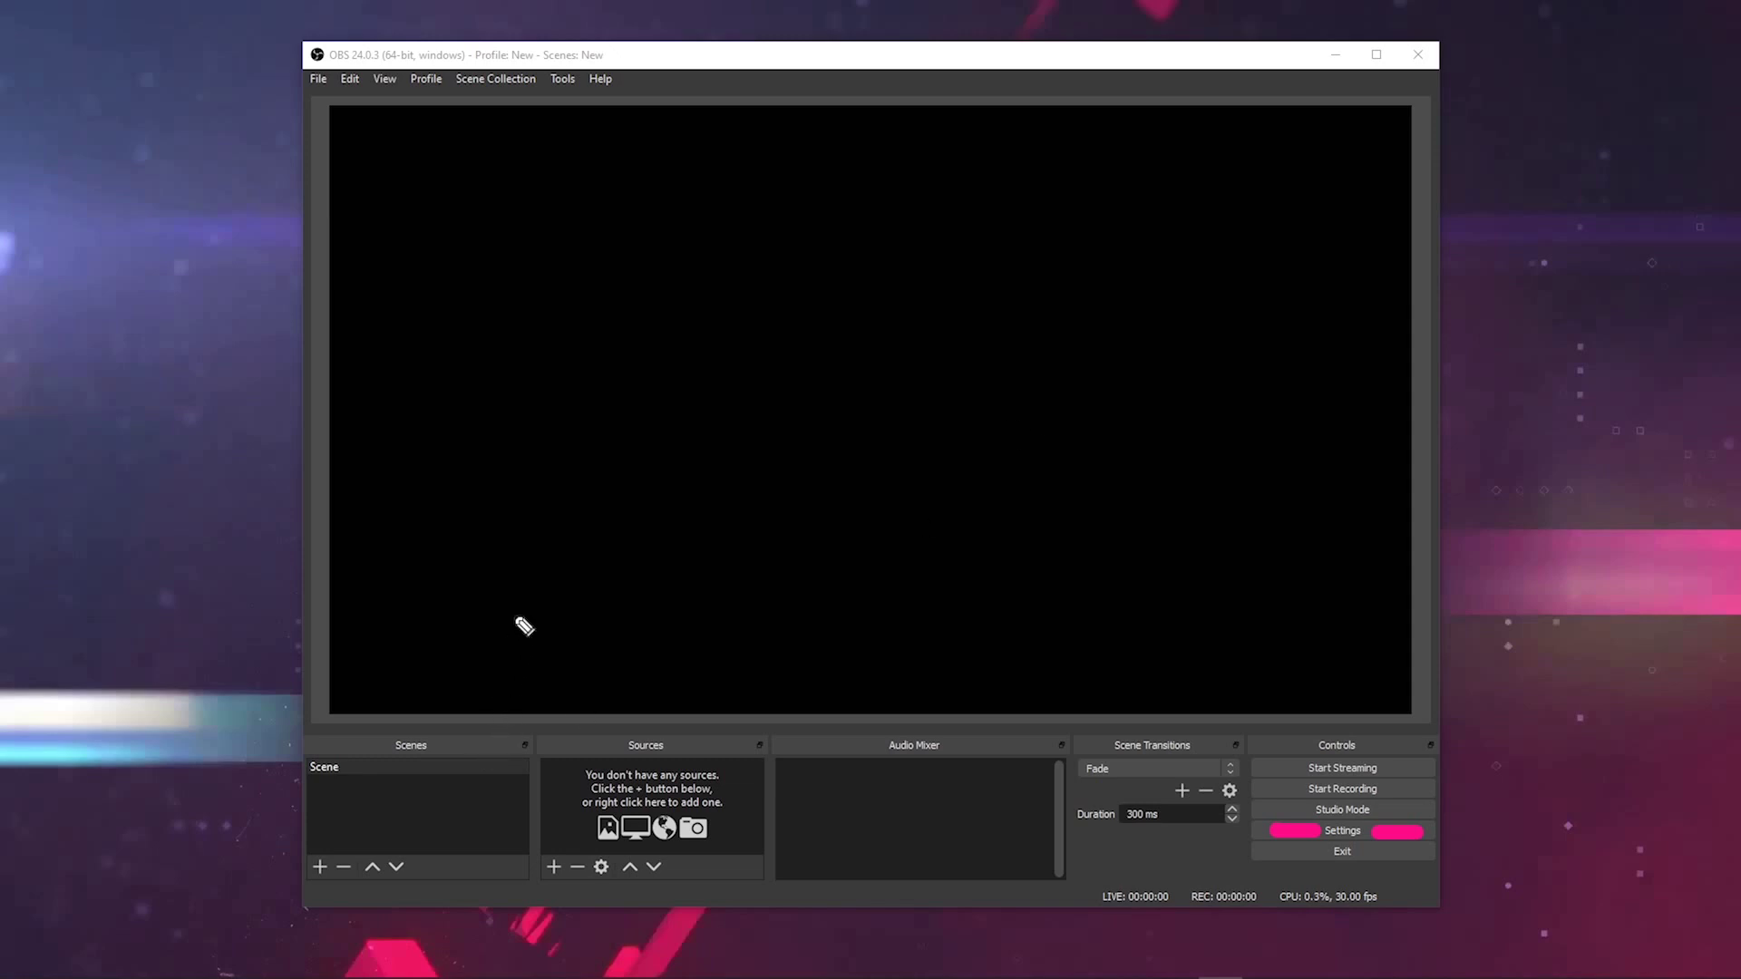
left_click_drag(403, 100, 444, 105)
mouse_move(363, 852)
left_mouse_down()
mouse_move(288, 766)
mouse_move(462, 719)
mouse_move(435, 819)
mouse_move(369, 852)
left_mouse_up()
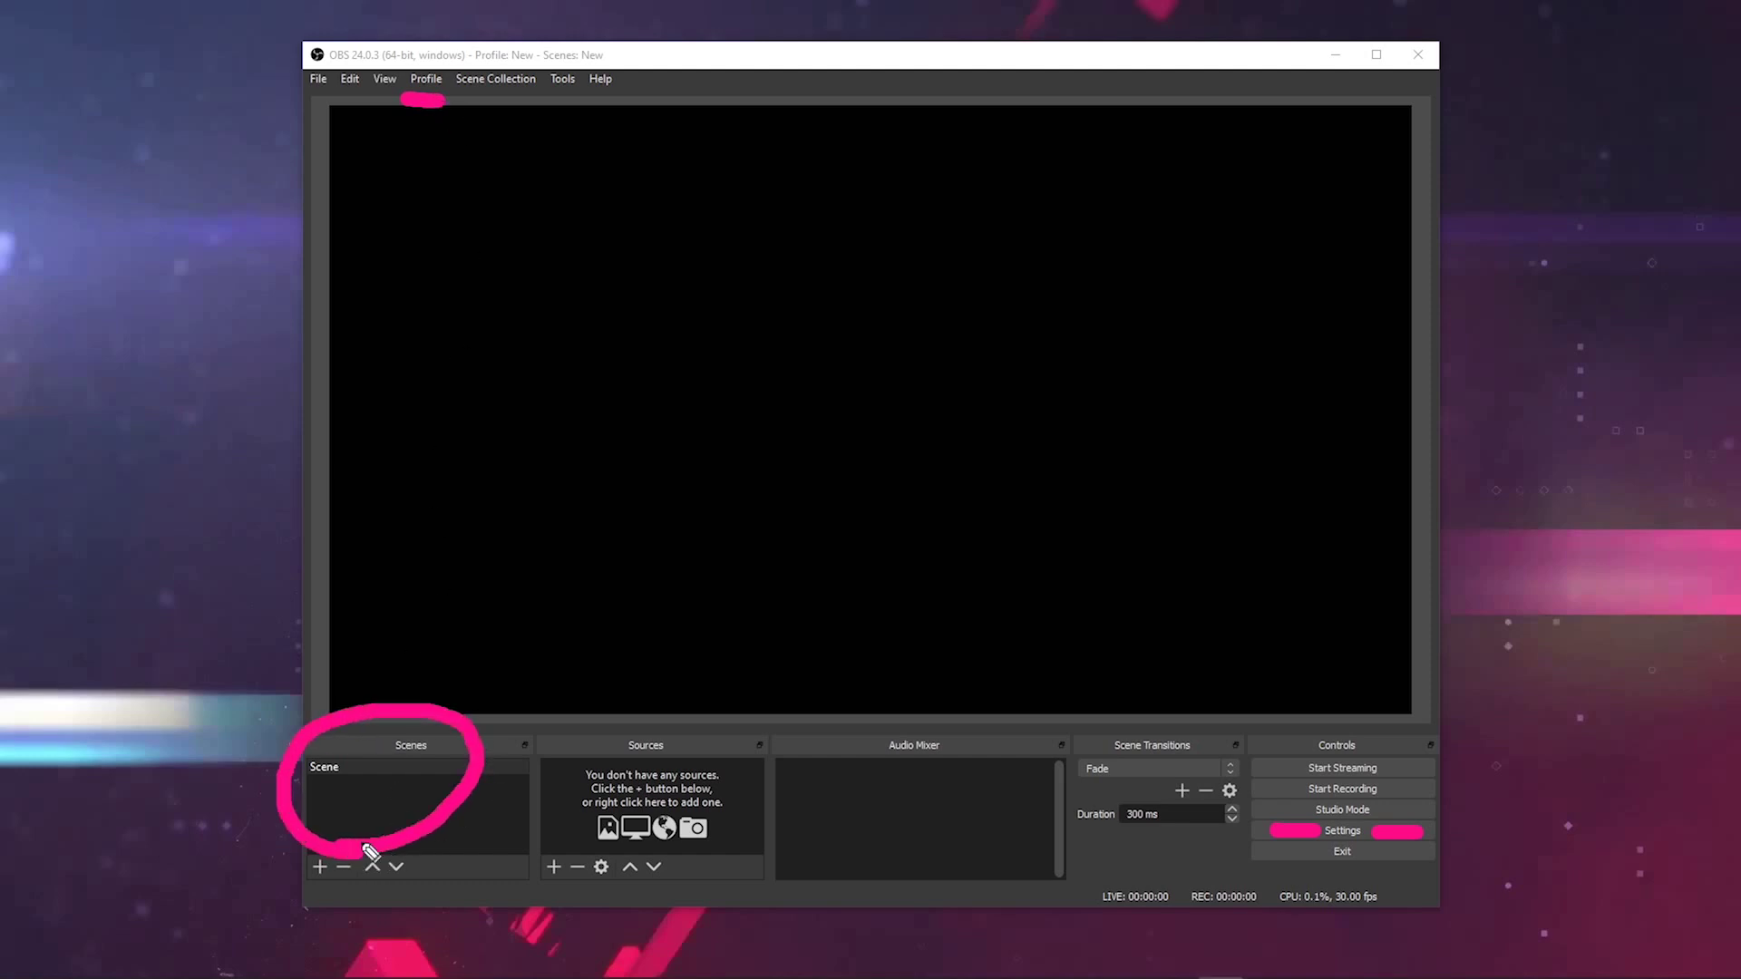
mouse_move(575, 835)
left_mouse_down()
mouse_move(740, 798)
mouse_move(603, 855)
left_mouse_up()
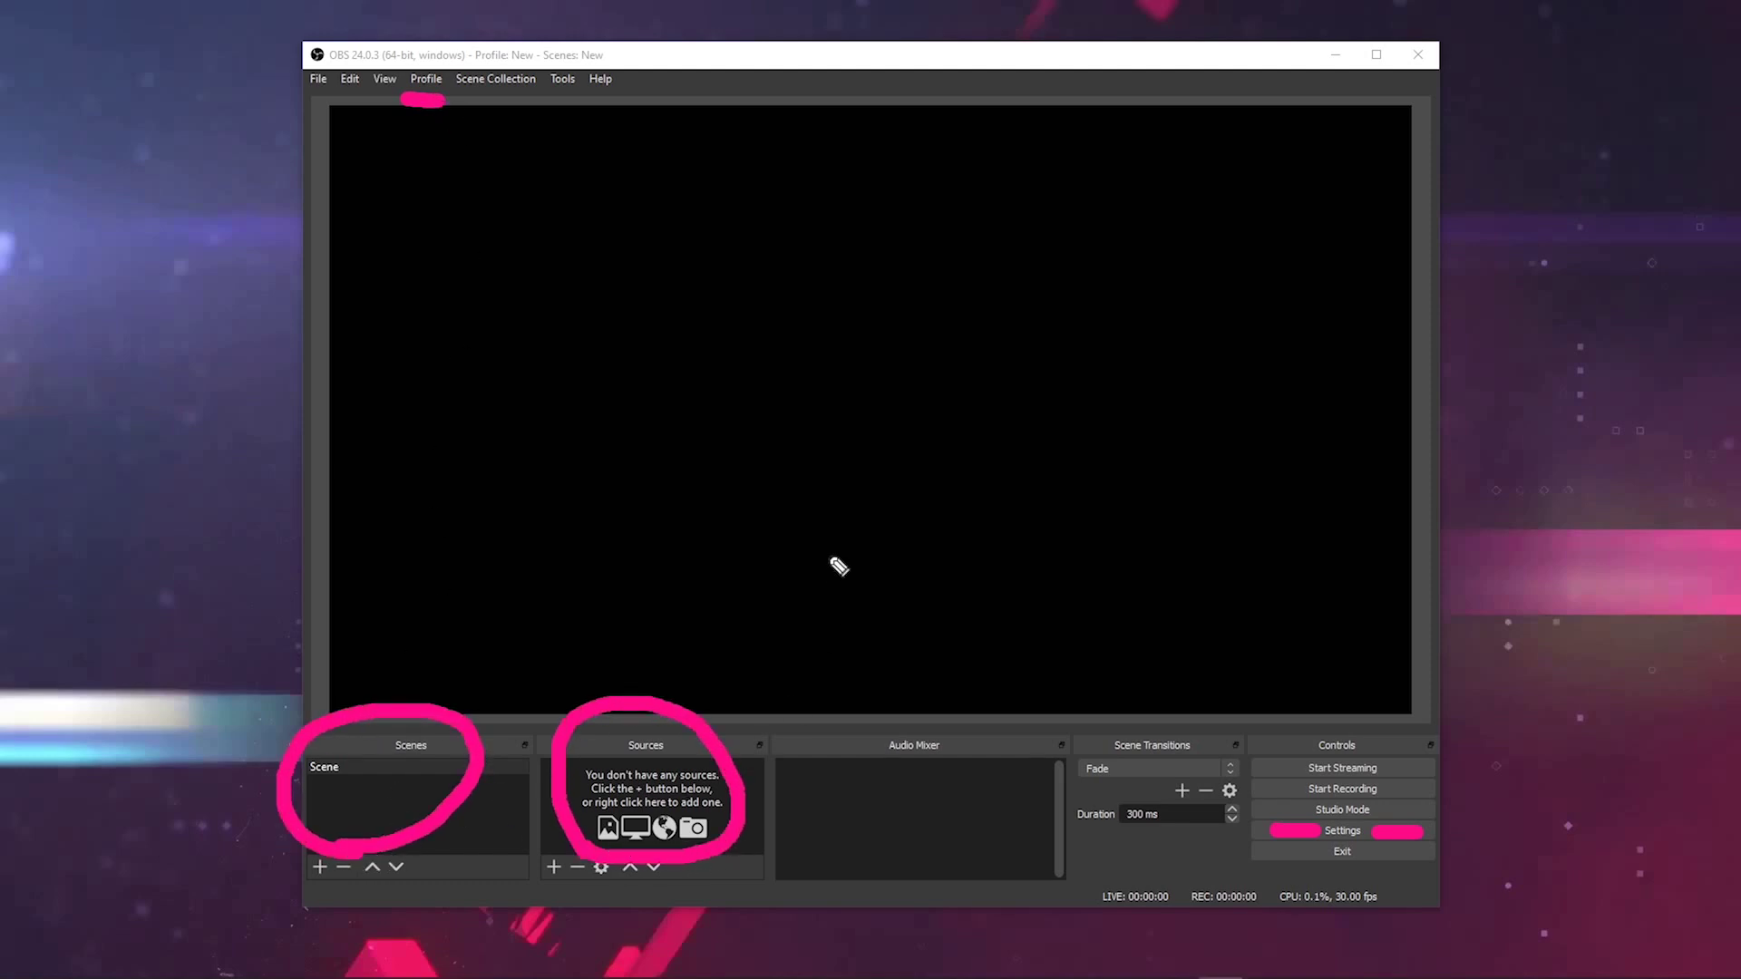
left_click(466, 101)
left_click_drag(465, 101, 537, 102)
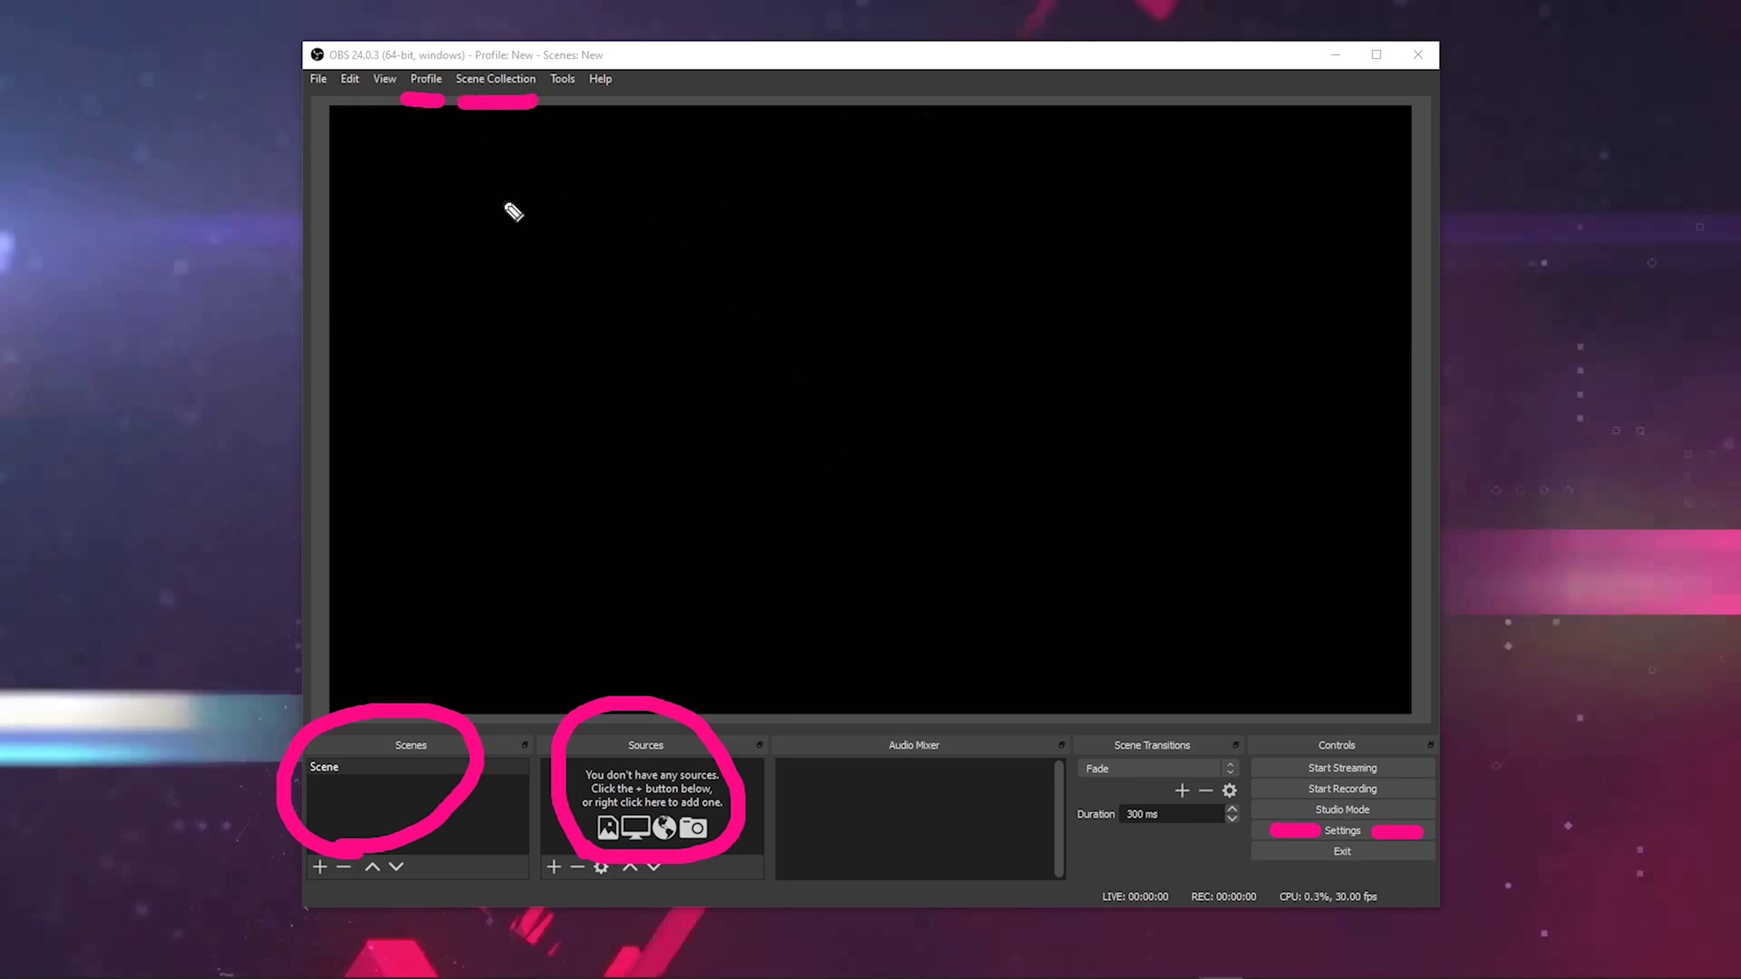
mouse_move(416, 149)
left_mouse_down()
mouse_move(439, 220)
mouse_move(464, 185)
mouse_move(529, 234)
mouse_move(571, 188)
left_mouse_up()
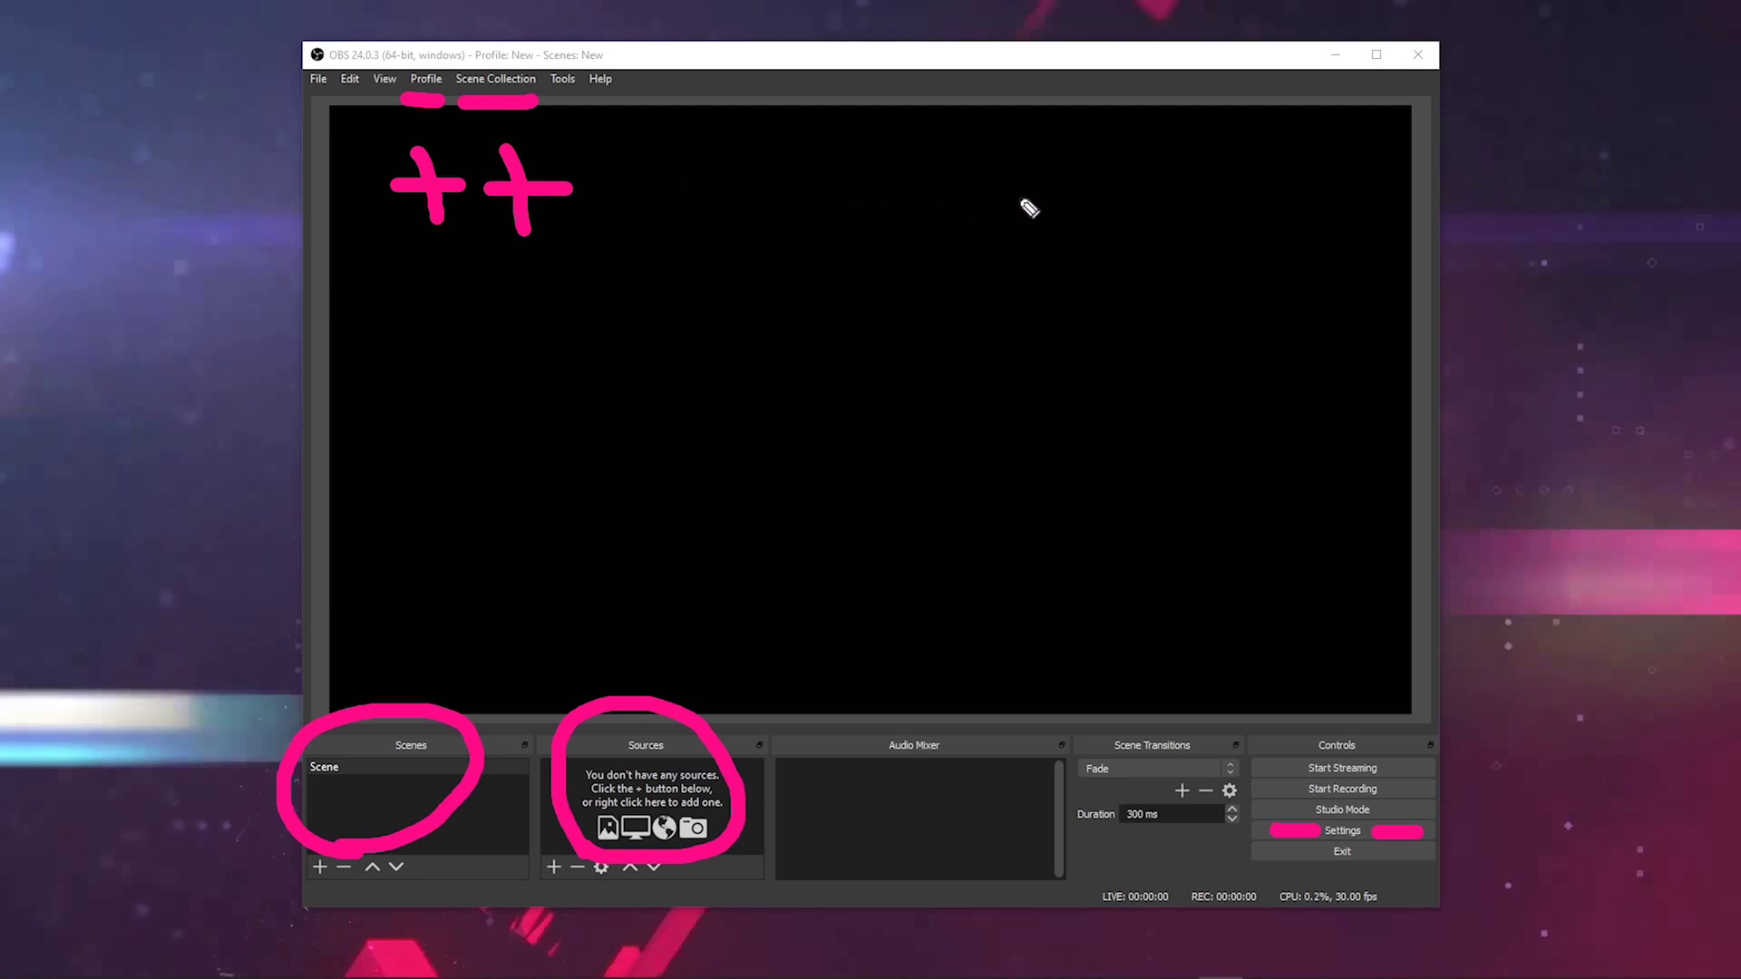